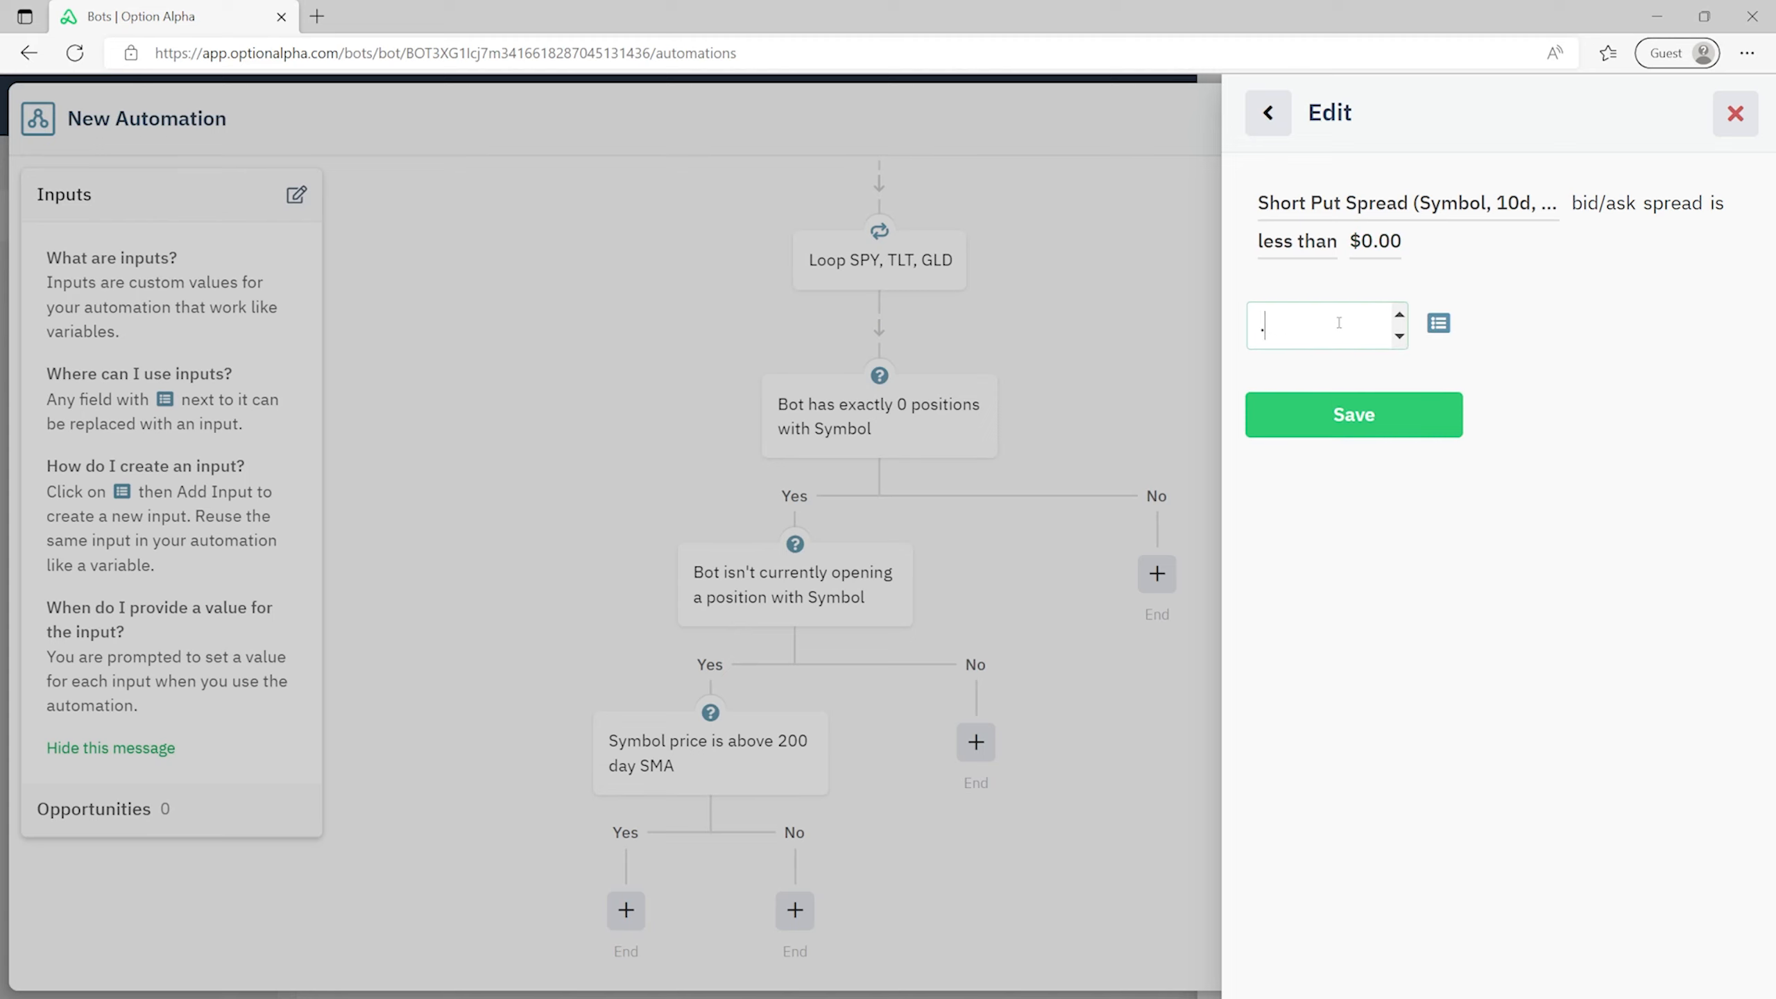
# - Save the $0.10 bid/ask spread condition into the flow and reopen the Short Put Spread decision
pyautogui.click(1369, 419)
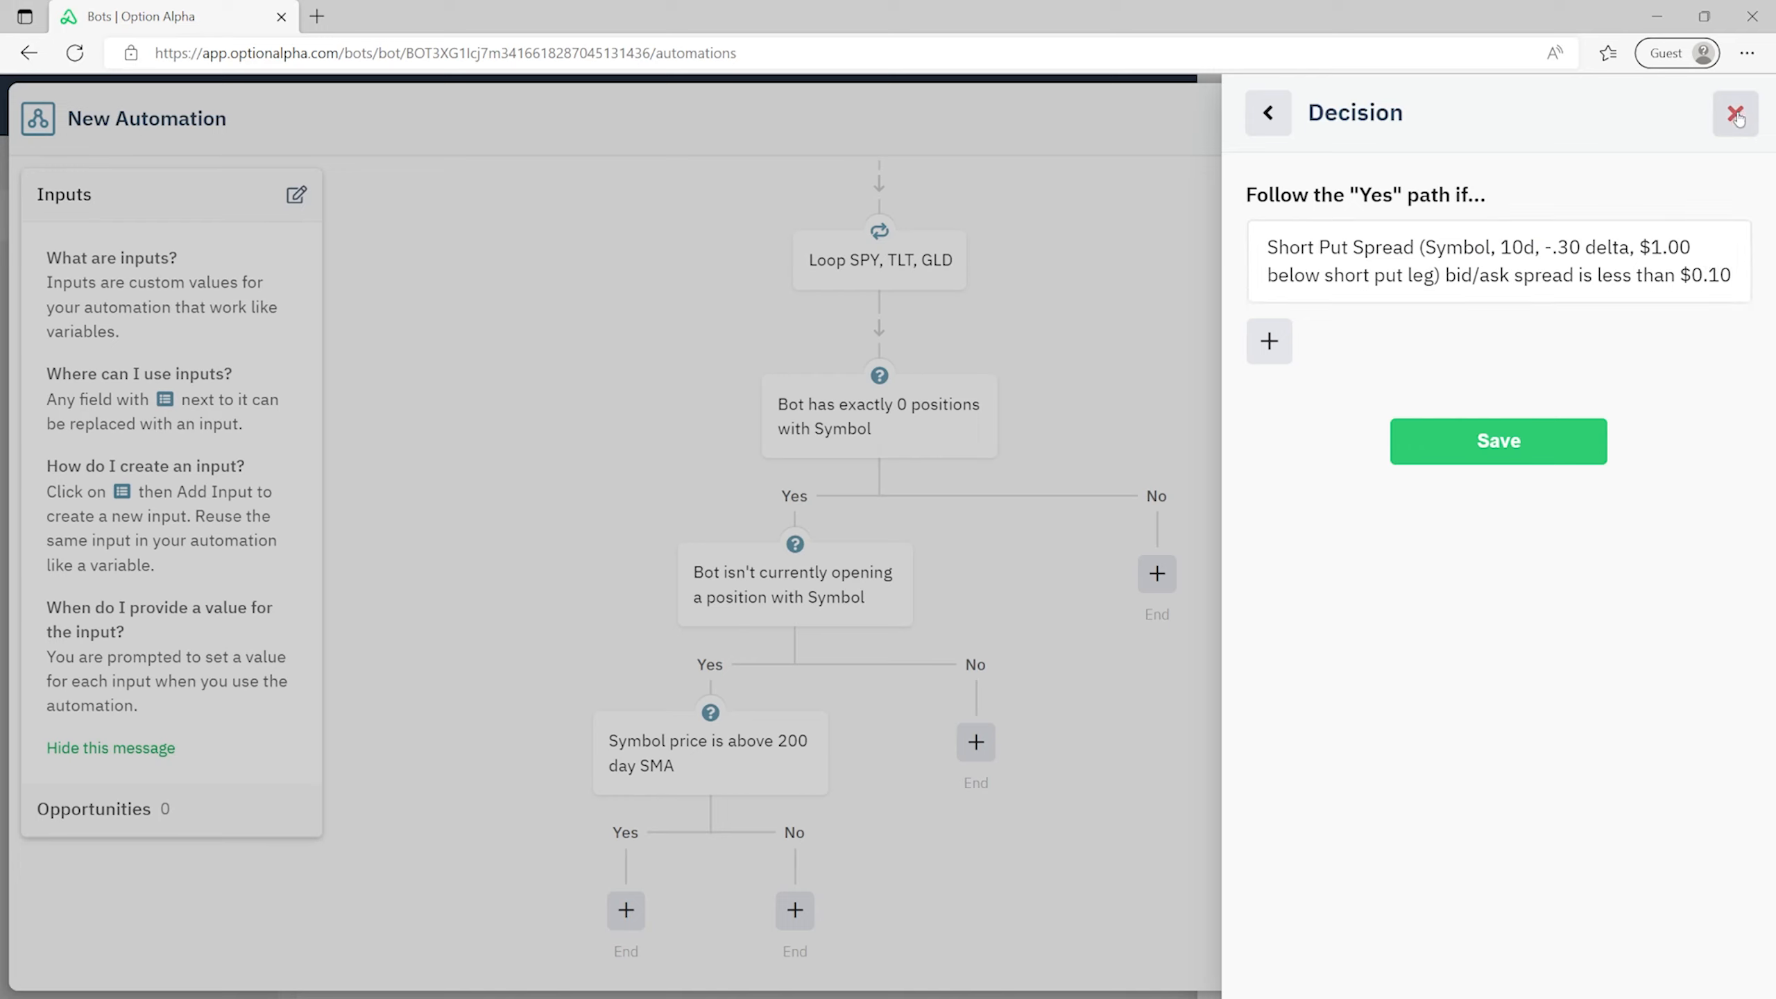
pyautogui.click(1503, 462)
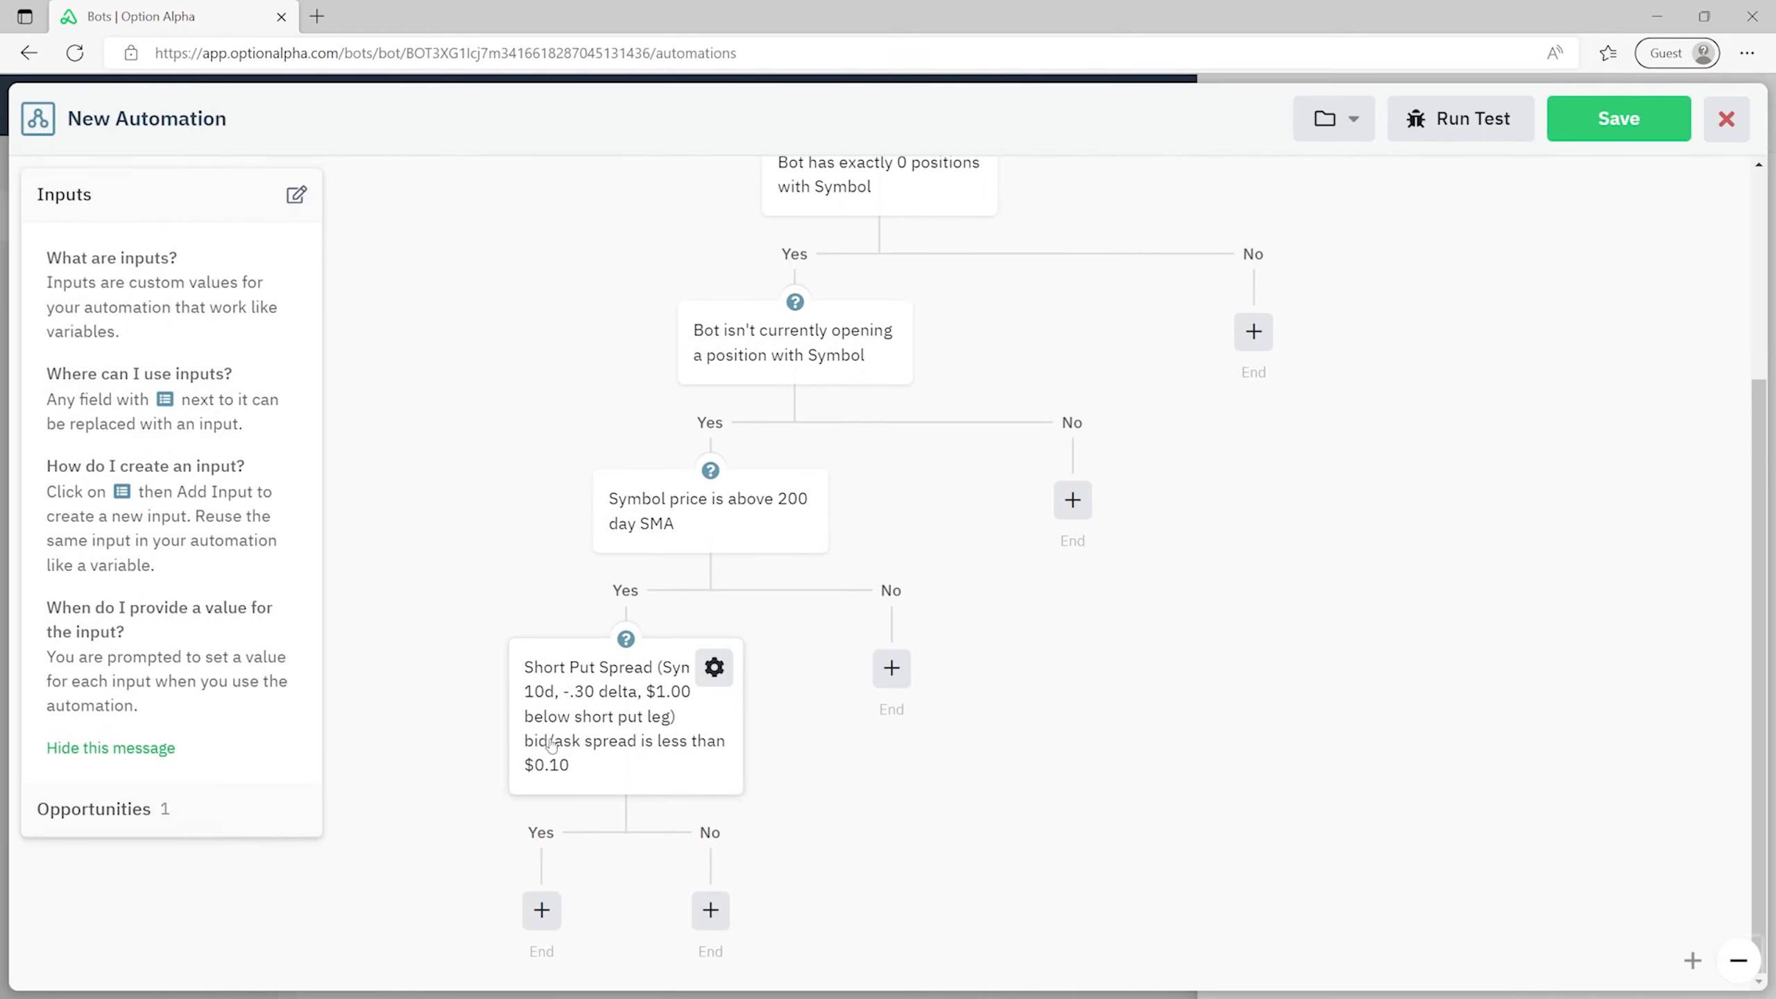
pyautogui.click(645, 712)
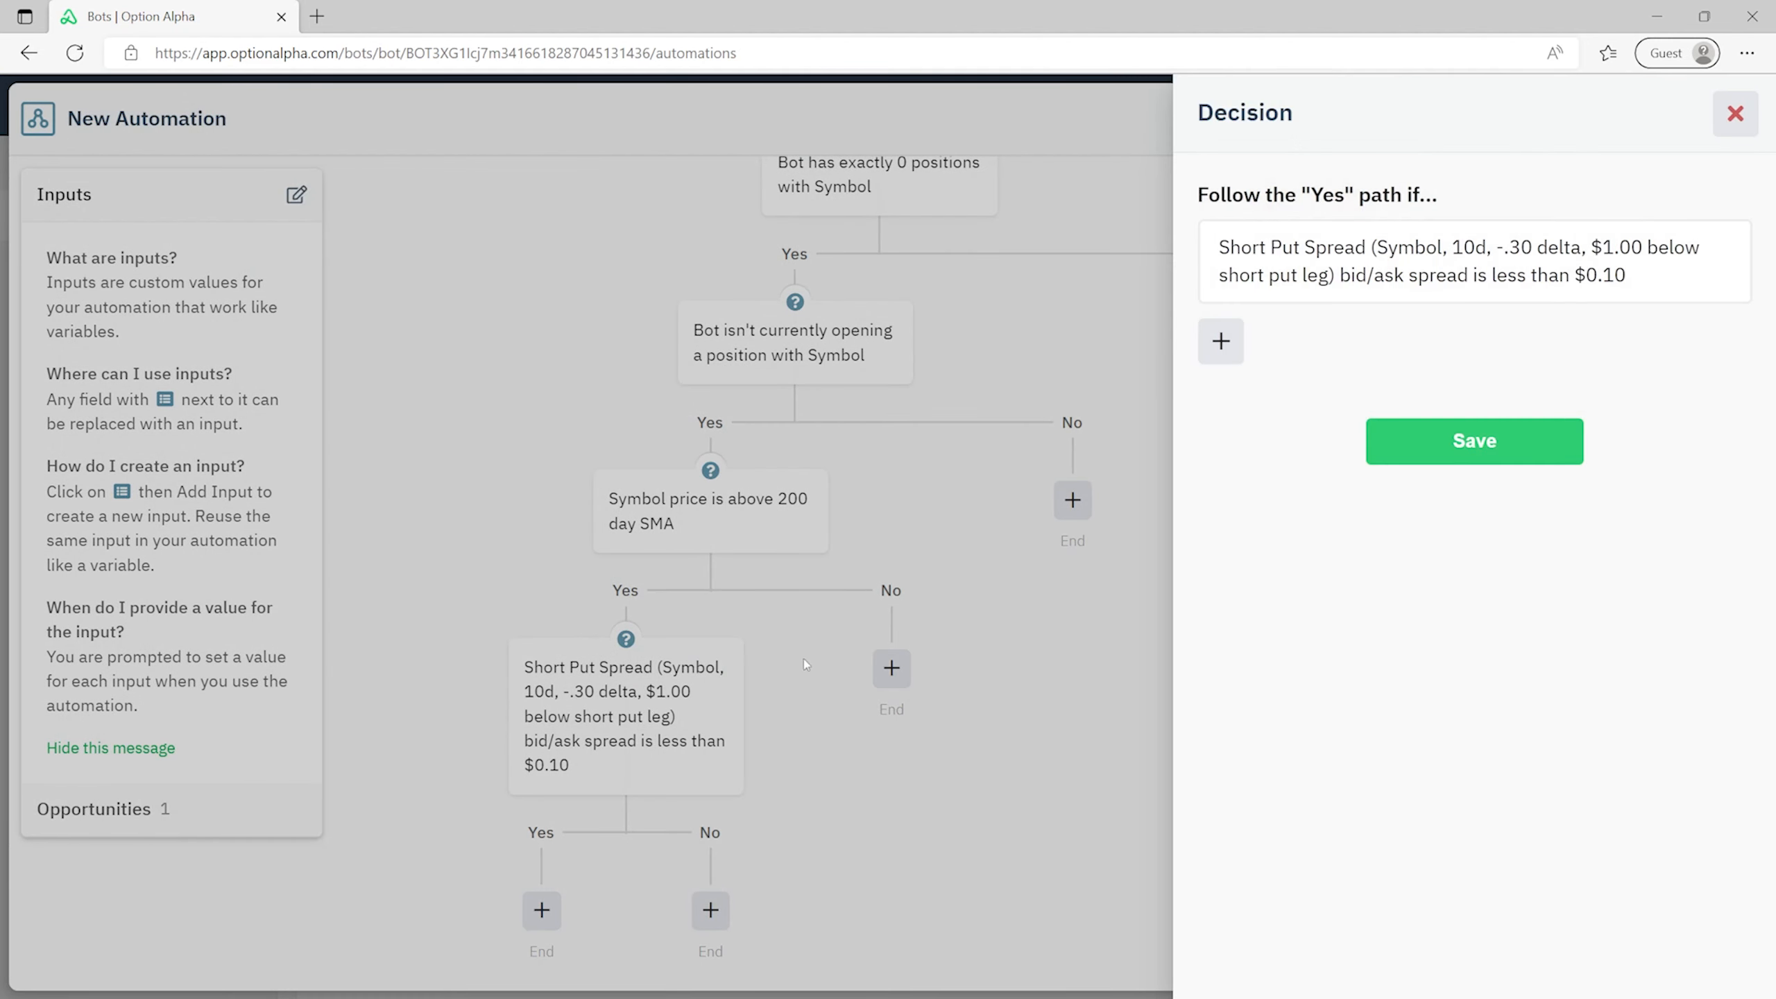
# - Add a leg open interest condition tied to the recent Short Put Spread position
pyautogui.click(1221, 342)
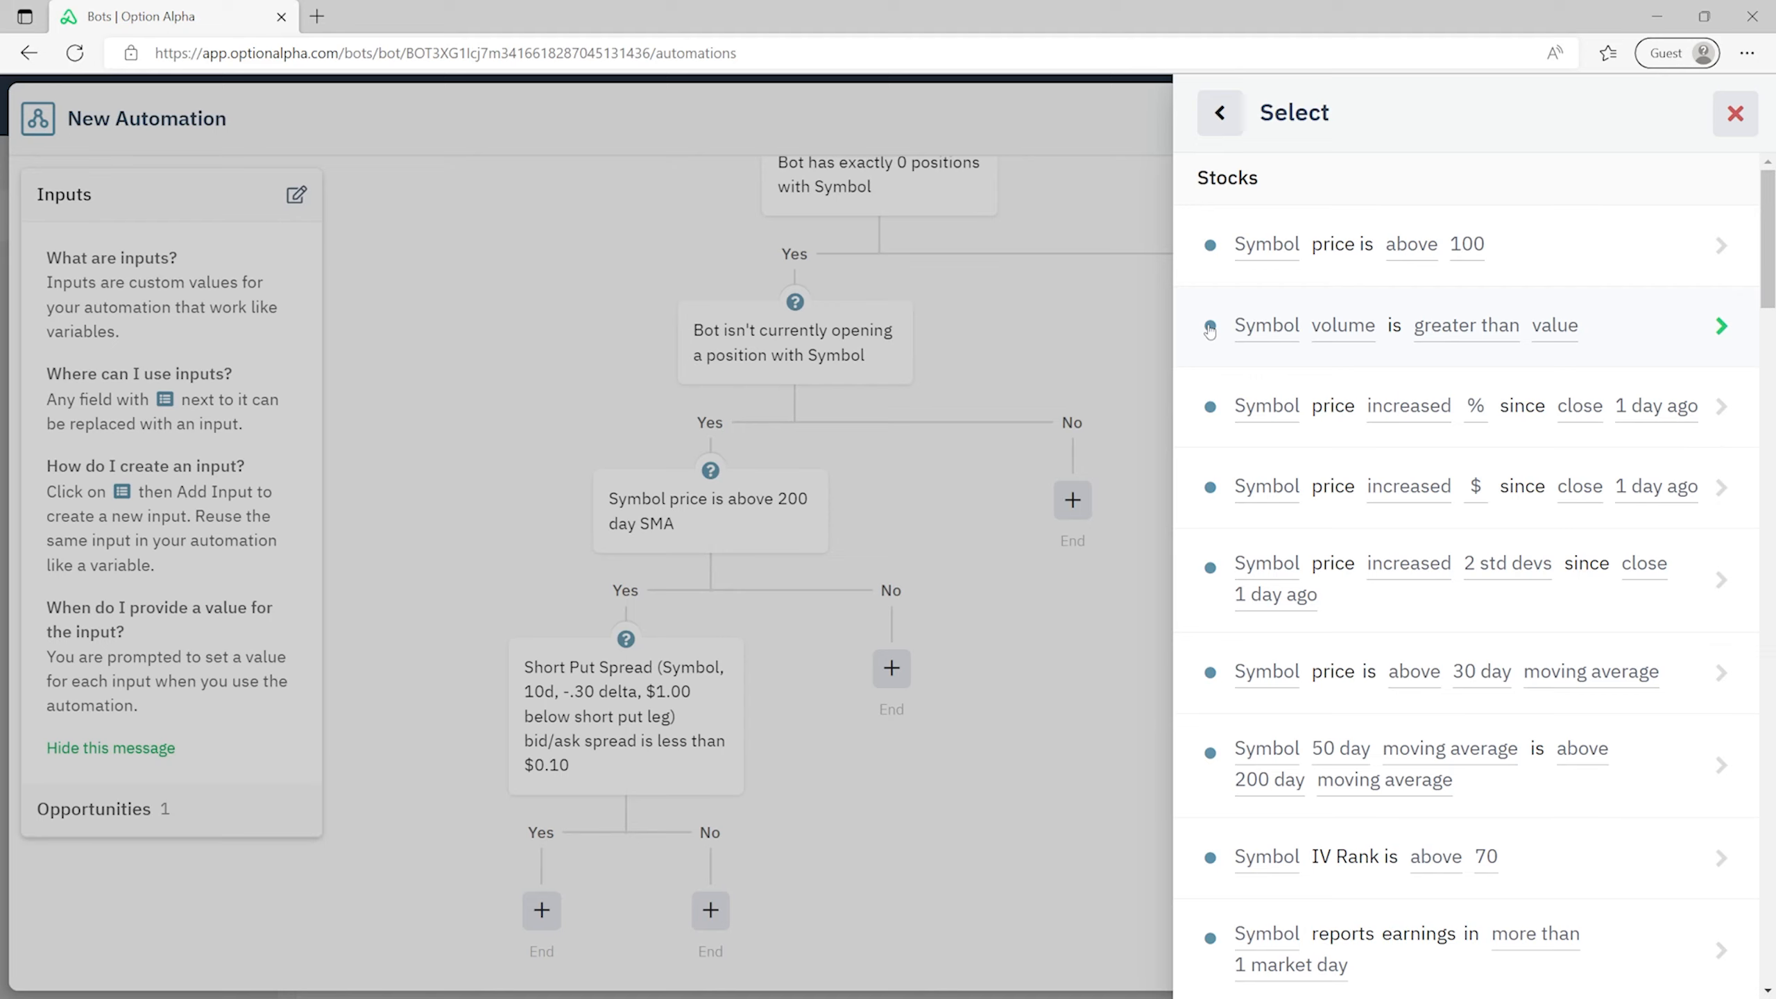
pyautogui.scroll(-20, 1210, 330)
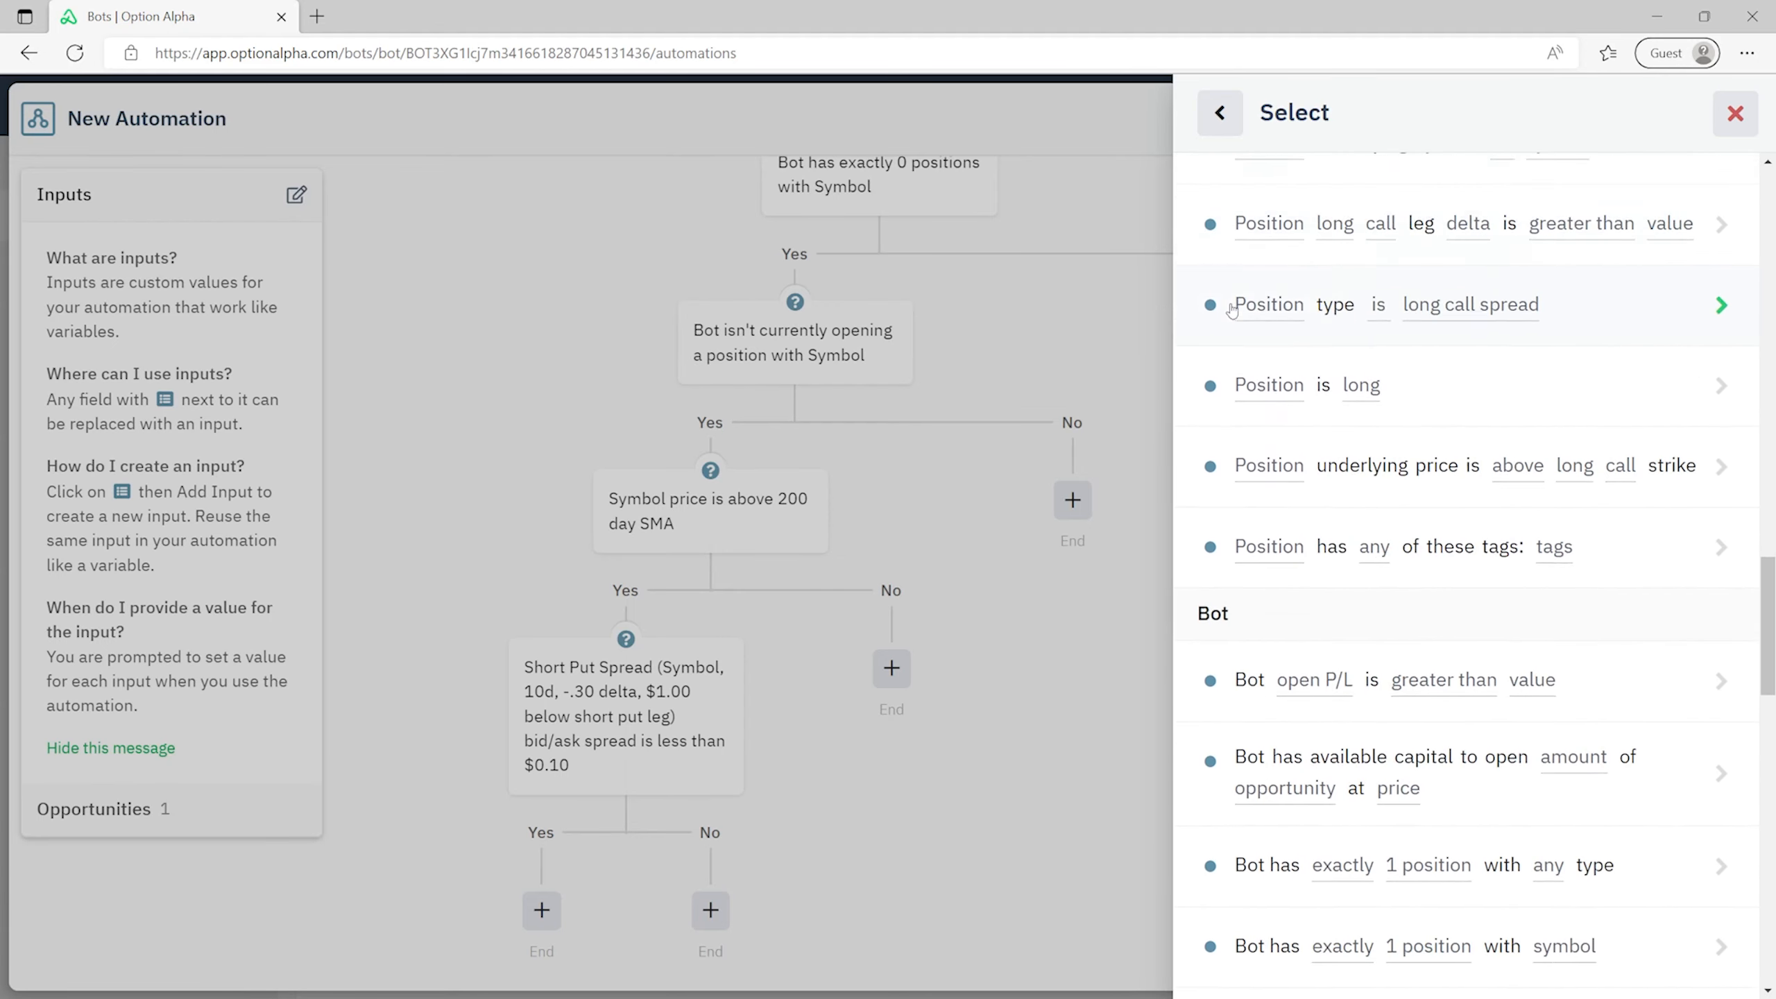
pyautogui.scroll(-10, 1232, 309)
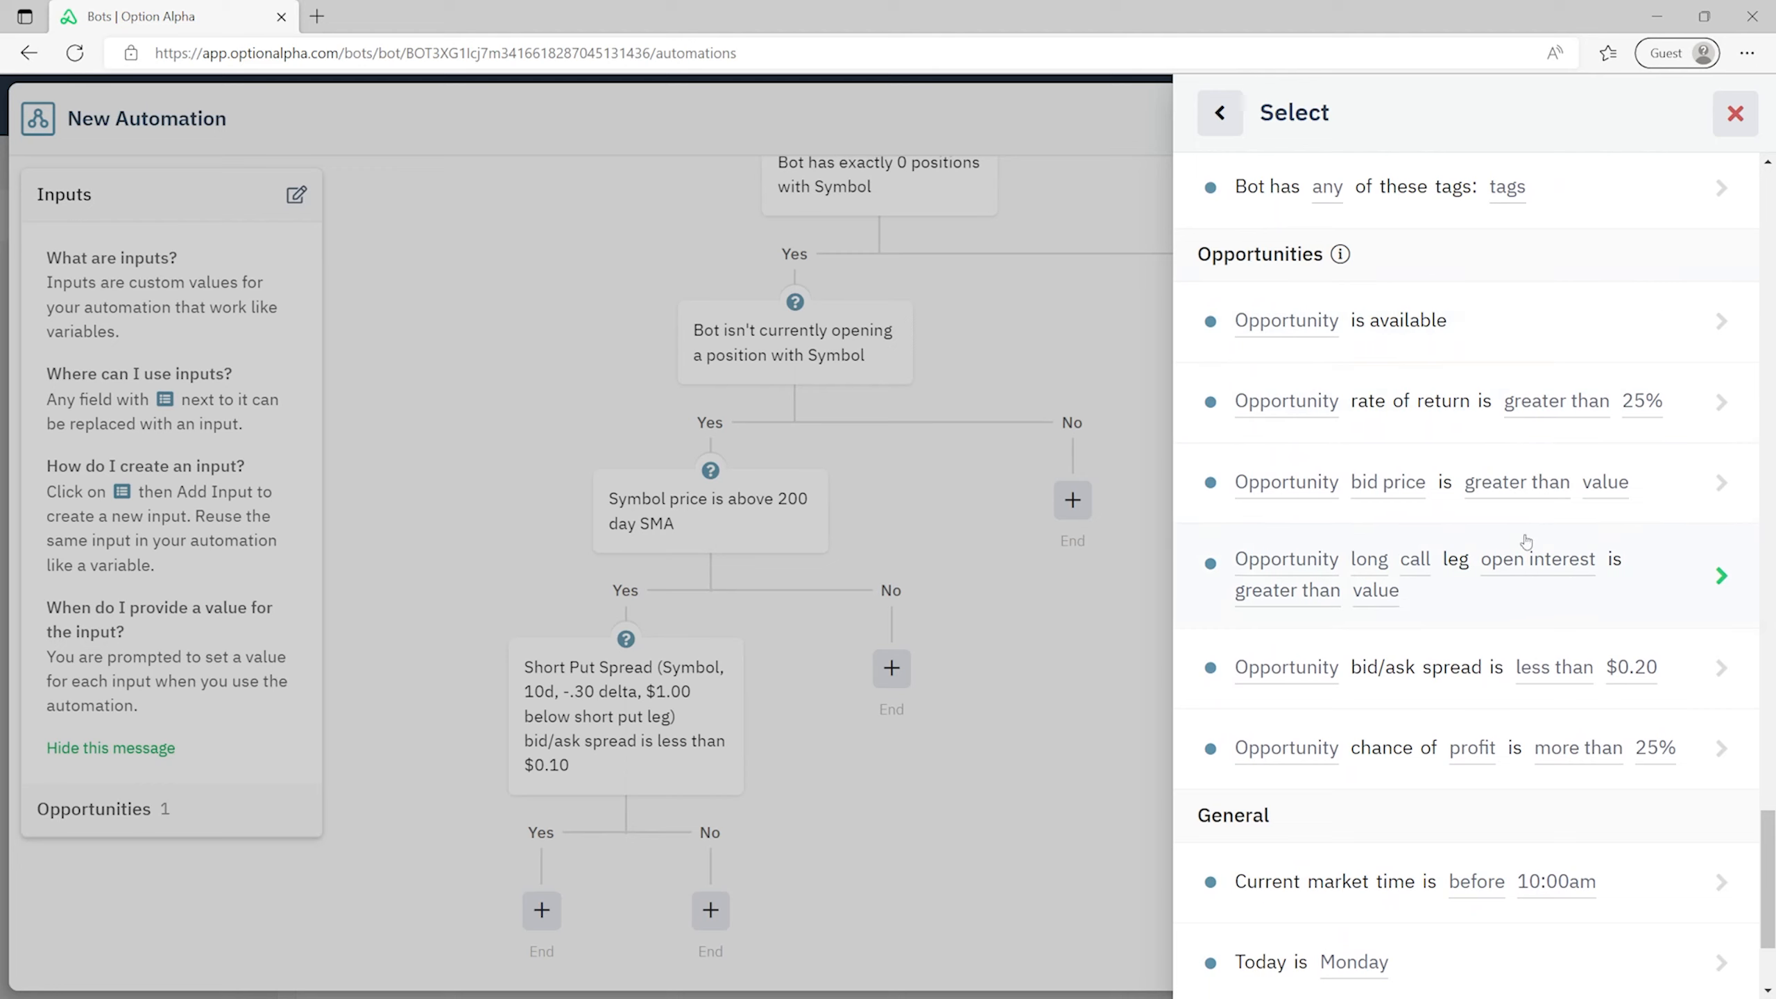
pyautogui.click(1621, 605)
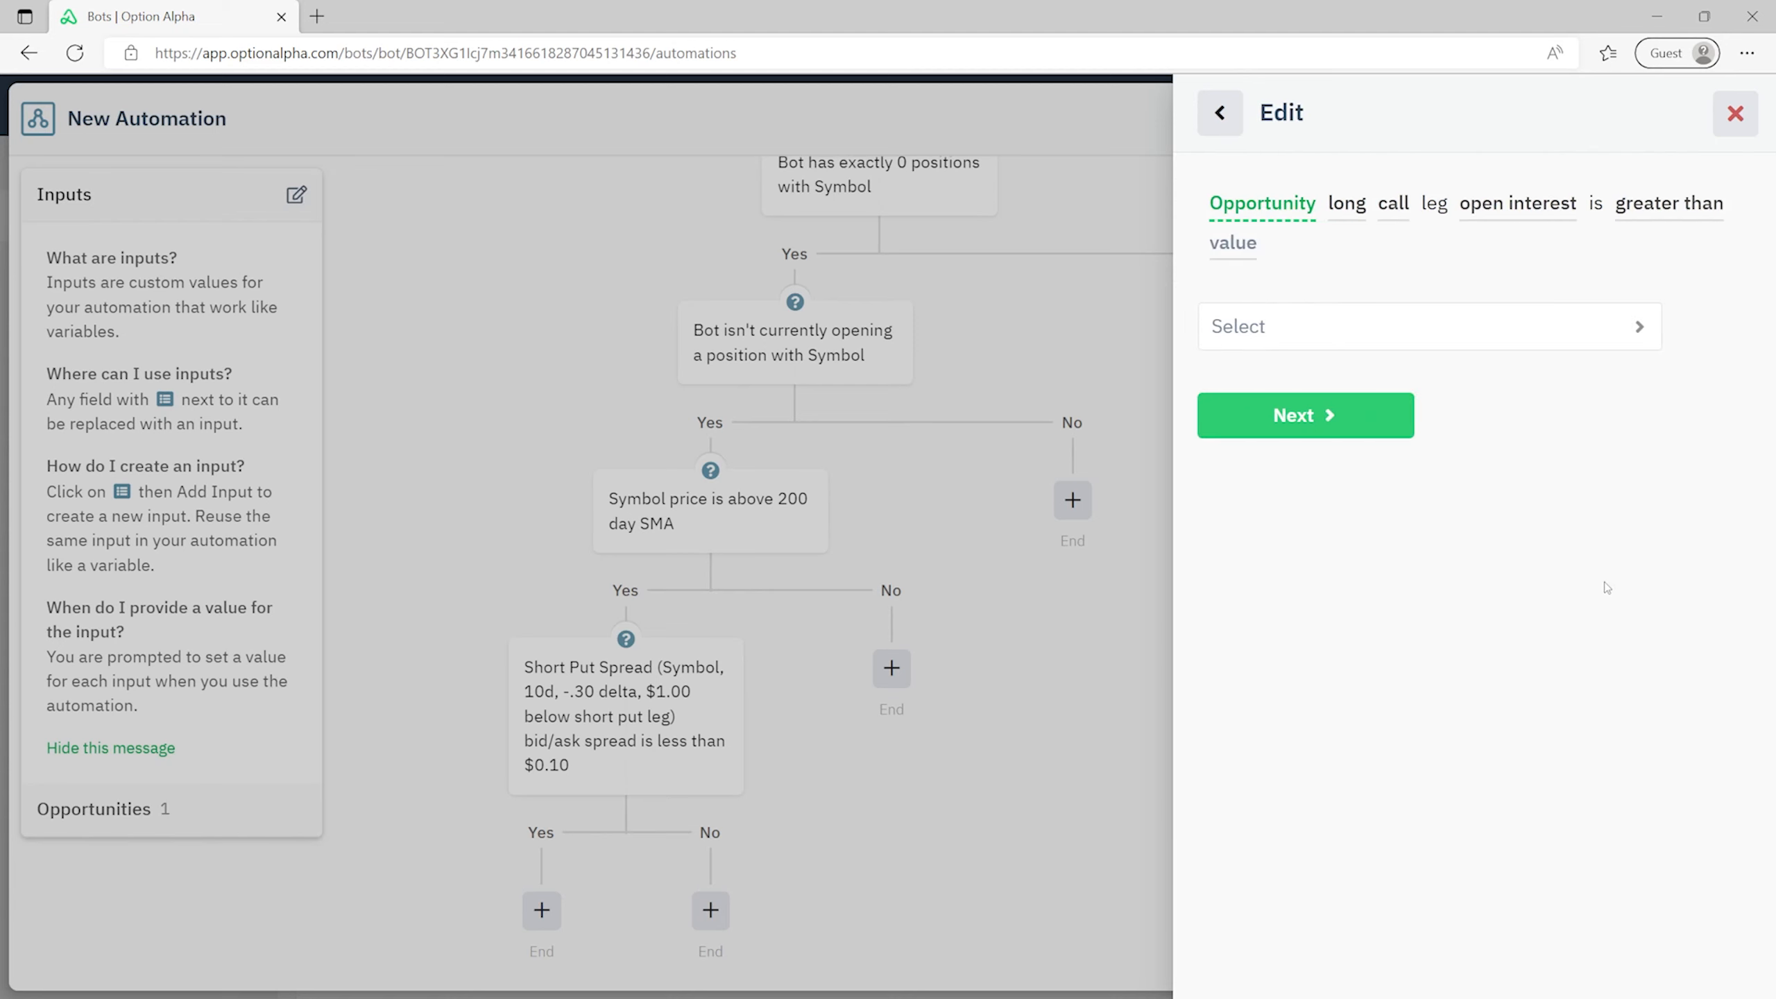
pyautogui.click(1412, 335)
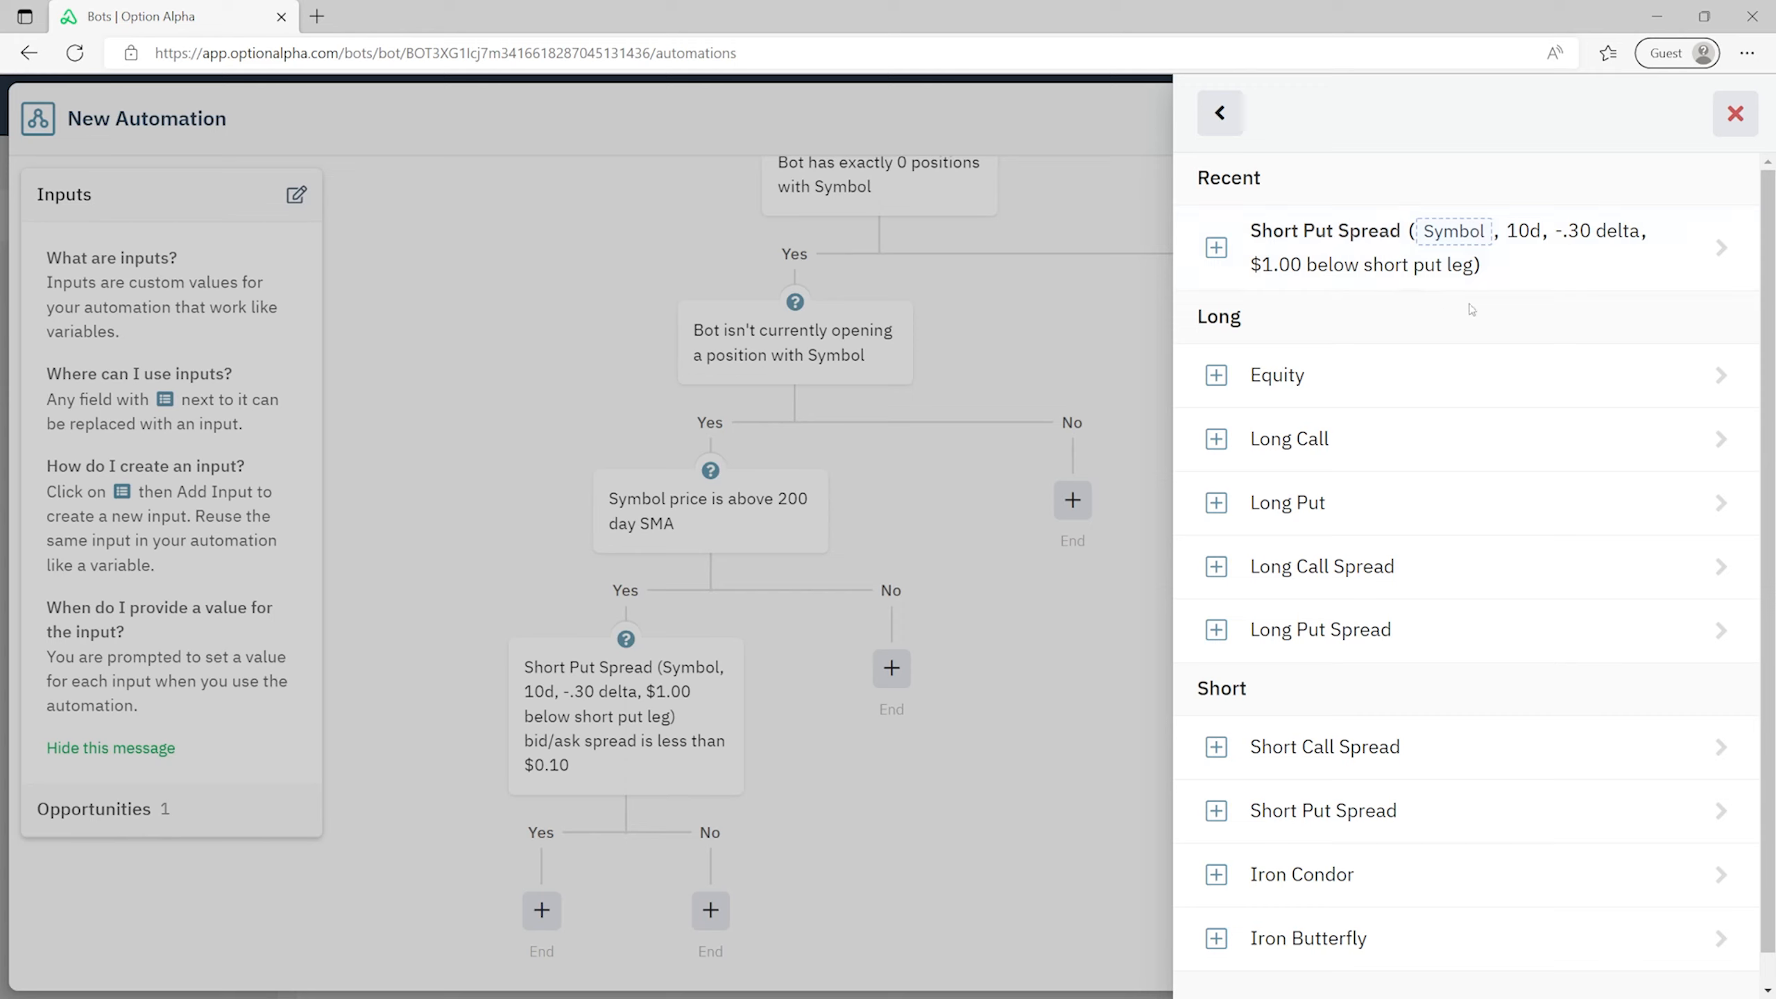
pyautogui.click(1492, 269)
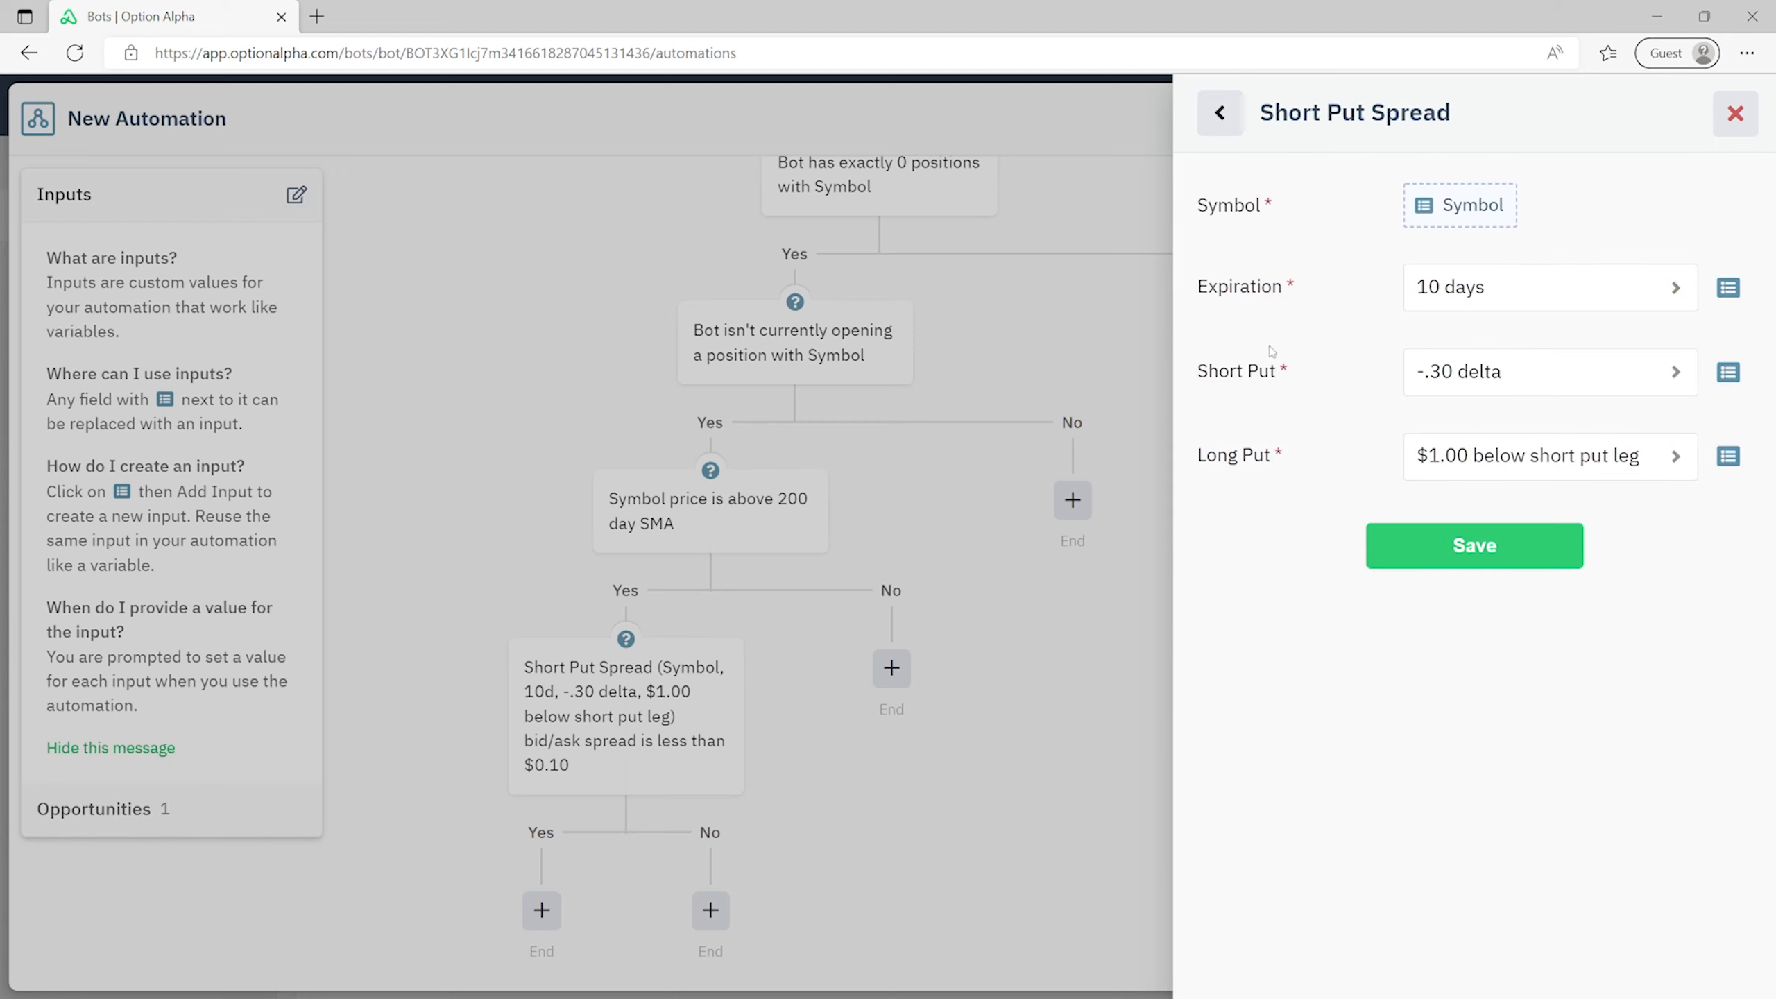
pyautogui.click(1525, 560)
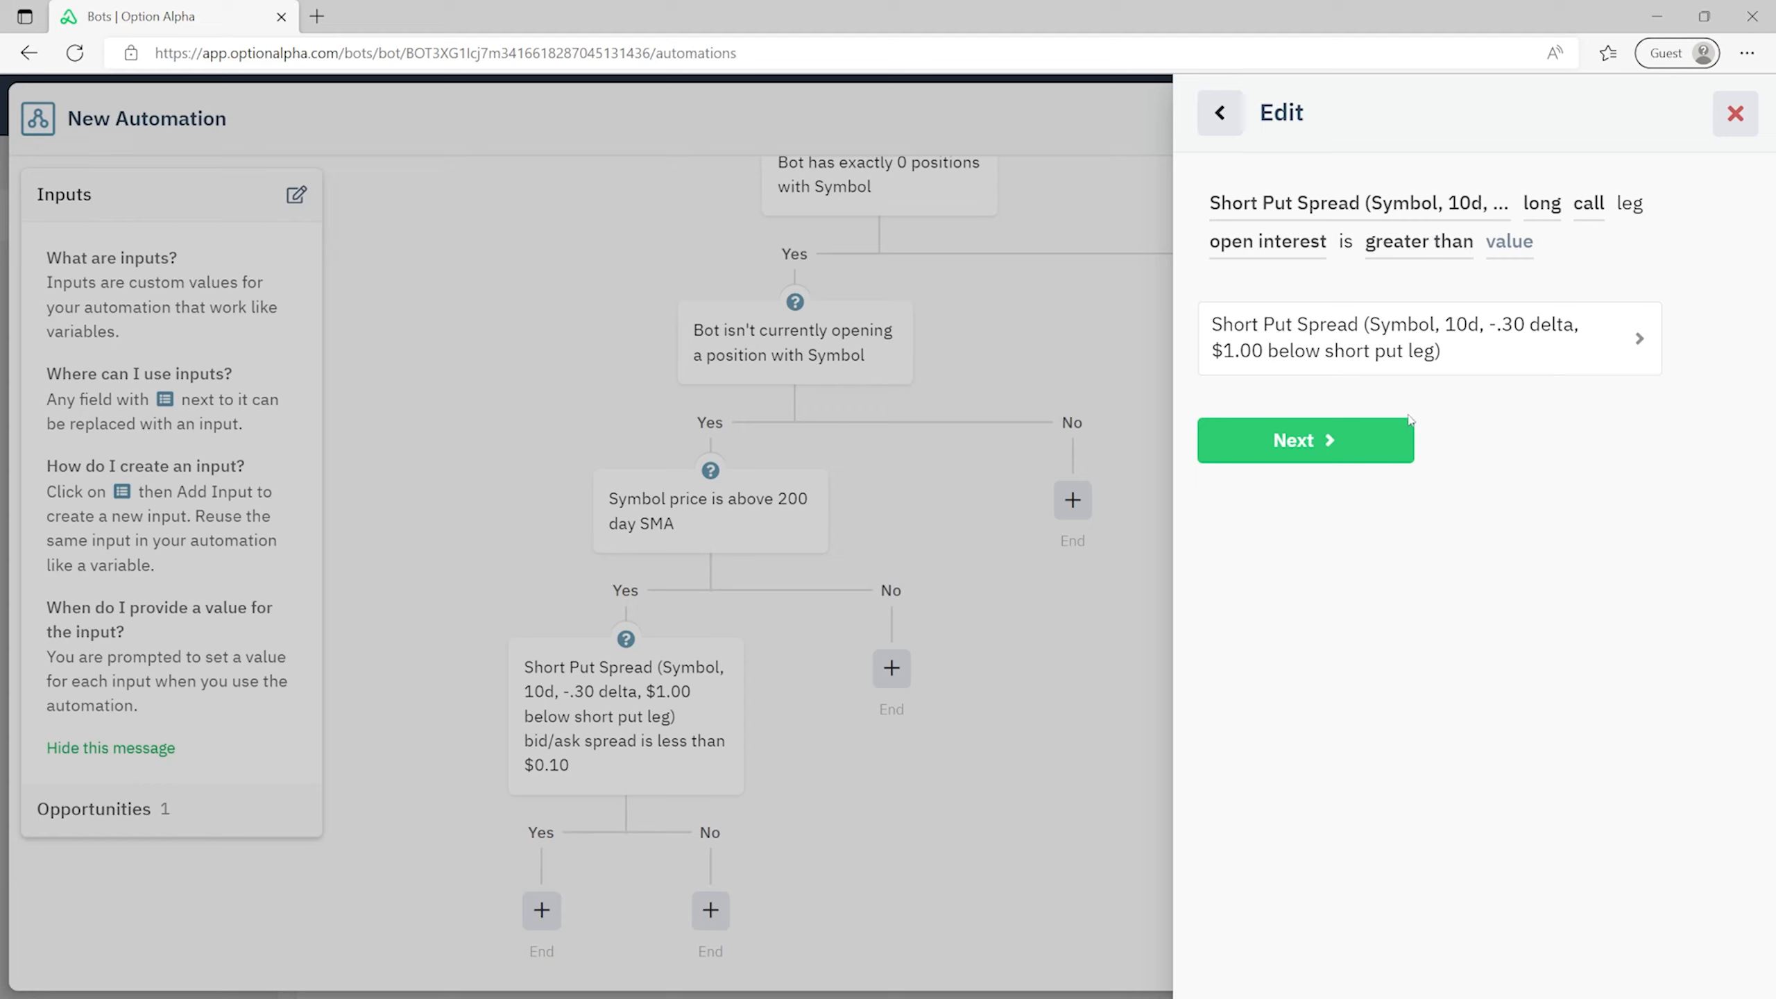
# - Require the short put leg's open interest to be greater than 100
pyautogui.click(1374, 442)
pyautogui.click(1352, 329)
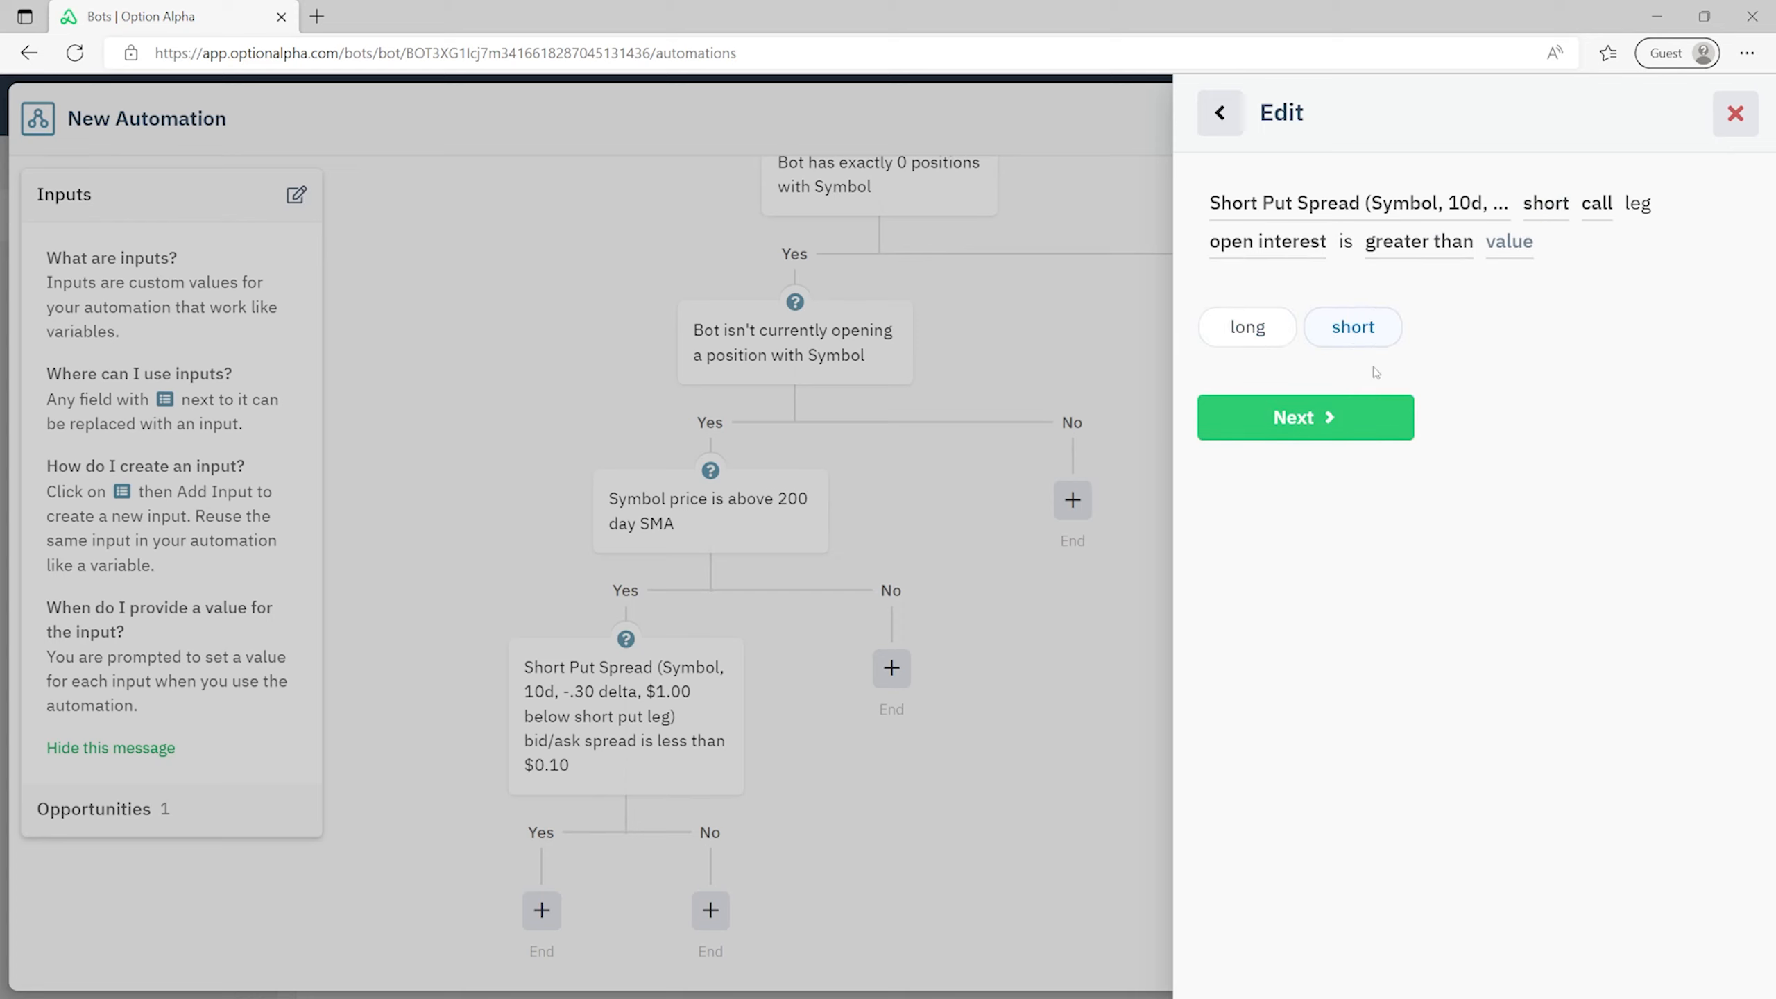
pyautogui.click(1372, 418)
pyautogui.click(1362, 330)
pyautogui.click(1360, 419)
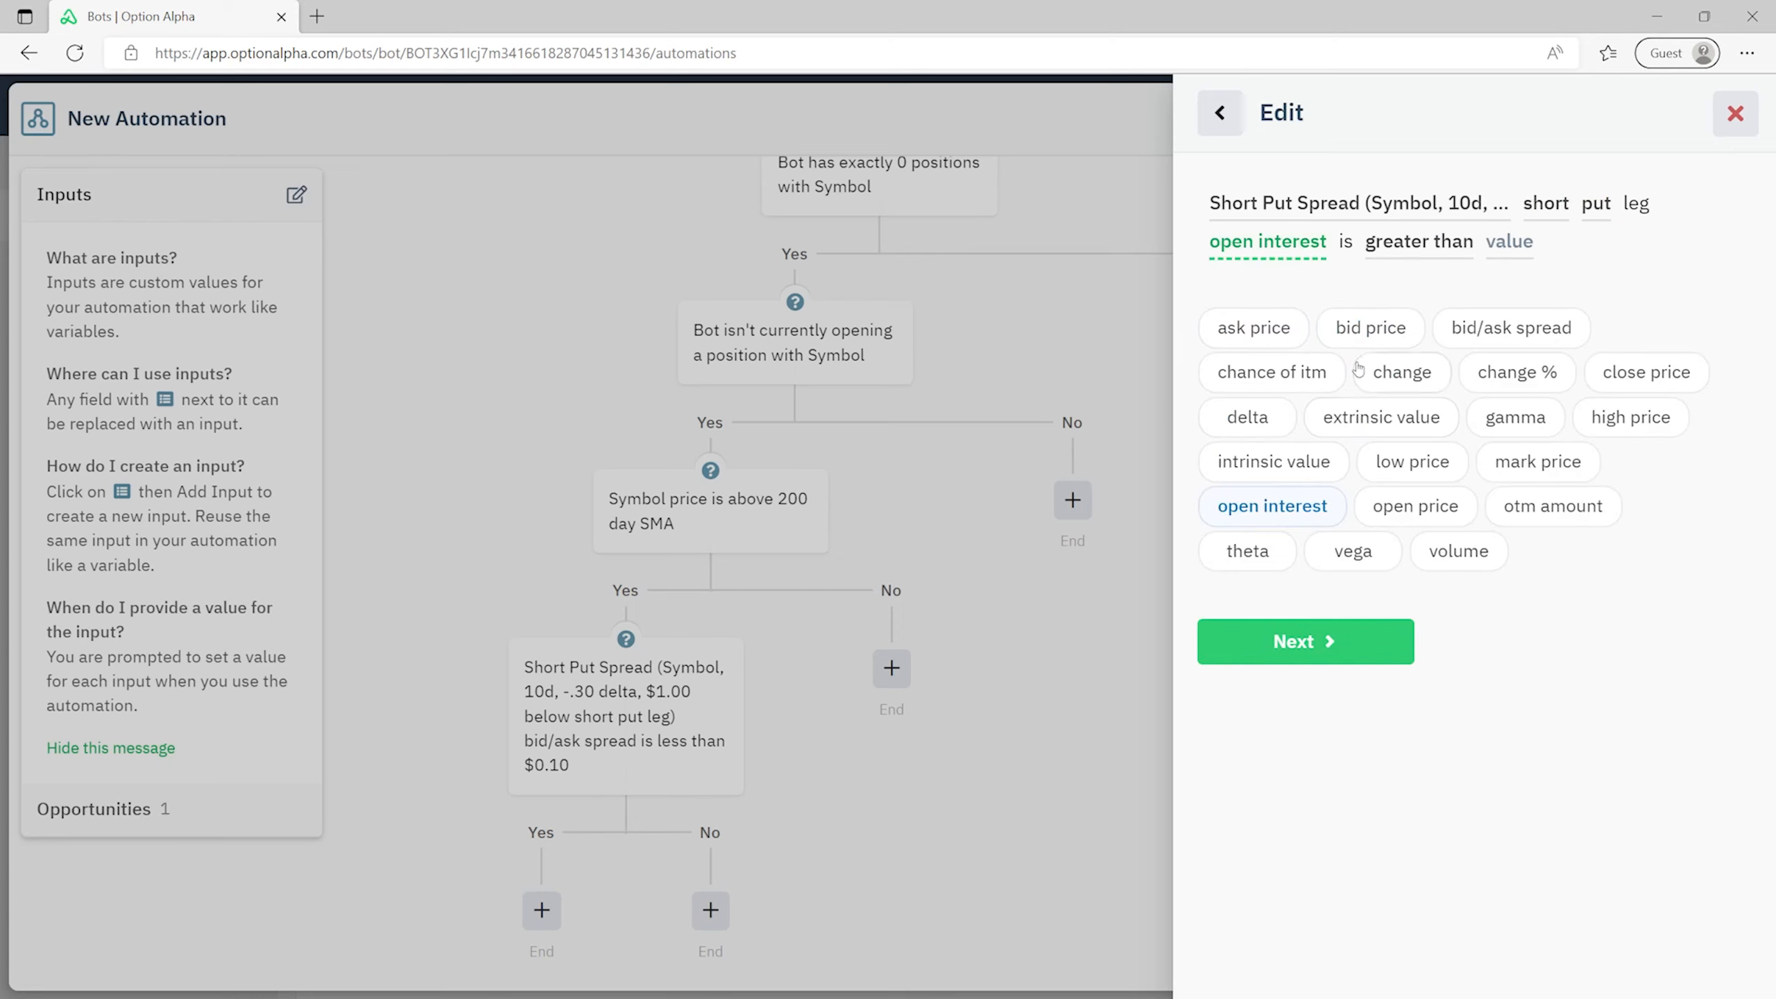
pyautogui.click(1311, 639)
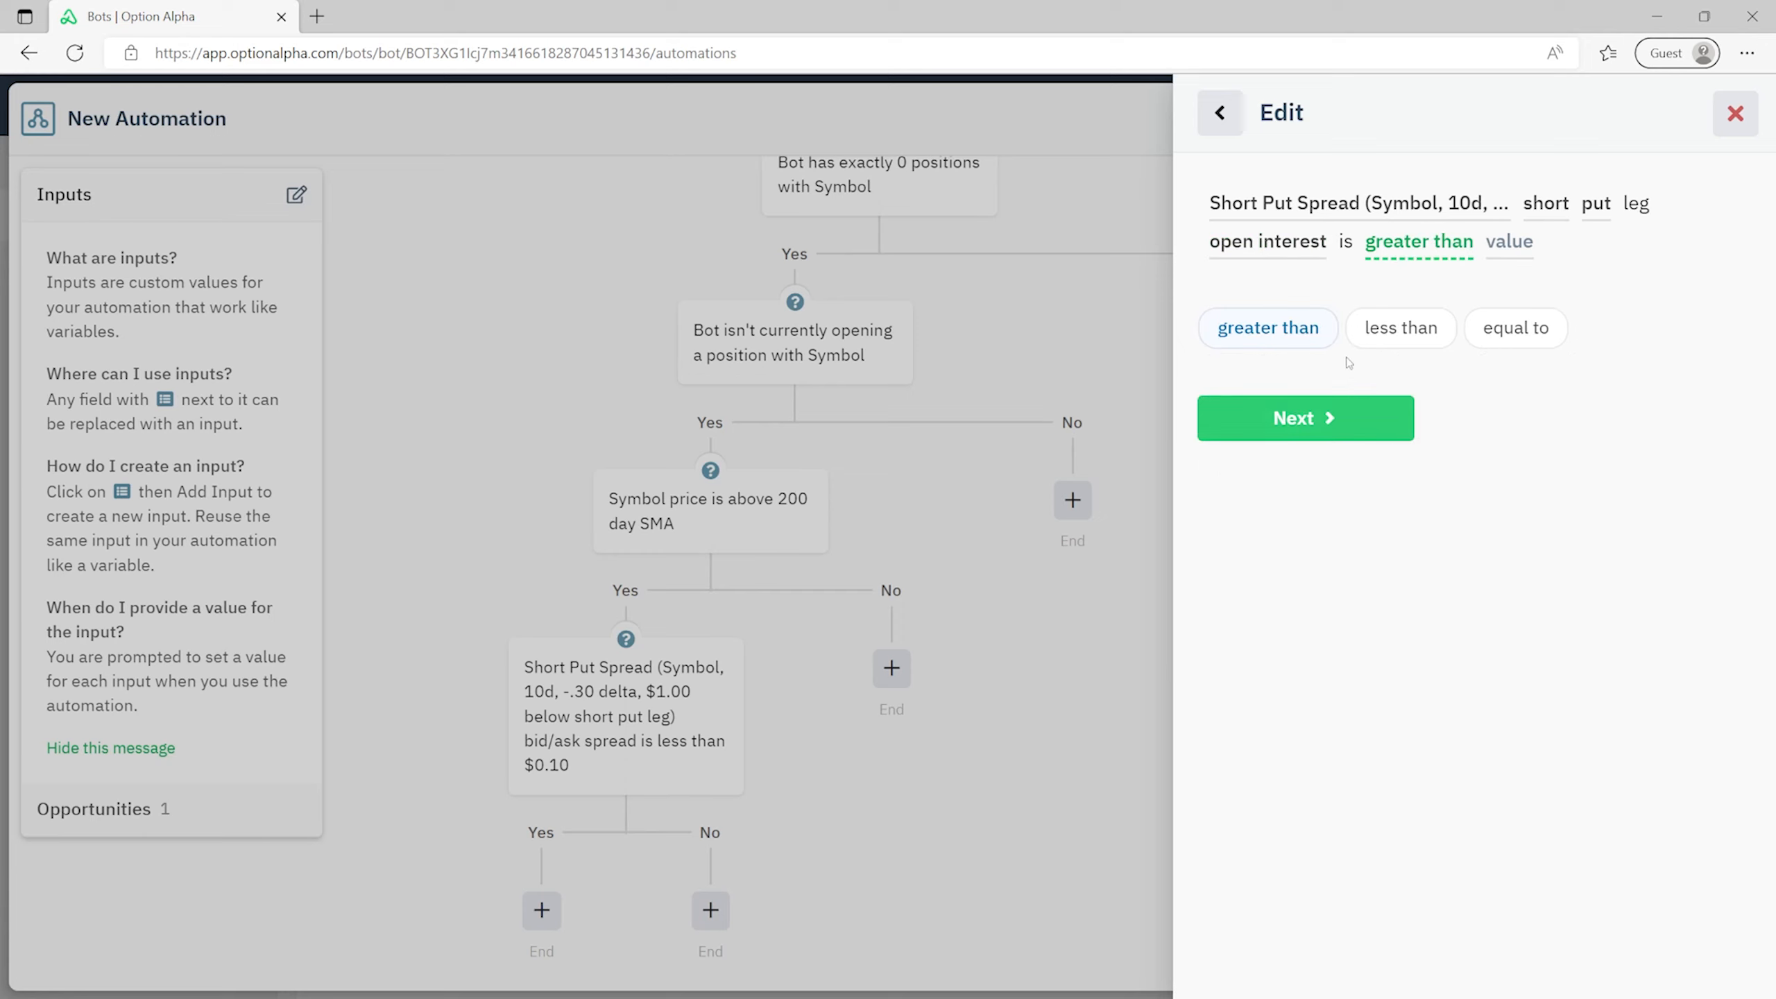
pyautogui.click(1357, 414)
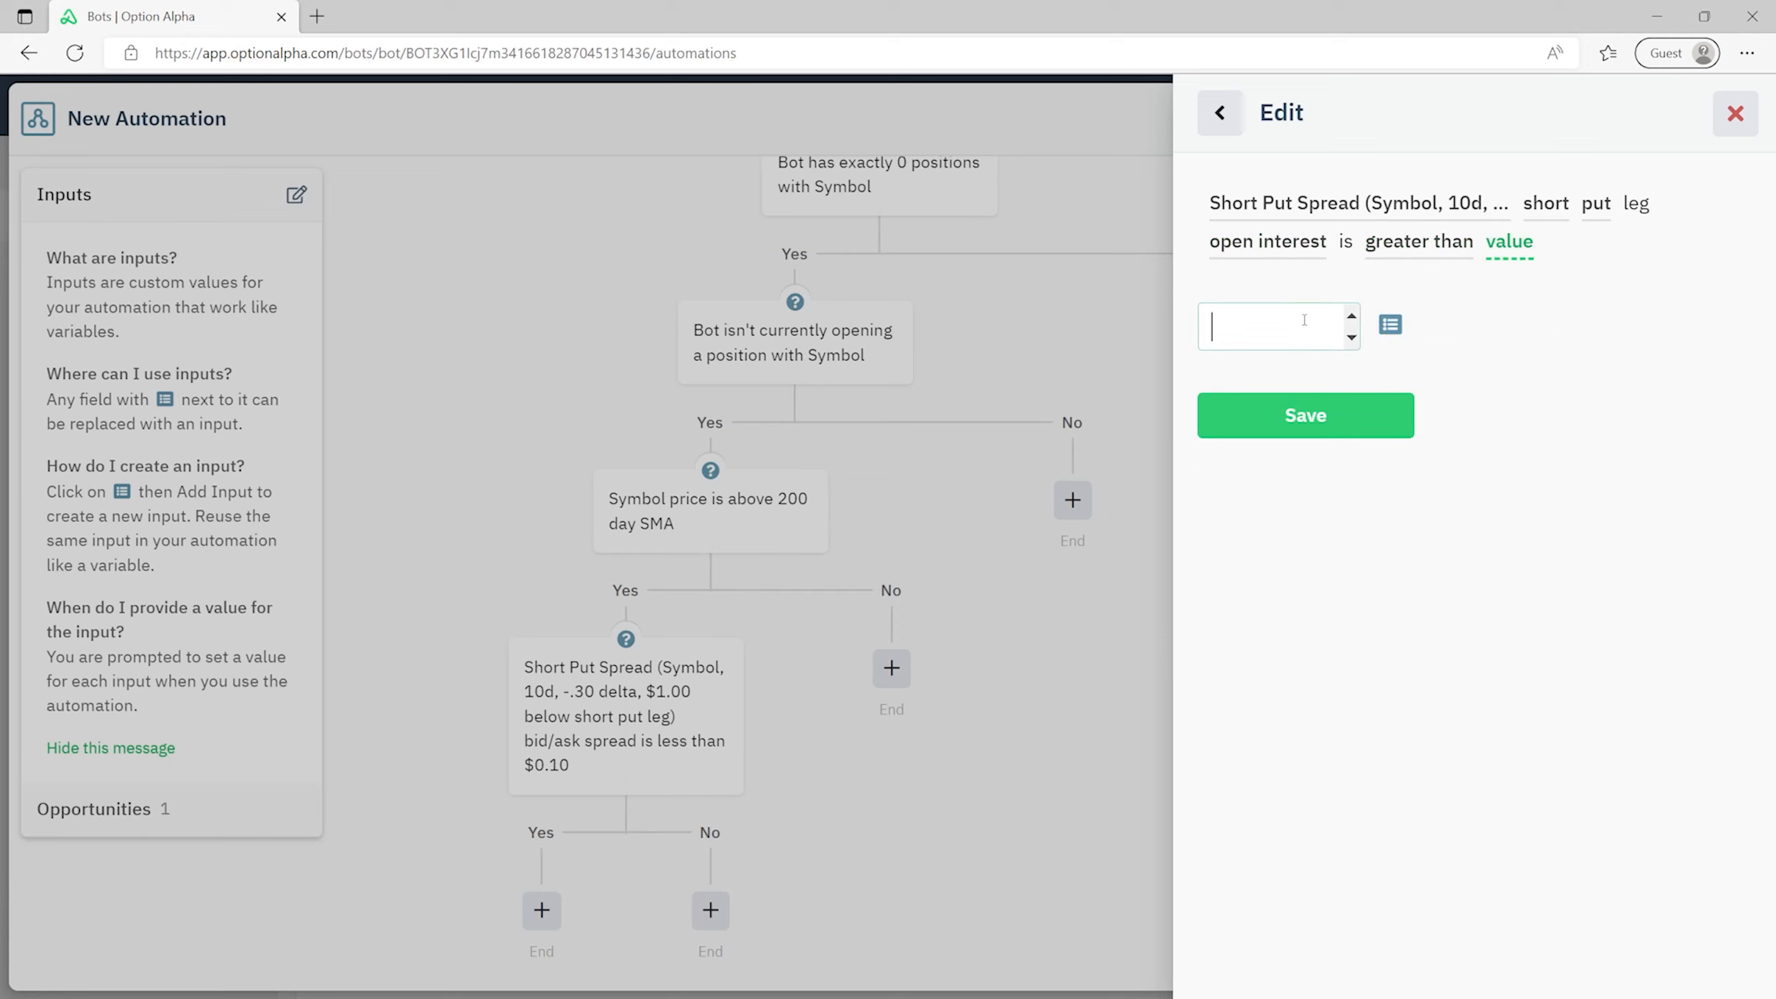
pyautogui.write('100')
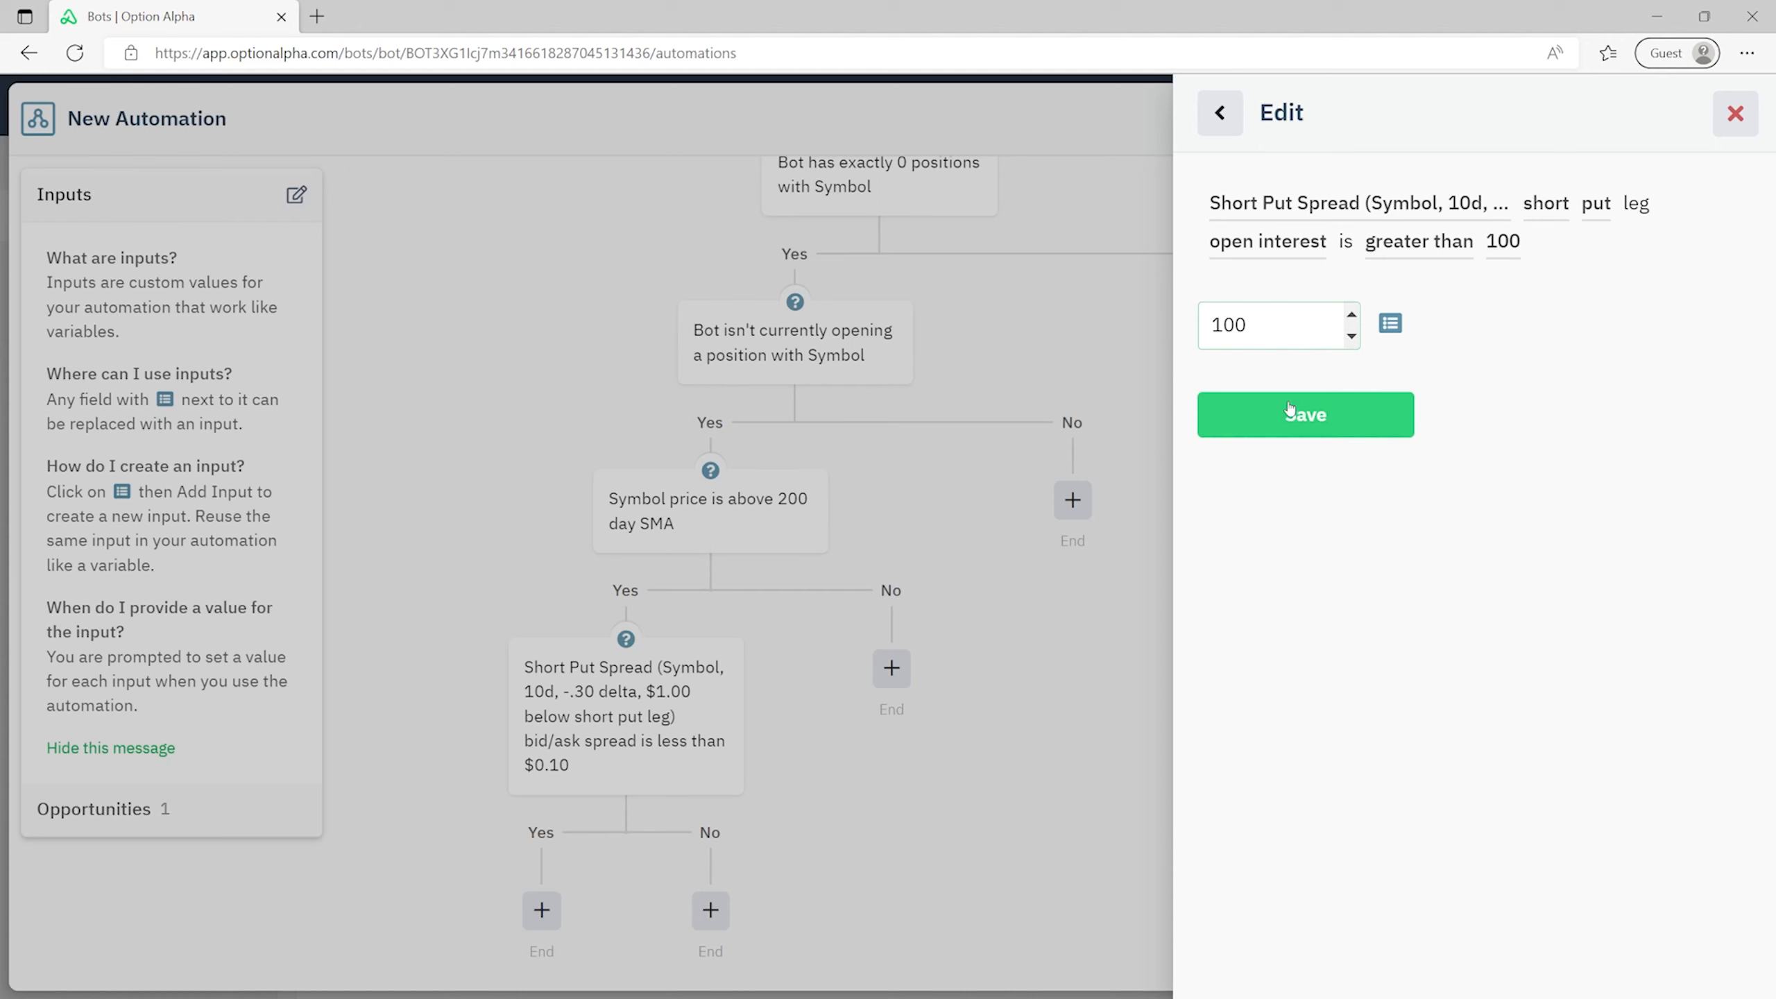
pyautogui.click(1326, 418)
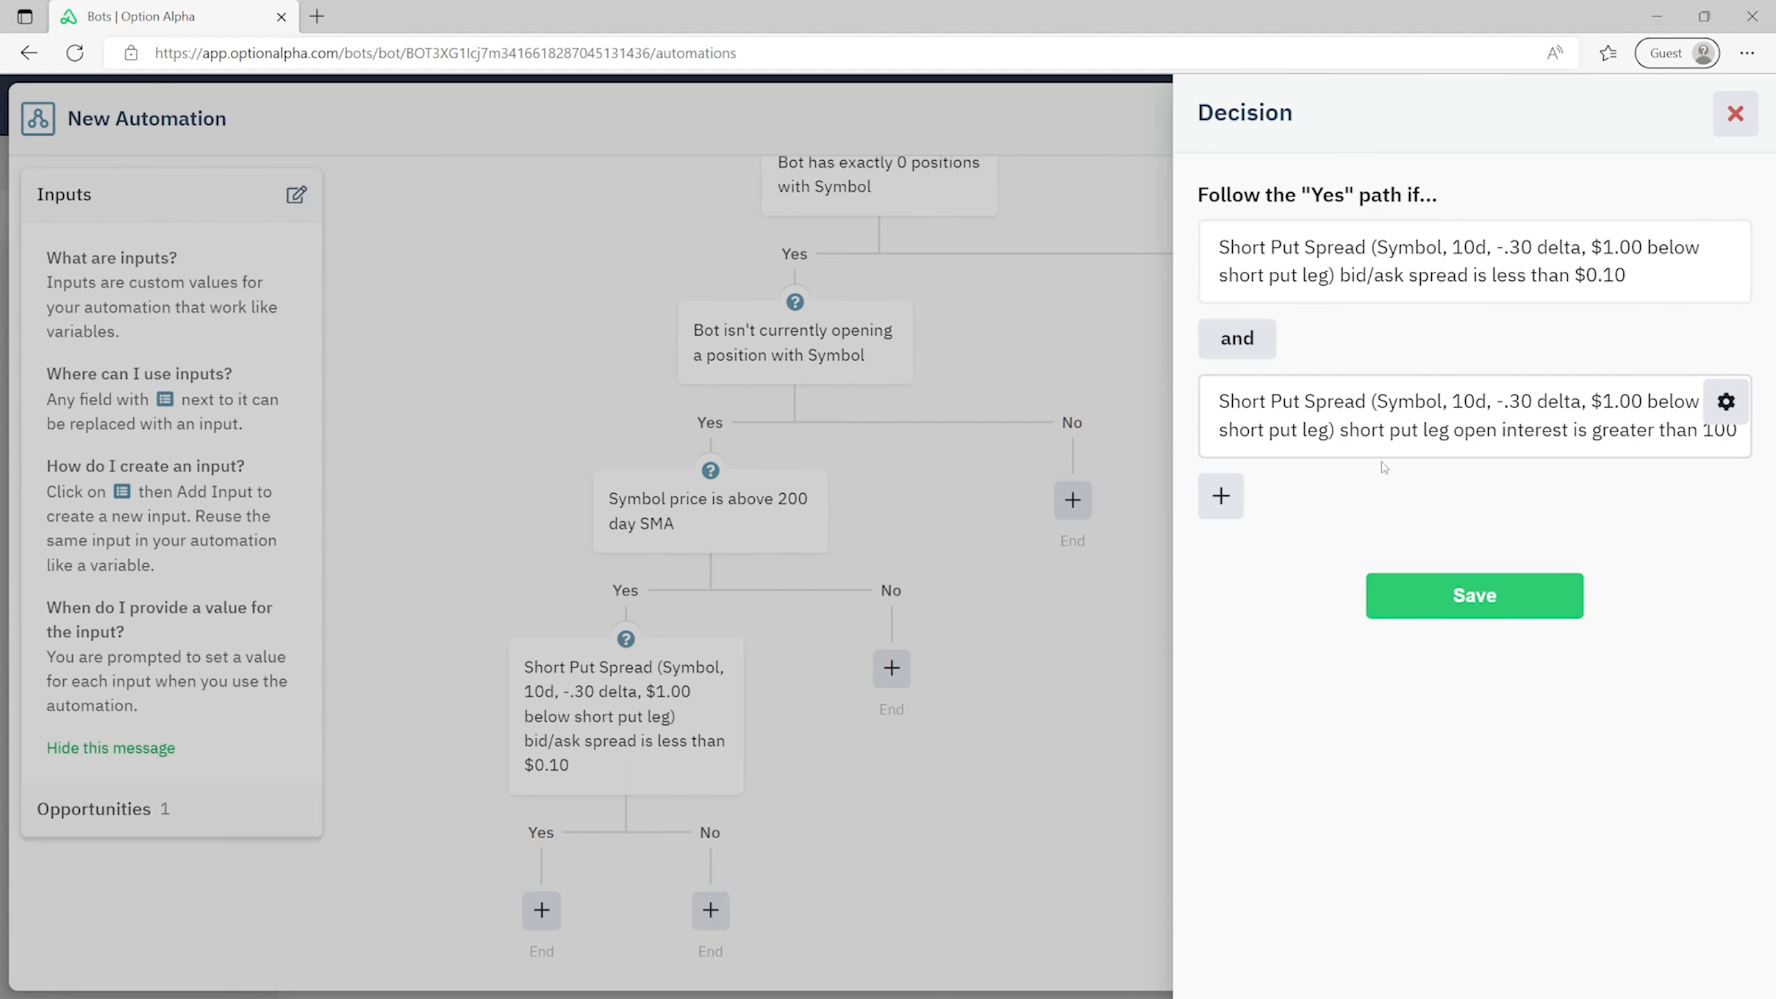
# - Add a chance of profit condition for the recent Short Put Spread position
pyautogui.click(1221, 496)
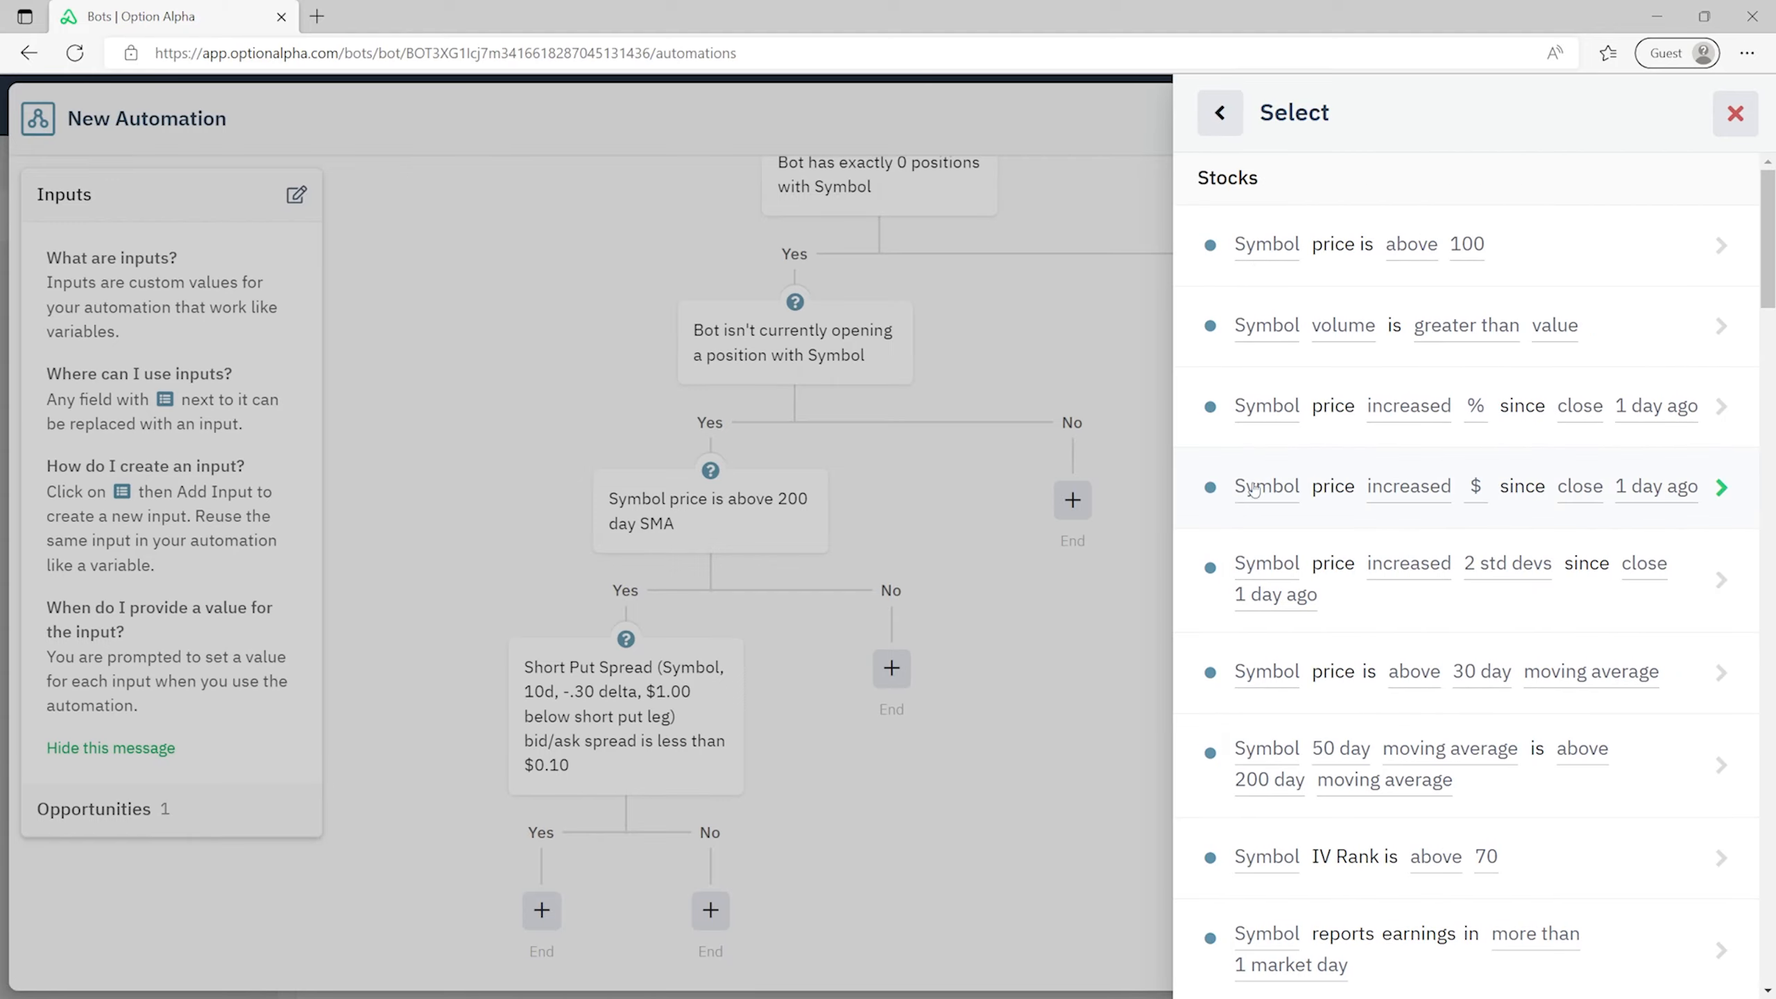
pyautogui.scroll(-10, 1266, 412)
pyautogui.scroll(-20, 1266, 412)
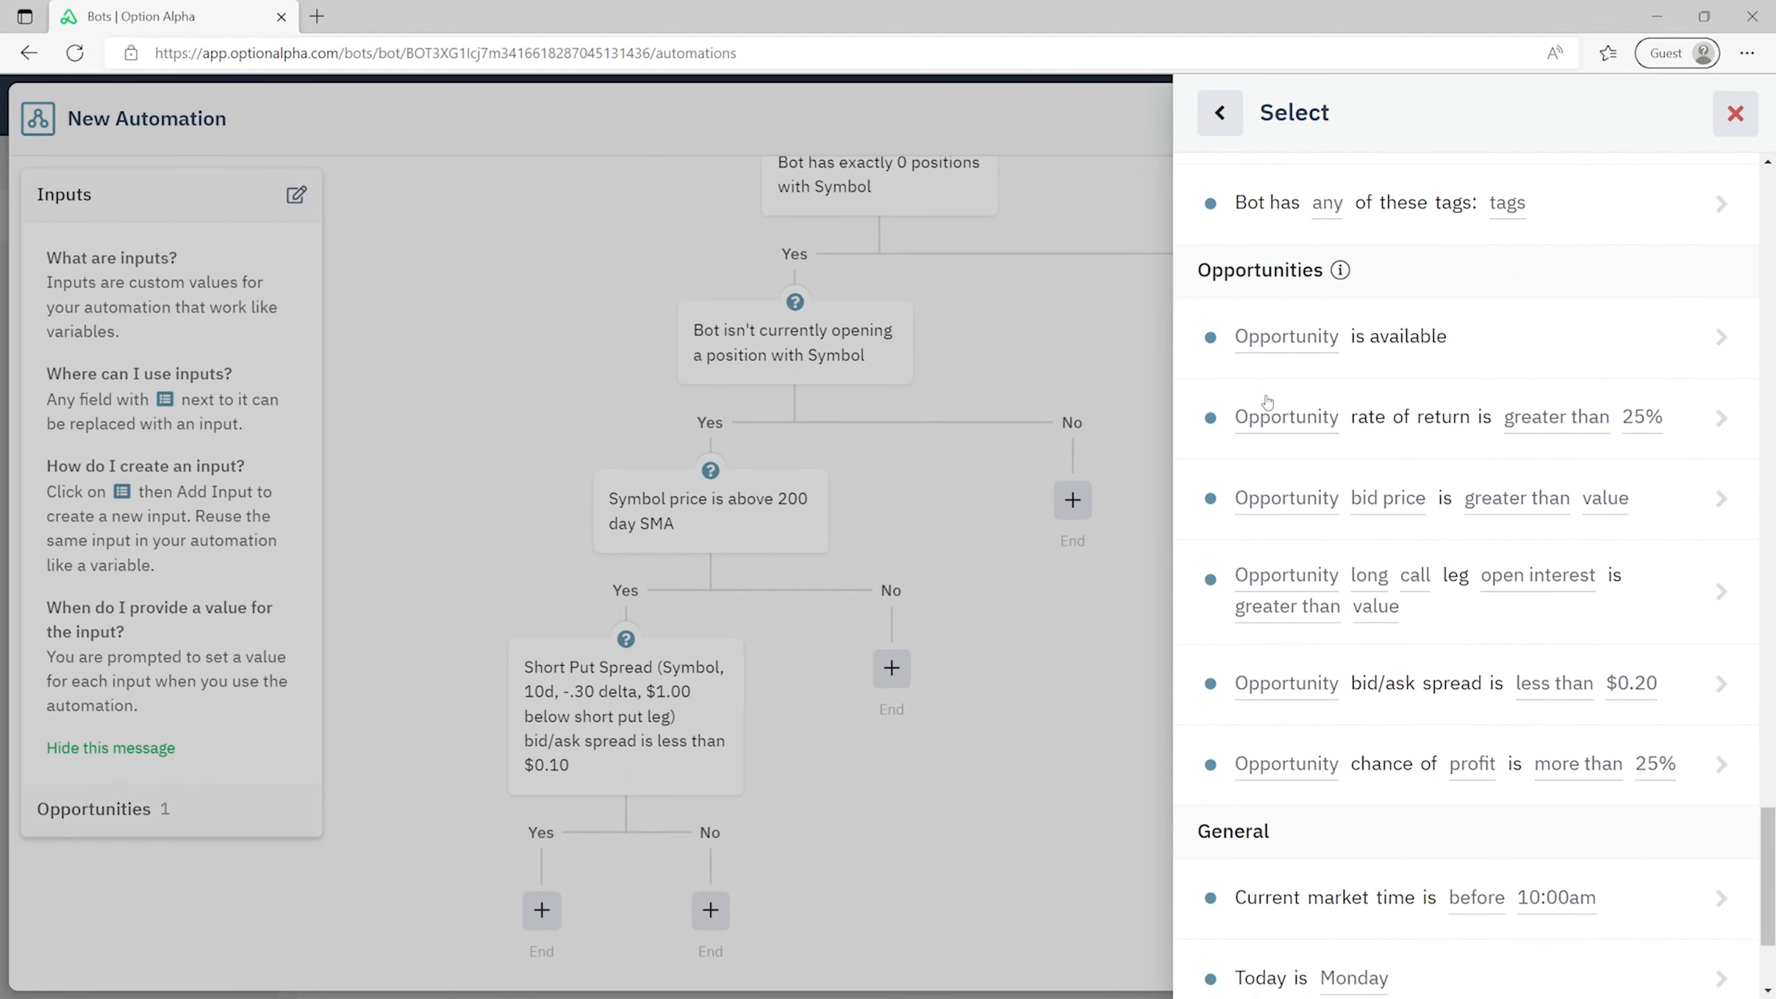
pyautogui.scroll(2, 1267, 396)
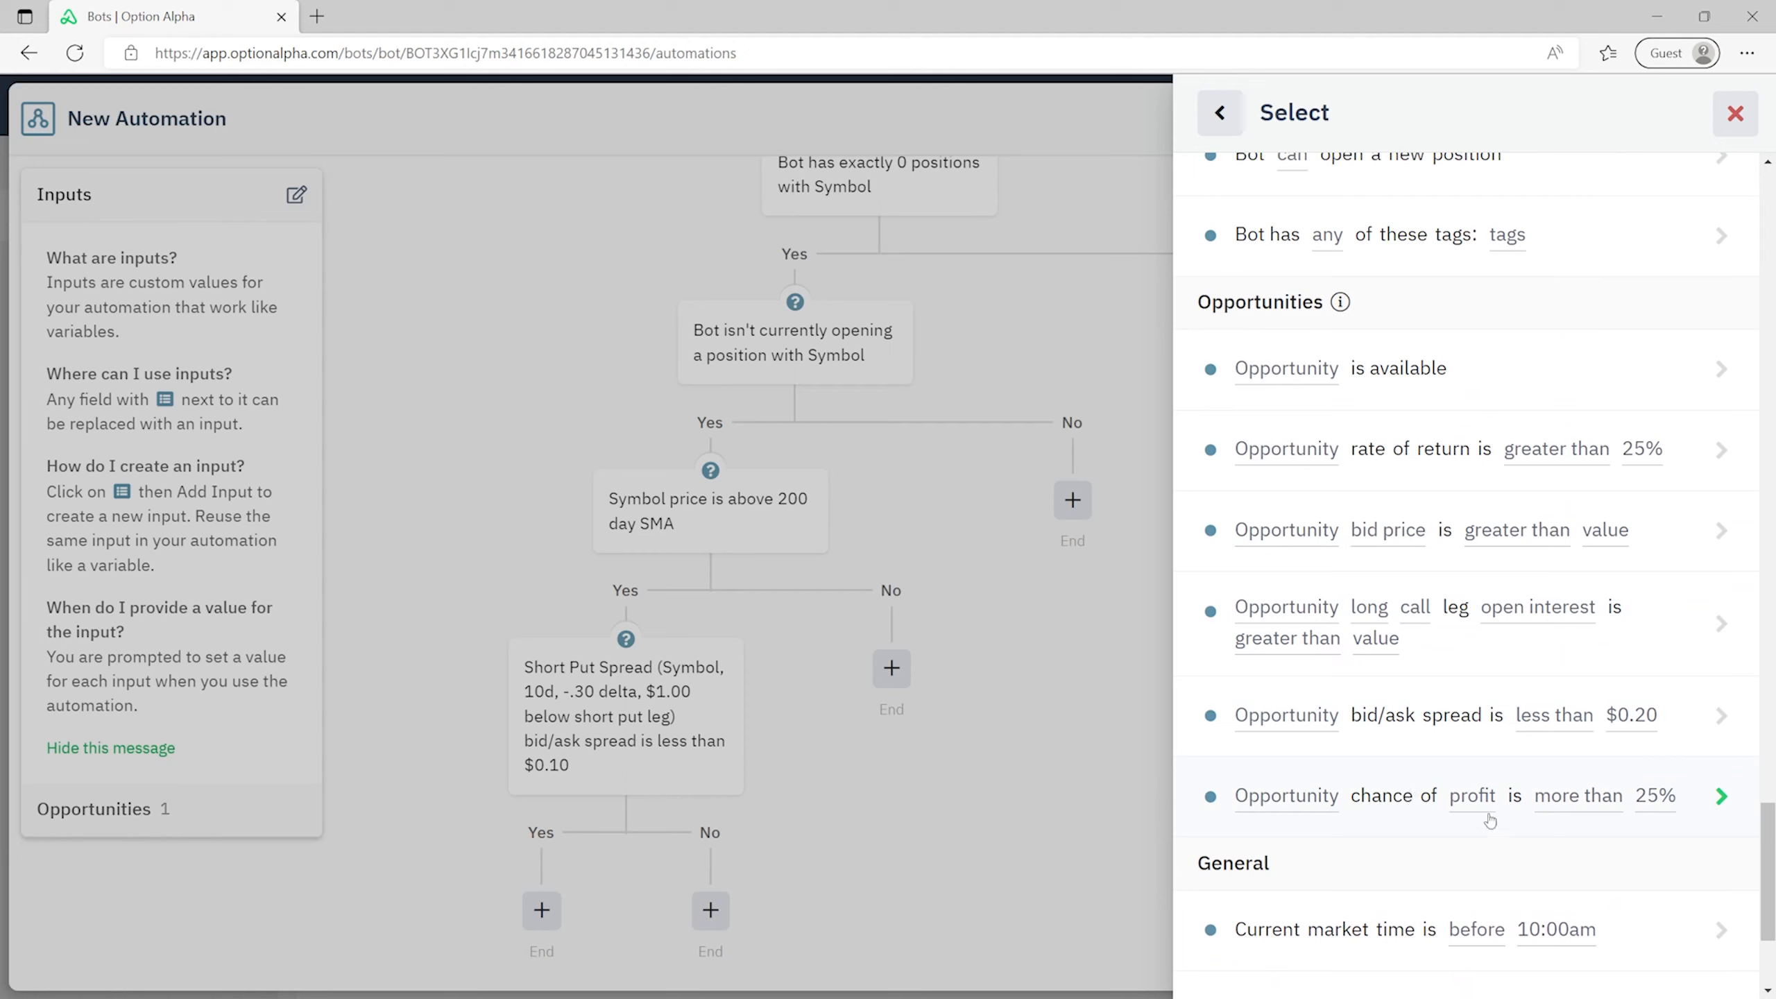
pyautogui.click(1570, 817)
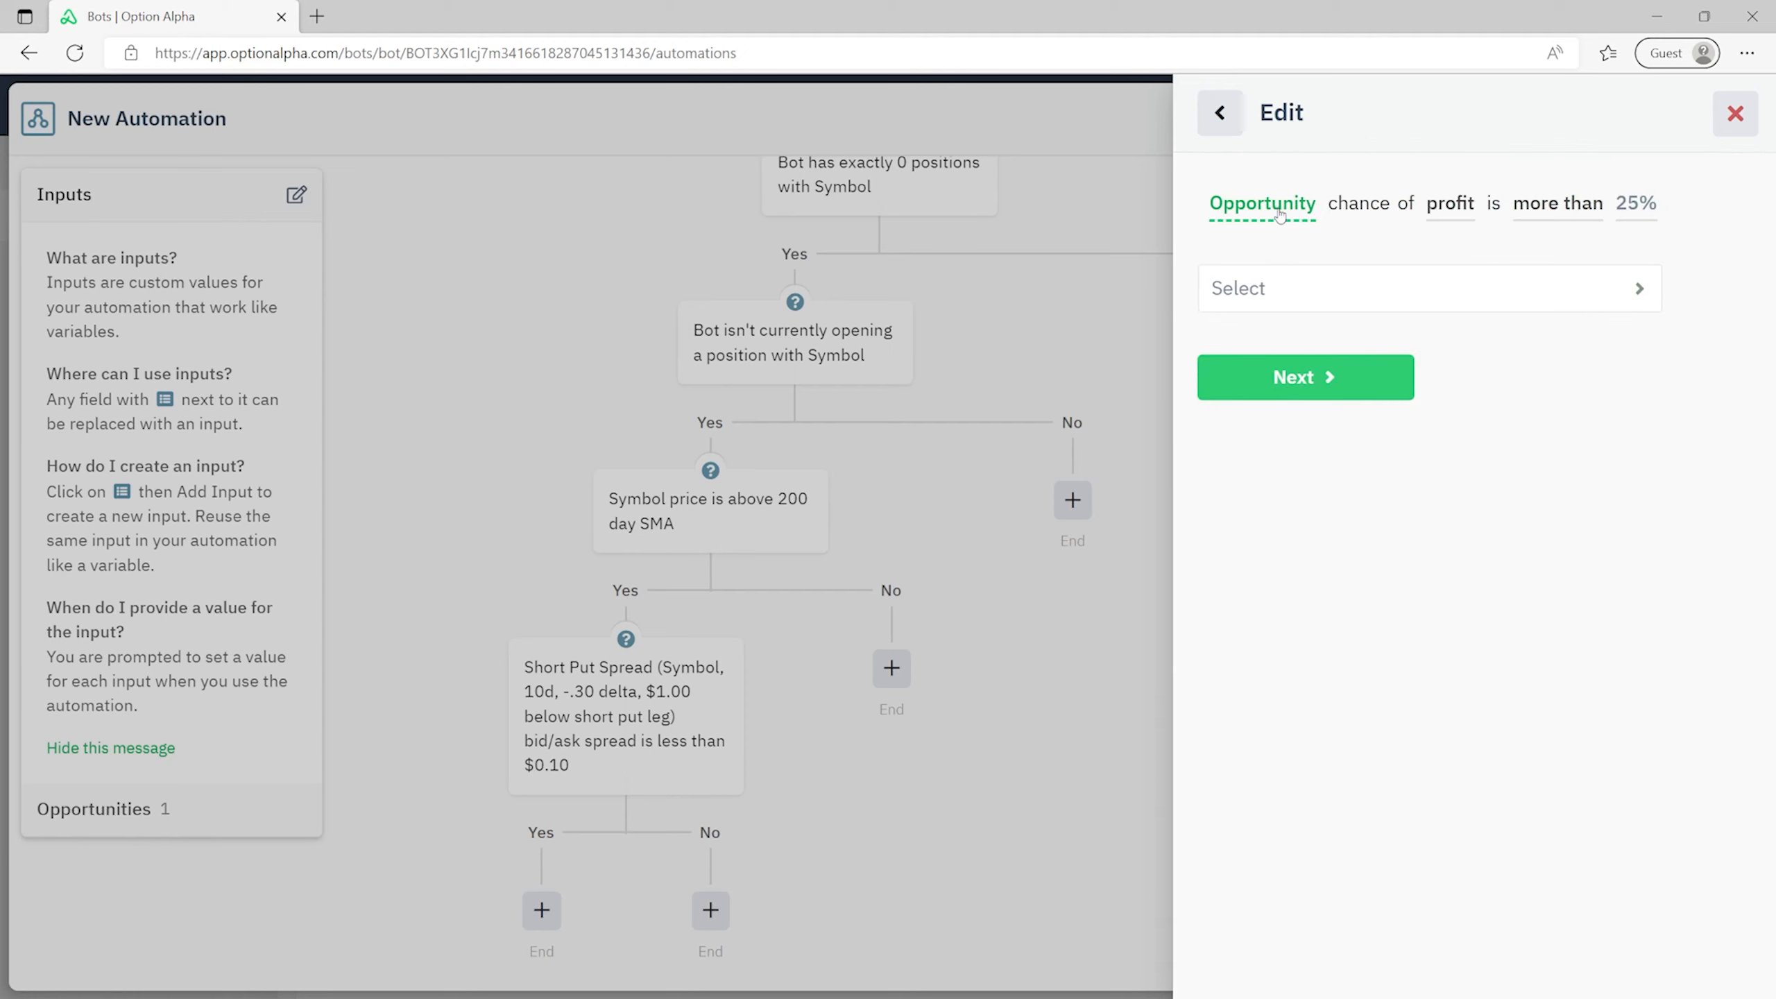
pyautogui.click(1331, 370)
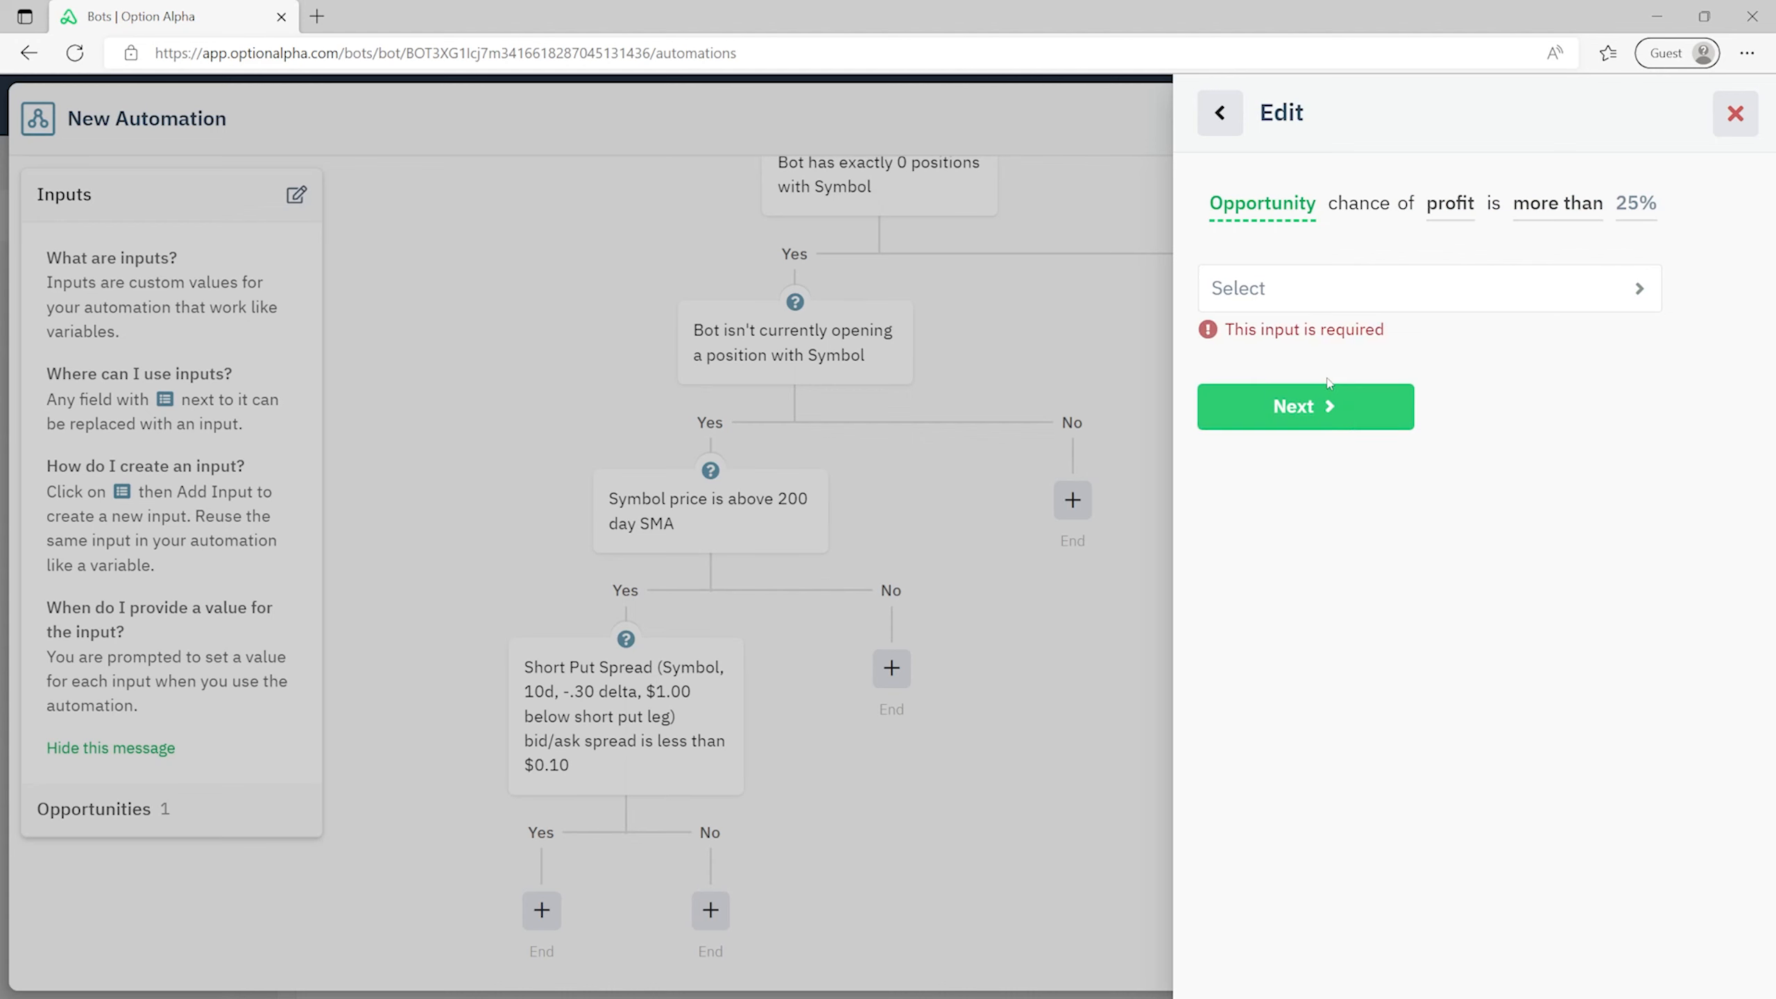
pyautogui.click(1318, 288)
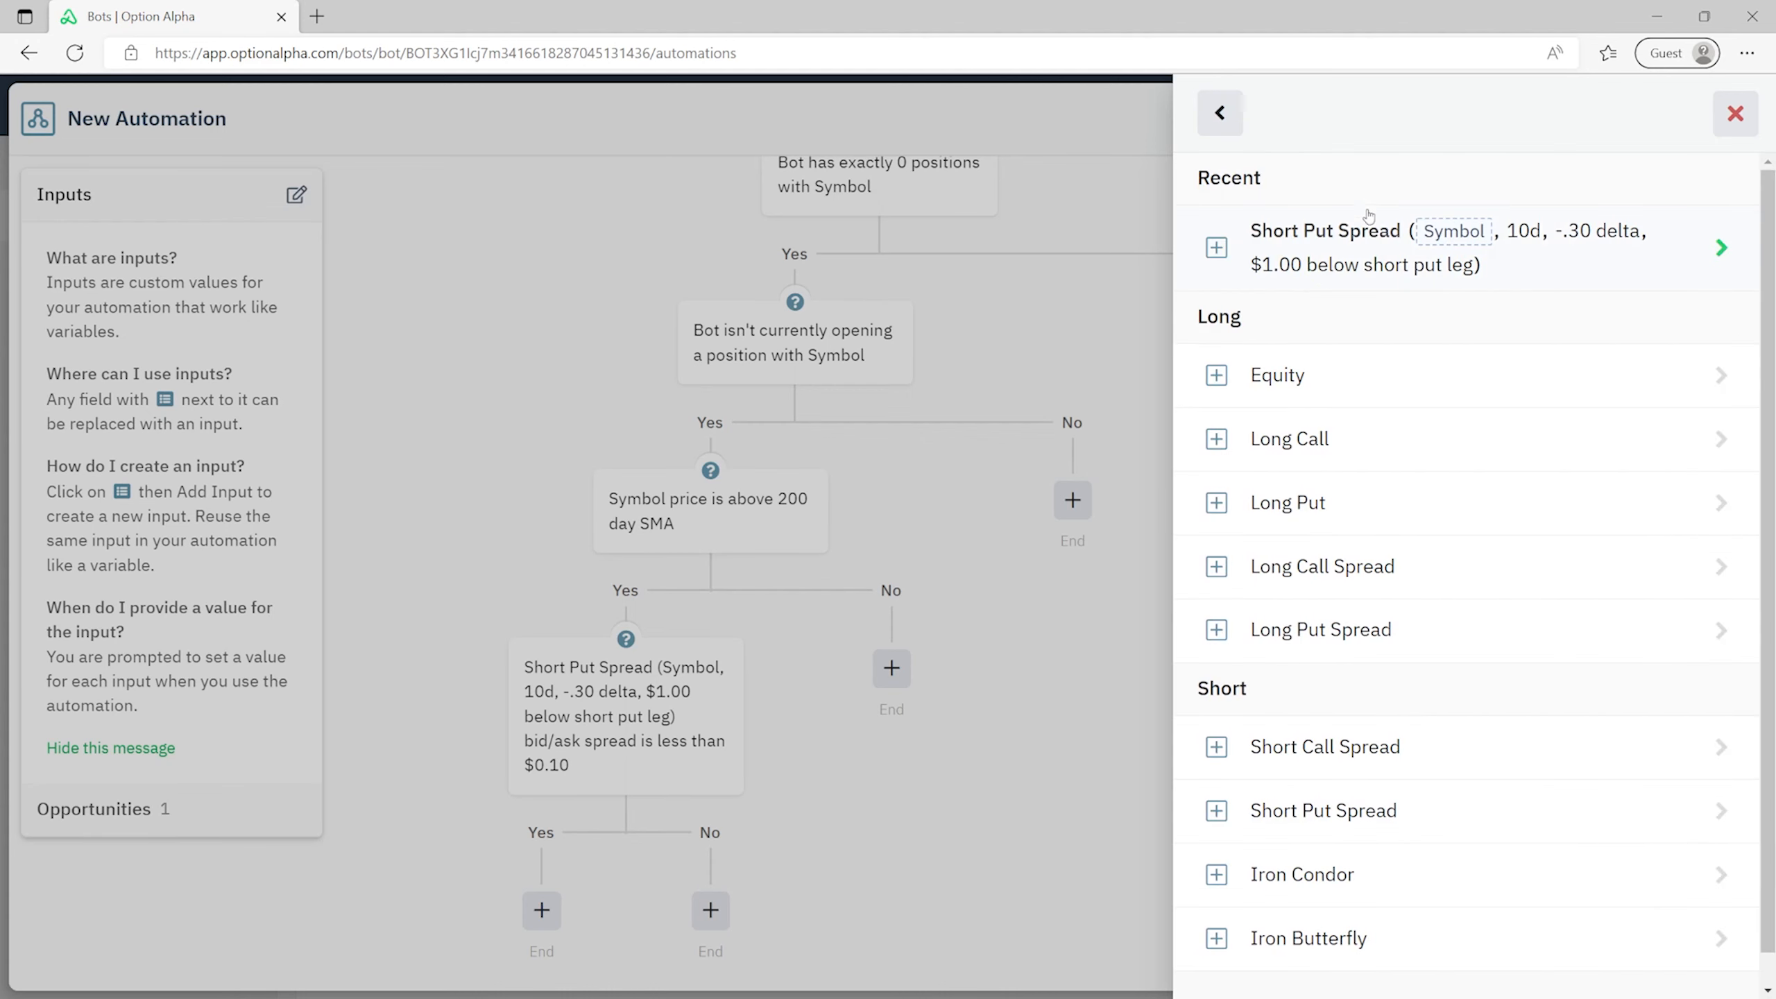
pyautogui.click(1376, 260)
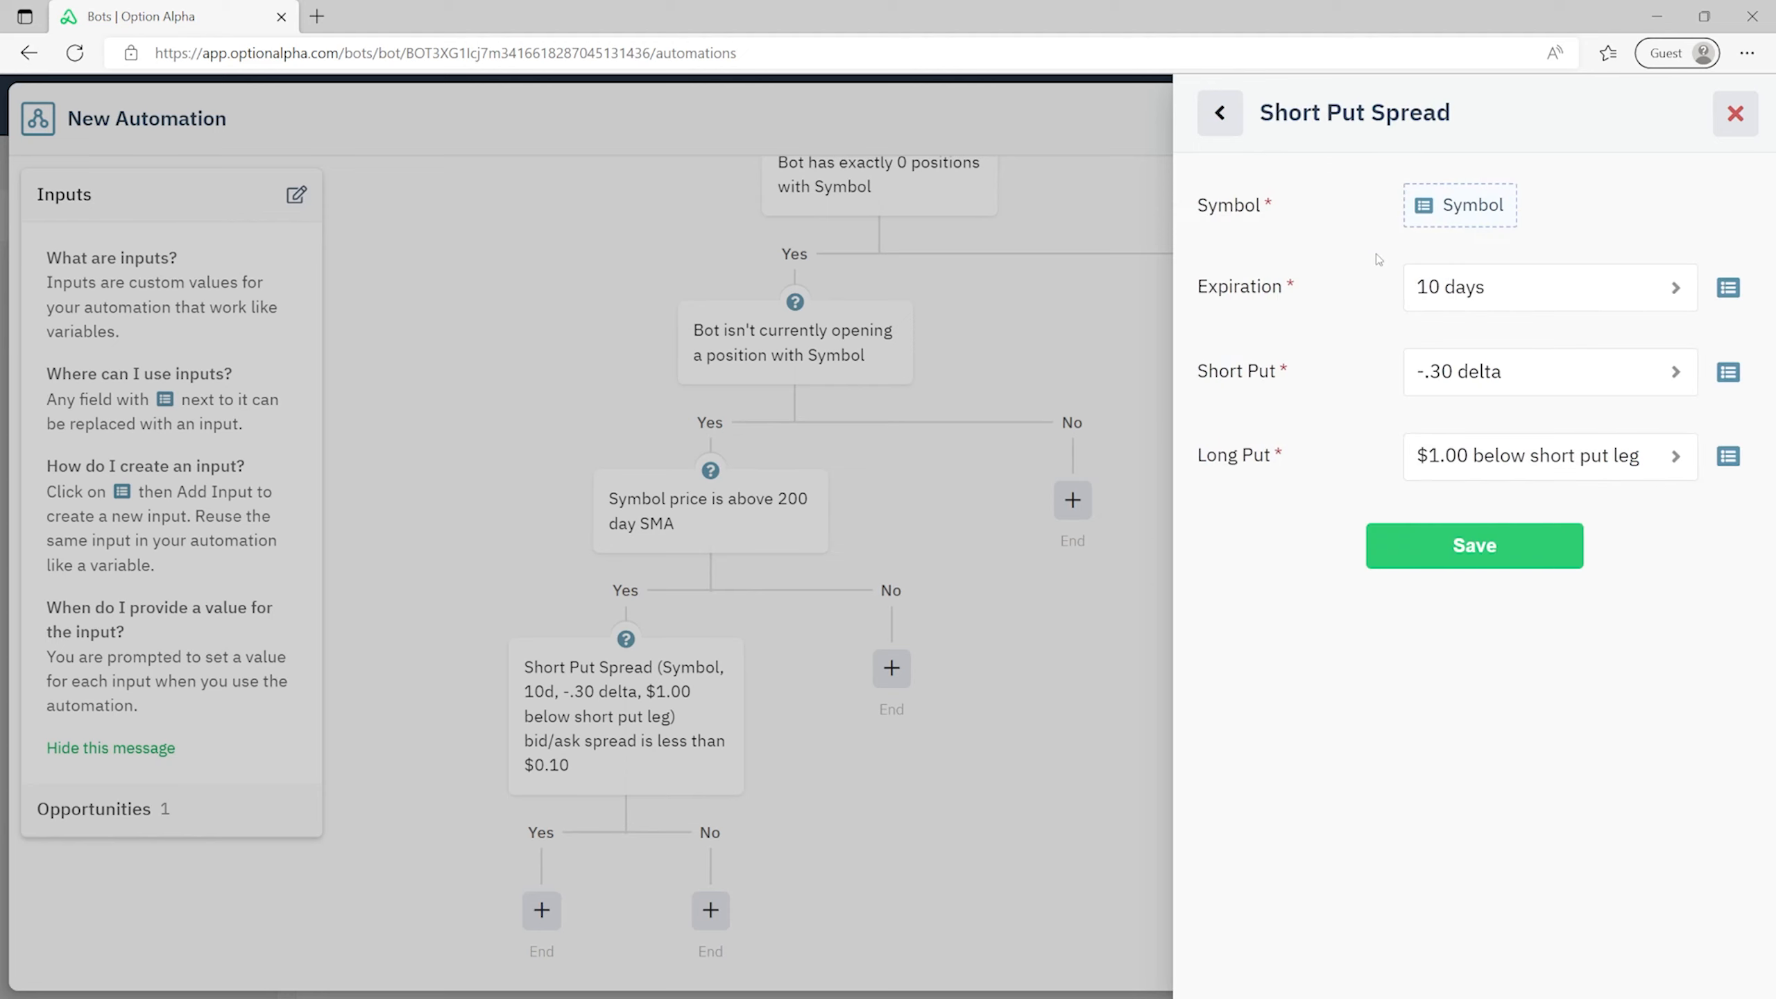
pyautogui.click(1467, 555)
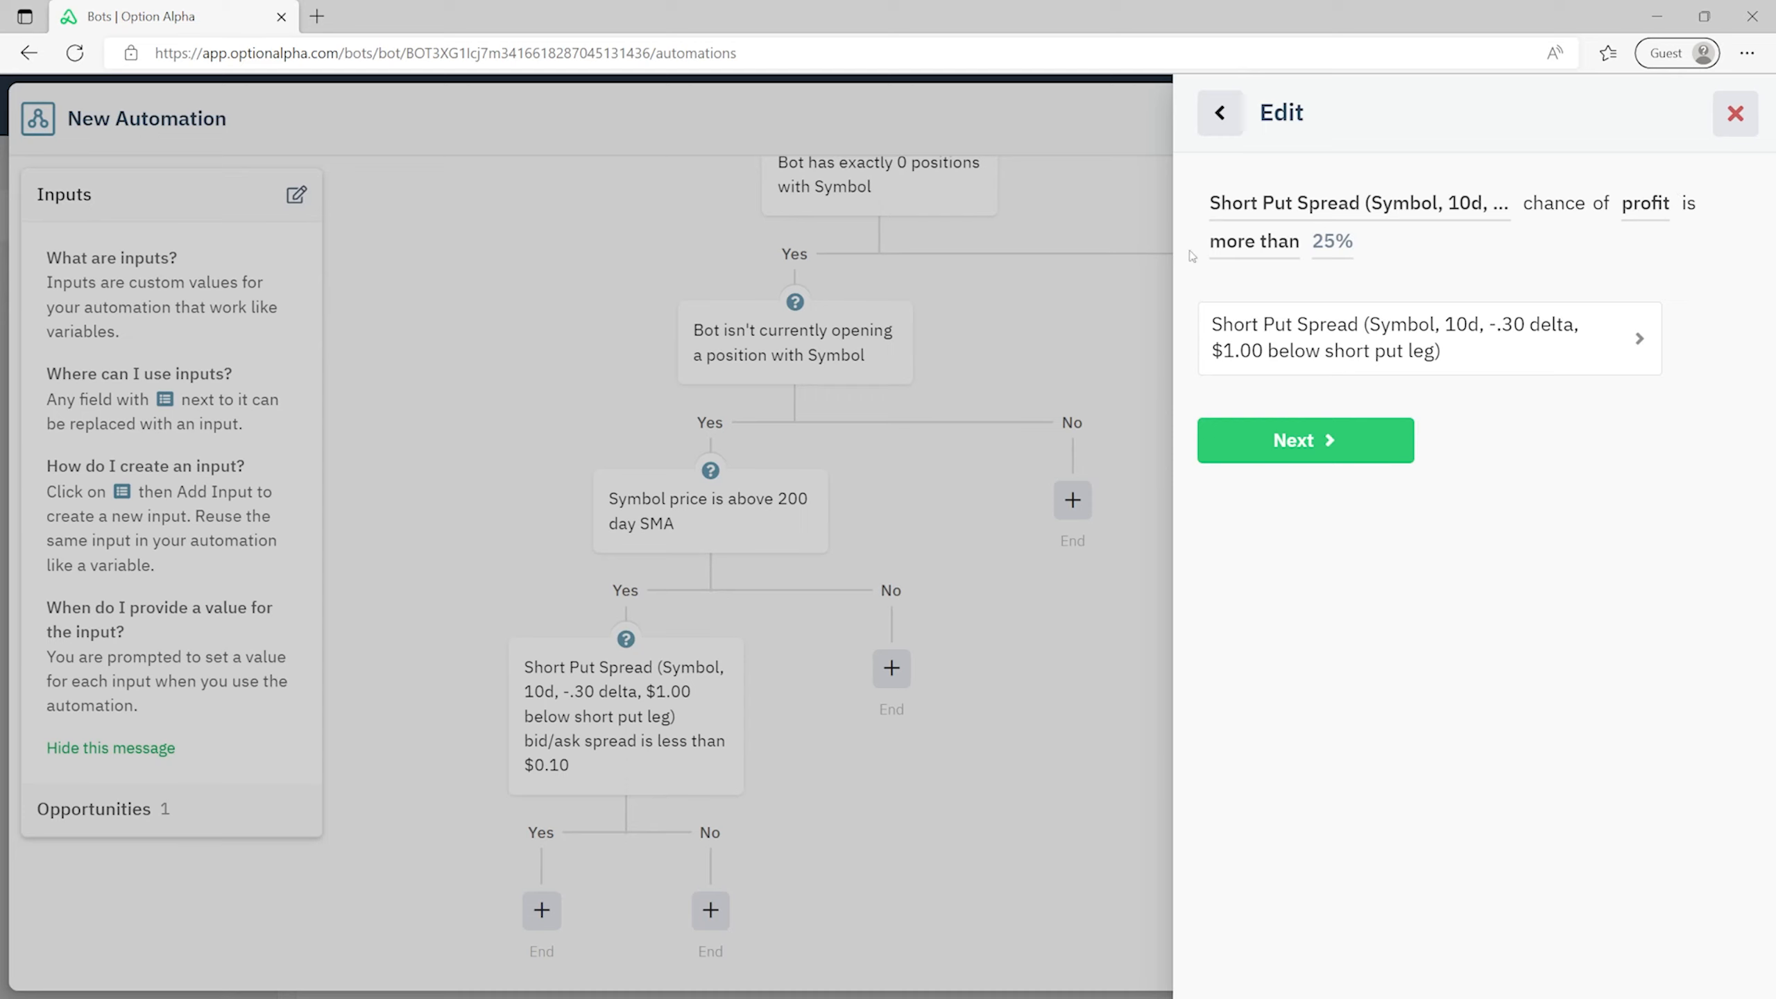
# - Set the chance of profit threshold to 75% and save the decision
pyautogui.click(1333, 241)
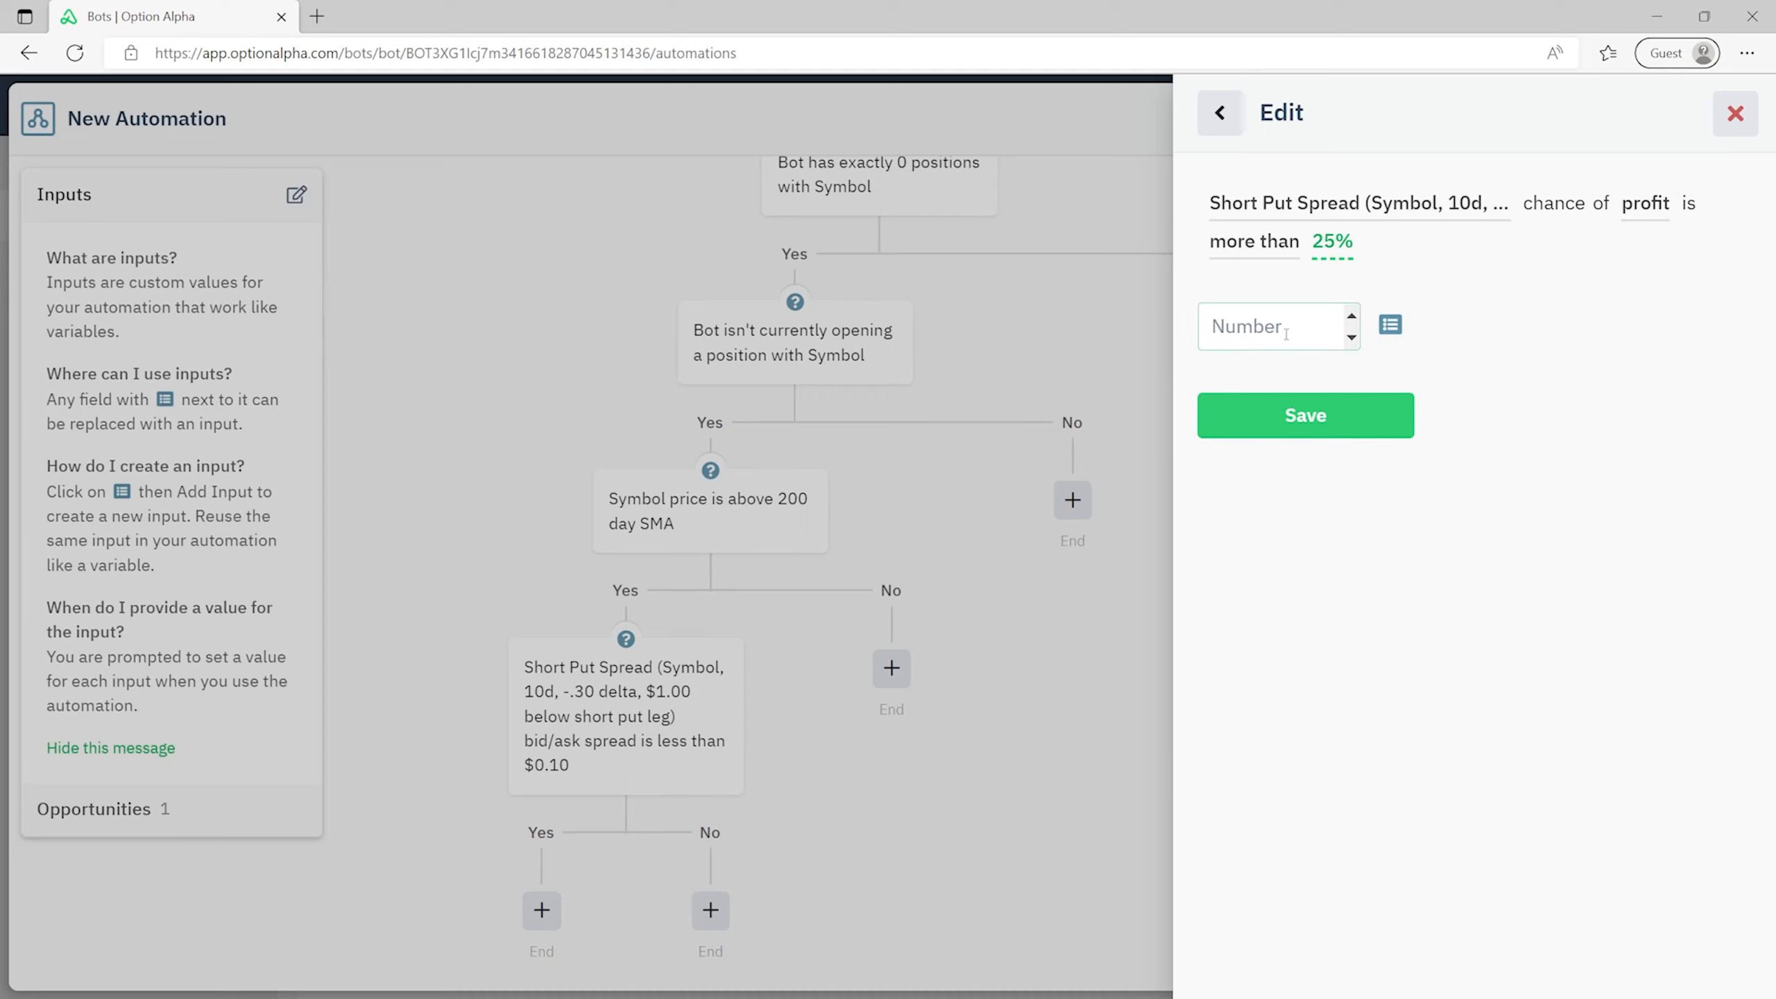
pyautogui.write('75')
pyautogui.click(1264, 424)
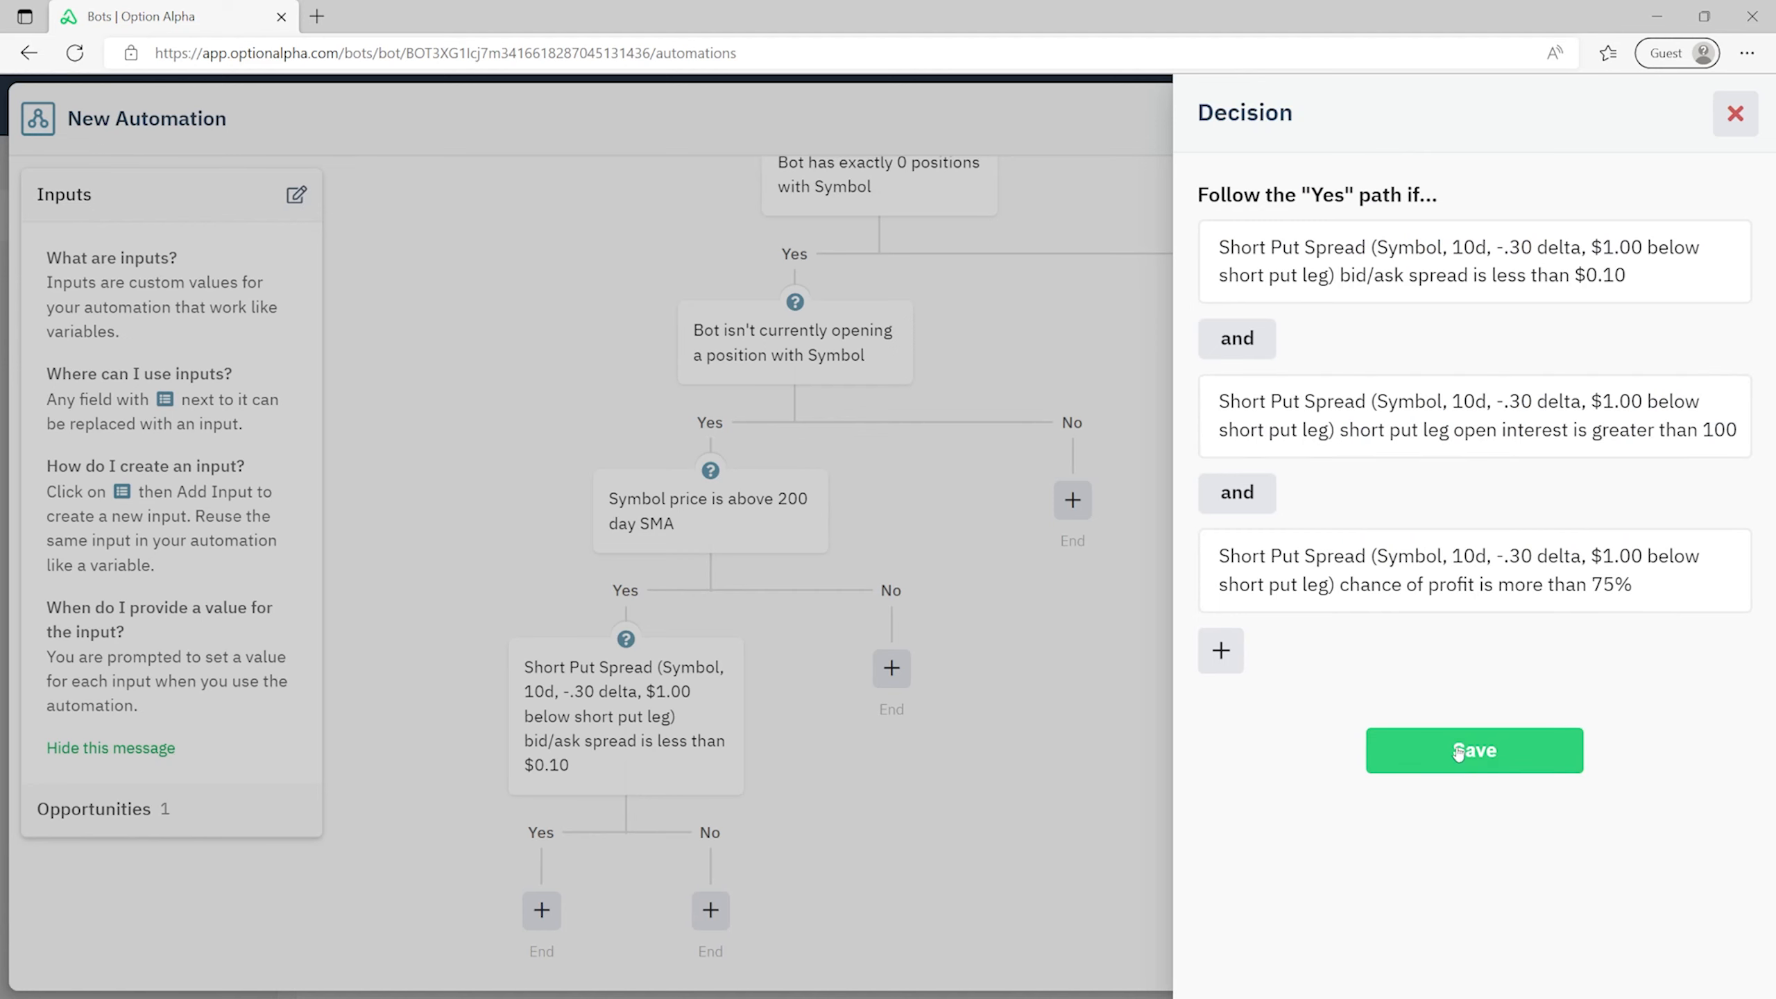
pyautogui.click(1516, 760)
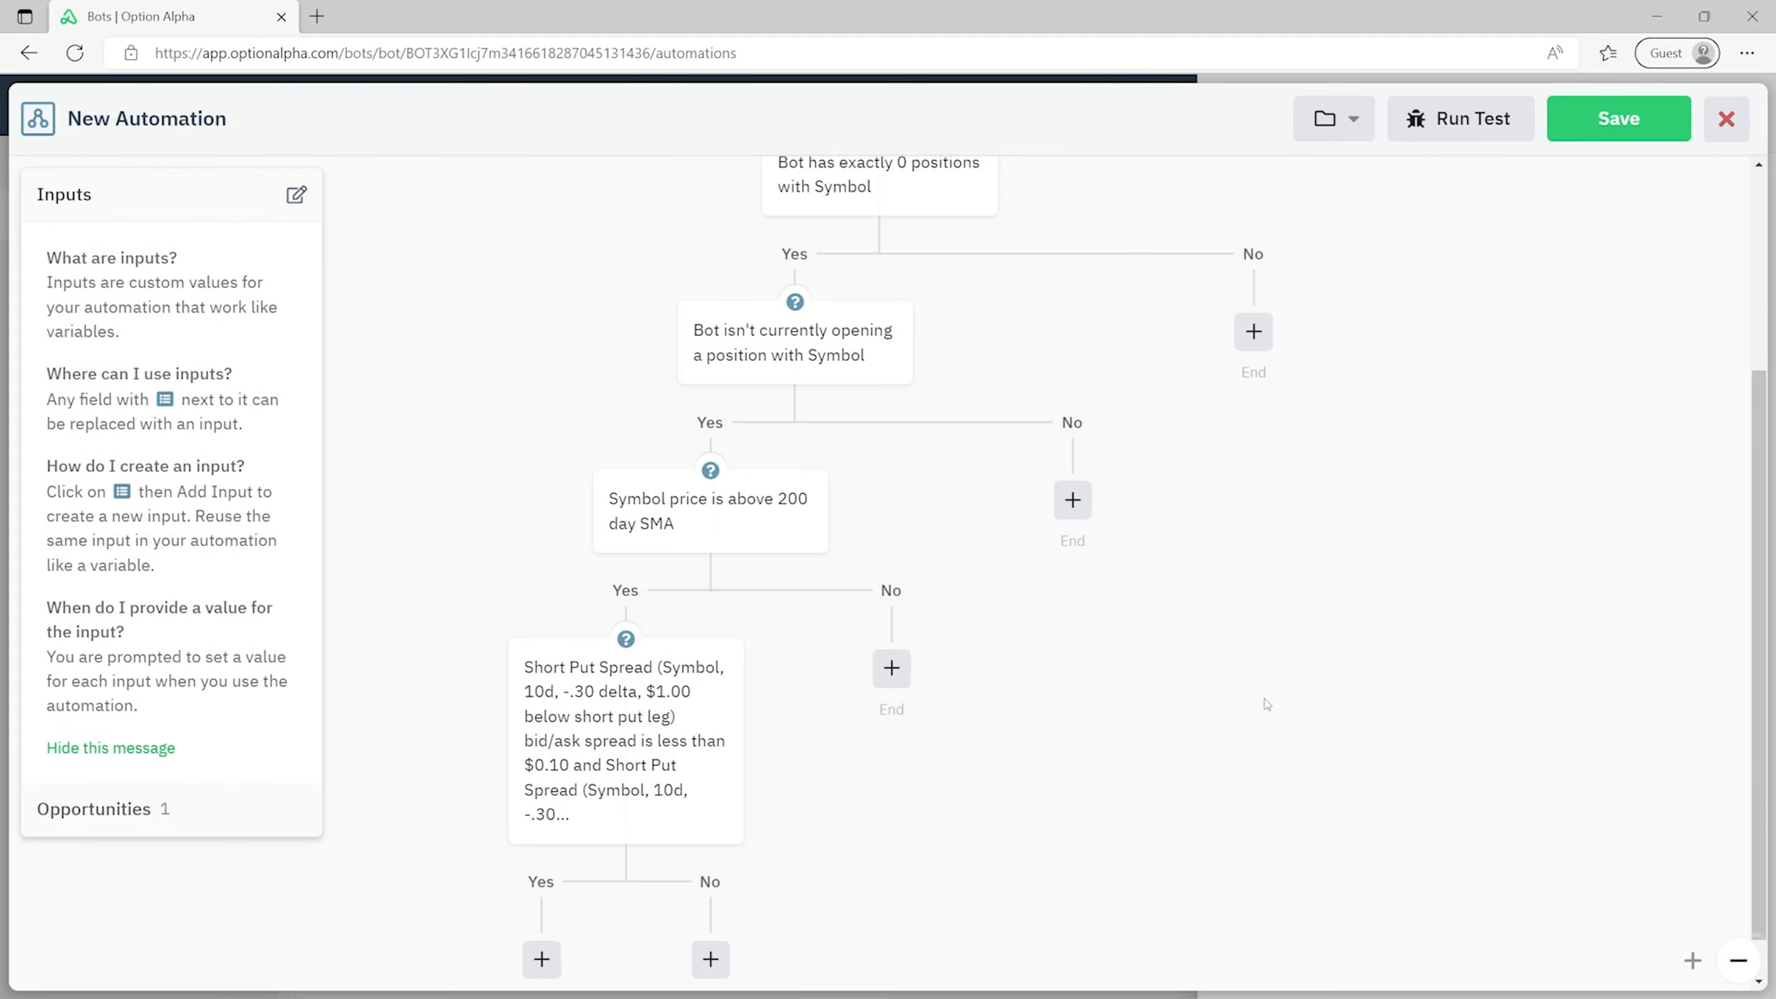
# - Change the spread decision's caption to 'Is this put spread liquid and a high probability trade?'
pyautogui.scroll(-1, 785, 628)
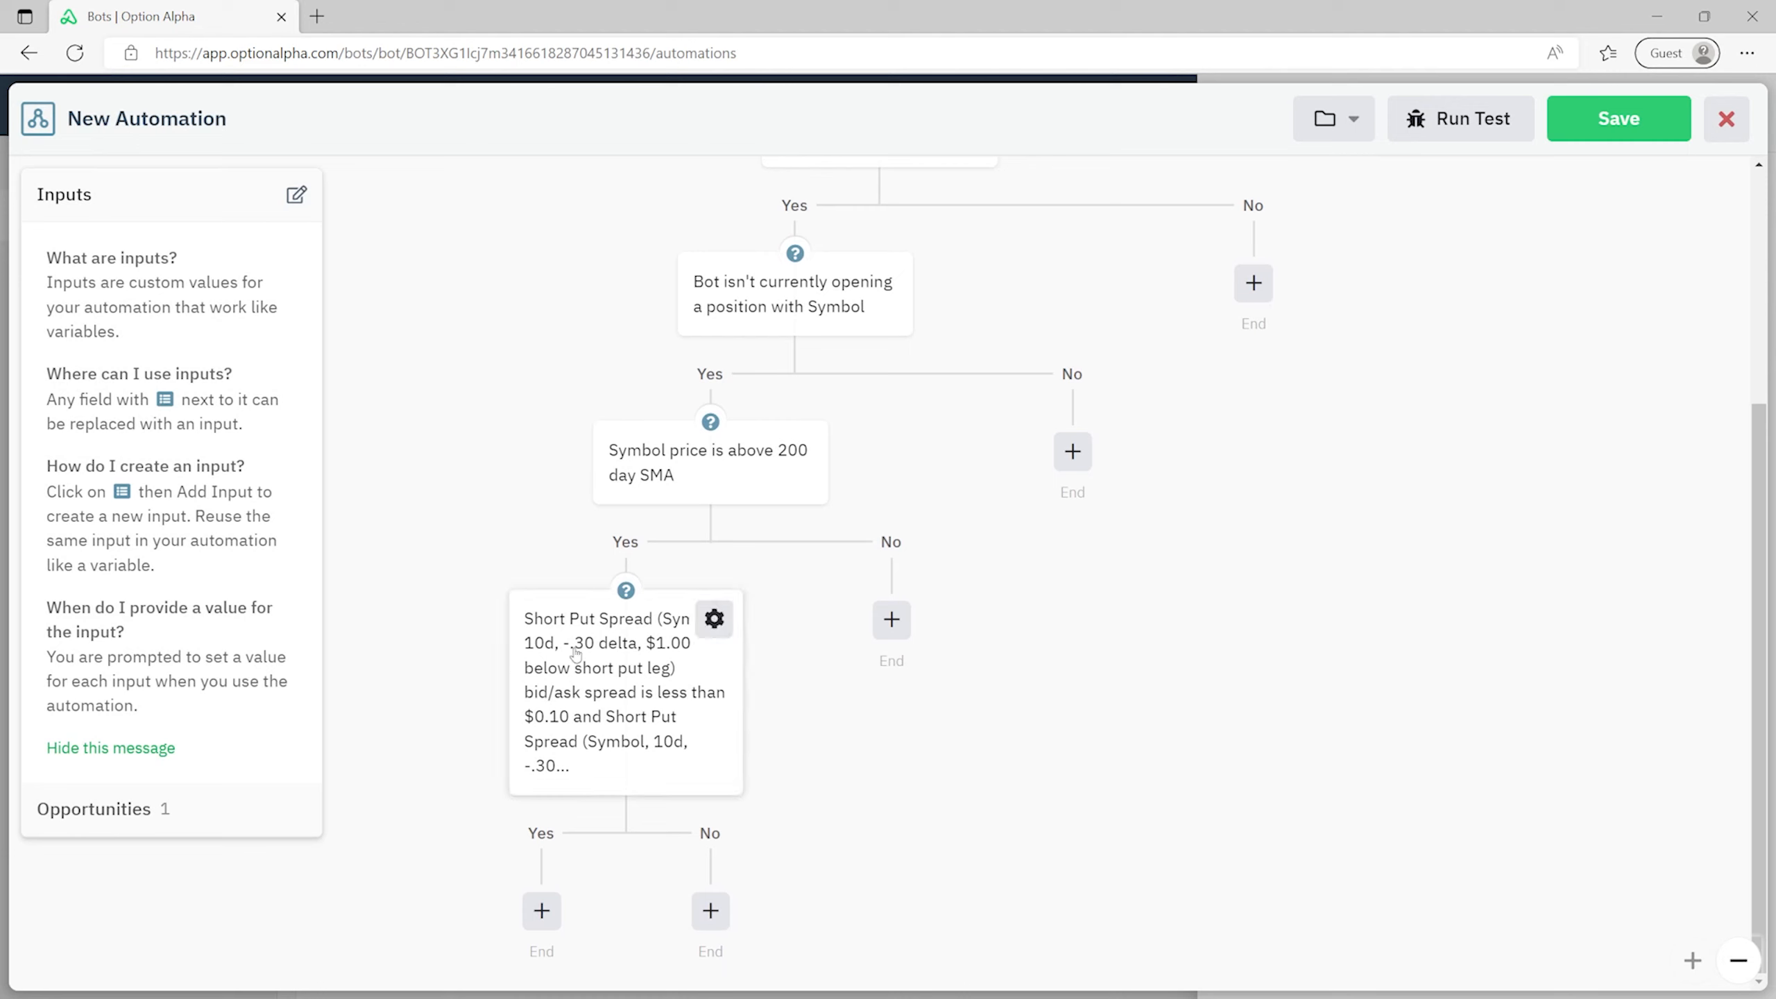
pyautogui.click(714, 618)
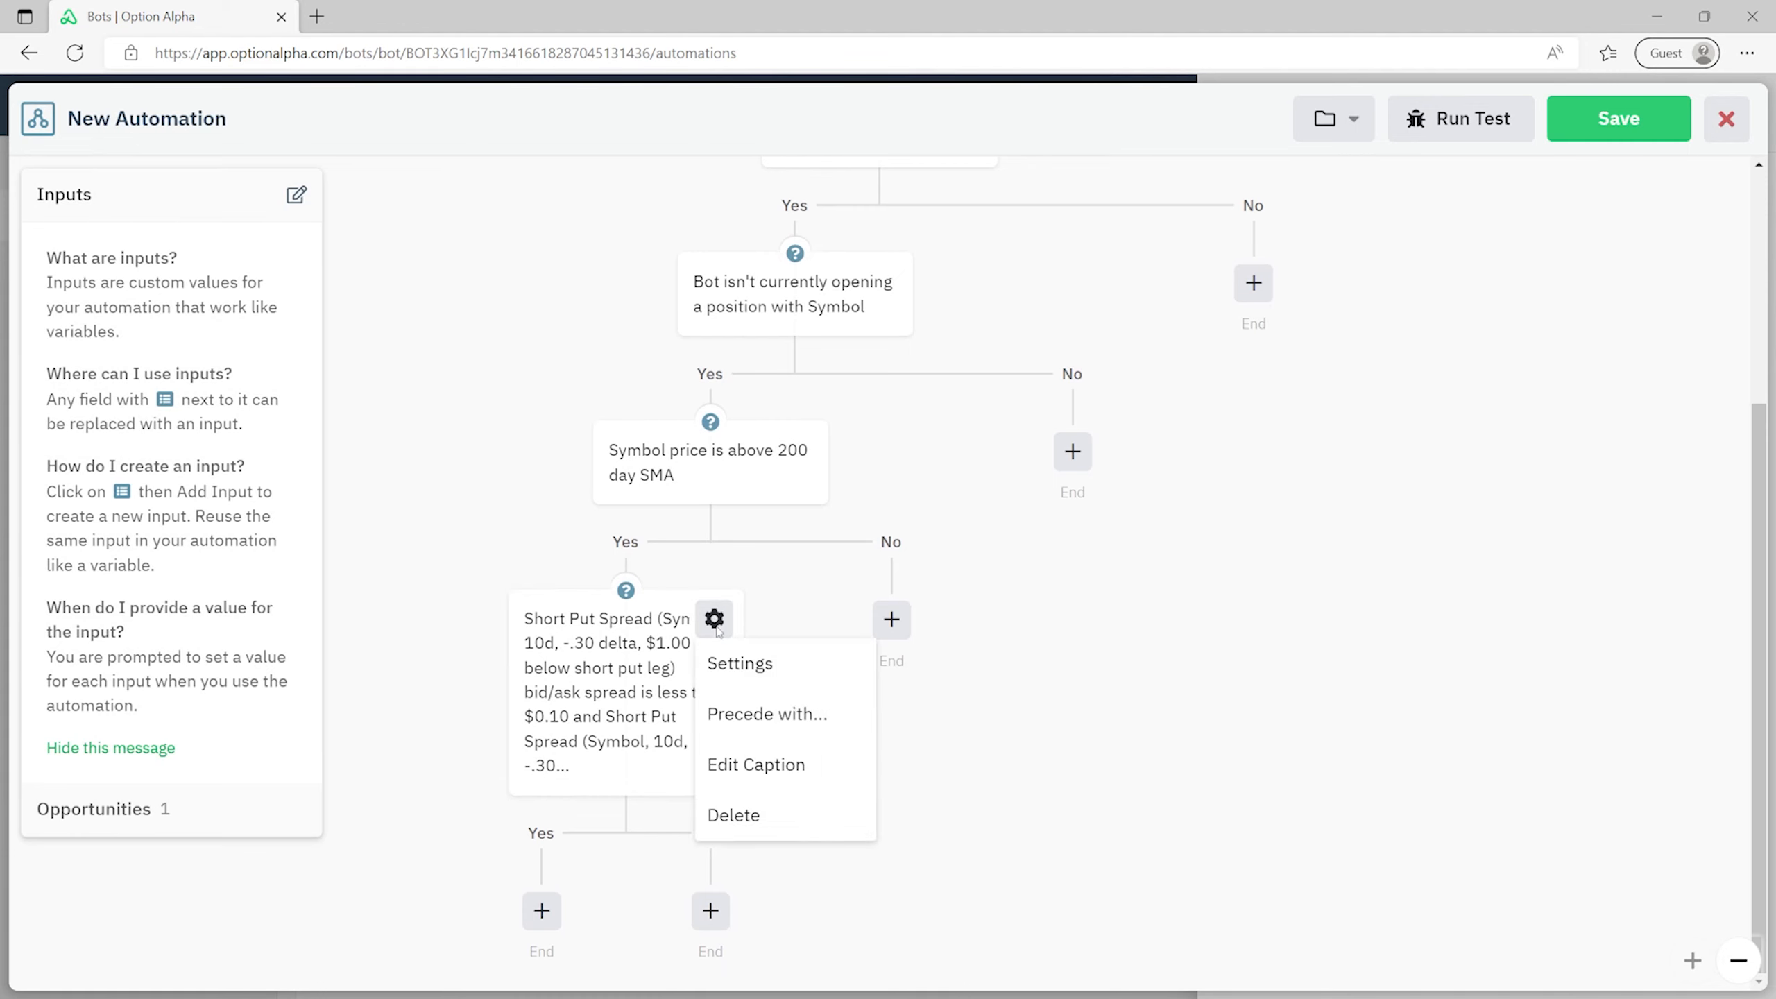
pyautogui.click(496, 556)
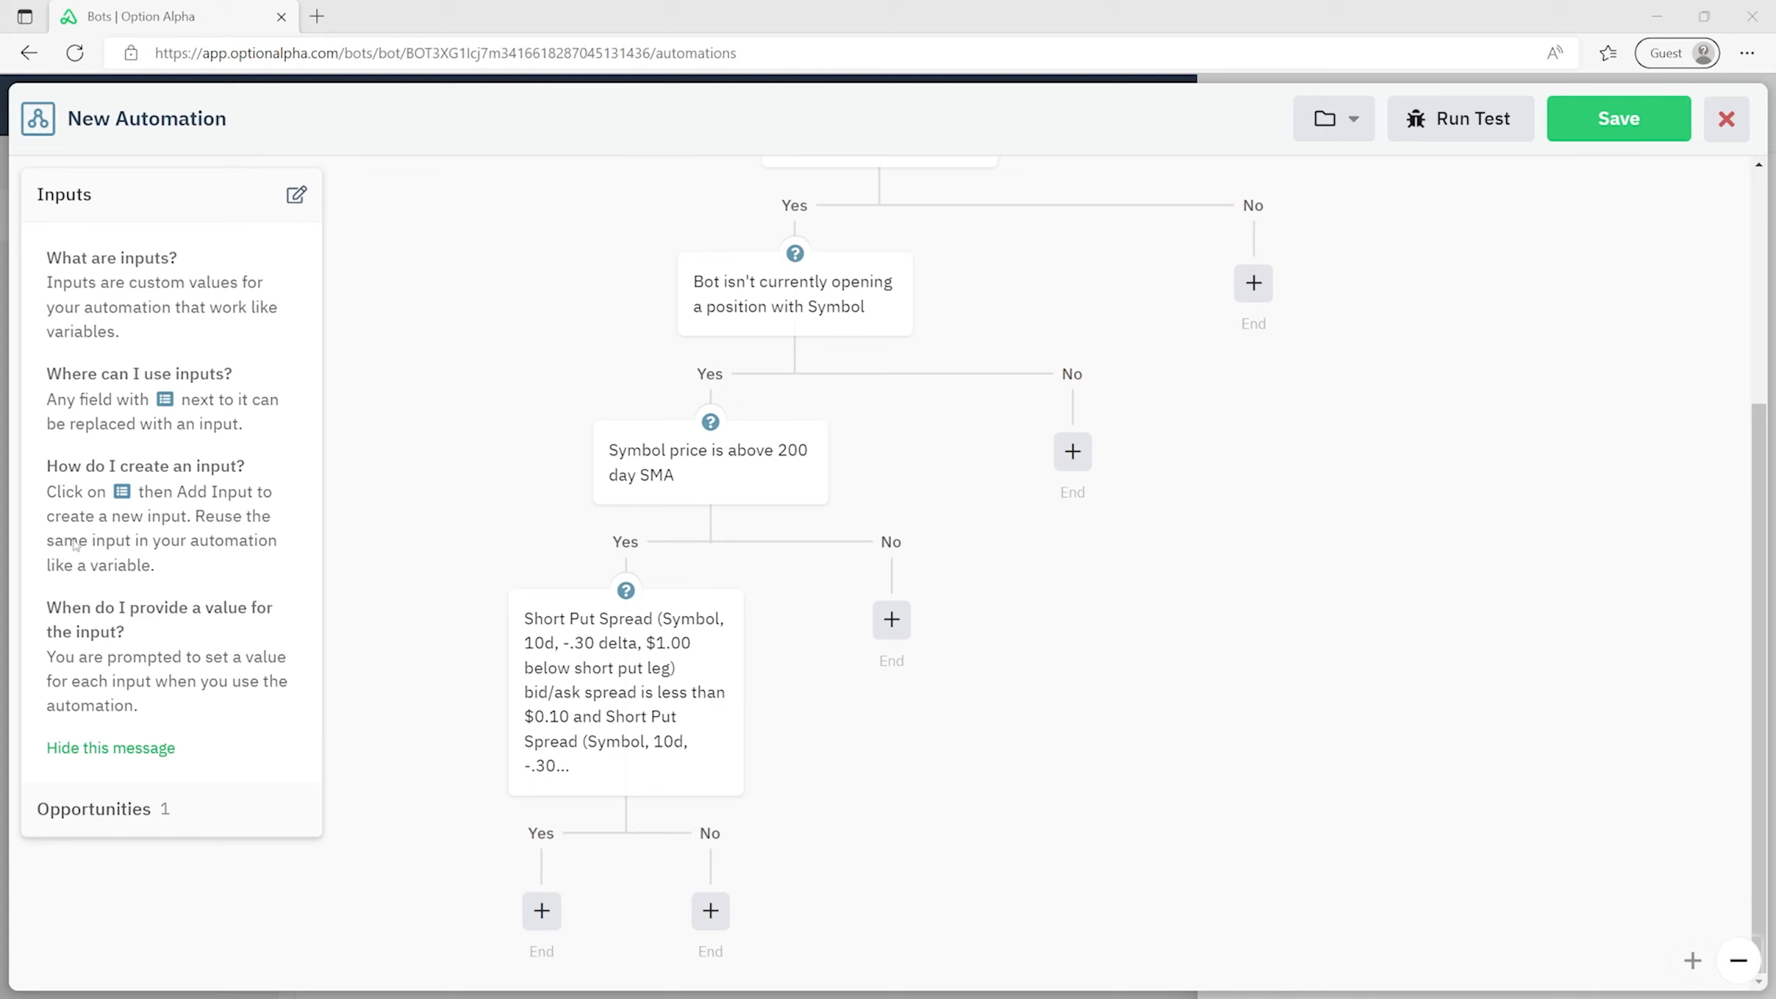
pyautogui.click(714, 618)
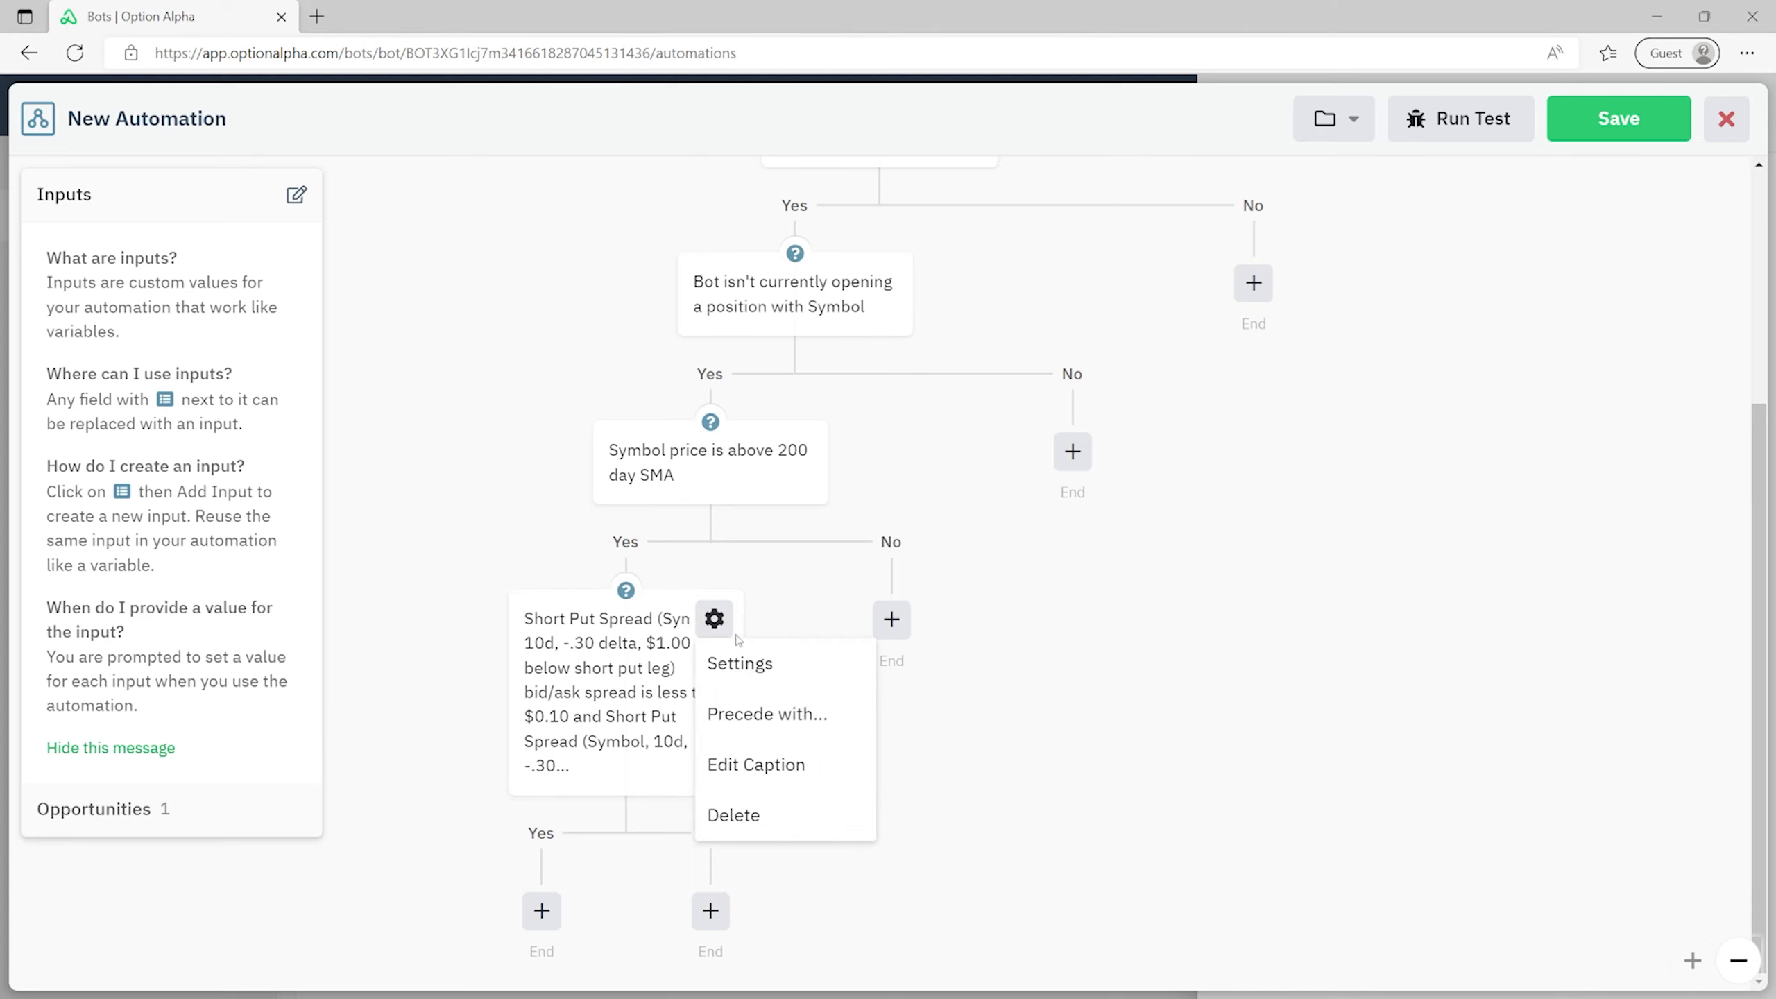
pyautogui.click(802, 764)
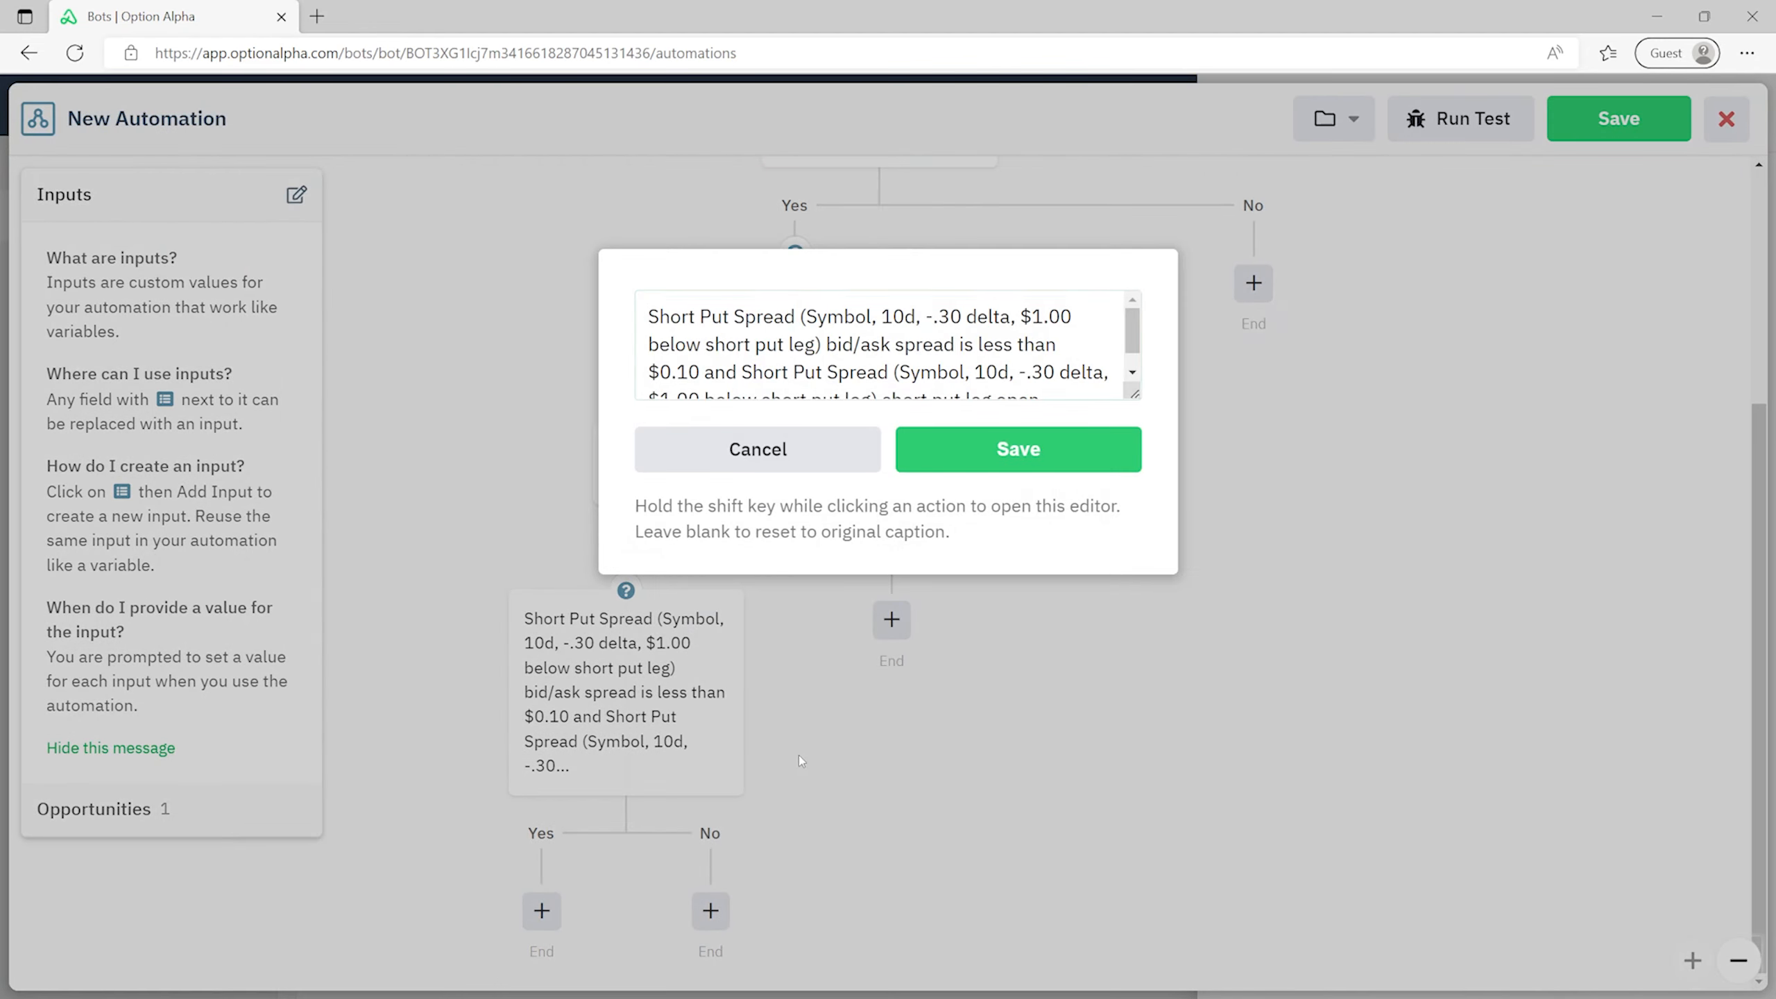
pyautogui.tripleClick(911, 357)
pyautogui.write('Is this put spread liquid and a high probability trade?  🚨 Click to see how I\'m using a "Group" of multiple decisions together in one action block as a filter before trading.')
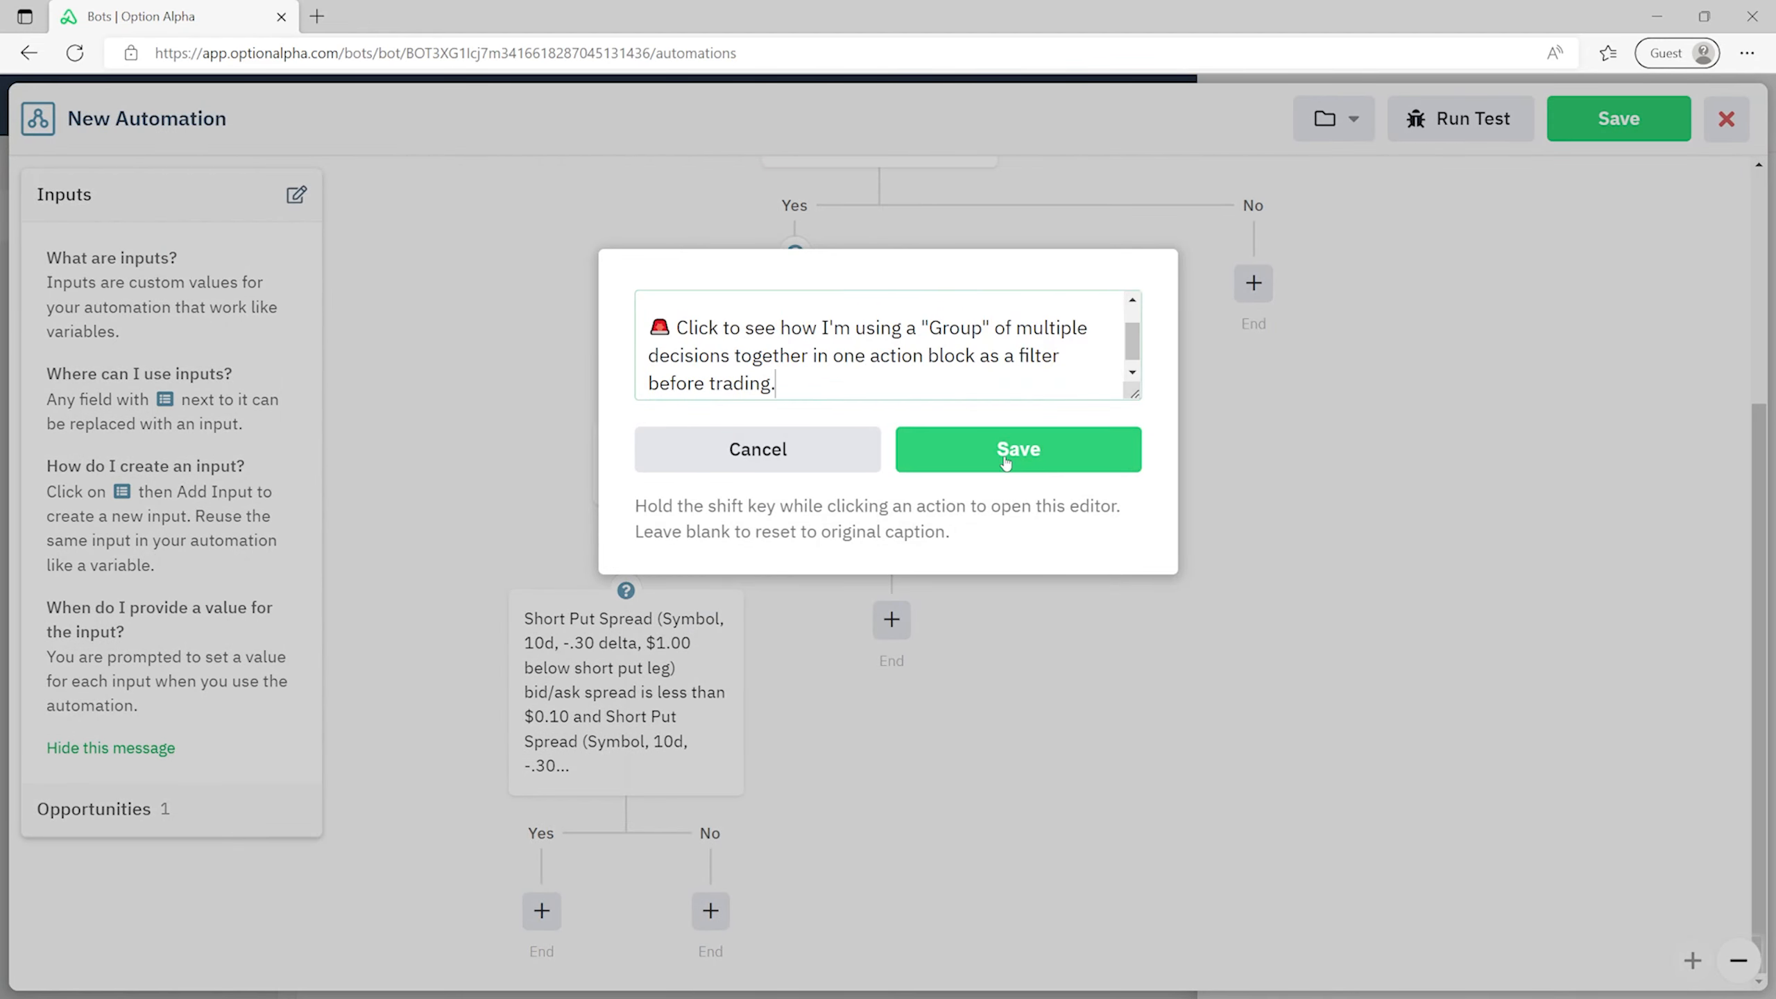
pyautogui.click(1007, 455)
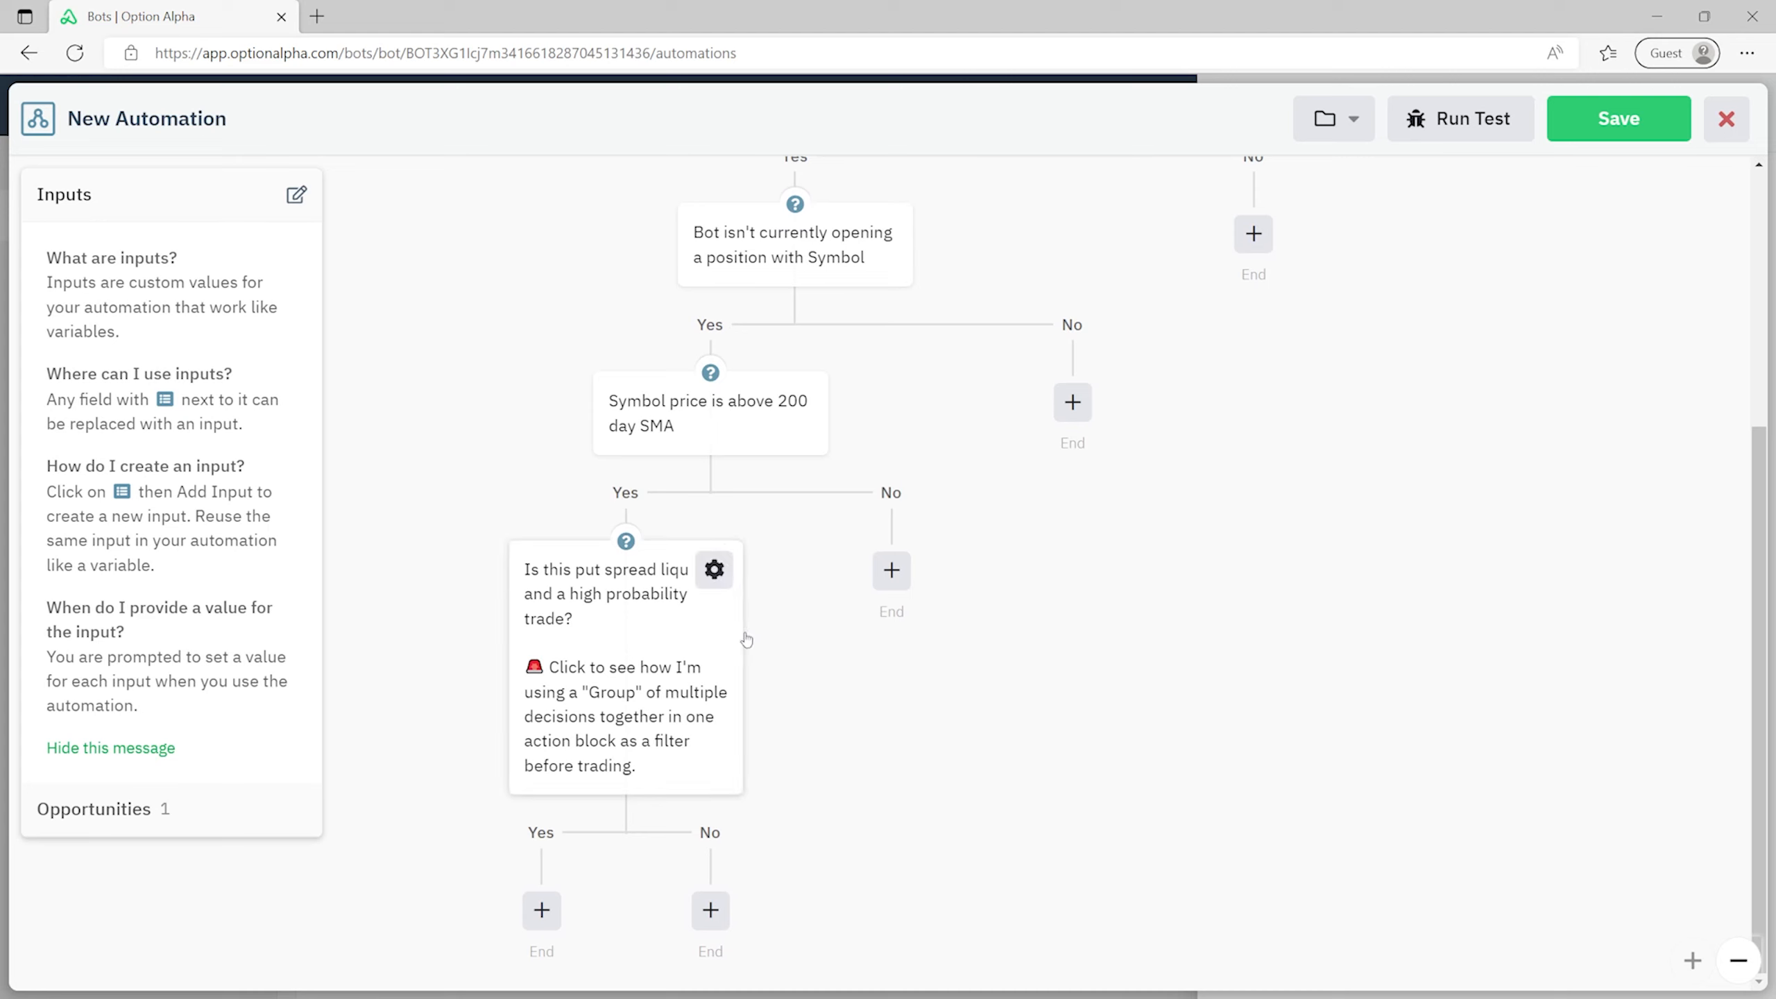
pyautogui.scroll(5, 720, 580)
pyautogui.scroll(-5, 909, 210)
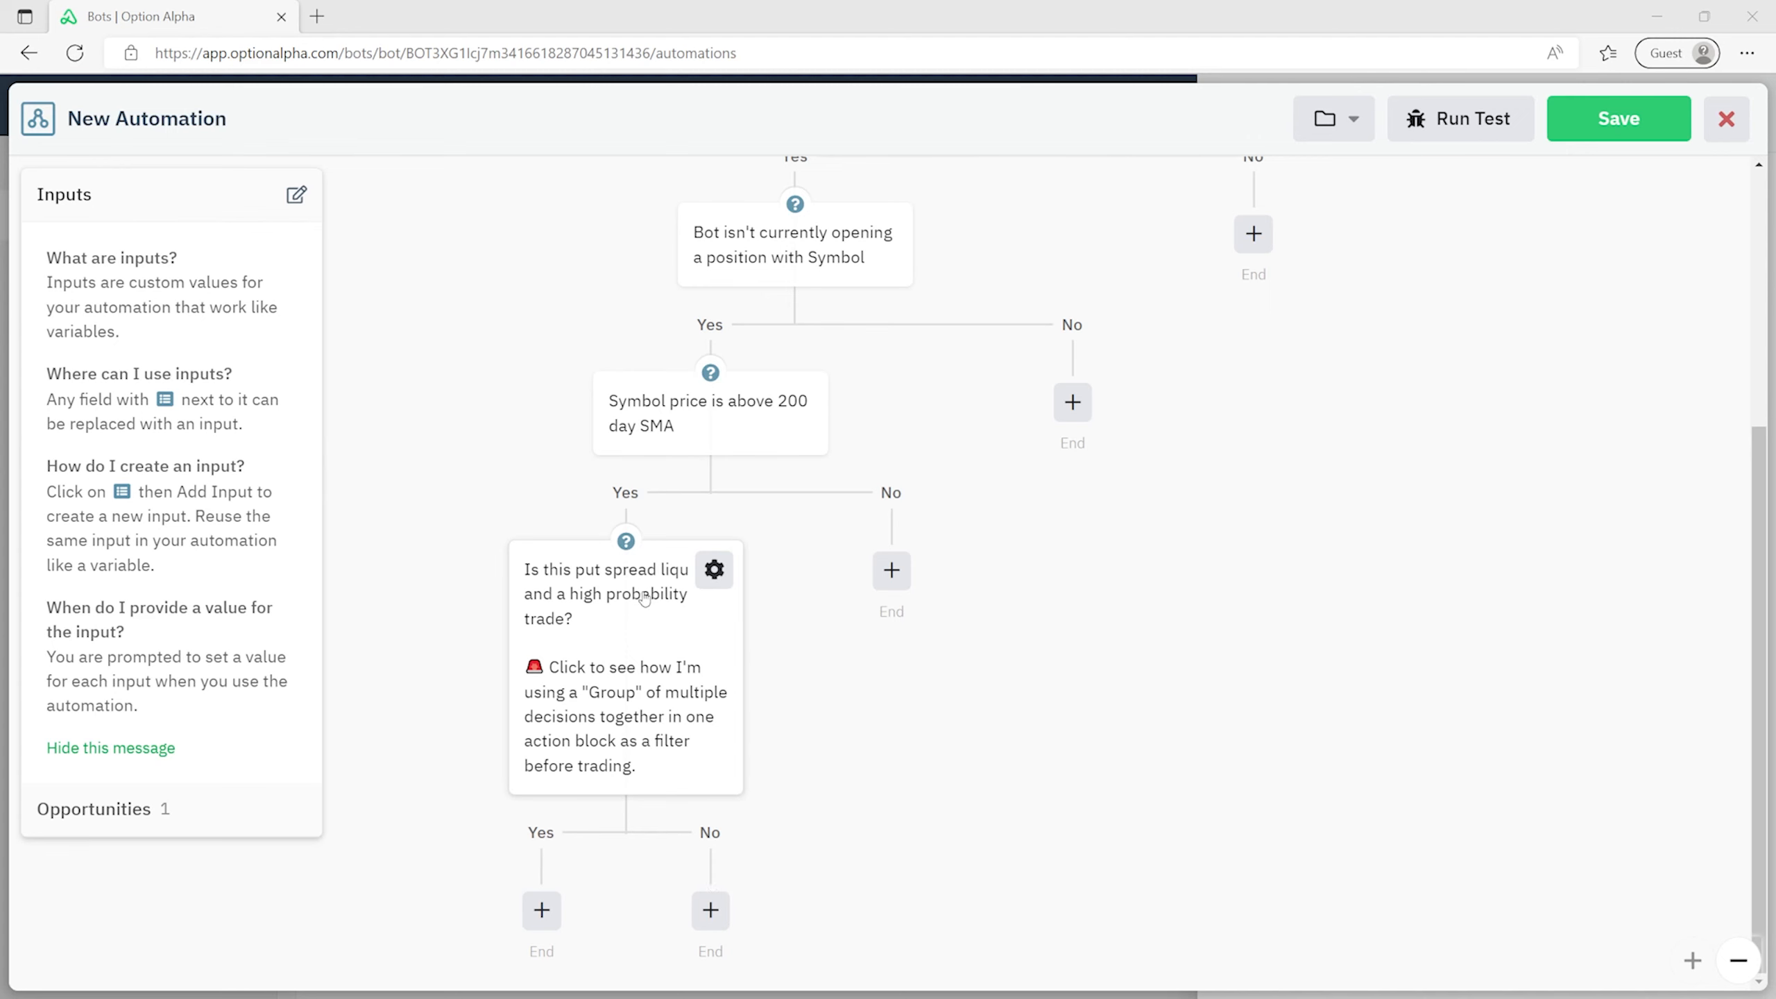
# - Add an Open Position step on the Yes branch using the recent Short Put Spread
pyautogui.click(552, 920)
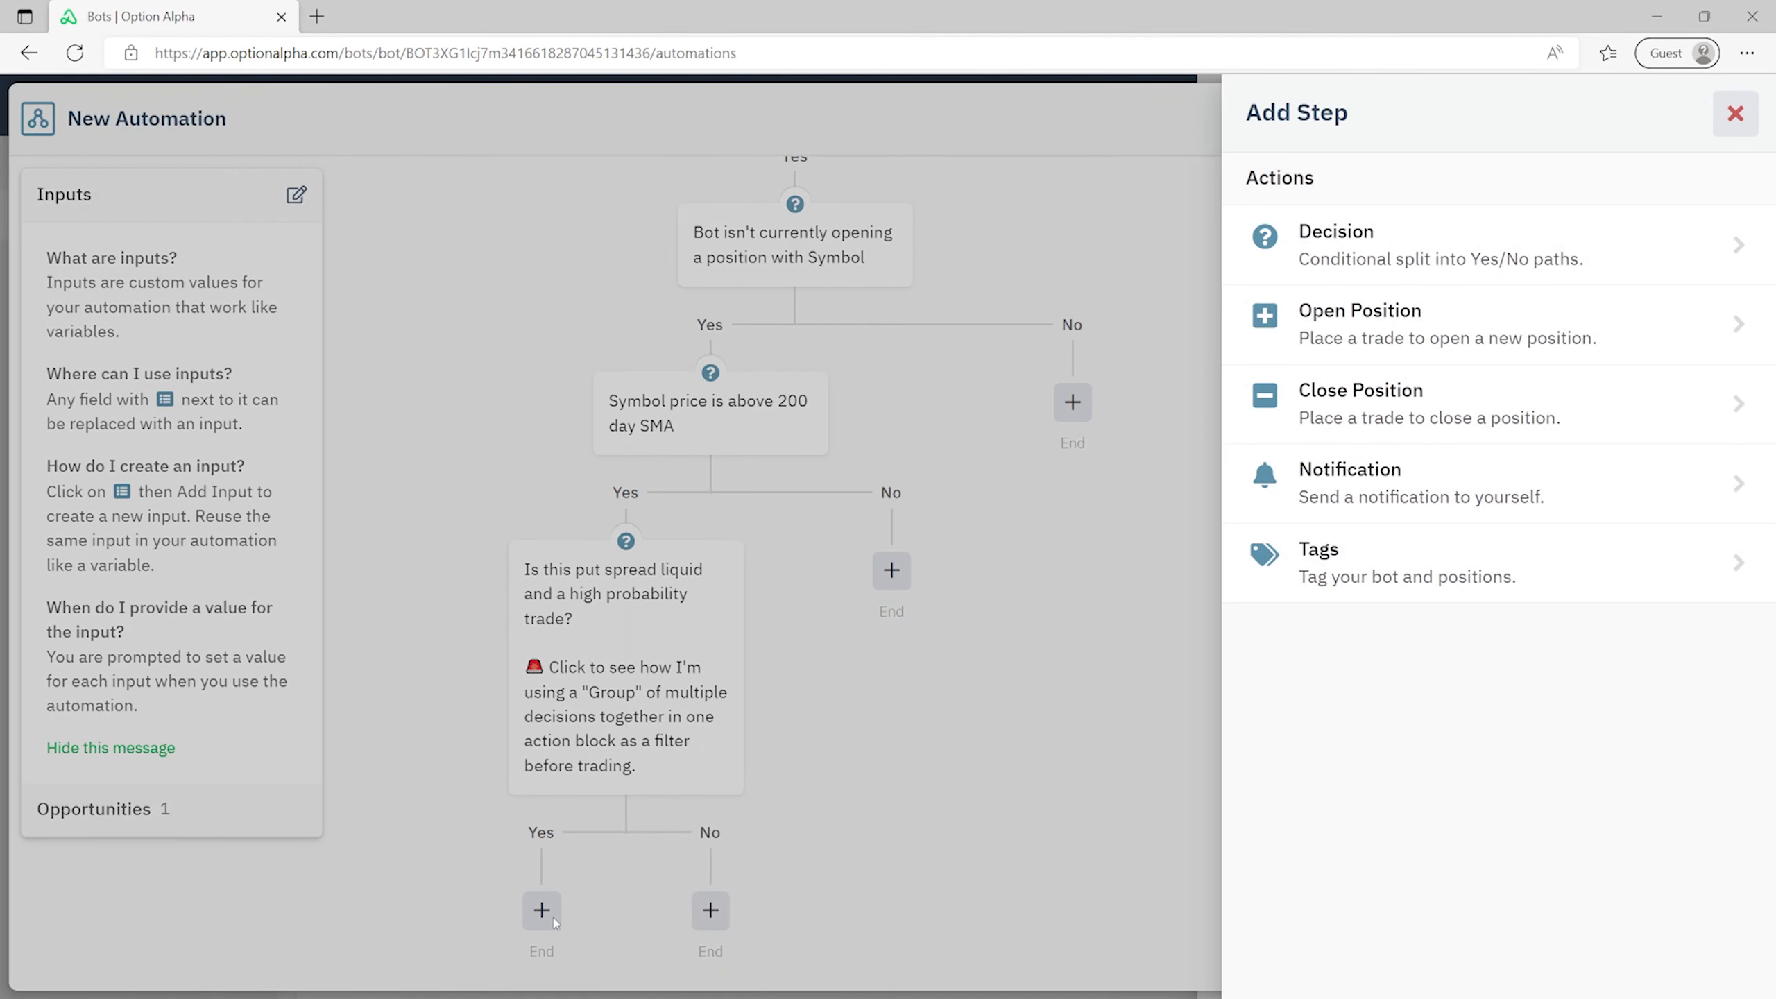
pyautogui.click(1543, 344)
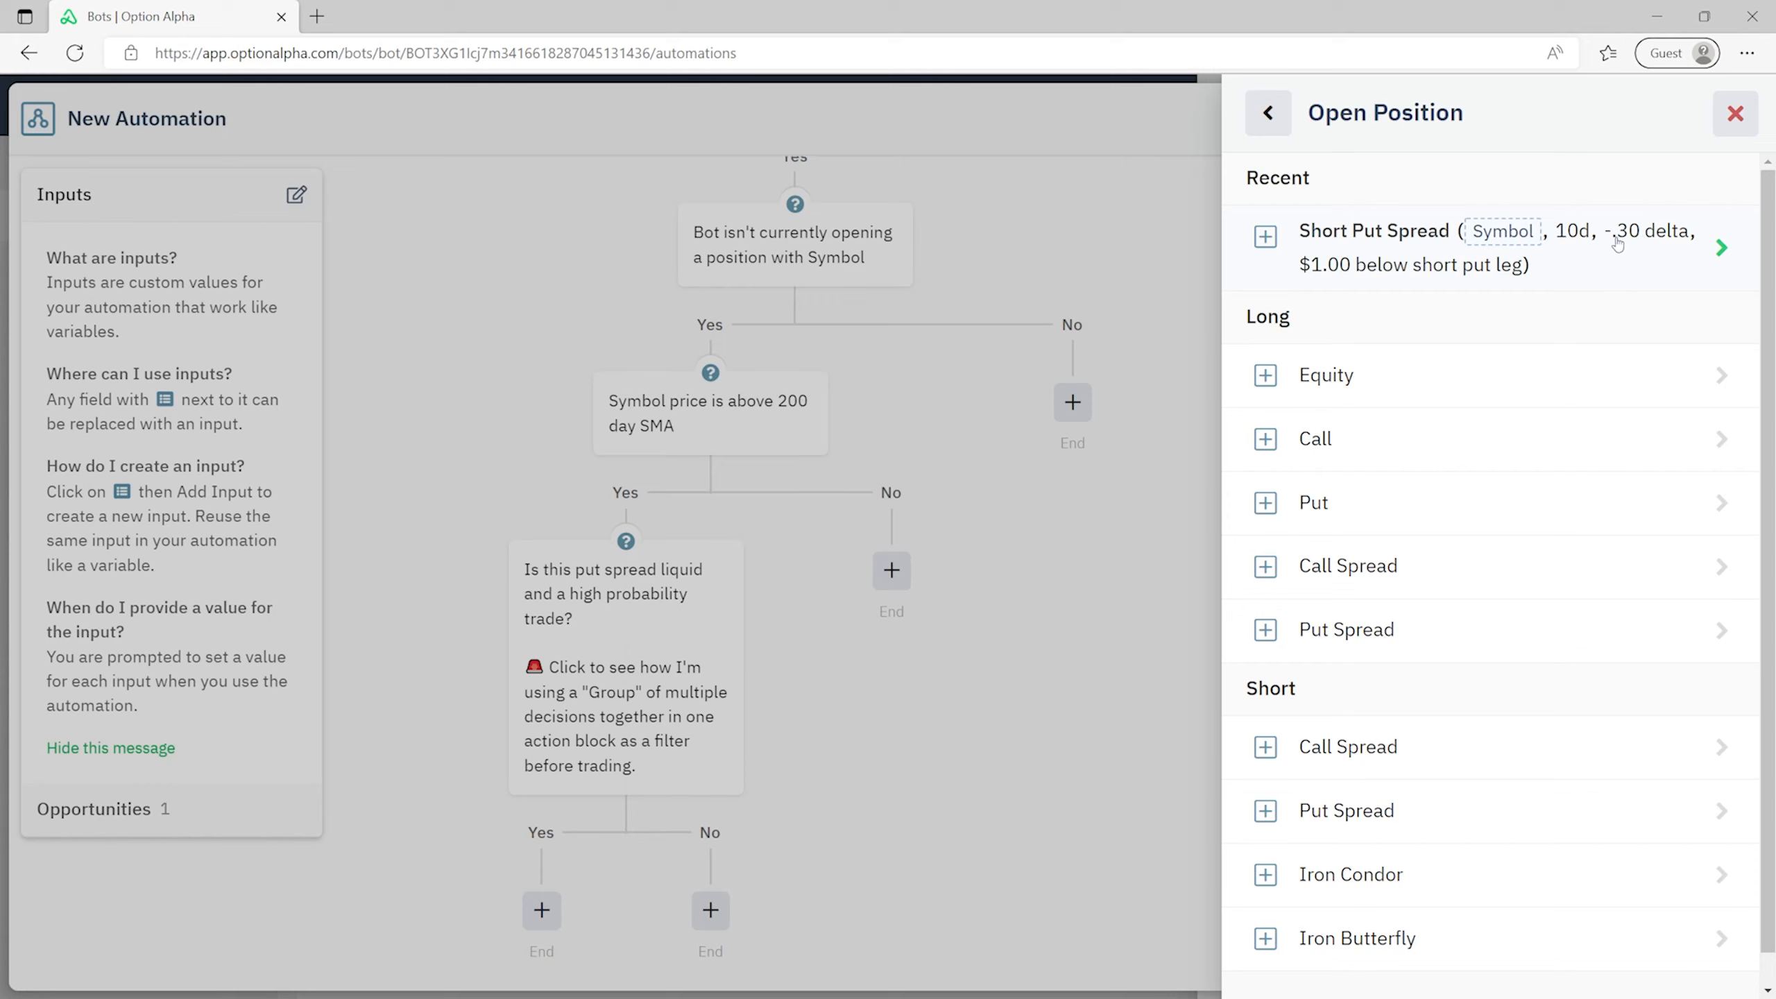
pyautogui.click(1382, 259)
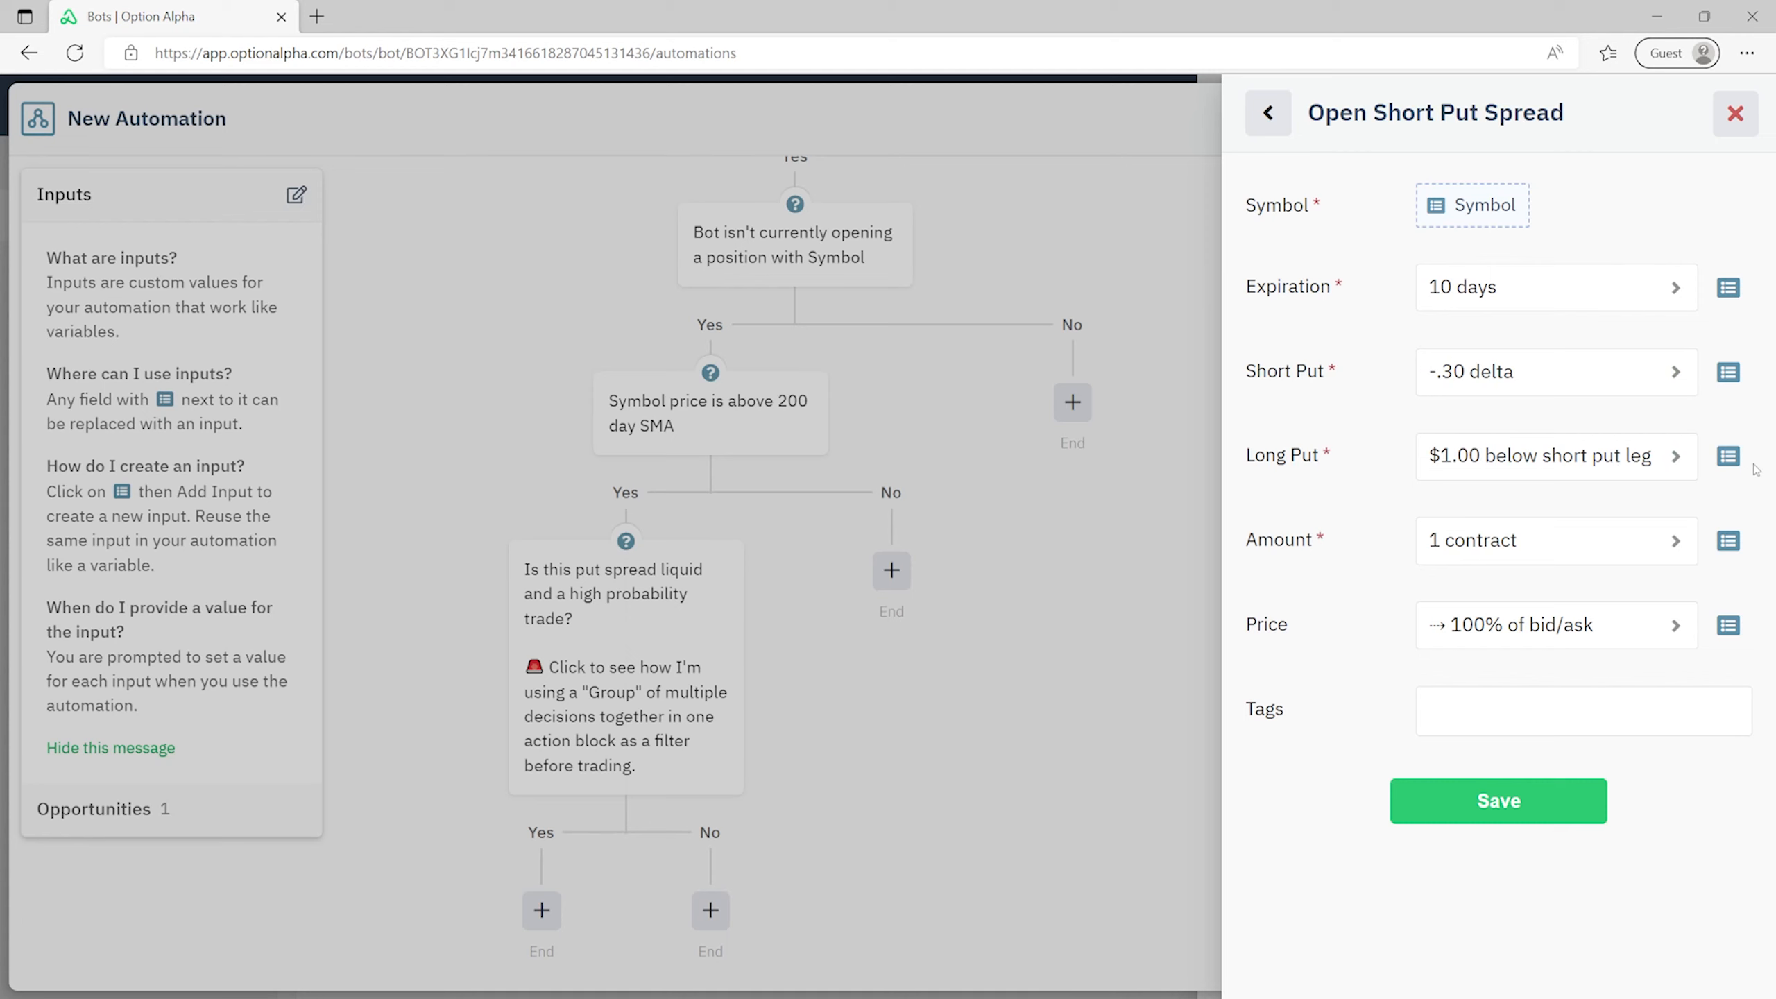
# - Place the long put $2.00 below the short put leg
pyautogui.click(1658, 466)
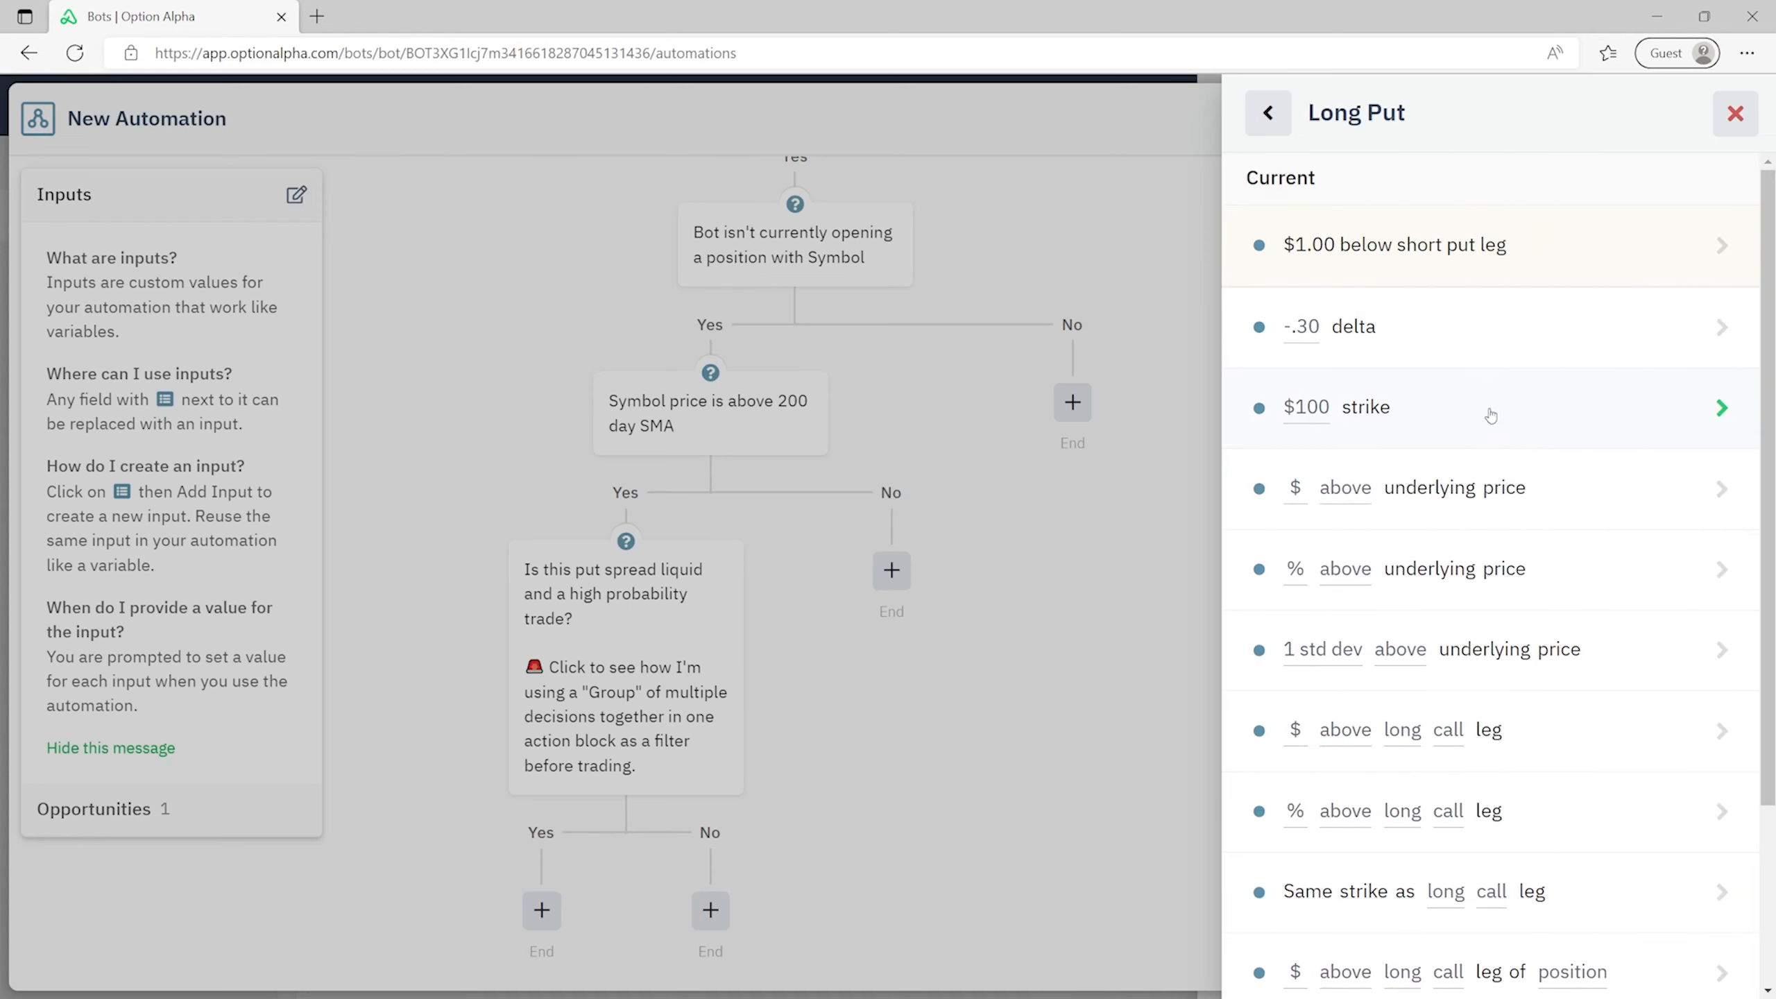
pyautogui.click(1569, 245)
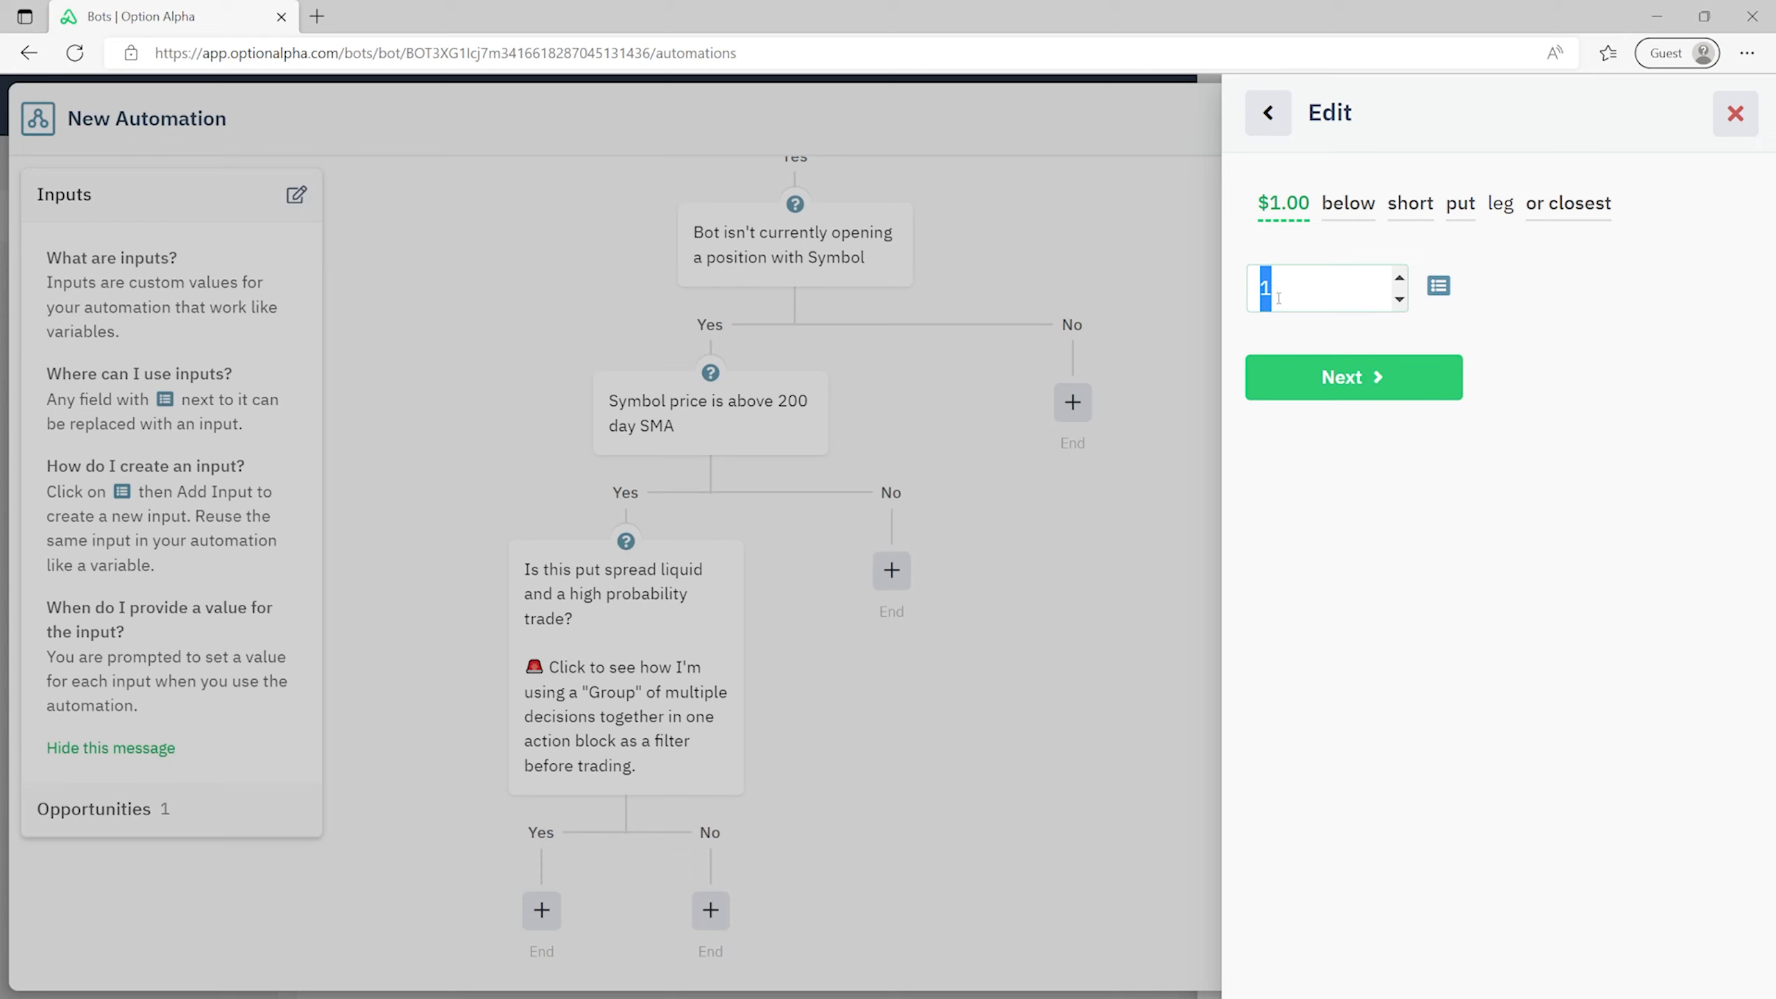
pyautogui.write('2')
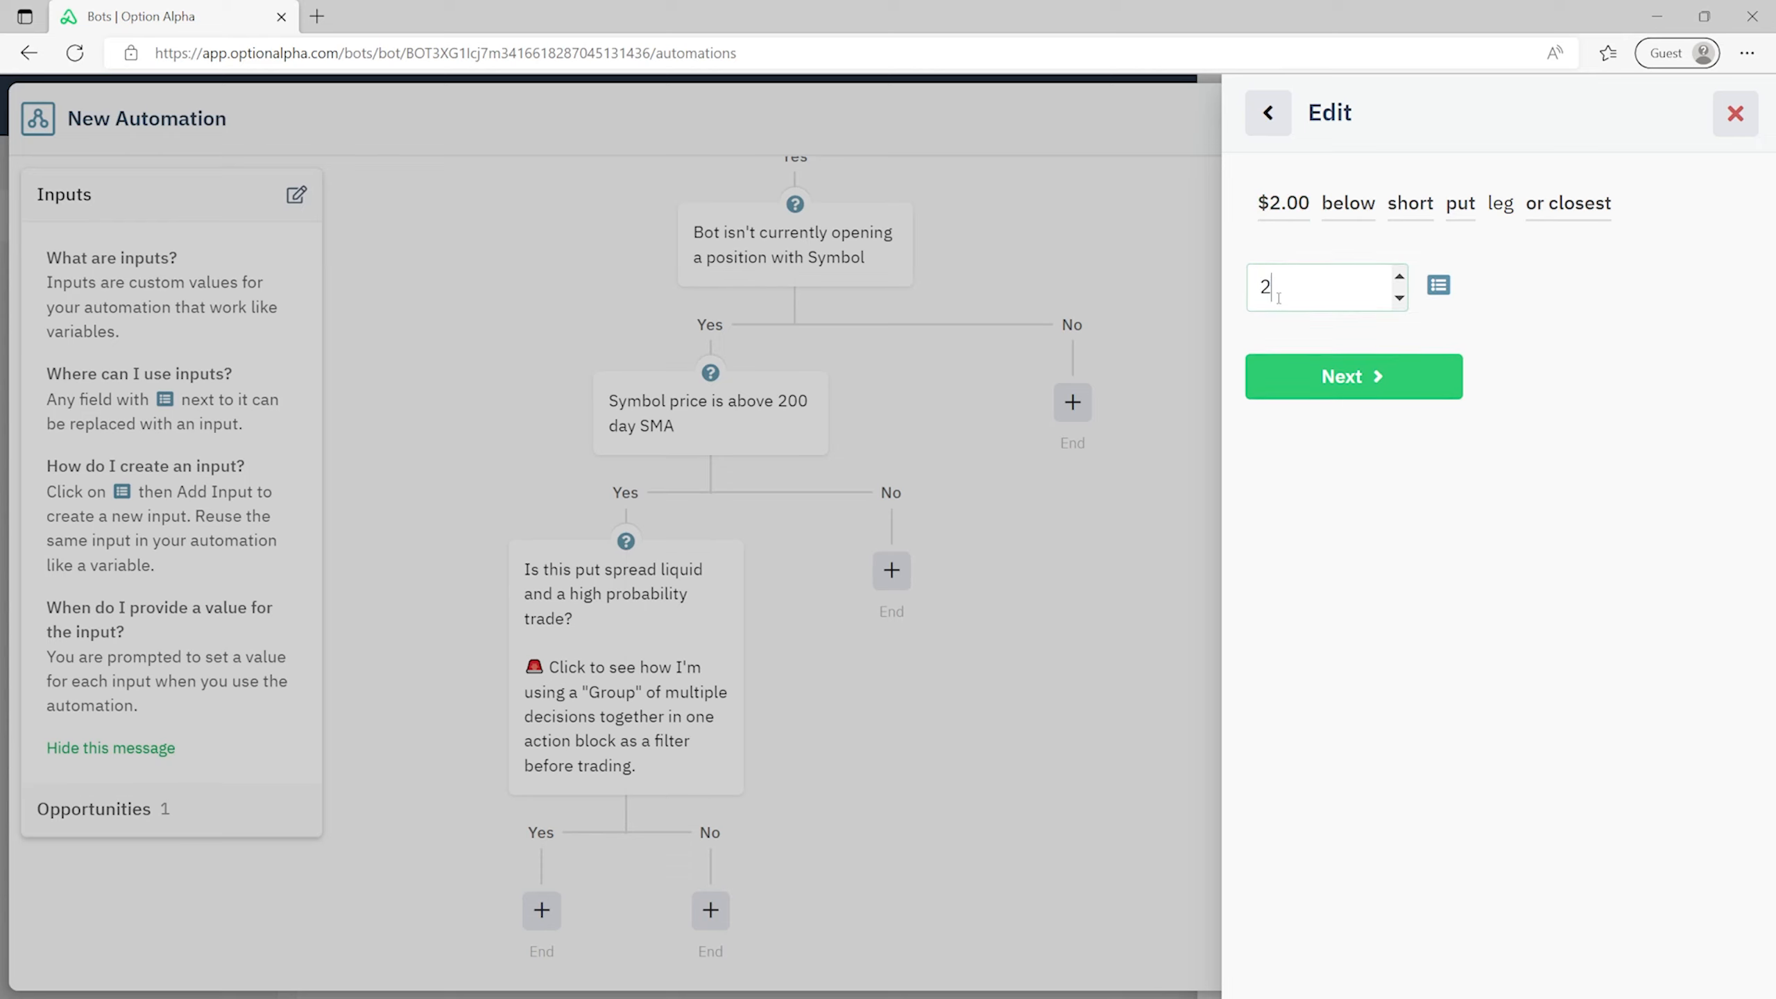
pyautogui.click(1353, 392)
pyautogui.click(1367, 388)
pyautogui.click(1374, 381)
pyautogui.click(1375, 381)
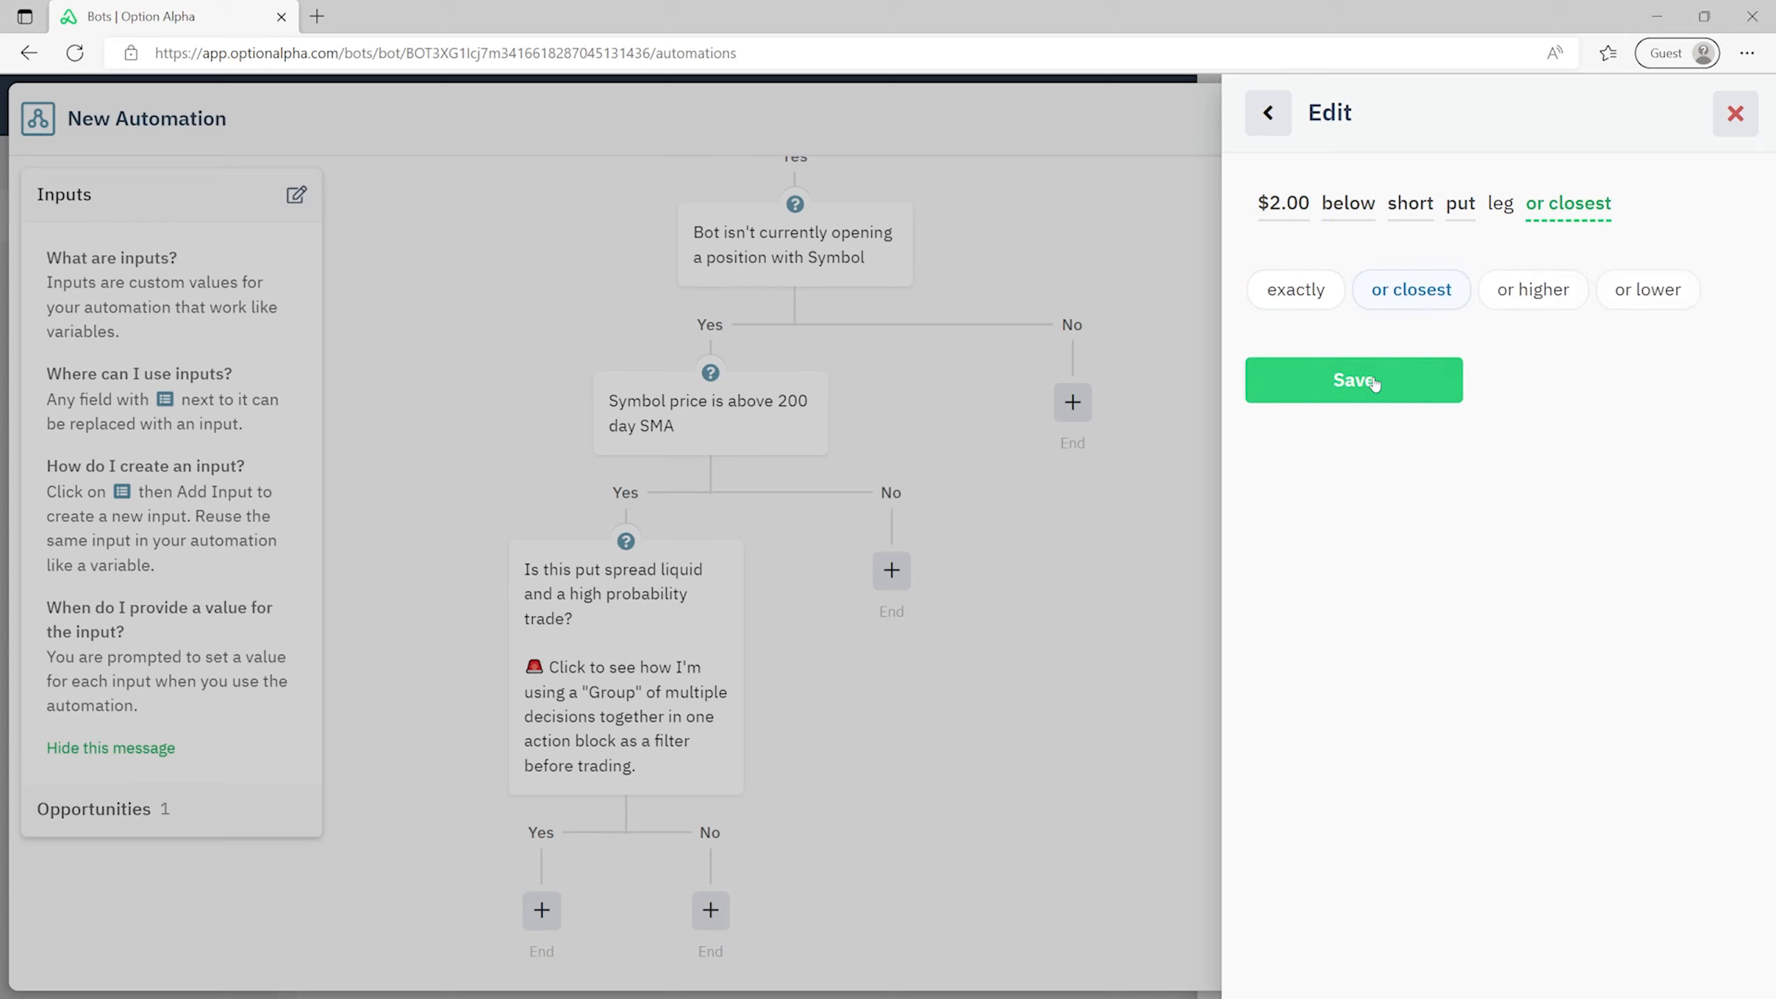
pyautogui.click(1374, 382)
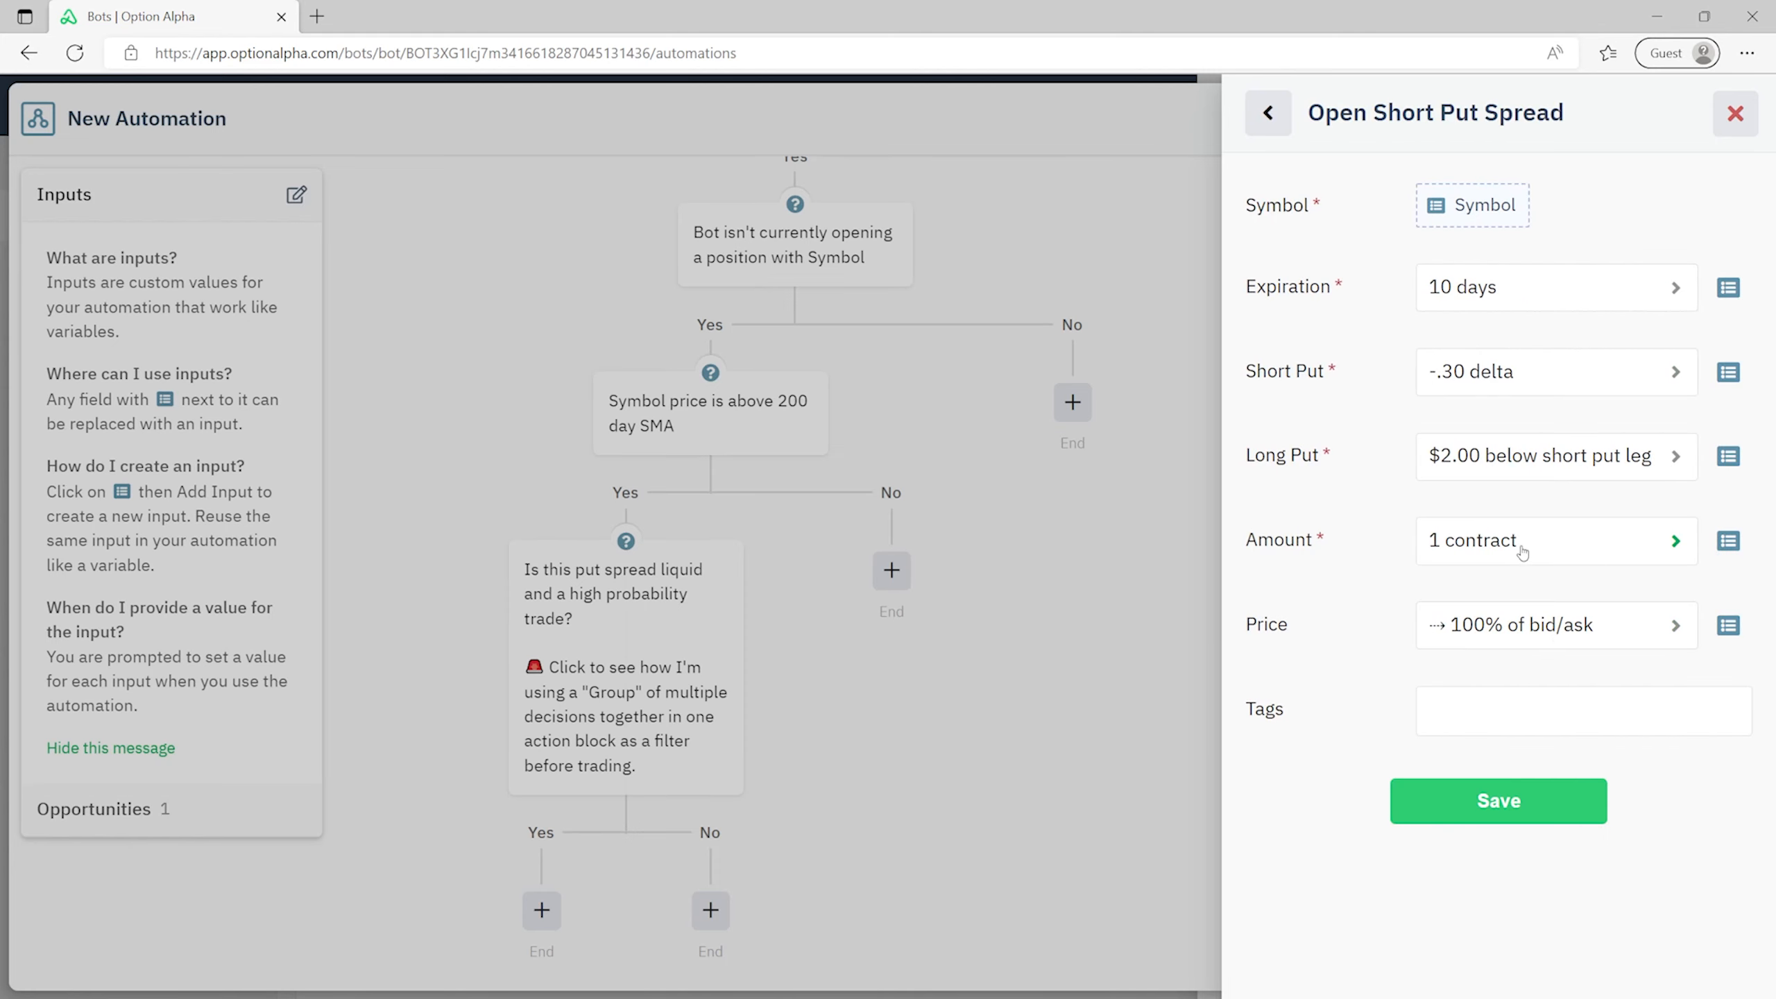
pyautogui.click(1576, 634)
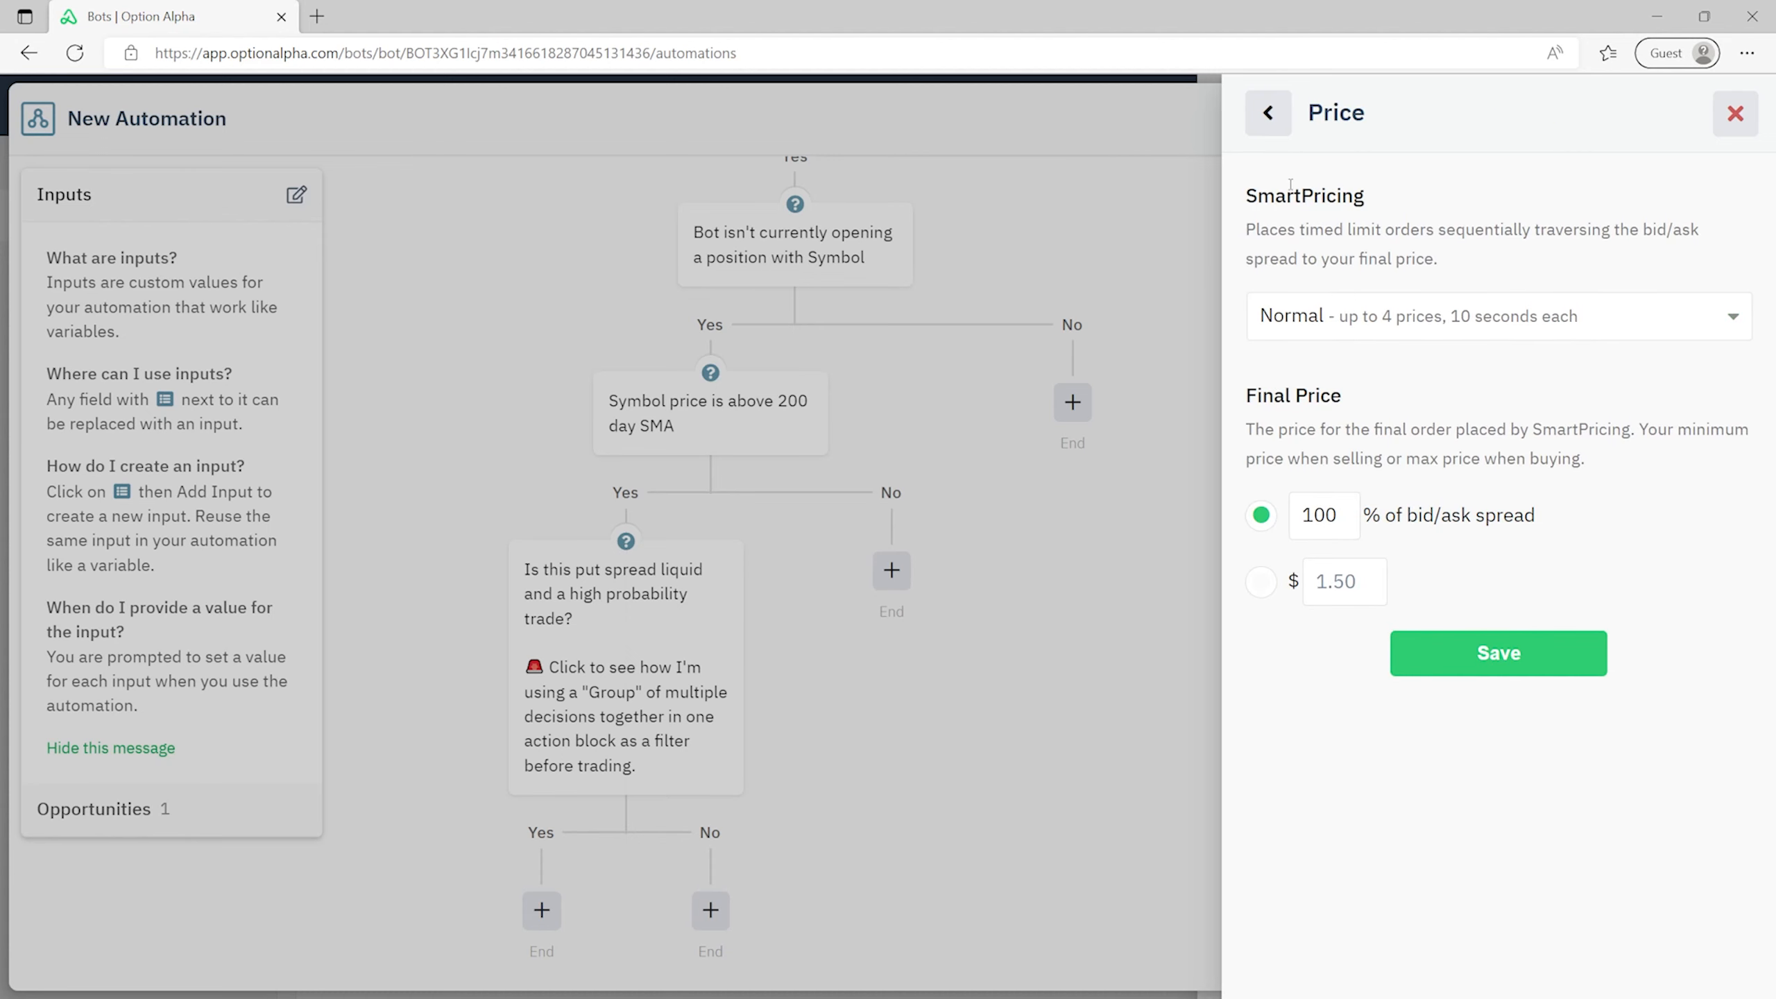
# - Keep Normal SmartPricing with a final price of 100% of the bid/ask spread and save
pyautogui.moveTo(1249, 189); pyautogui.dragTo(1371, 204)
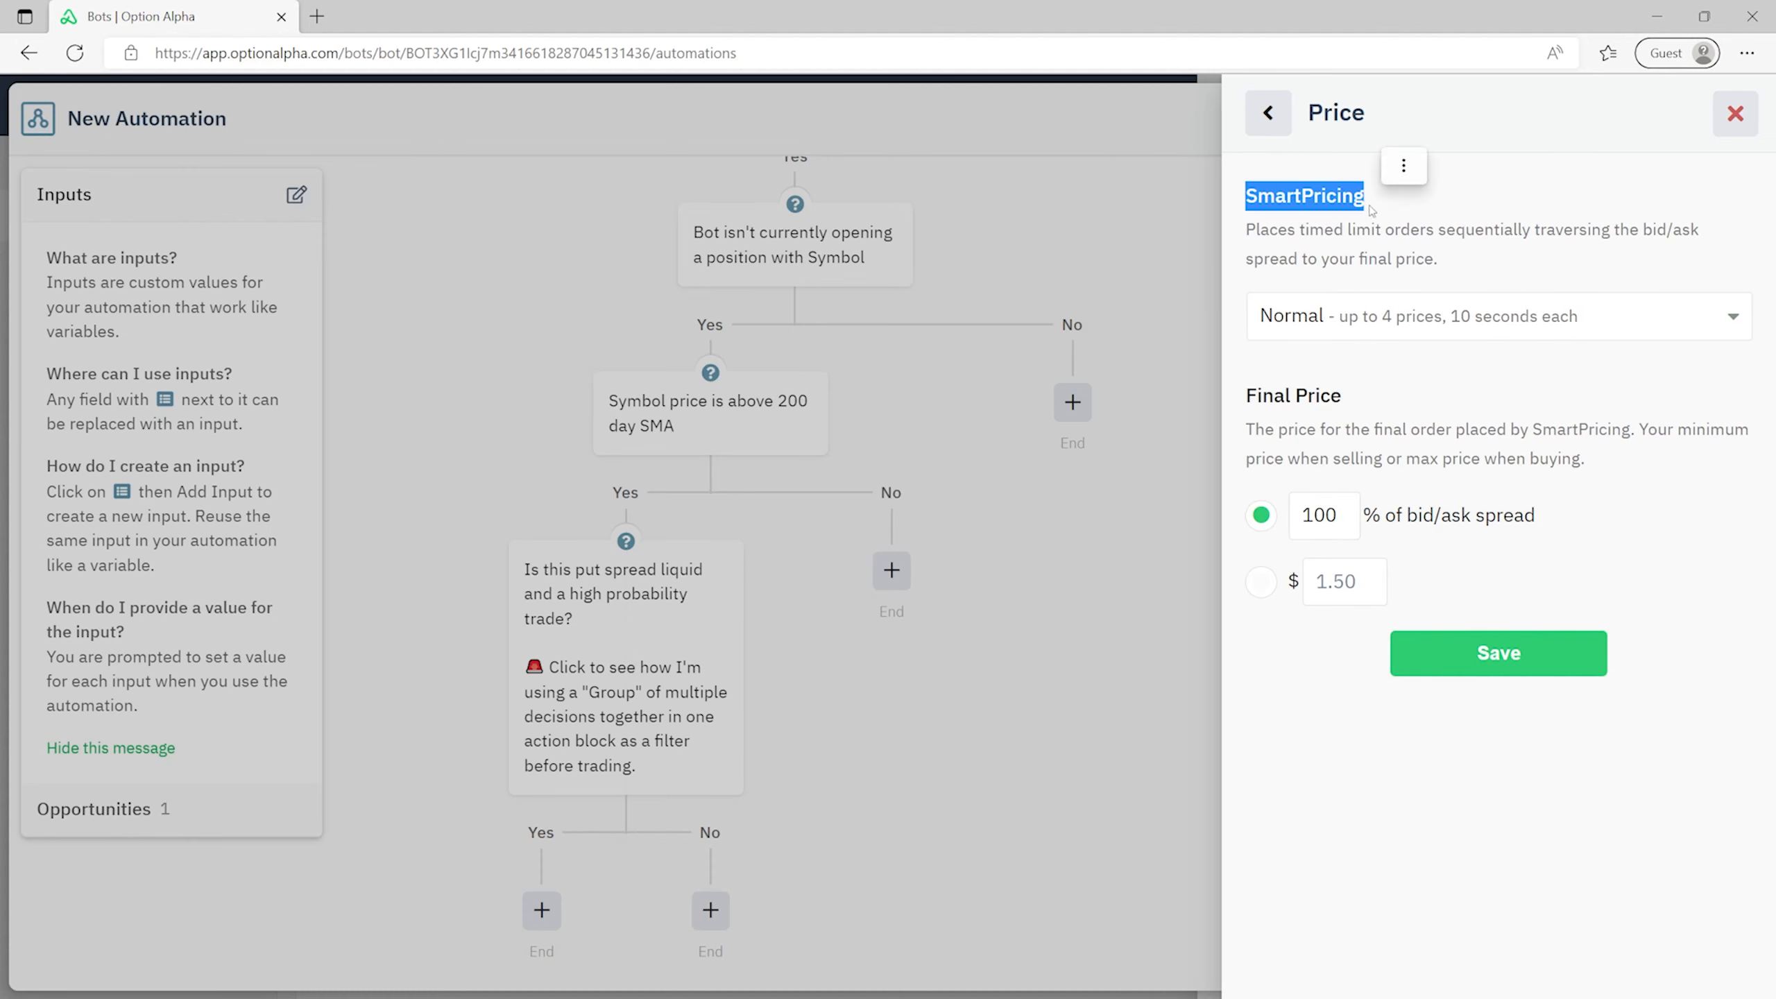
pyautogui.click(1371, 207)
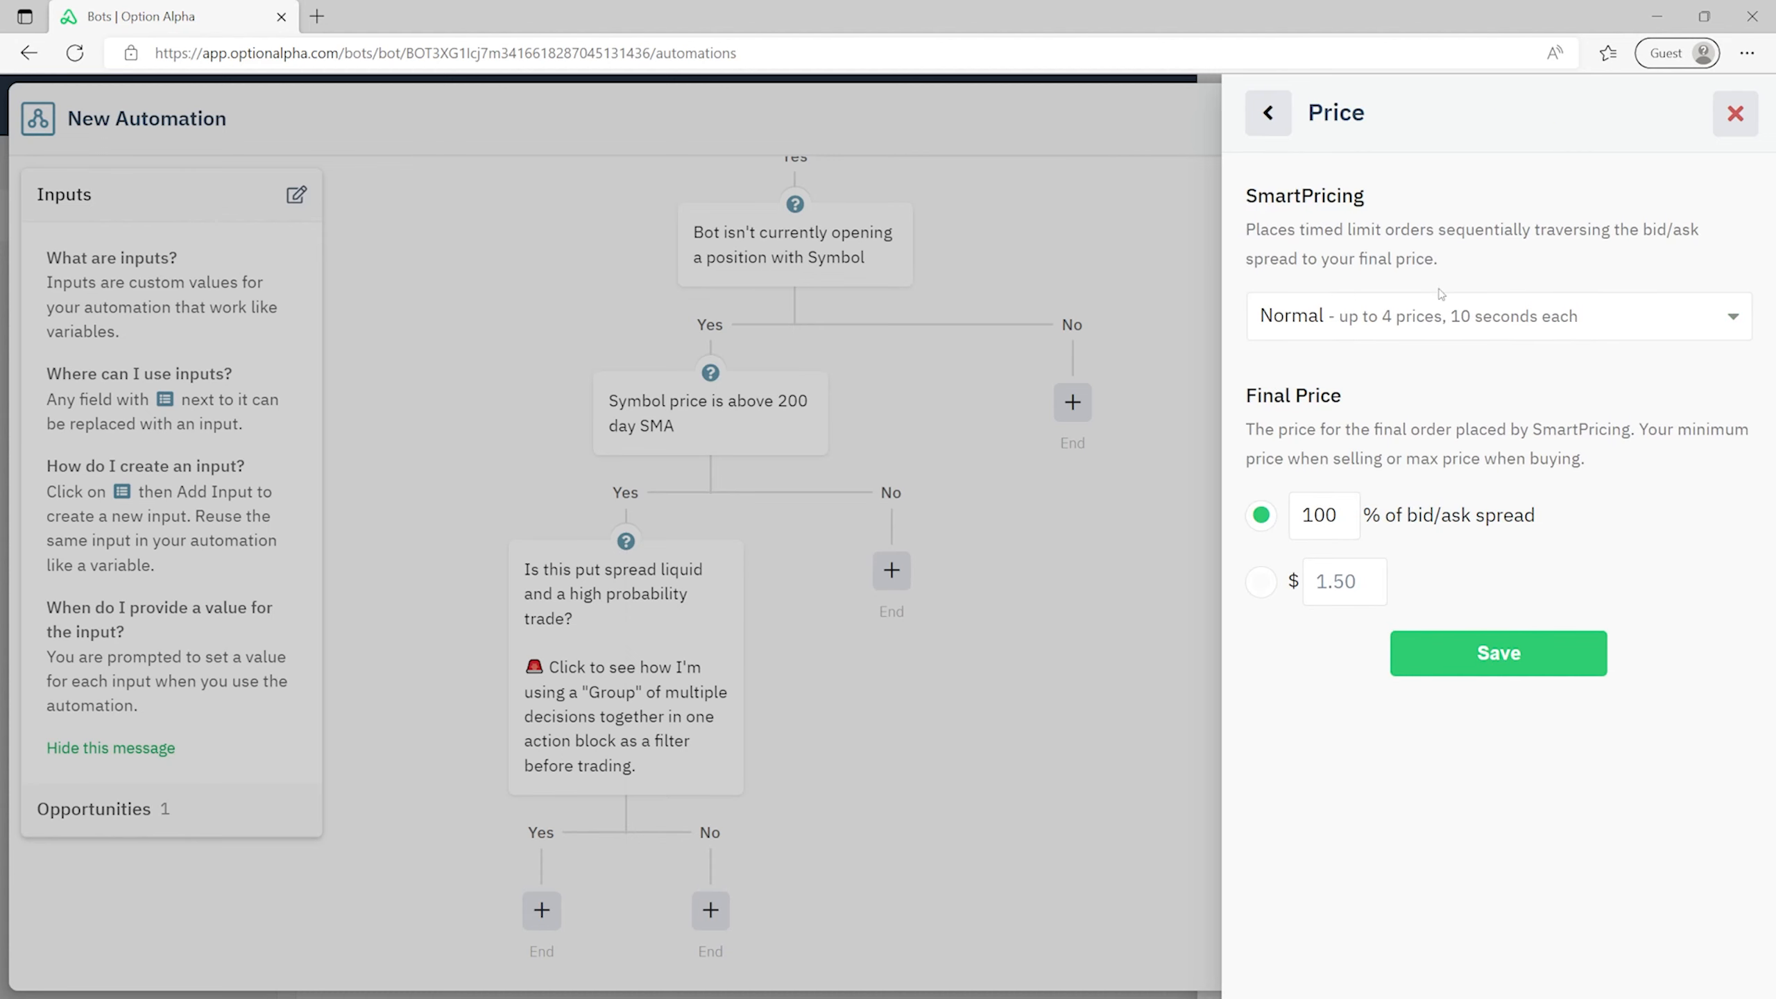
pyautogui.click(1629, 337)
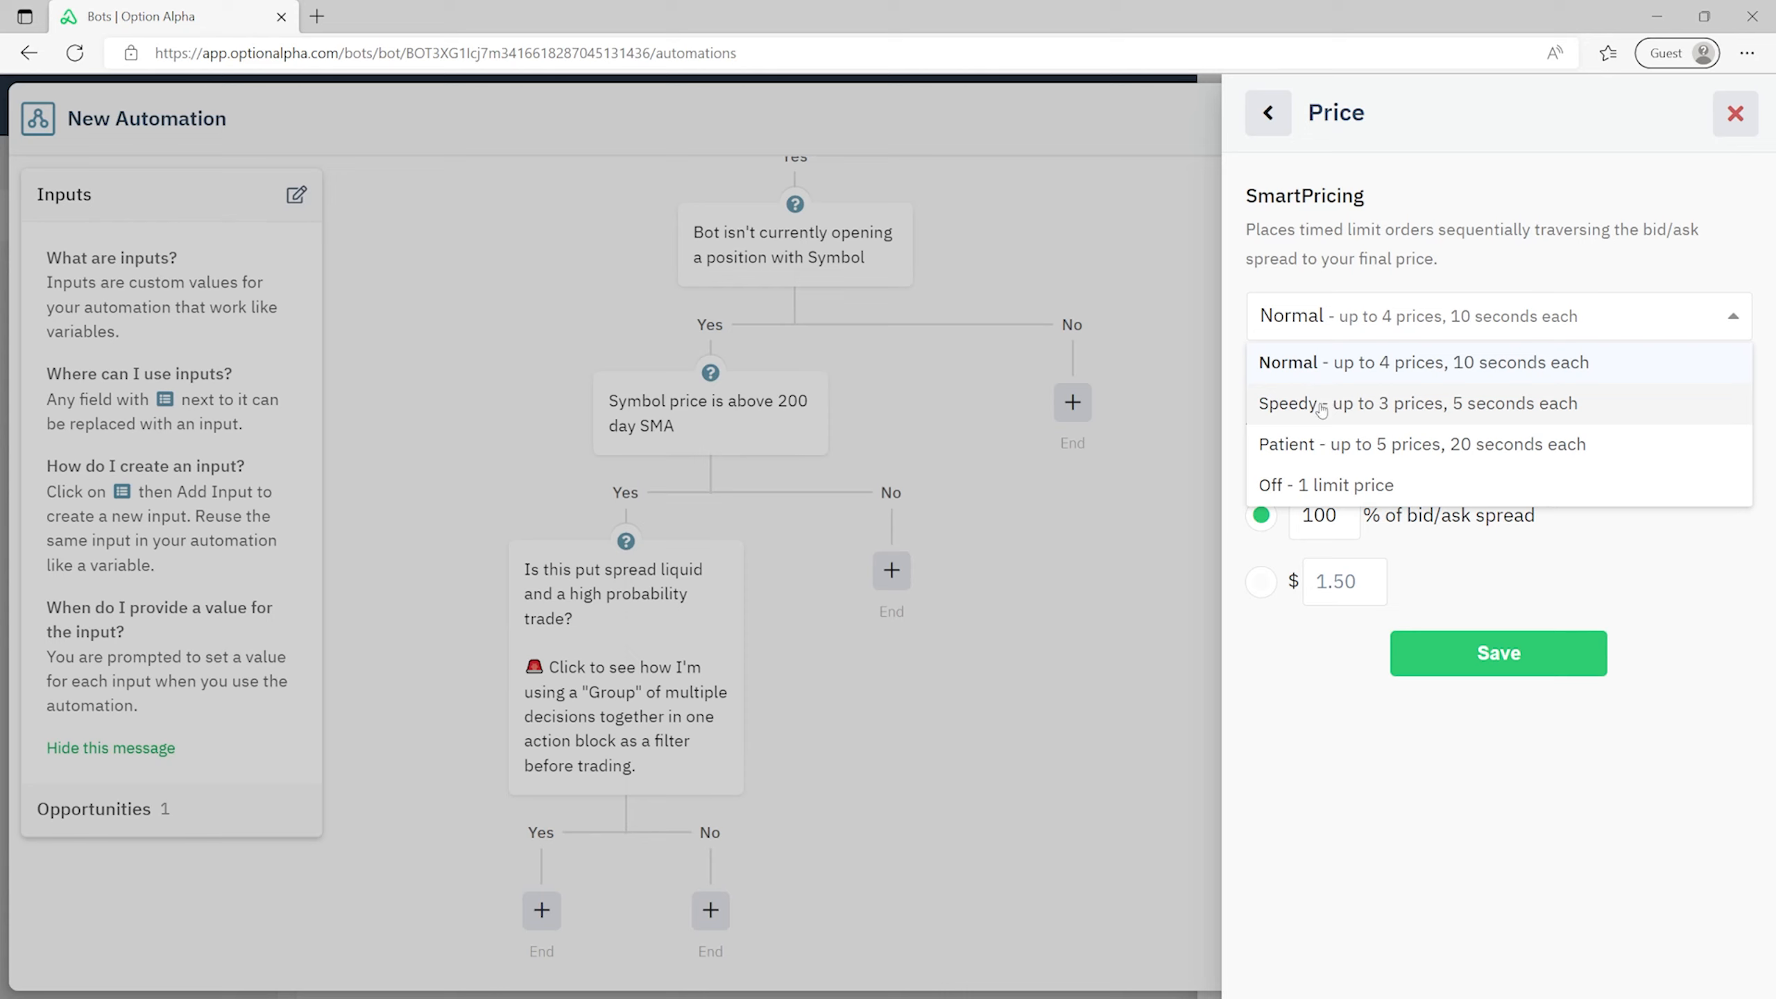
pyautogui.click(1546, 245)
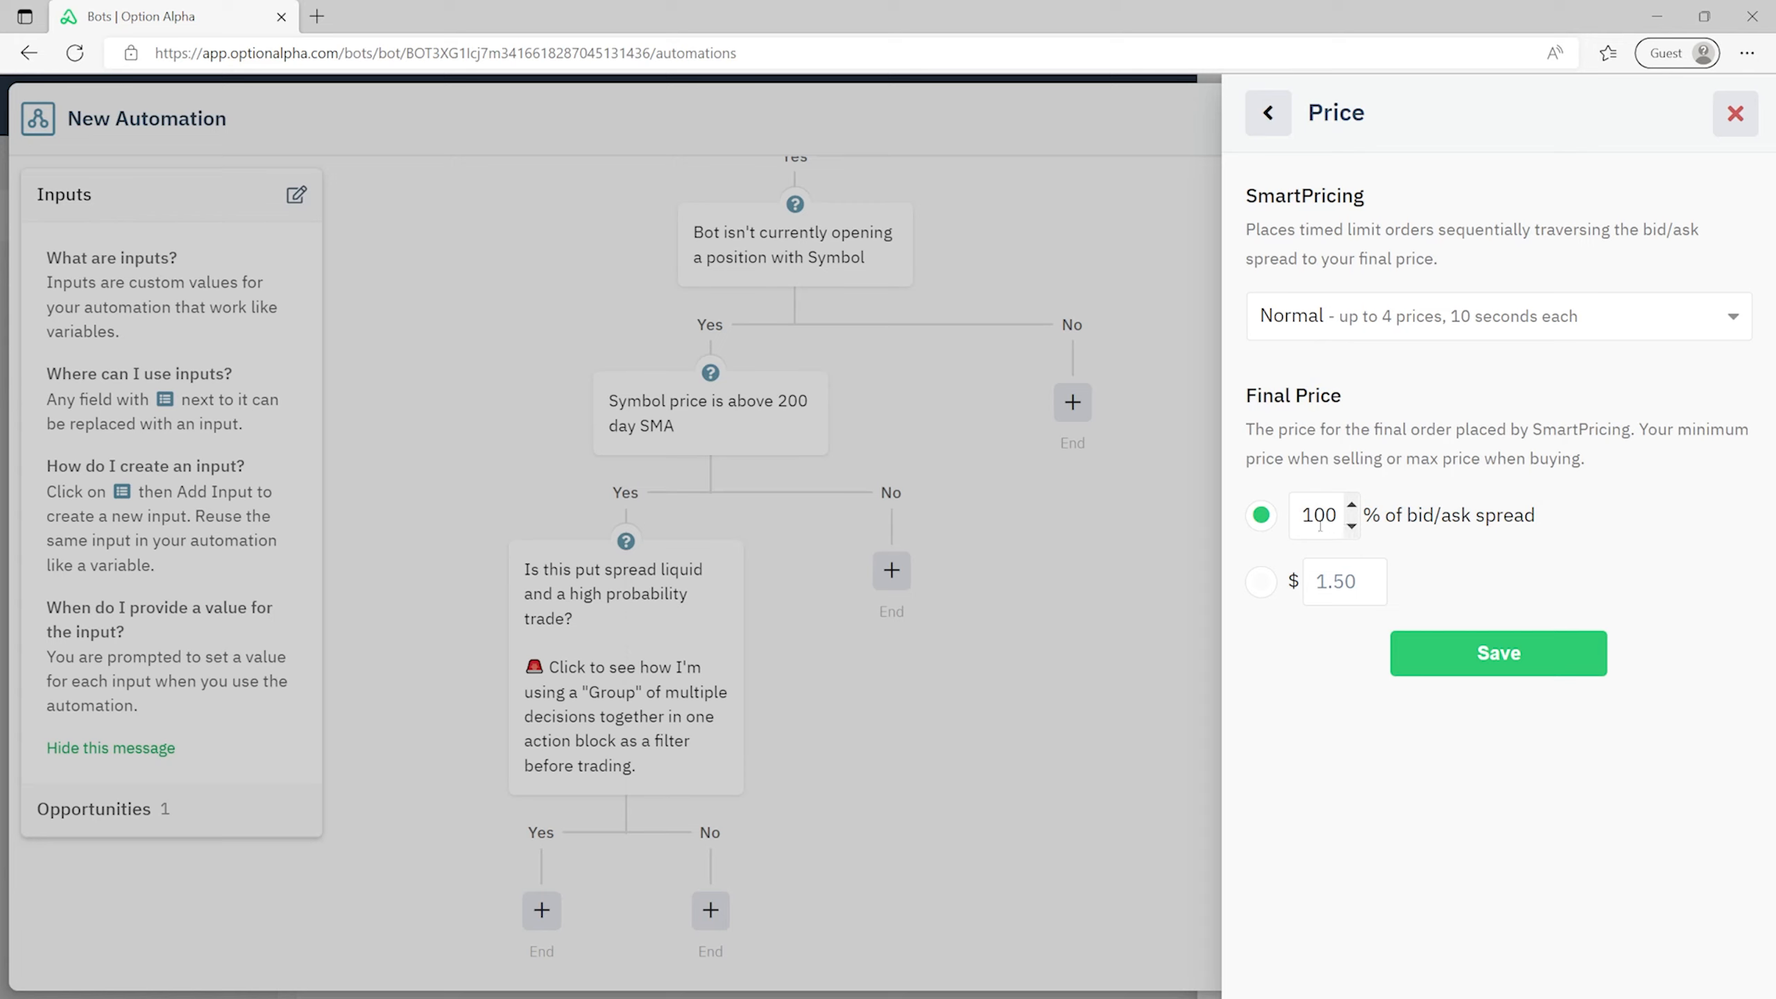
pyautogui.click(1262, 582)
pyautogui.click(1262, 515)
pyautogui.moveTo(1343, 511); pyautogui.dragTo(1305, 505)
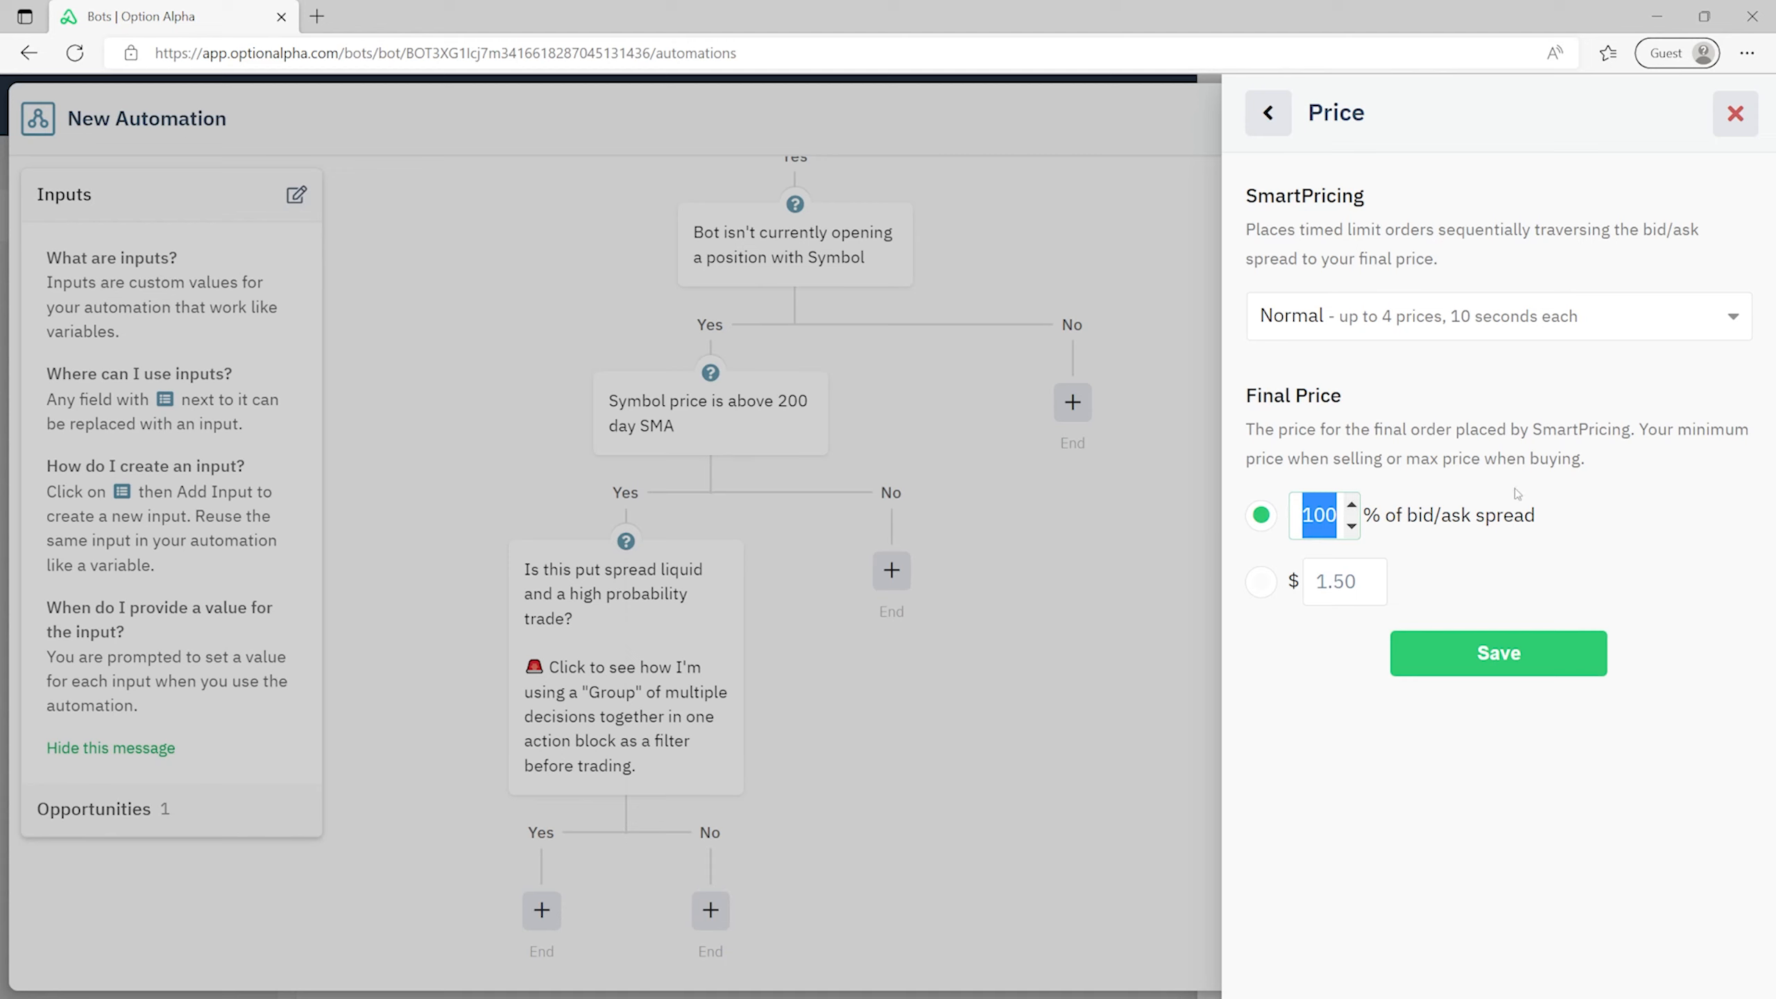
pyautogui.click(1574, 622)
pyautogui.click(1555, 654)
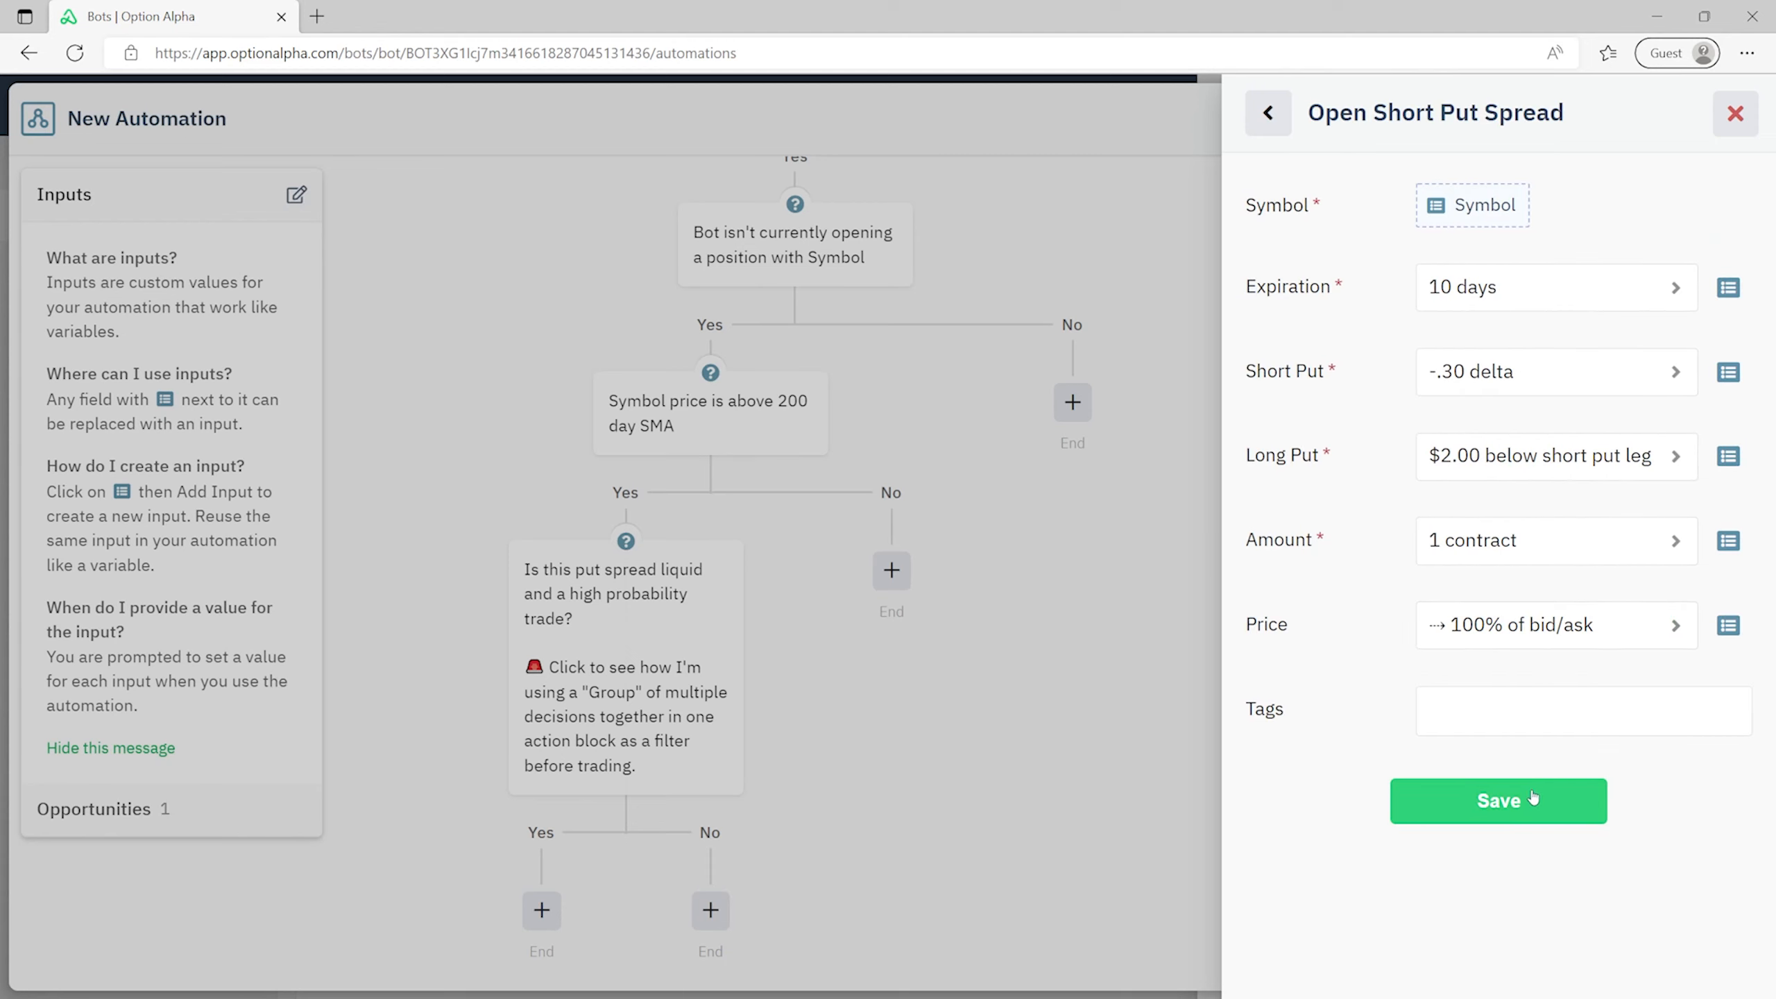
pyautogui.click(1531, 800)
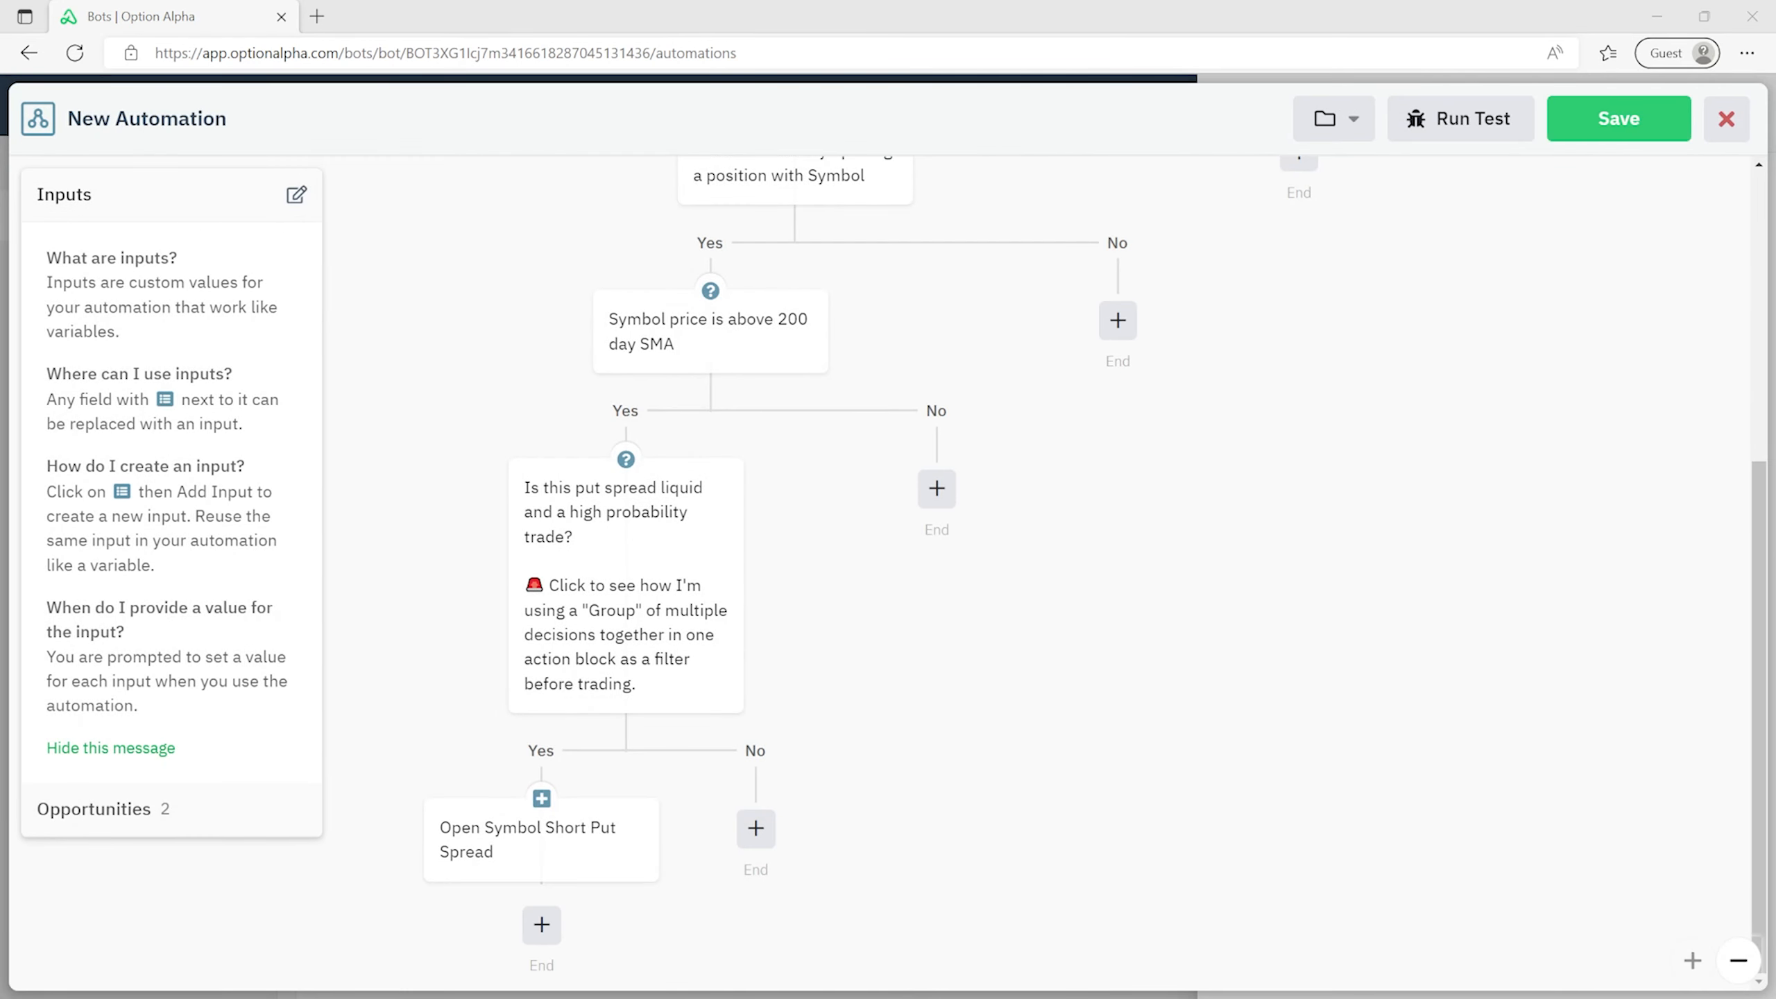
pyautogui.scroll(7, 1264, 673)
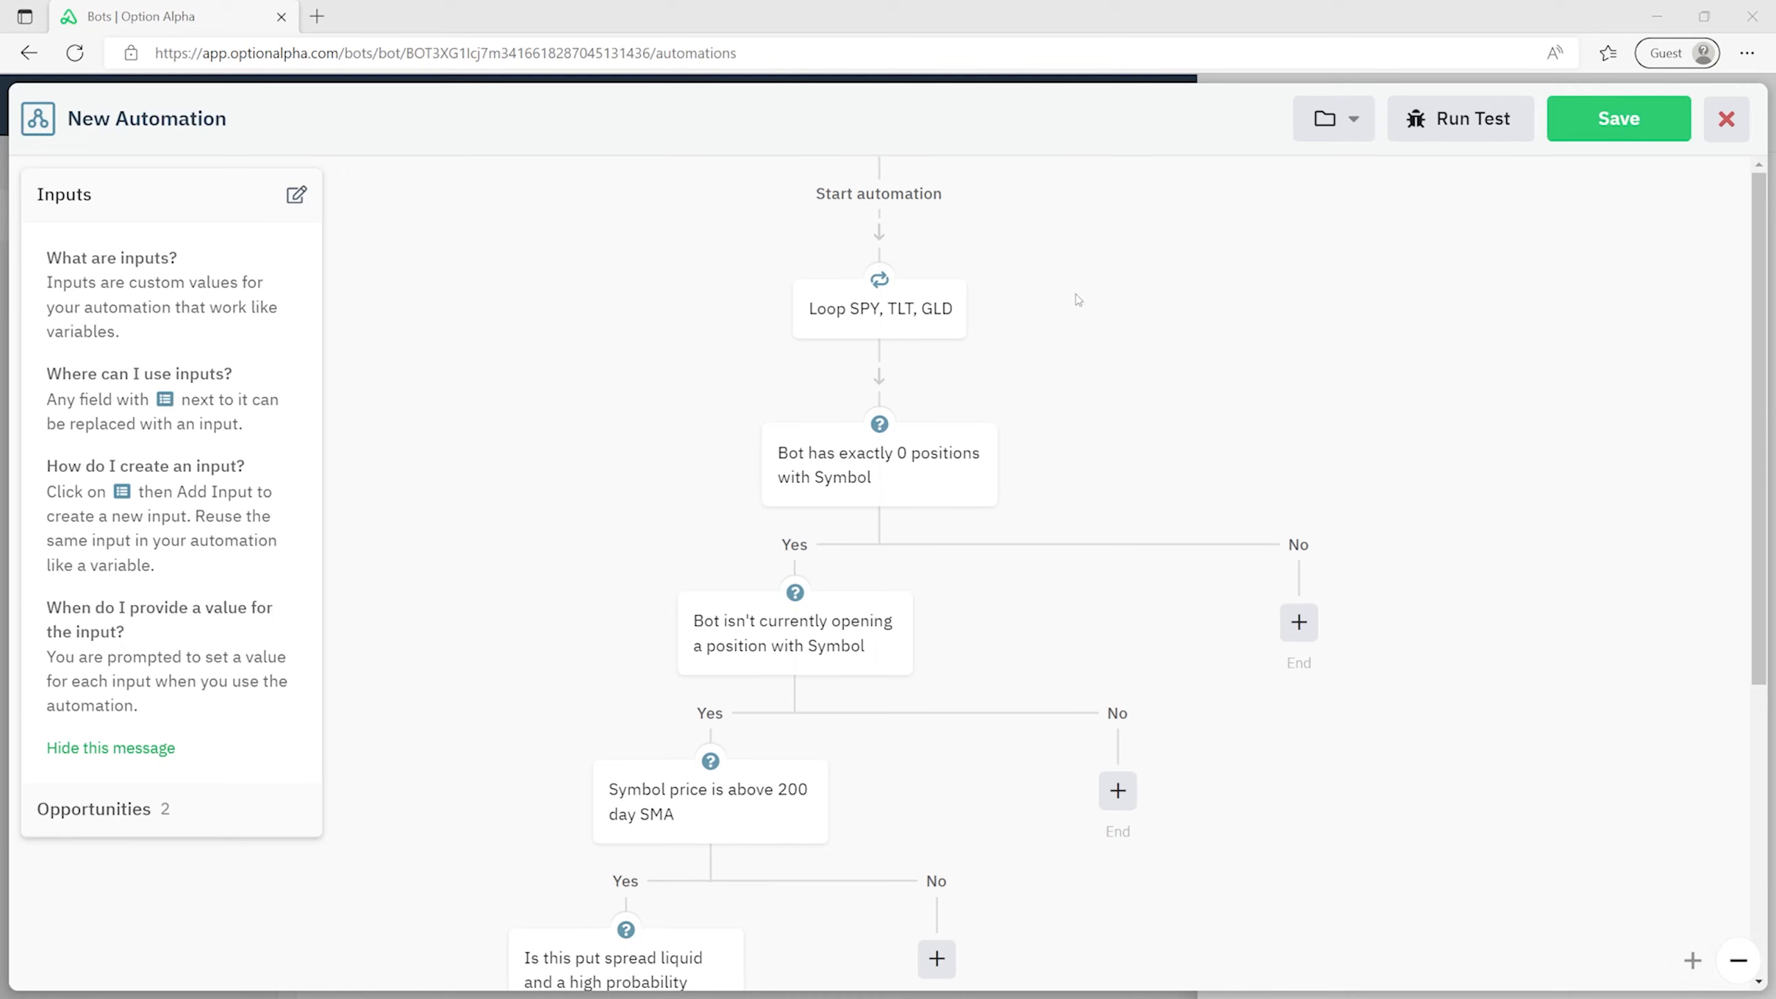
pyautogui.scroll(-2, 609, 294)
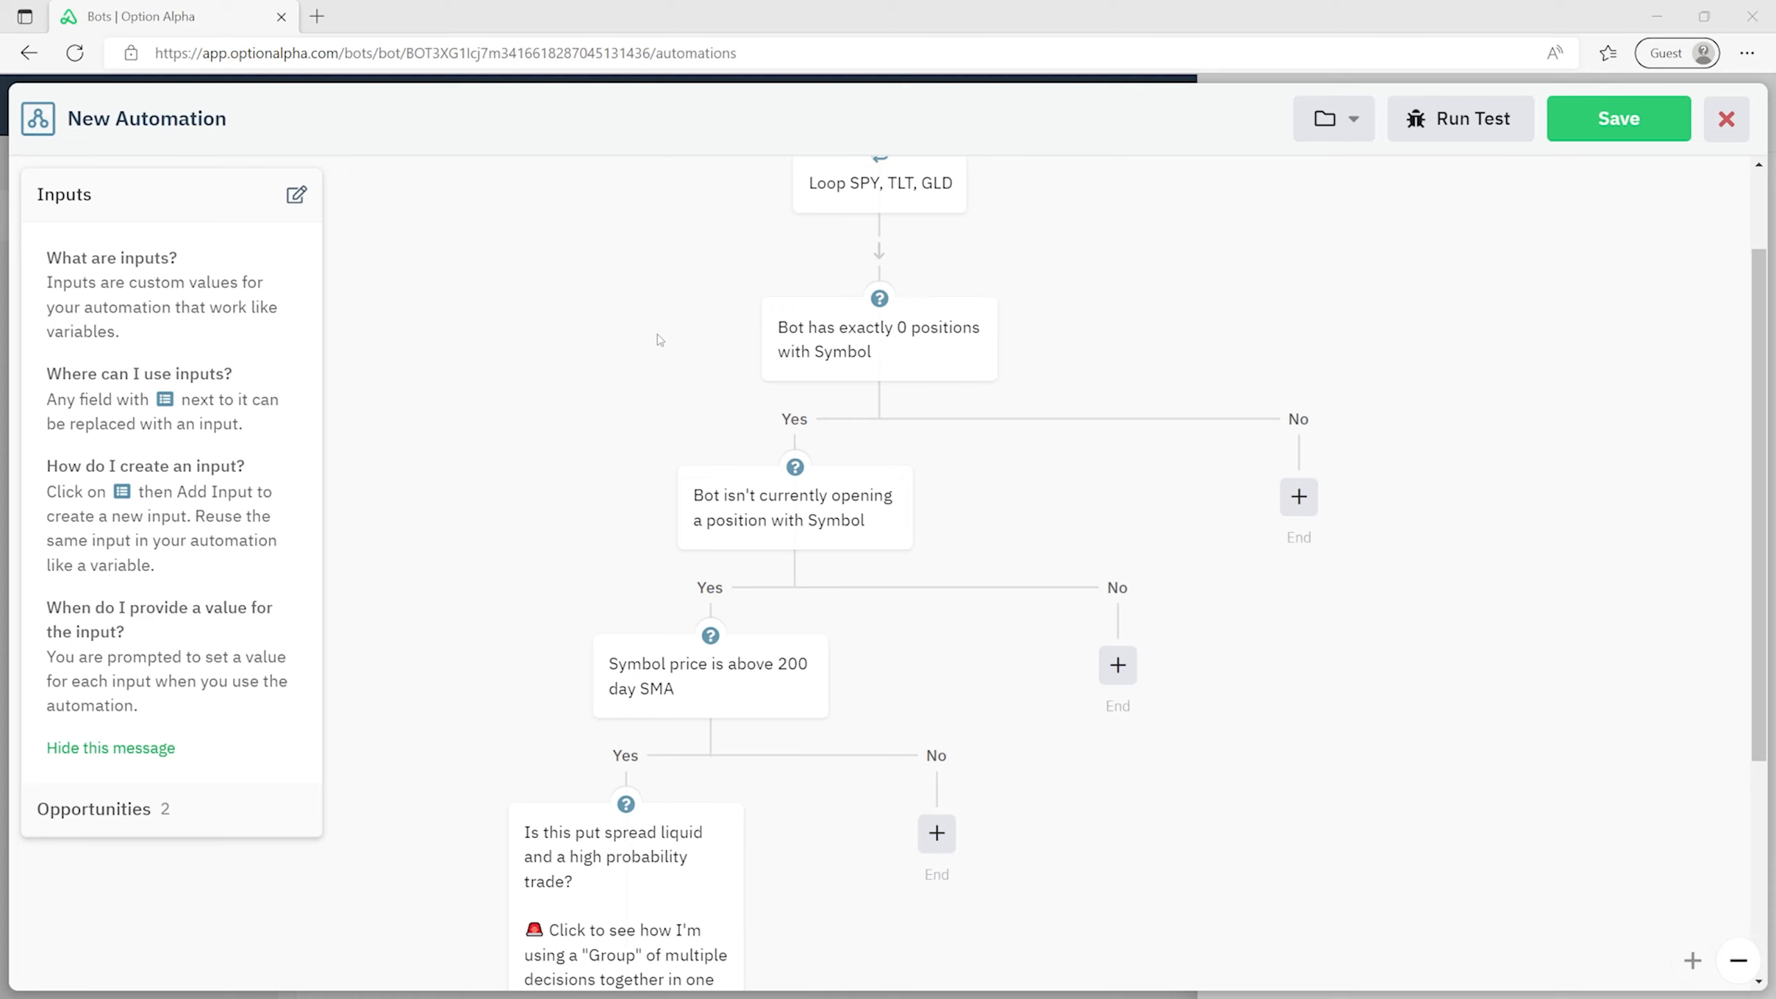
pyautogui.scroll(-2, 603, 328)
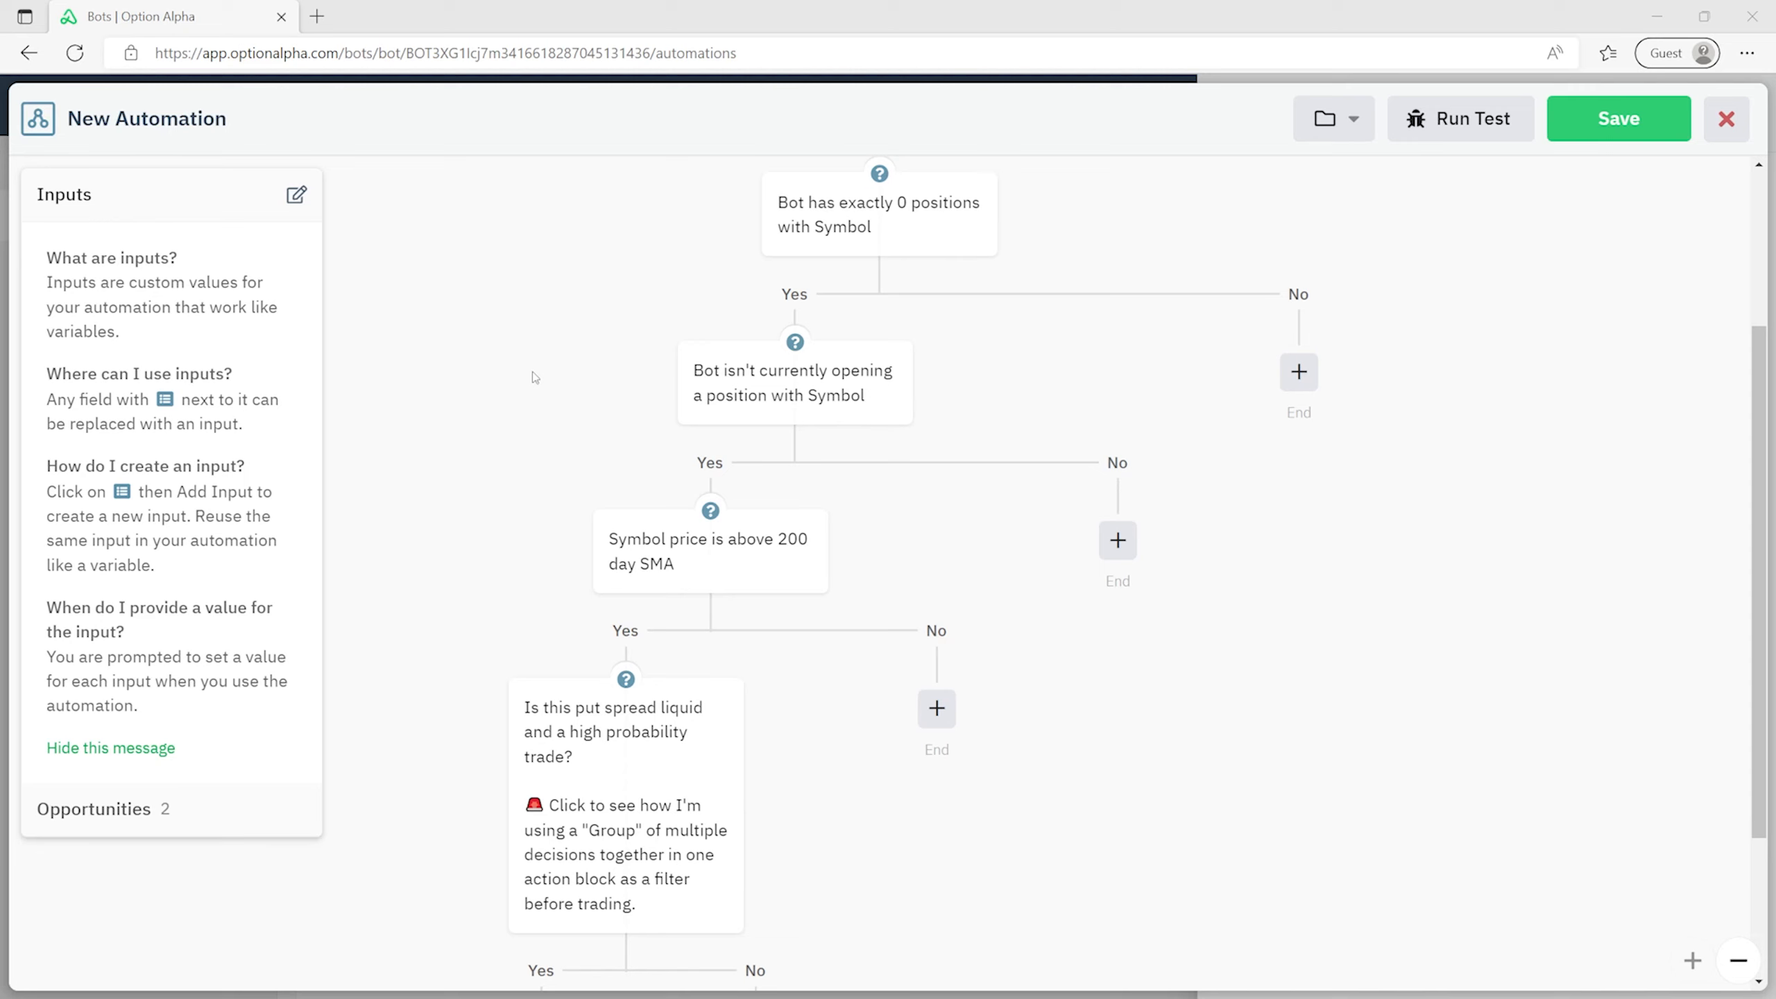
pyautogui.scroll(-2, 525, 370)
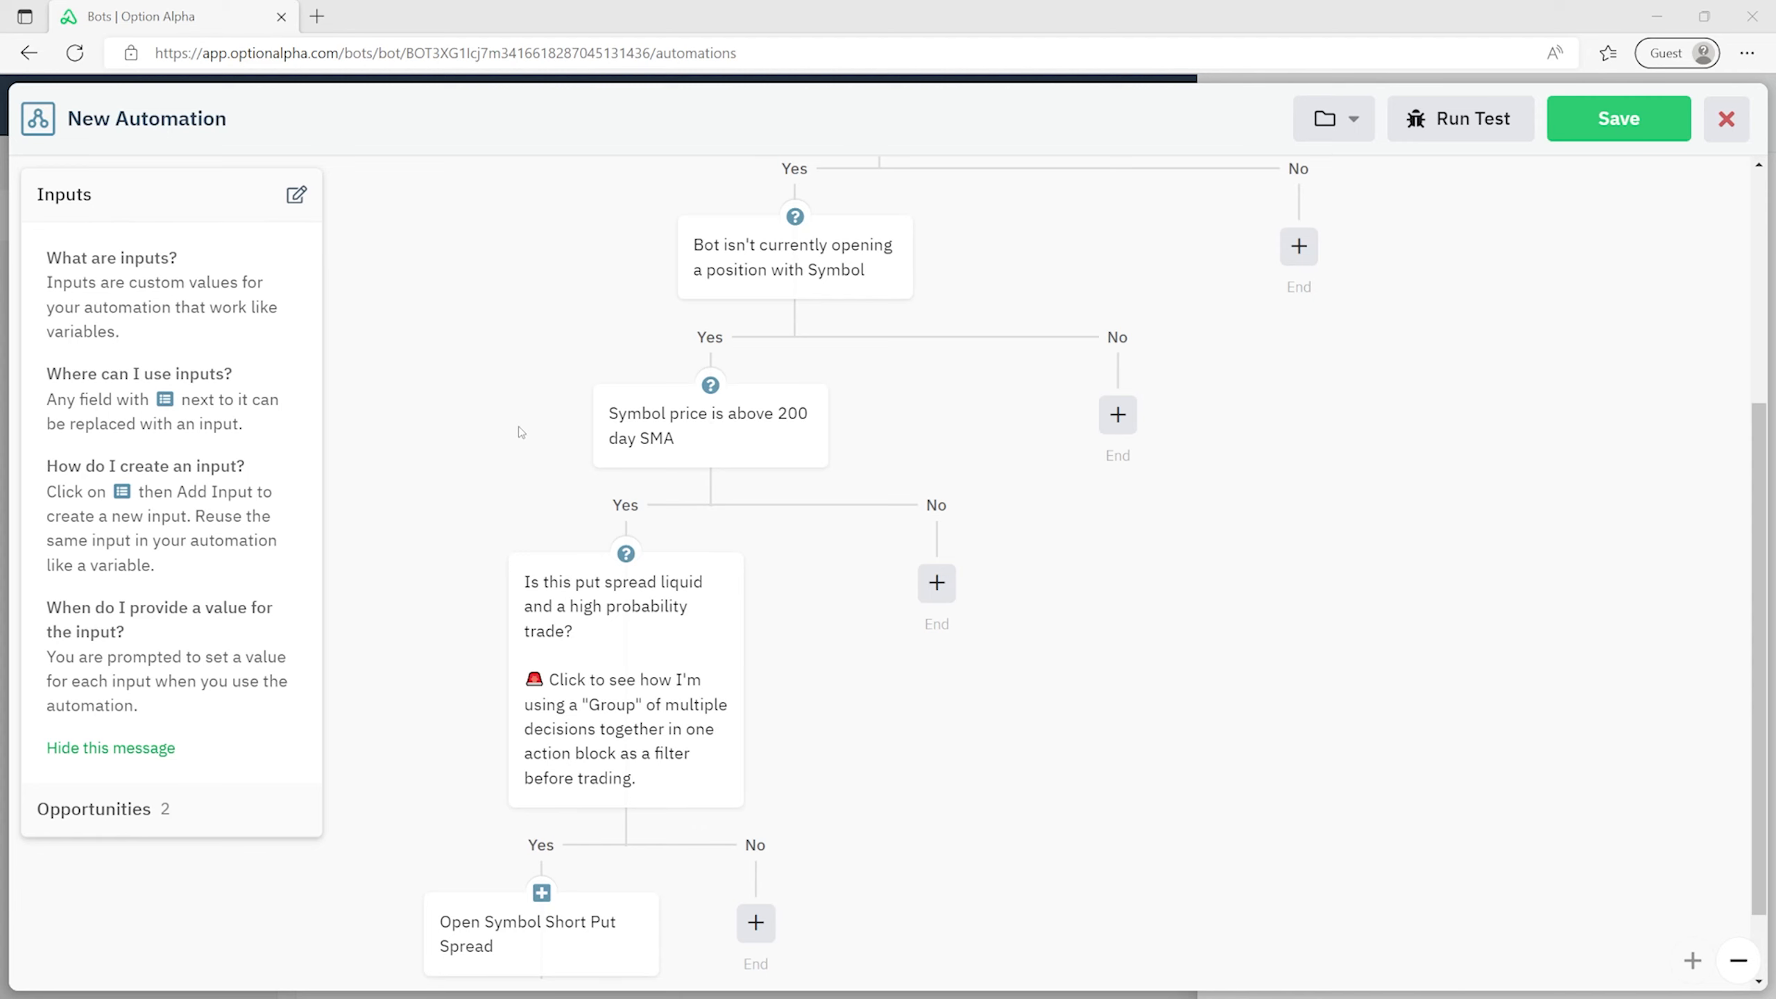
pyautogui.scroll(-1, 519, 426)
pyautogui.click(664, 518)
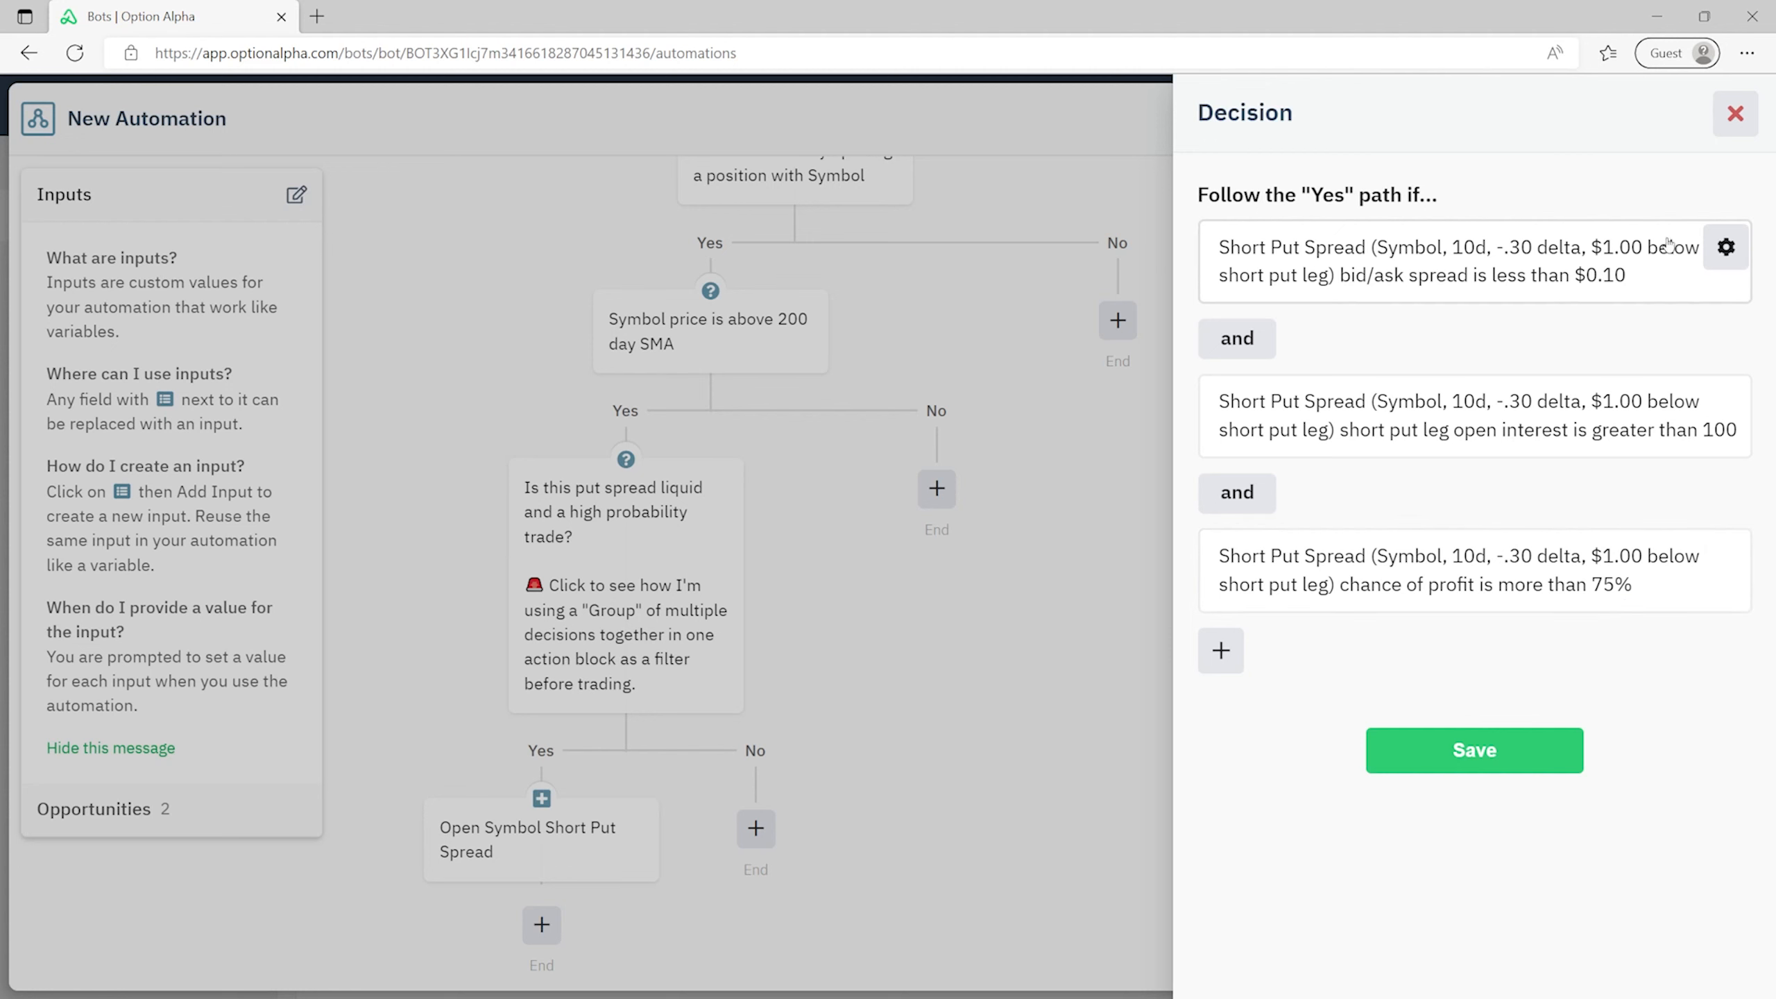
pyautogui.click(1736, 113)
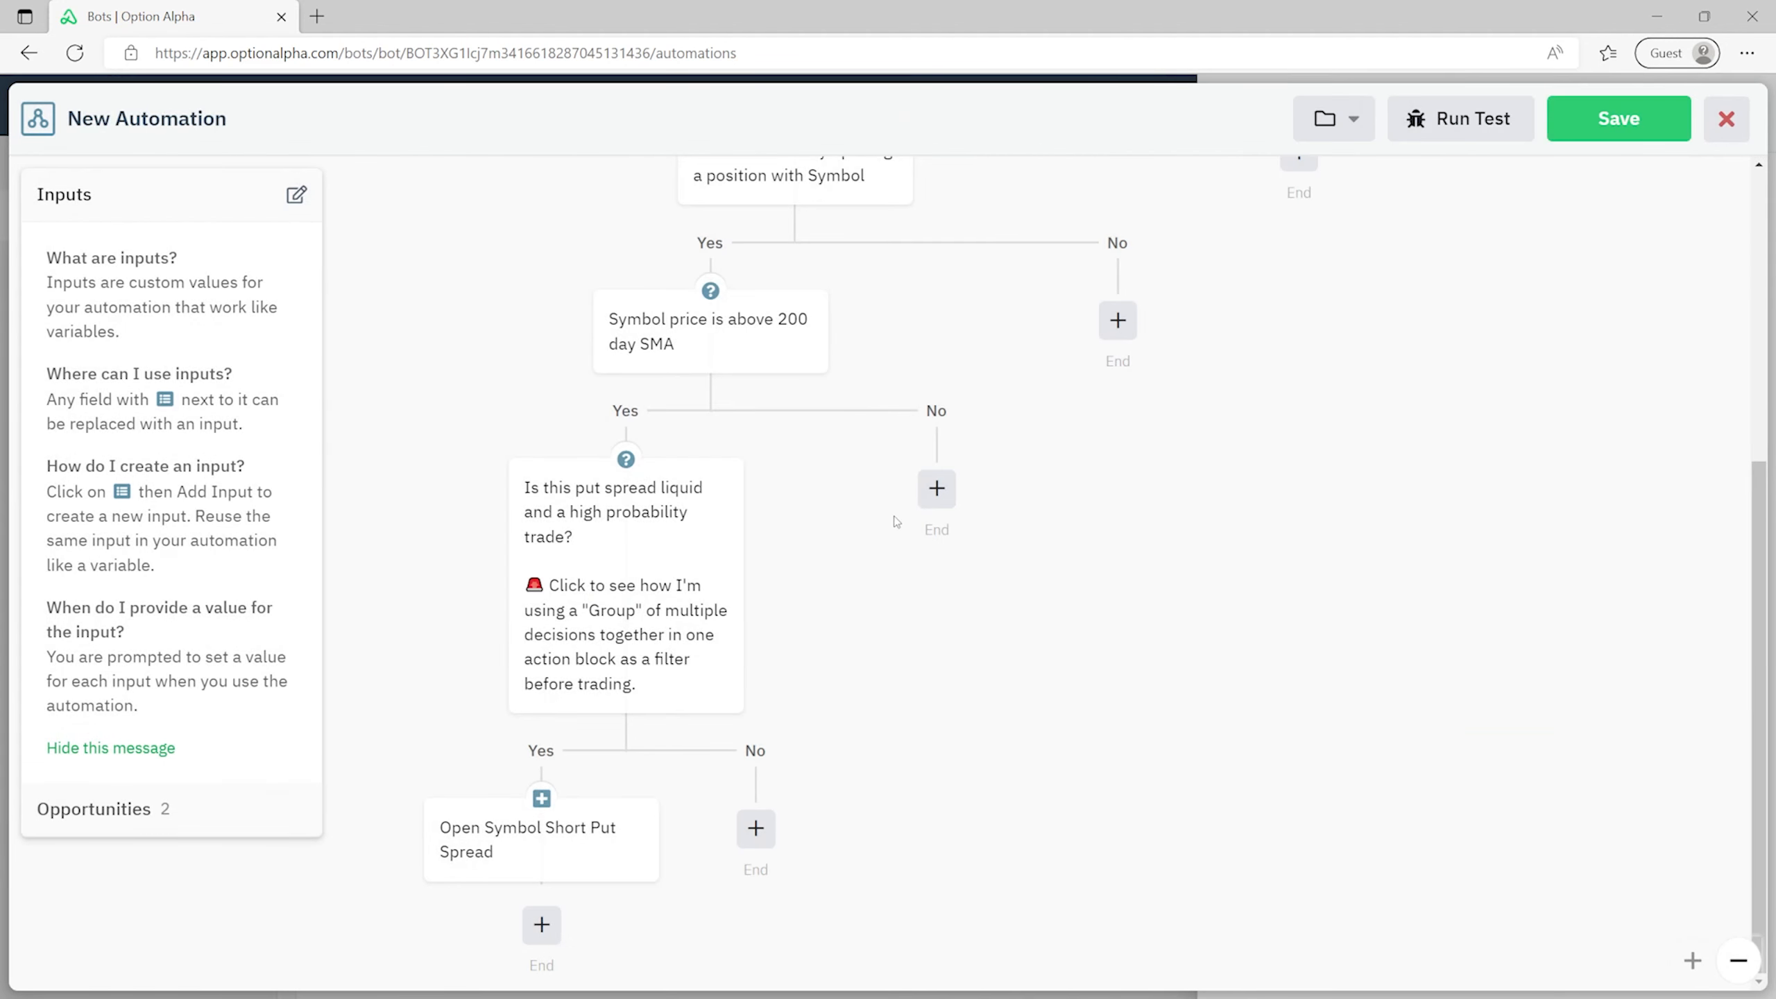
pyautogui.scroll(4, 855, 487)
pyautogui.scroll(-4, 825, 526)
# - Save the new automation and open Genesis 2.0 Monitor (Intermediate) from the Genesis 2.0 (Intermediate) bot
pyautogui.click(1663, 114)
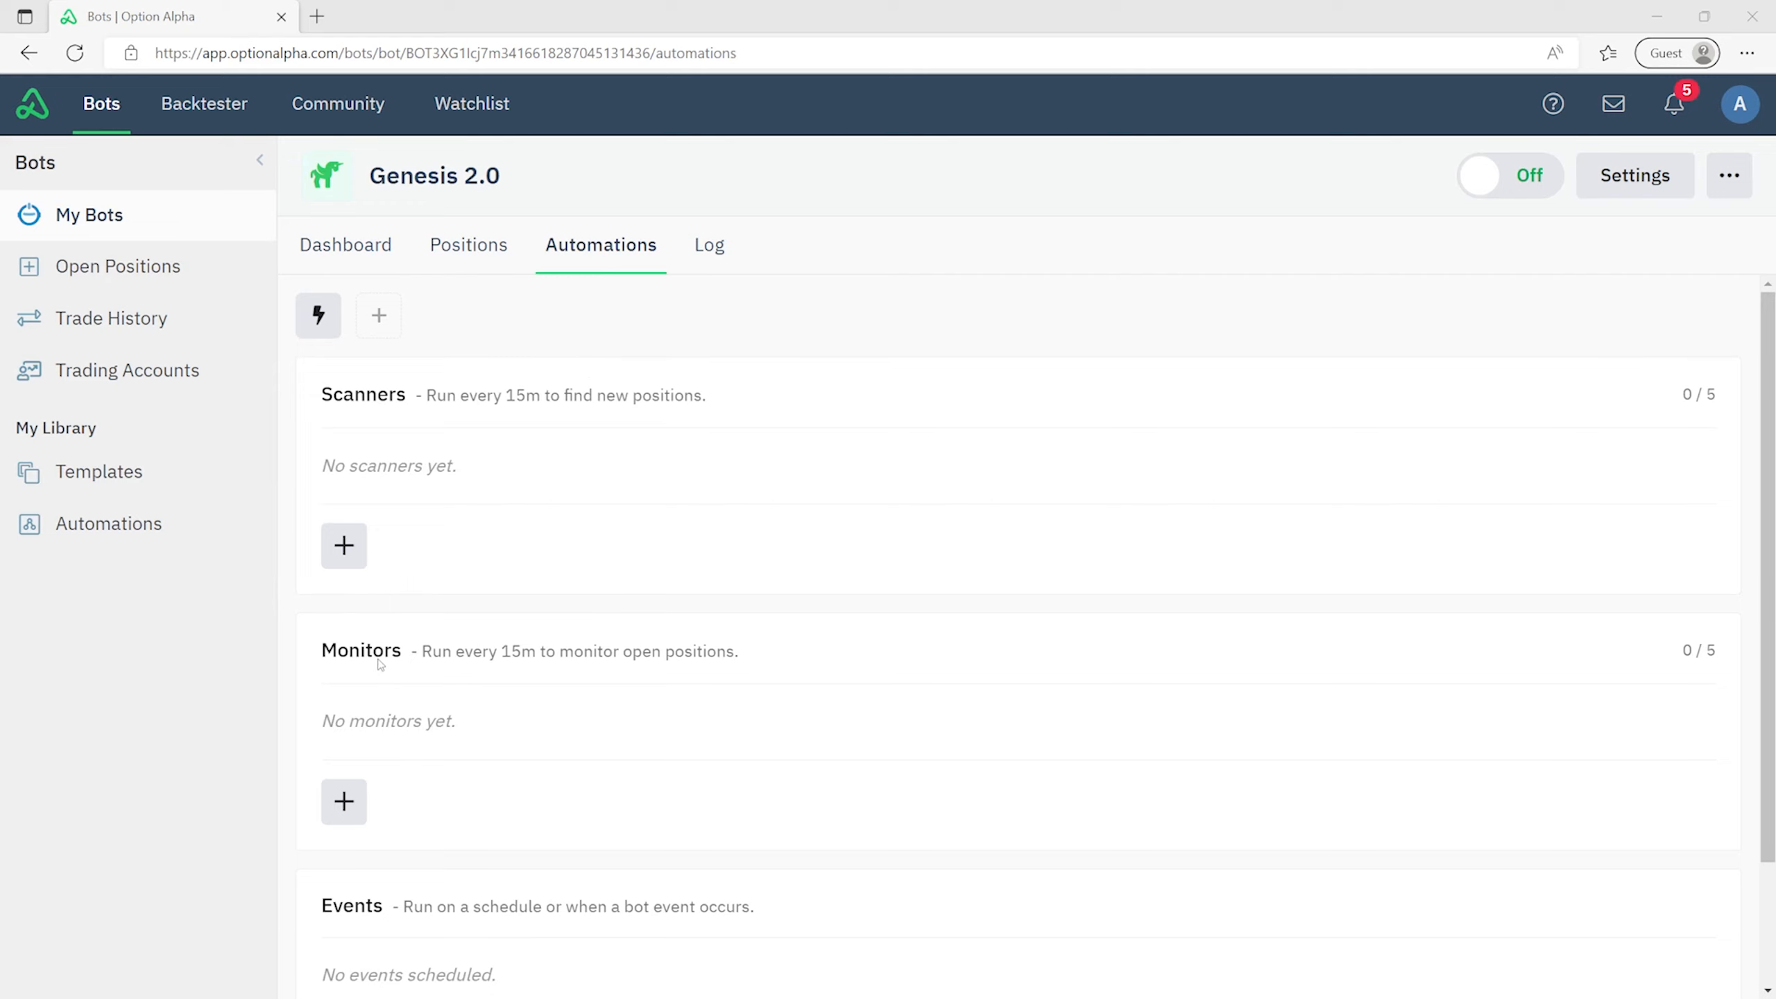
pyautogui.click(61, 220)
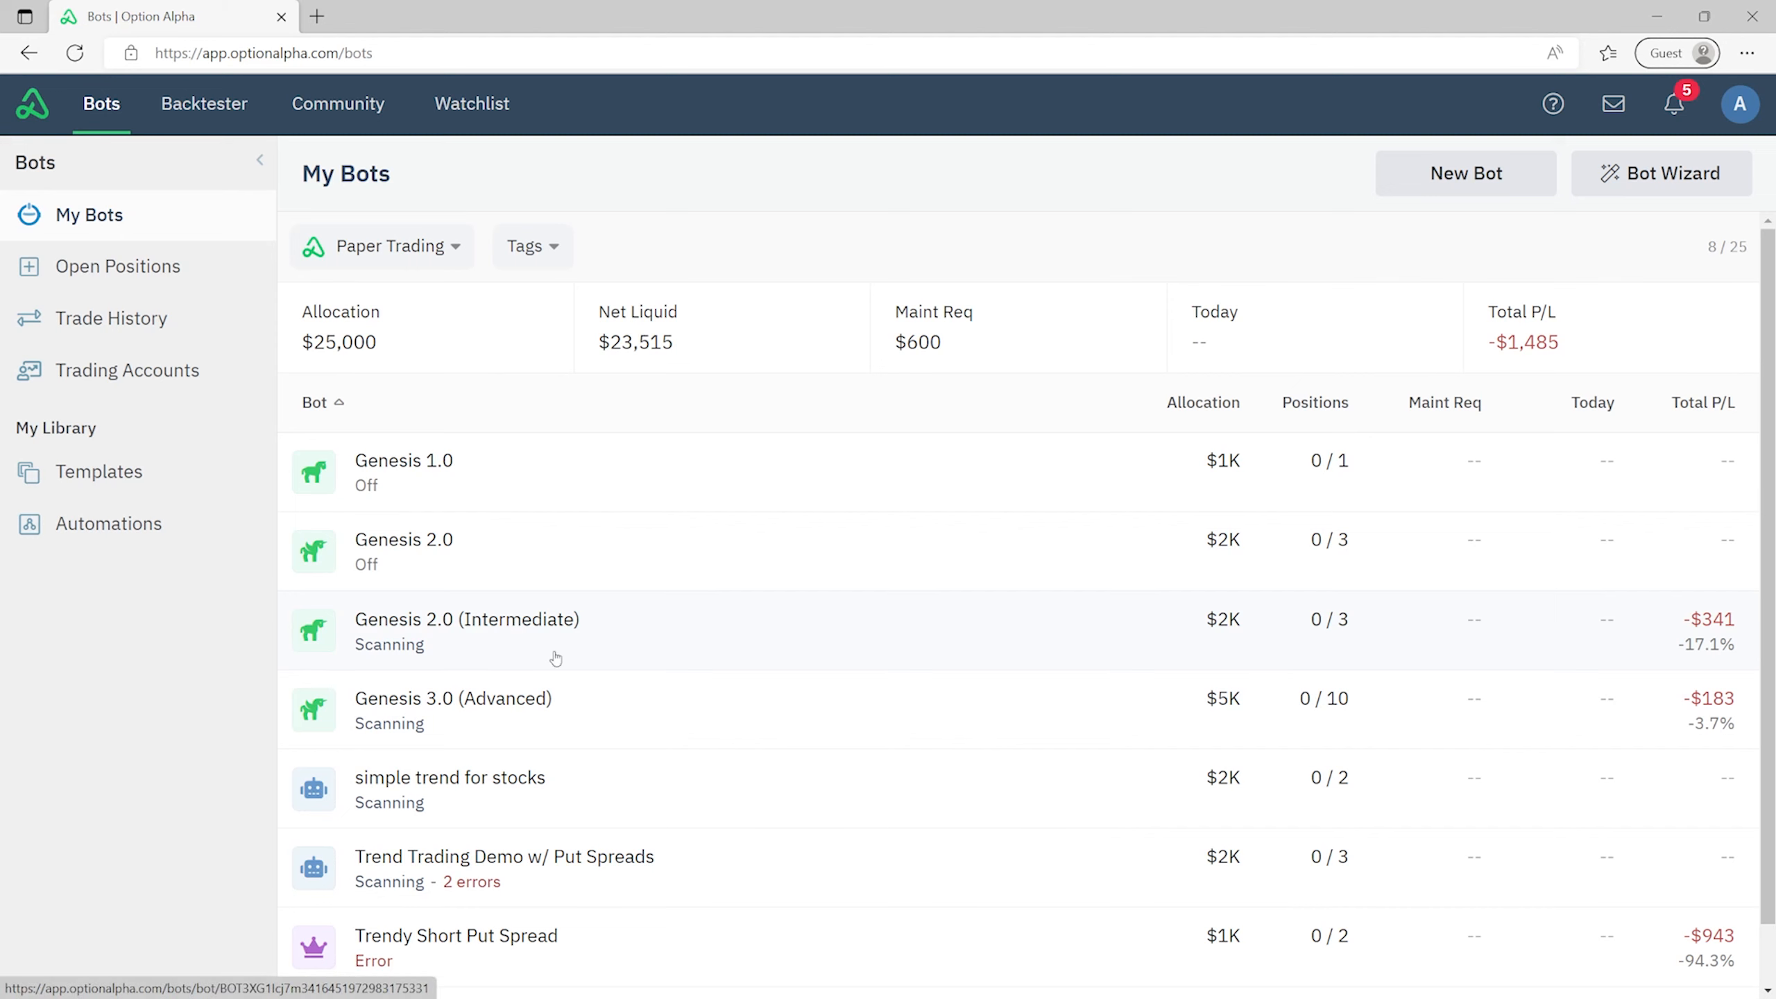
pyautogui.click(668, 632)
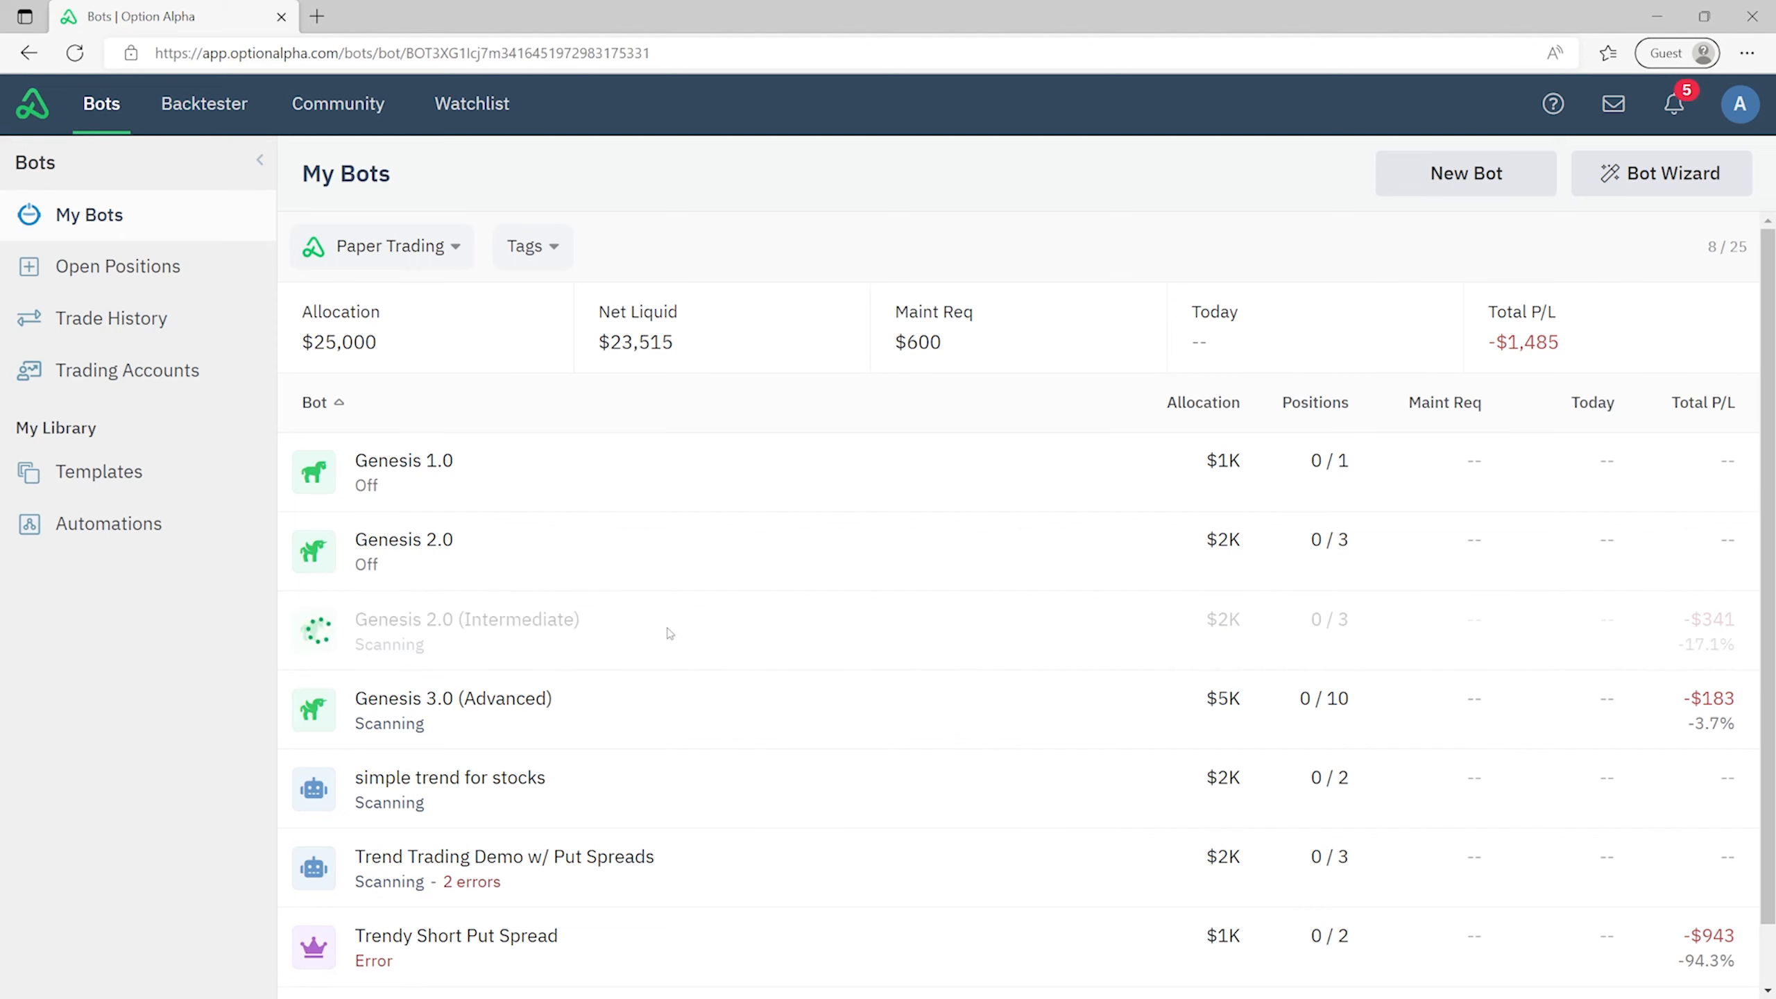
pyautogui.click(645, 241)
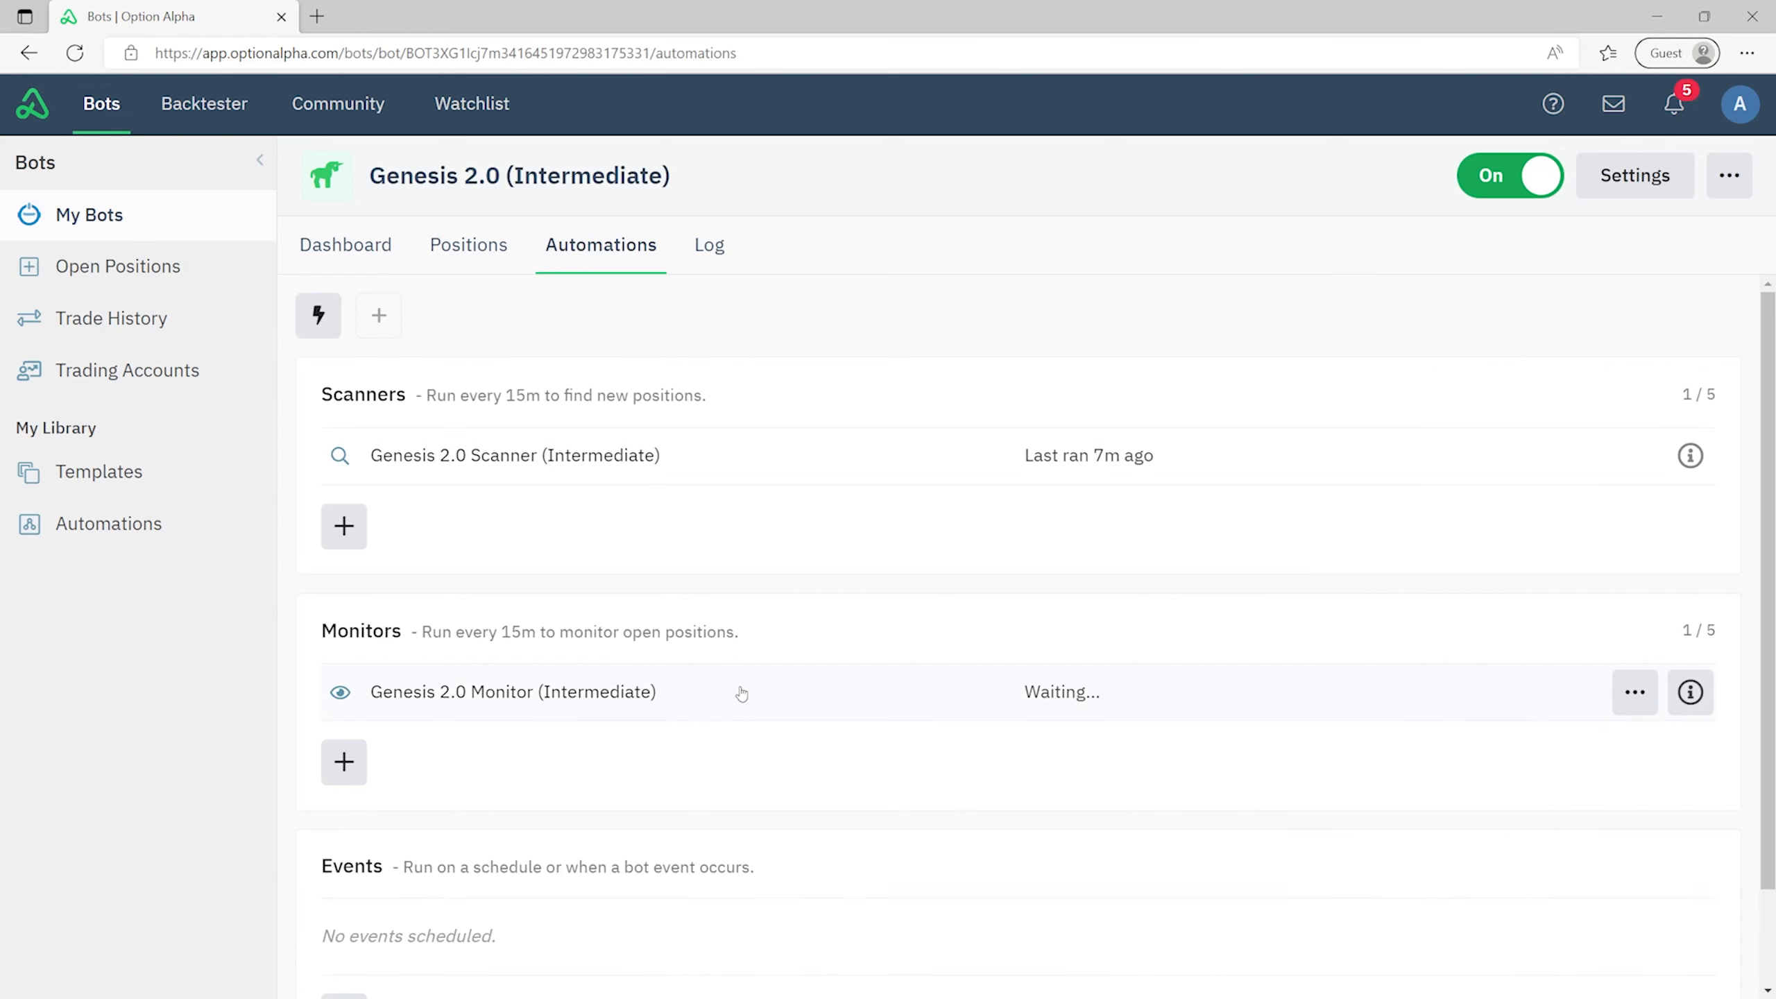
pyautogui.click(741, 693)
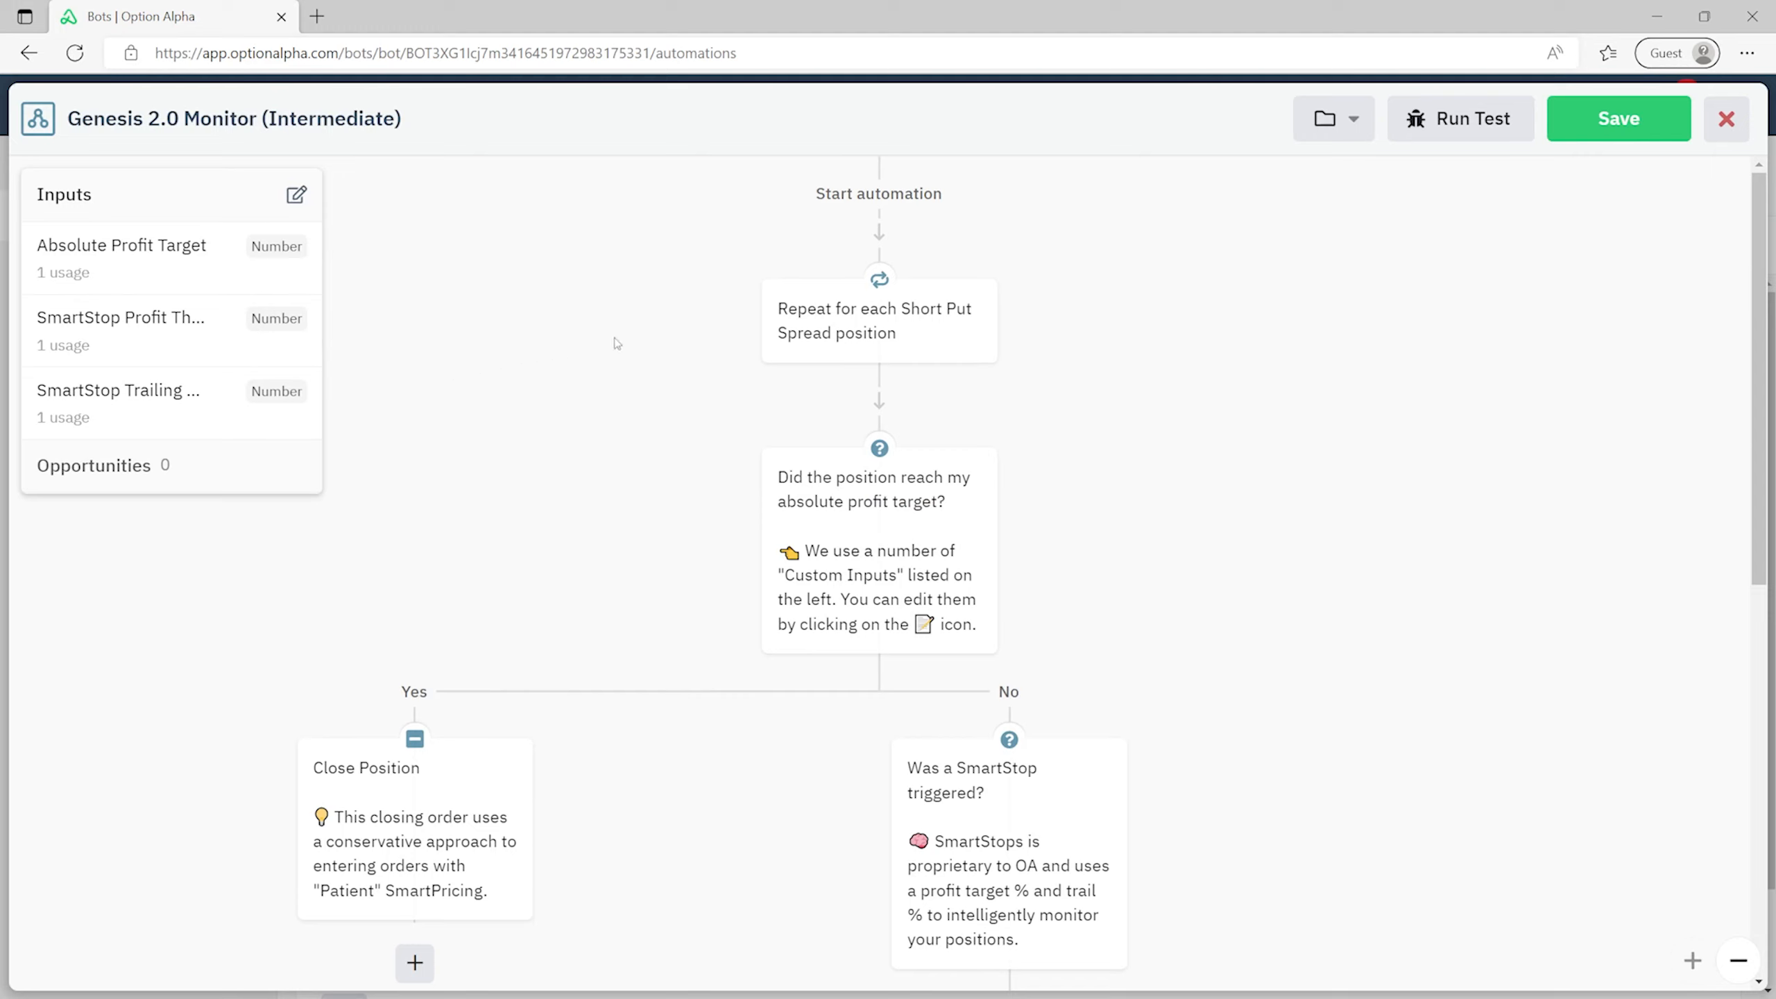
# - Review the flowchart and inspect the profit-target decision's Absolute Profit Target condition
pyautogui.scroll(-8, 615, 343)
pyautogui.scroll(4, 632, 343)
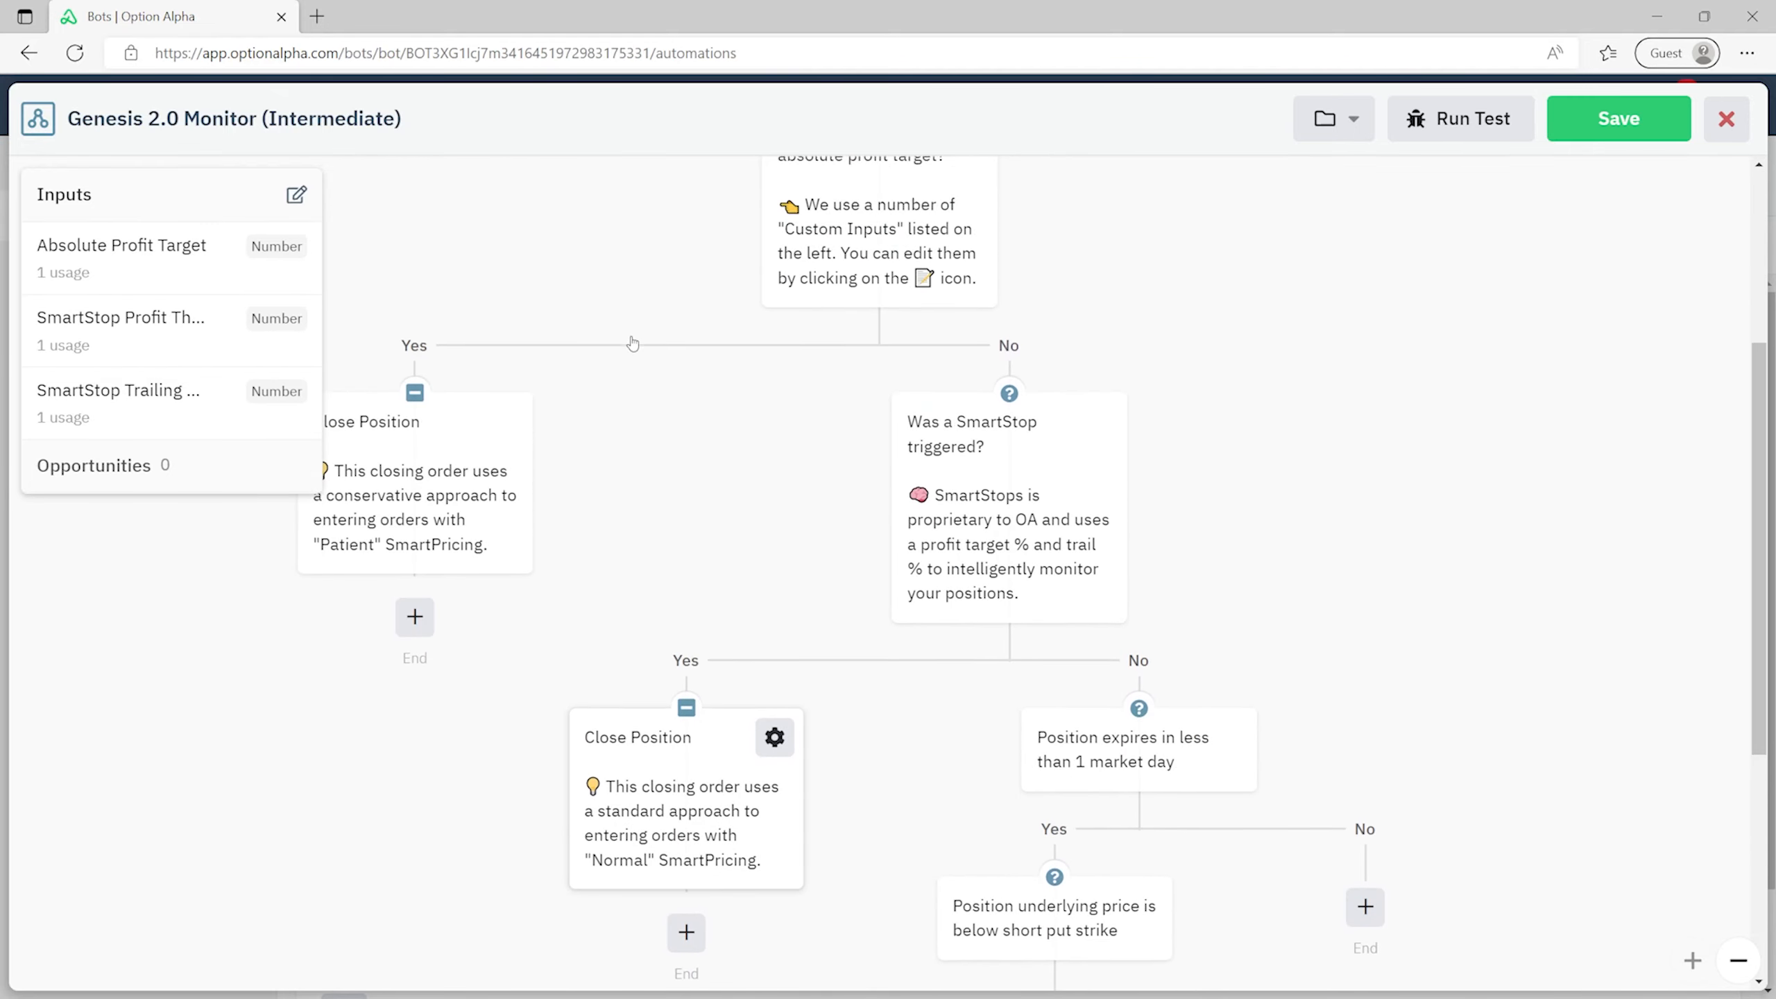
pyautogui.scroll(-7, 634, 340)
pyautogui.scroll(11, 634, 347)
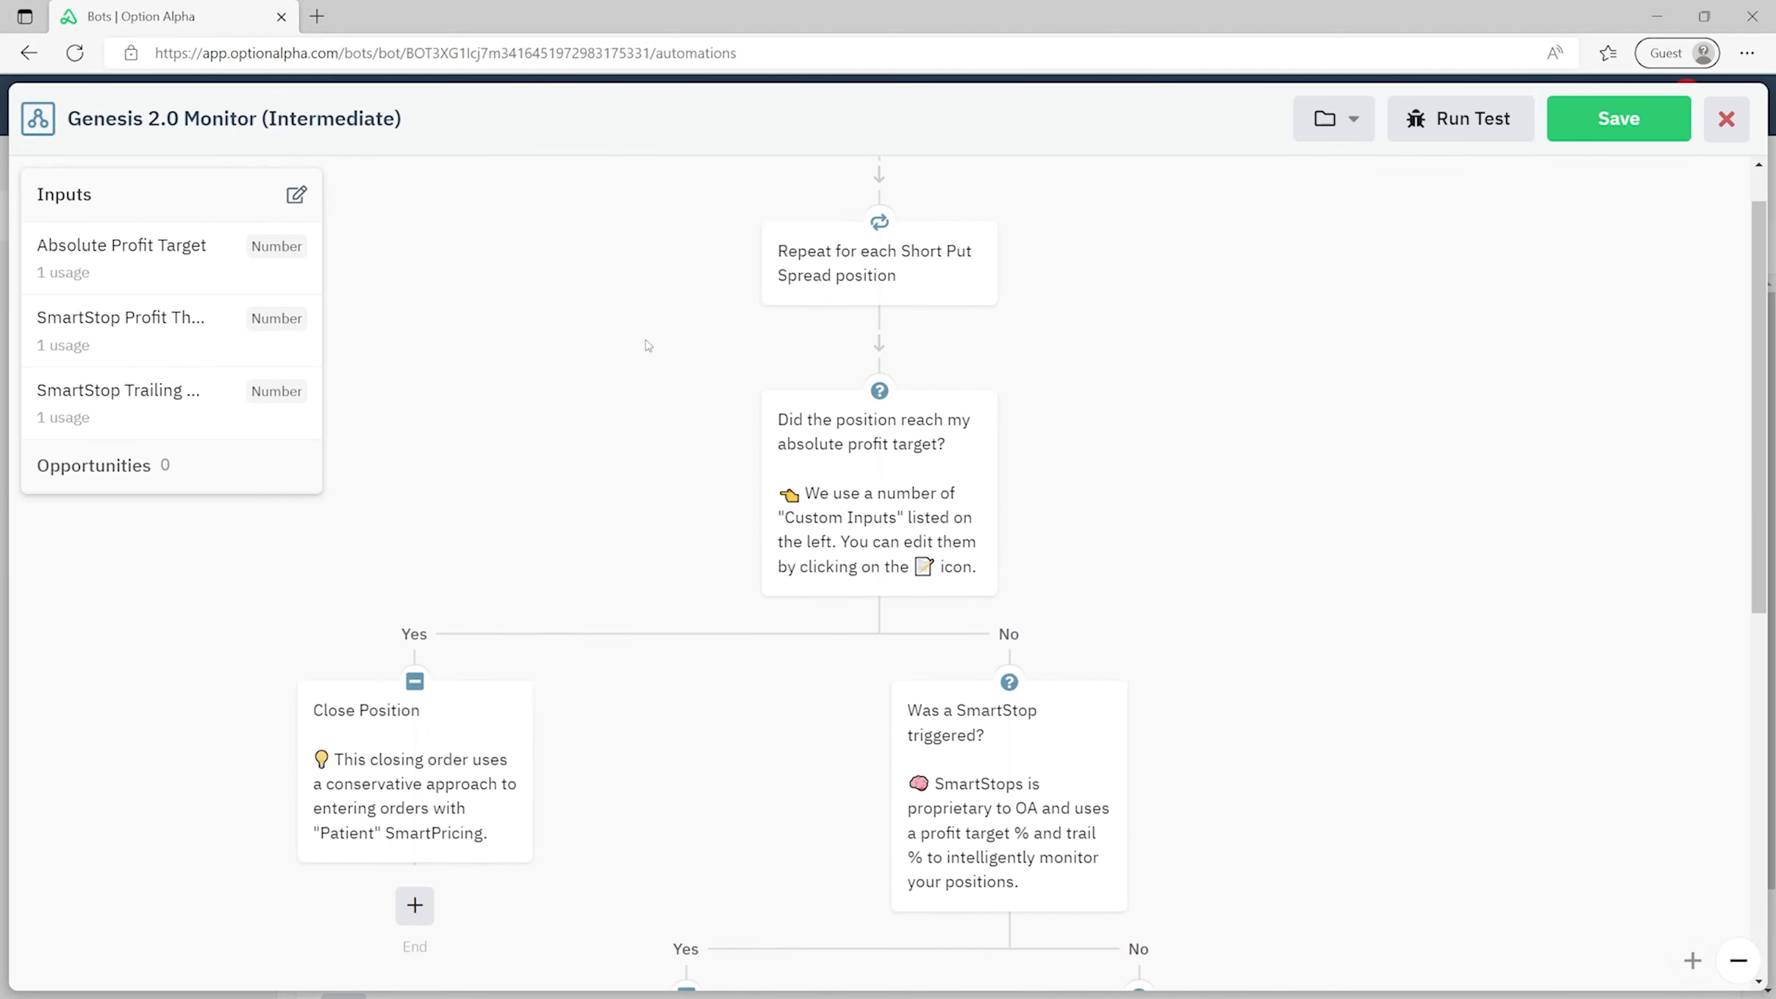
pyautogui.scroll(-9, 658, 353)
pyautogui.scroll(-2, 675, 376)
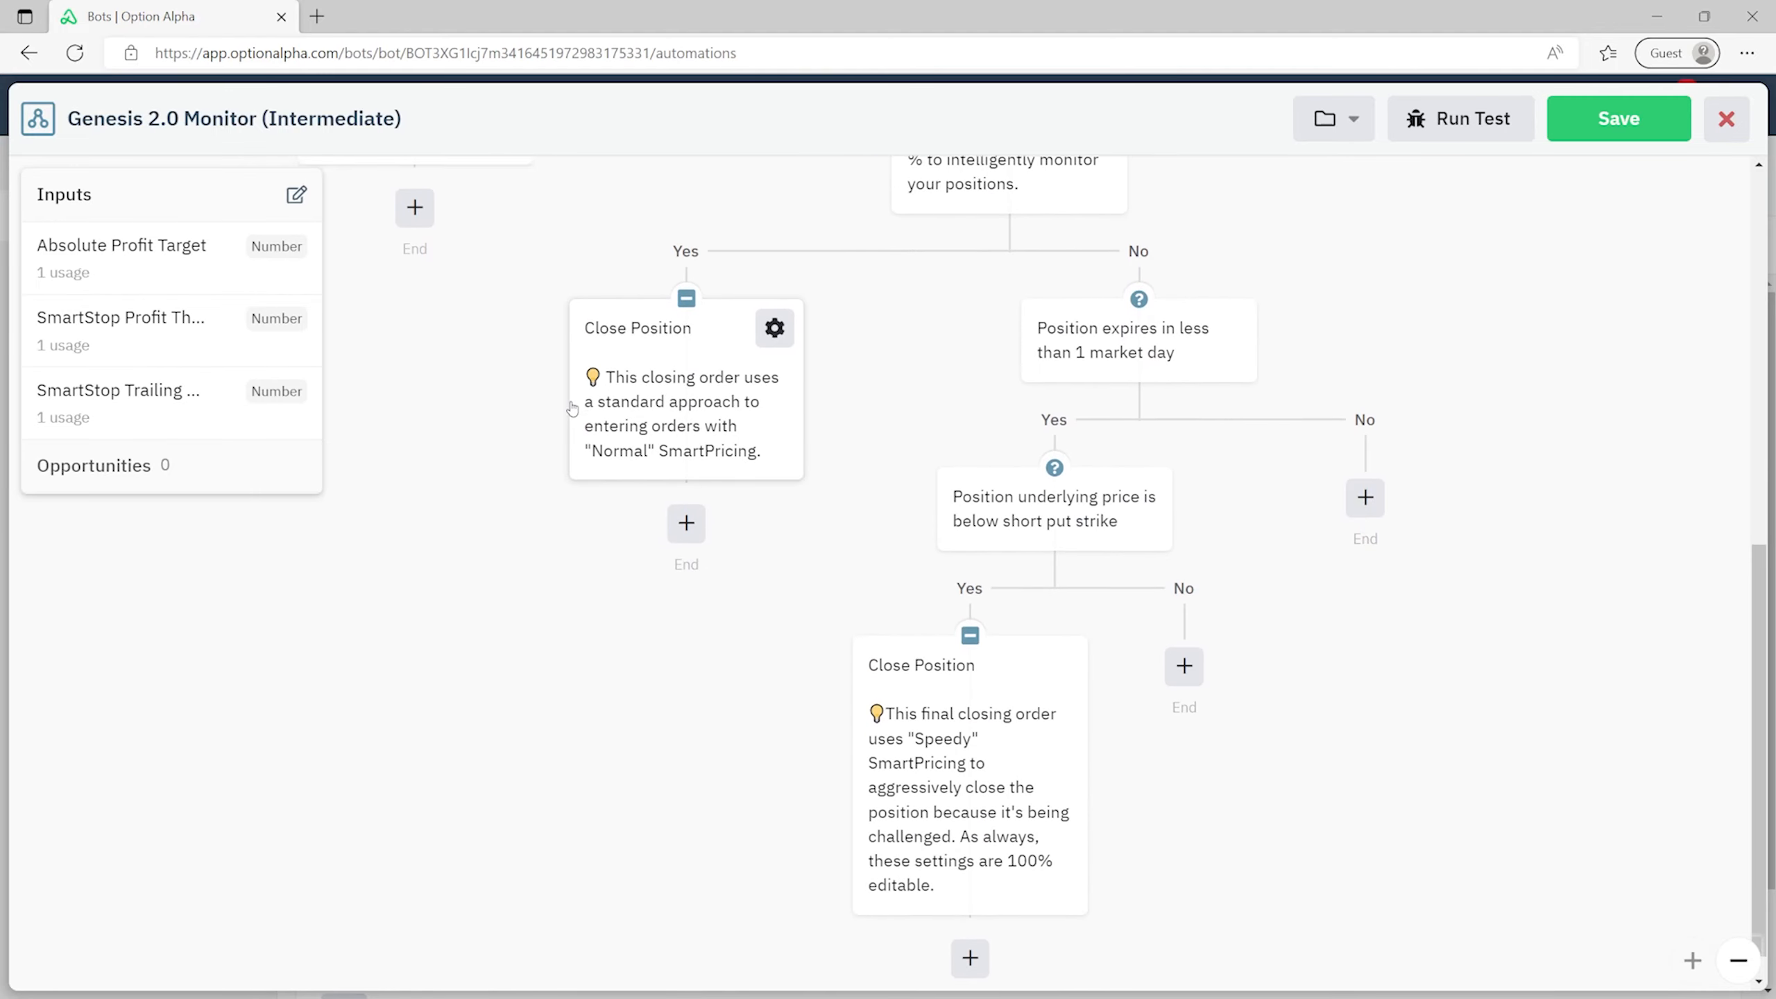
pyautogui.scroll(11, 615, 388)
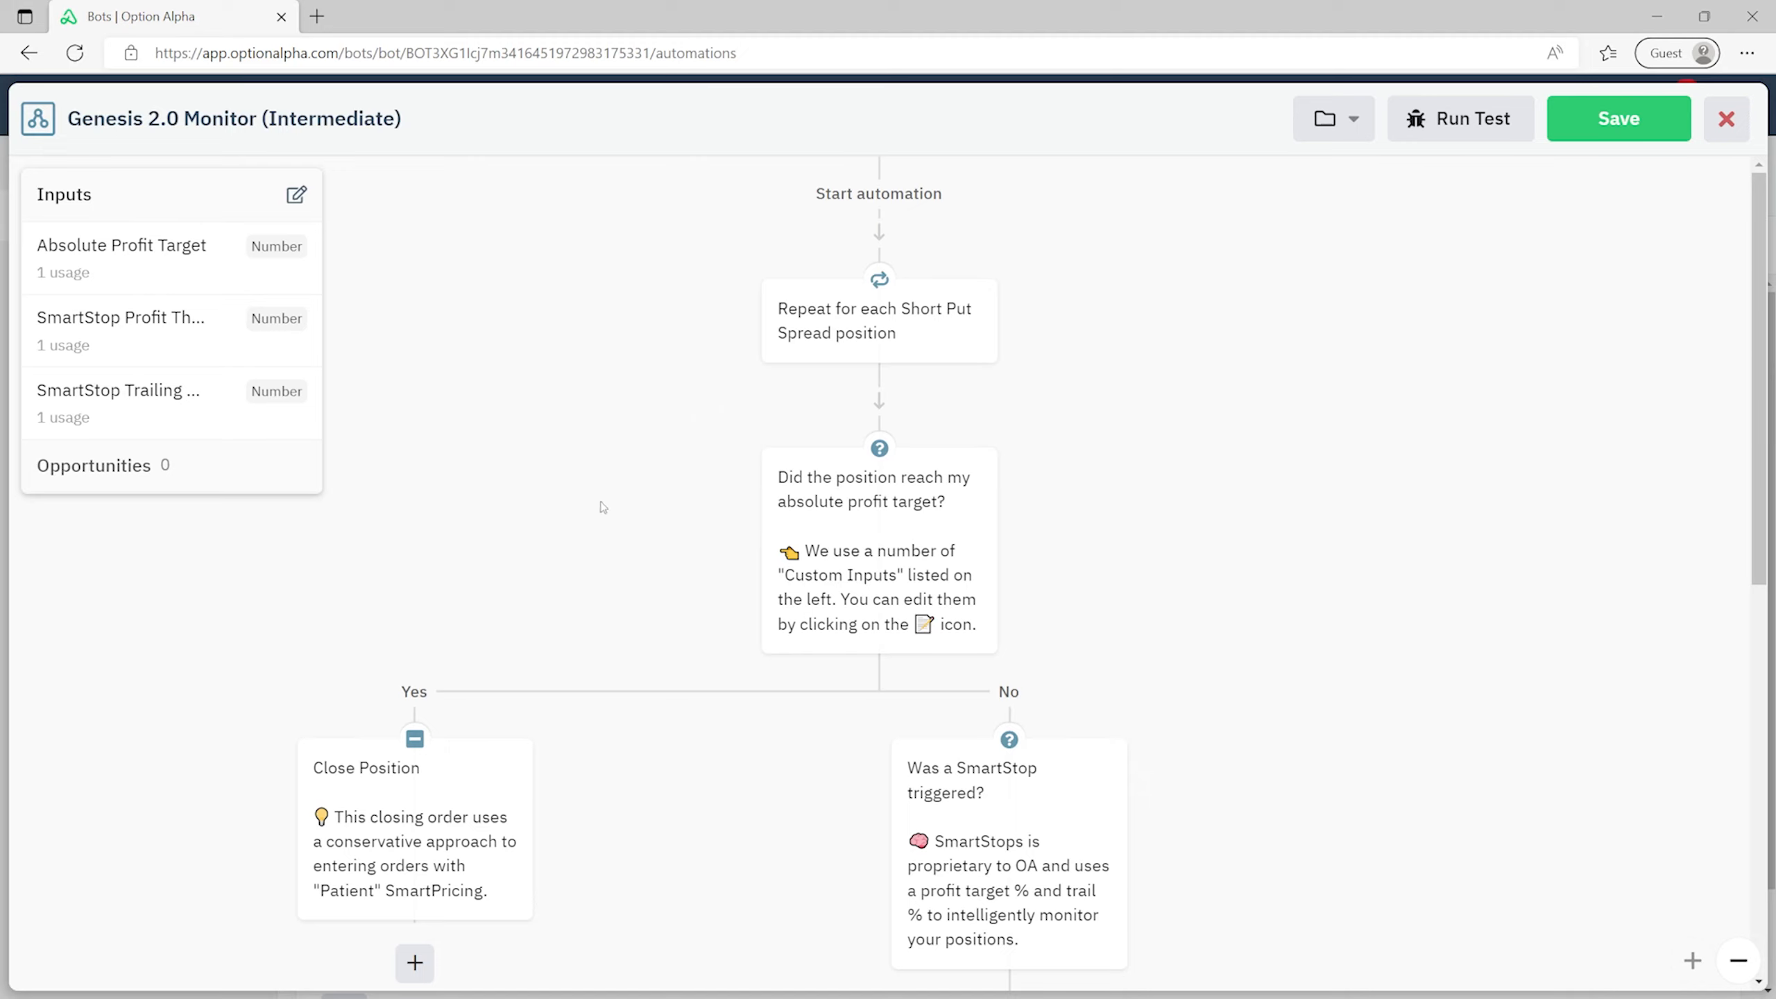
pyautogui.click(910, 517)
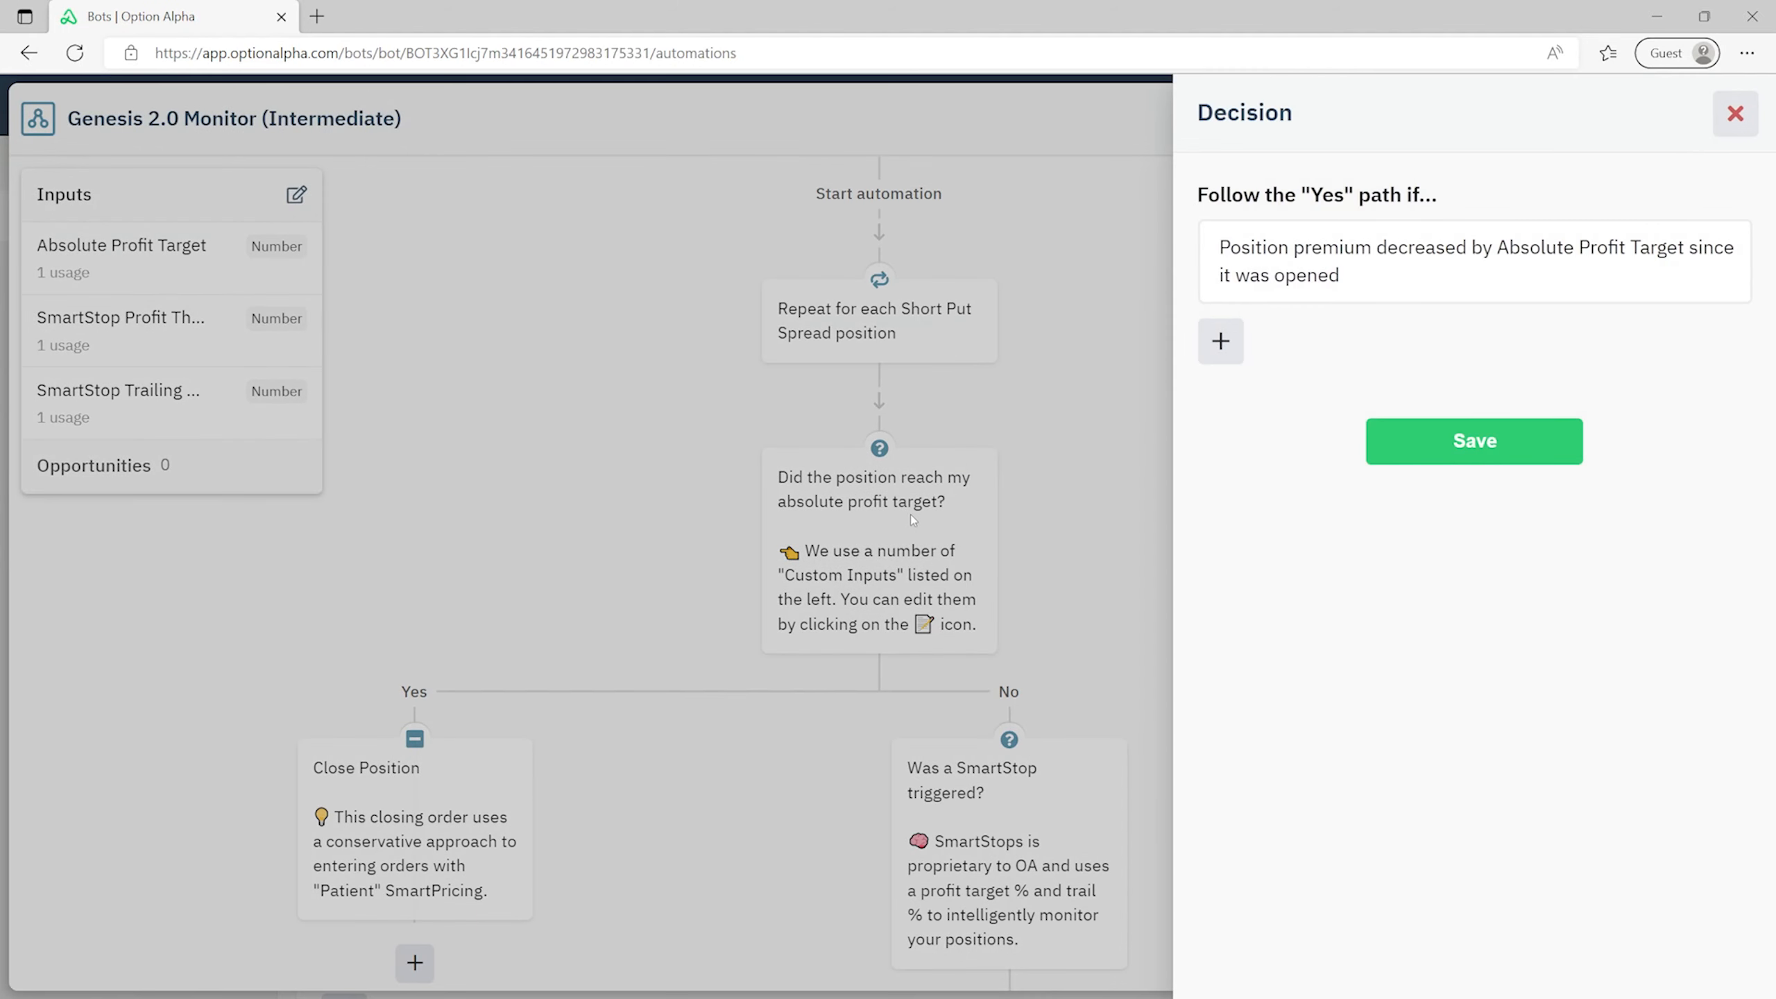
pyautogui.click(1387, 284)
pyautogui.click(1615, 217)
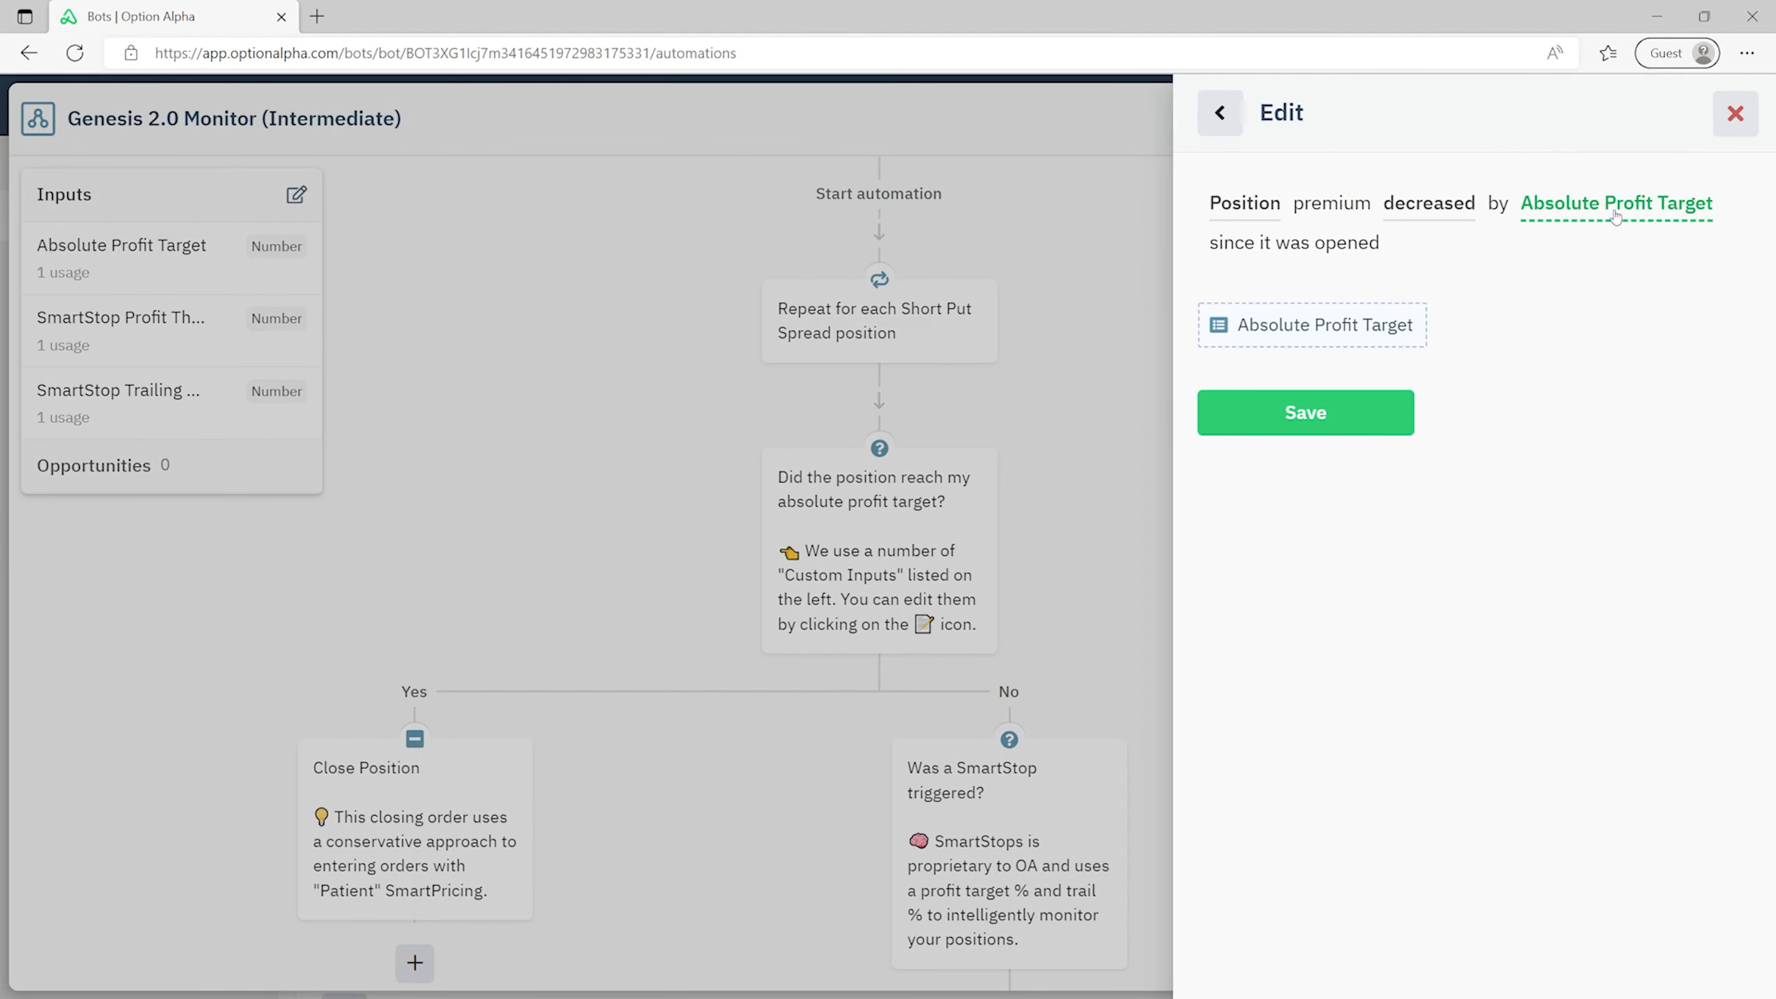
# - Check the automation inputs list, then close it and the monitor editor
pyautogui.click(1371, 323)
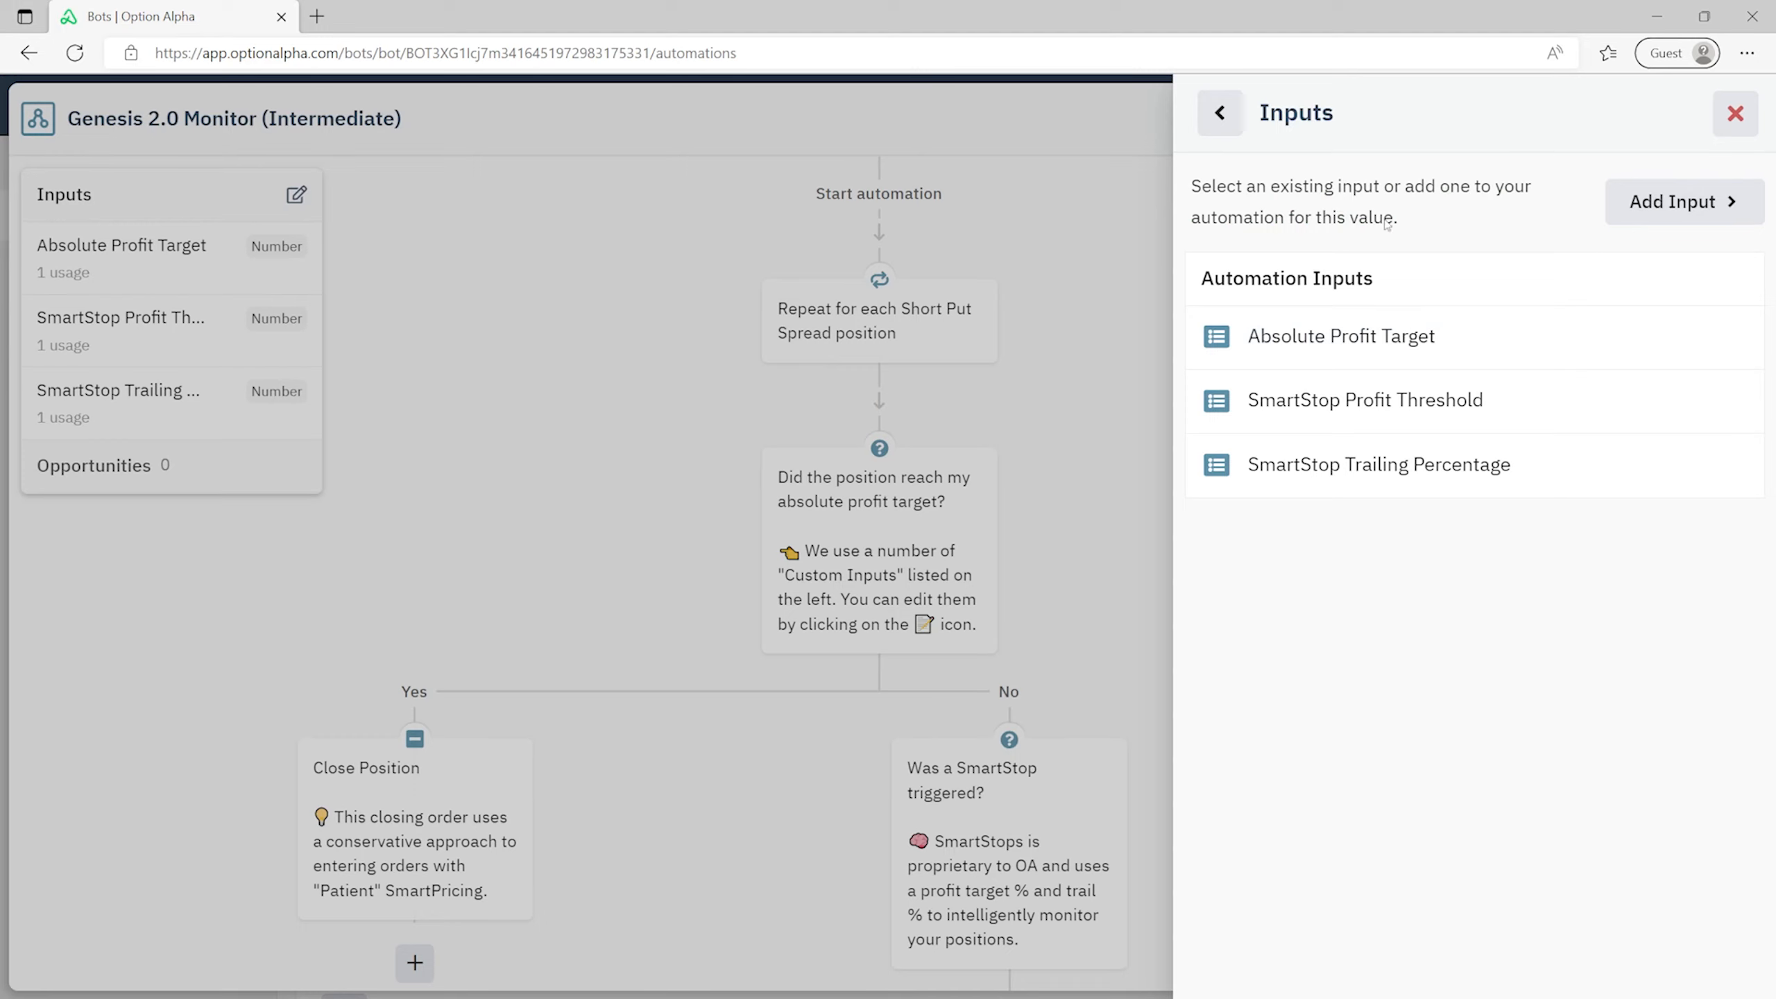
pyautogui.click(1729, 118)
pyautogui.click(1725, 119)
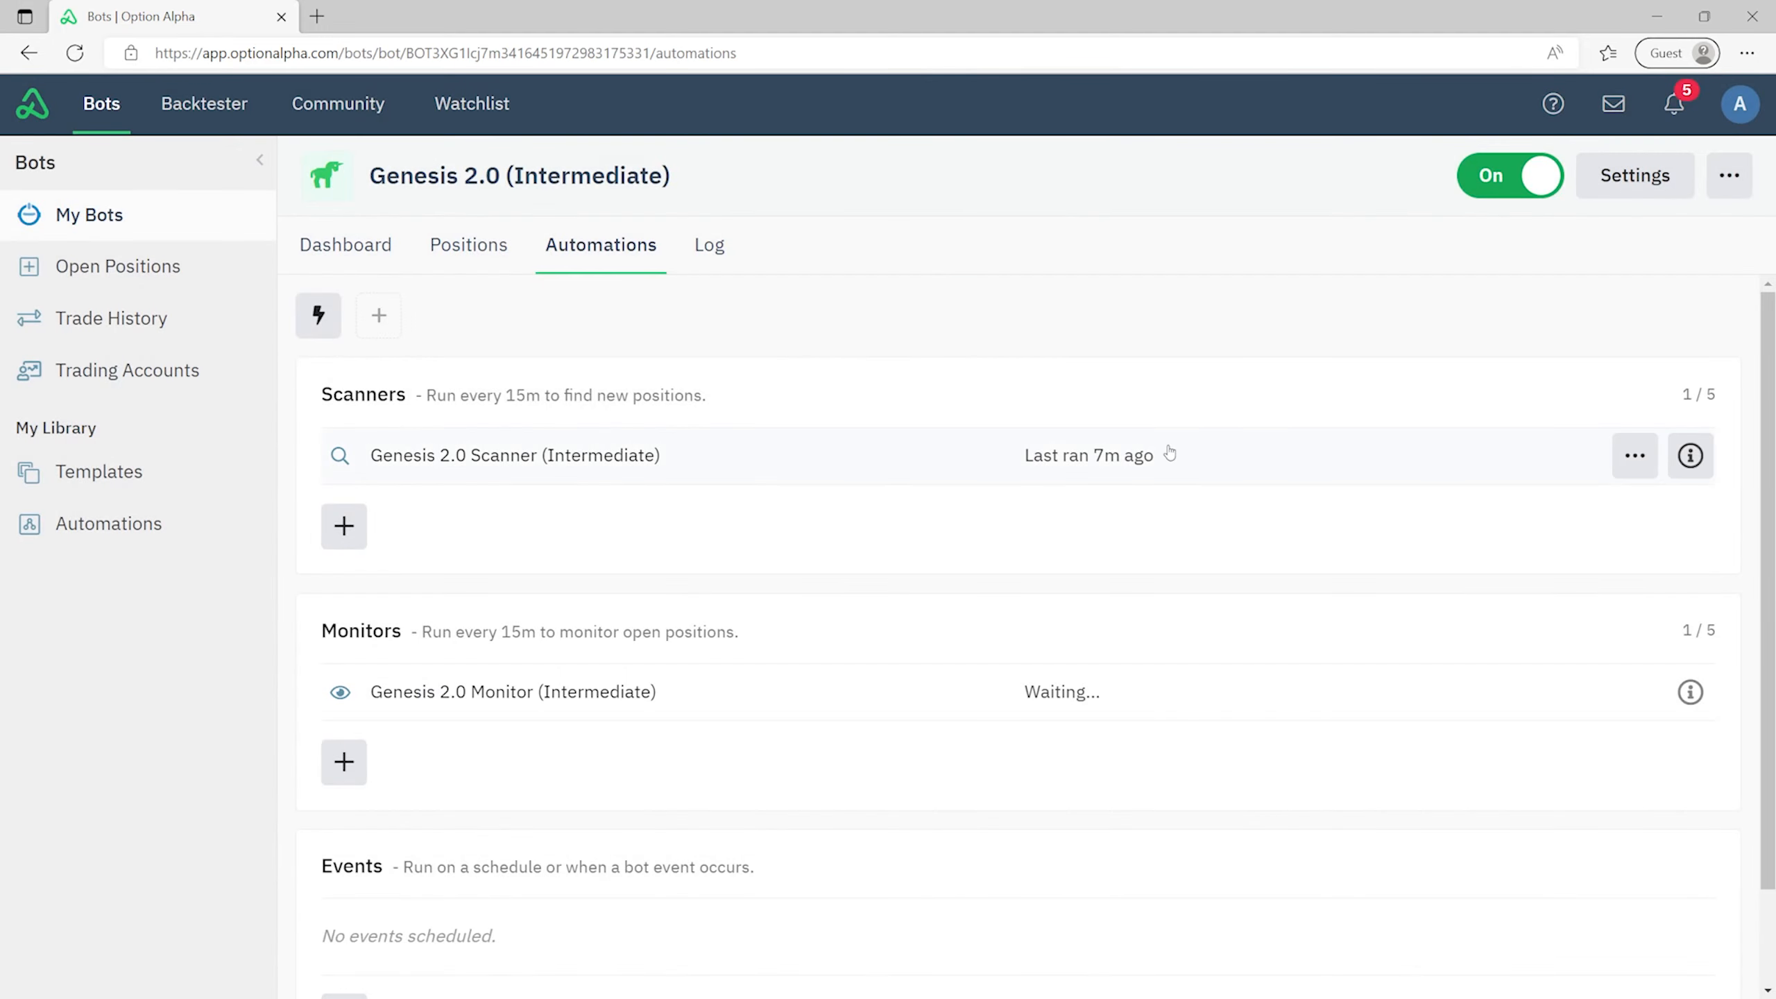
# - Review the Monitor inputs: Absolute Profit Target 75, SmartStop Profit Threshold 50, Trailing Percentage 10
pyautogui.click(1698, 695)
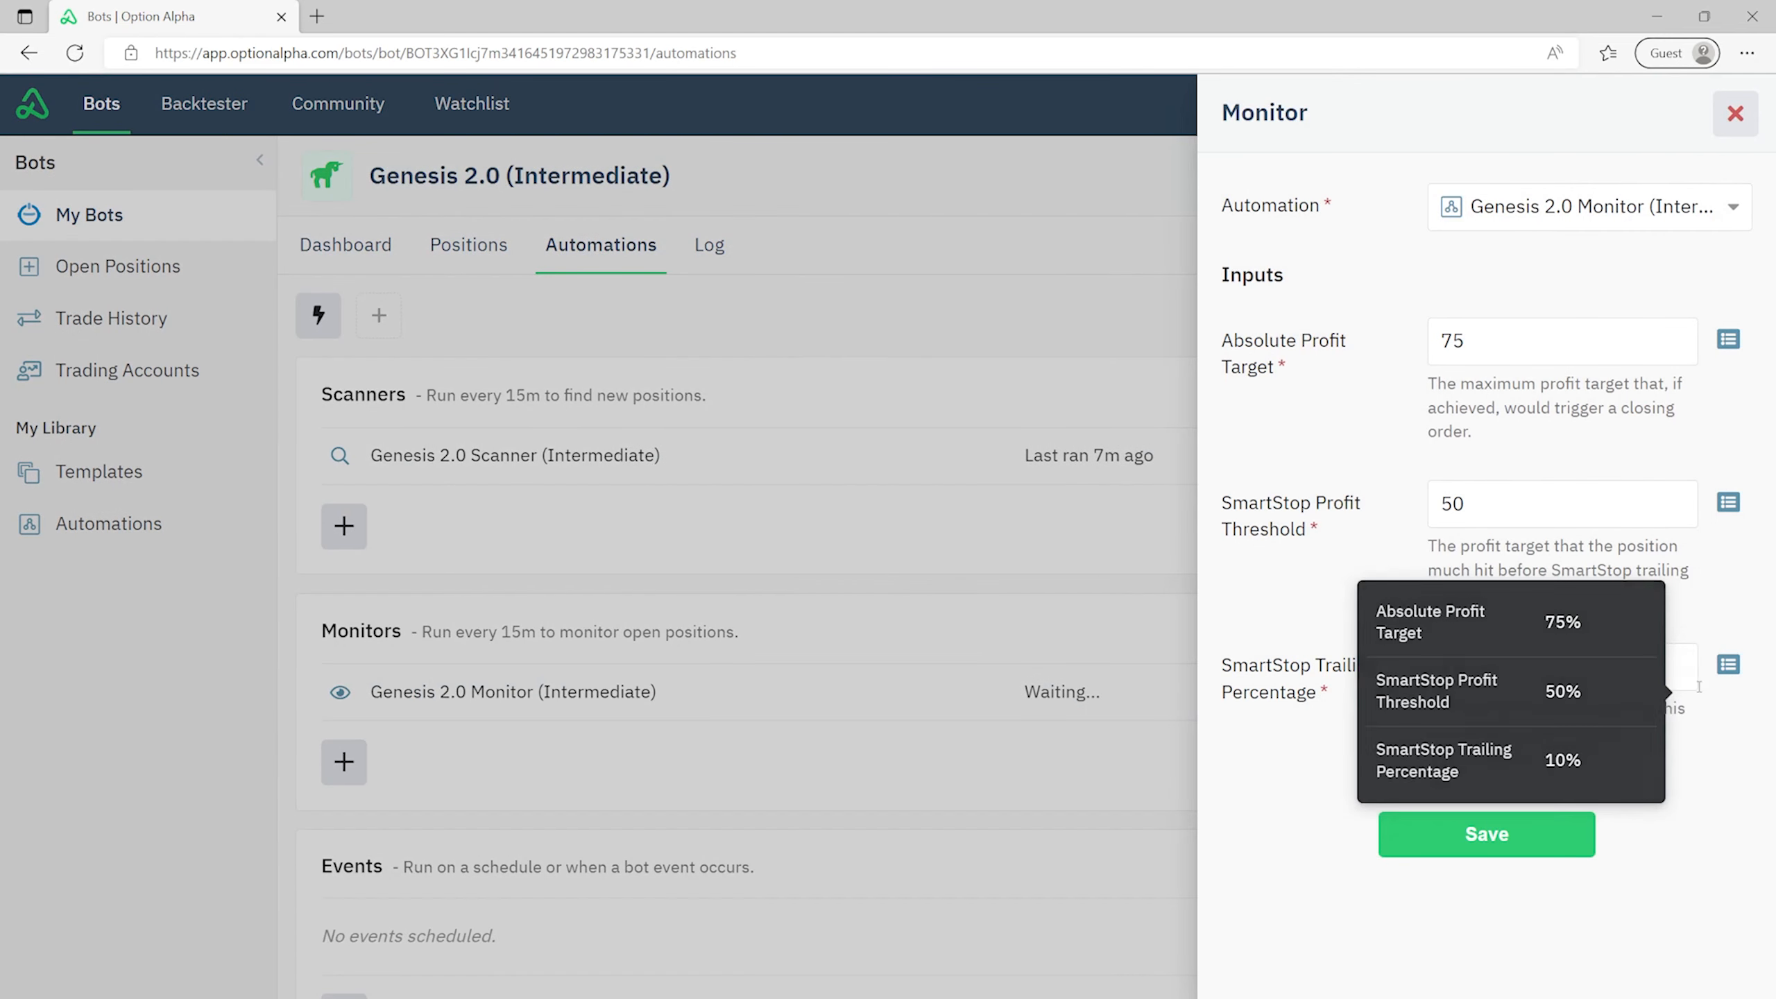
pyautogui.moveTo(1235, 342); pyautogui.dragTo(1280, 383)
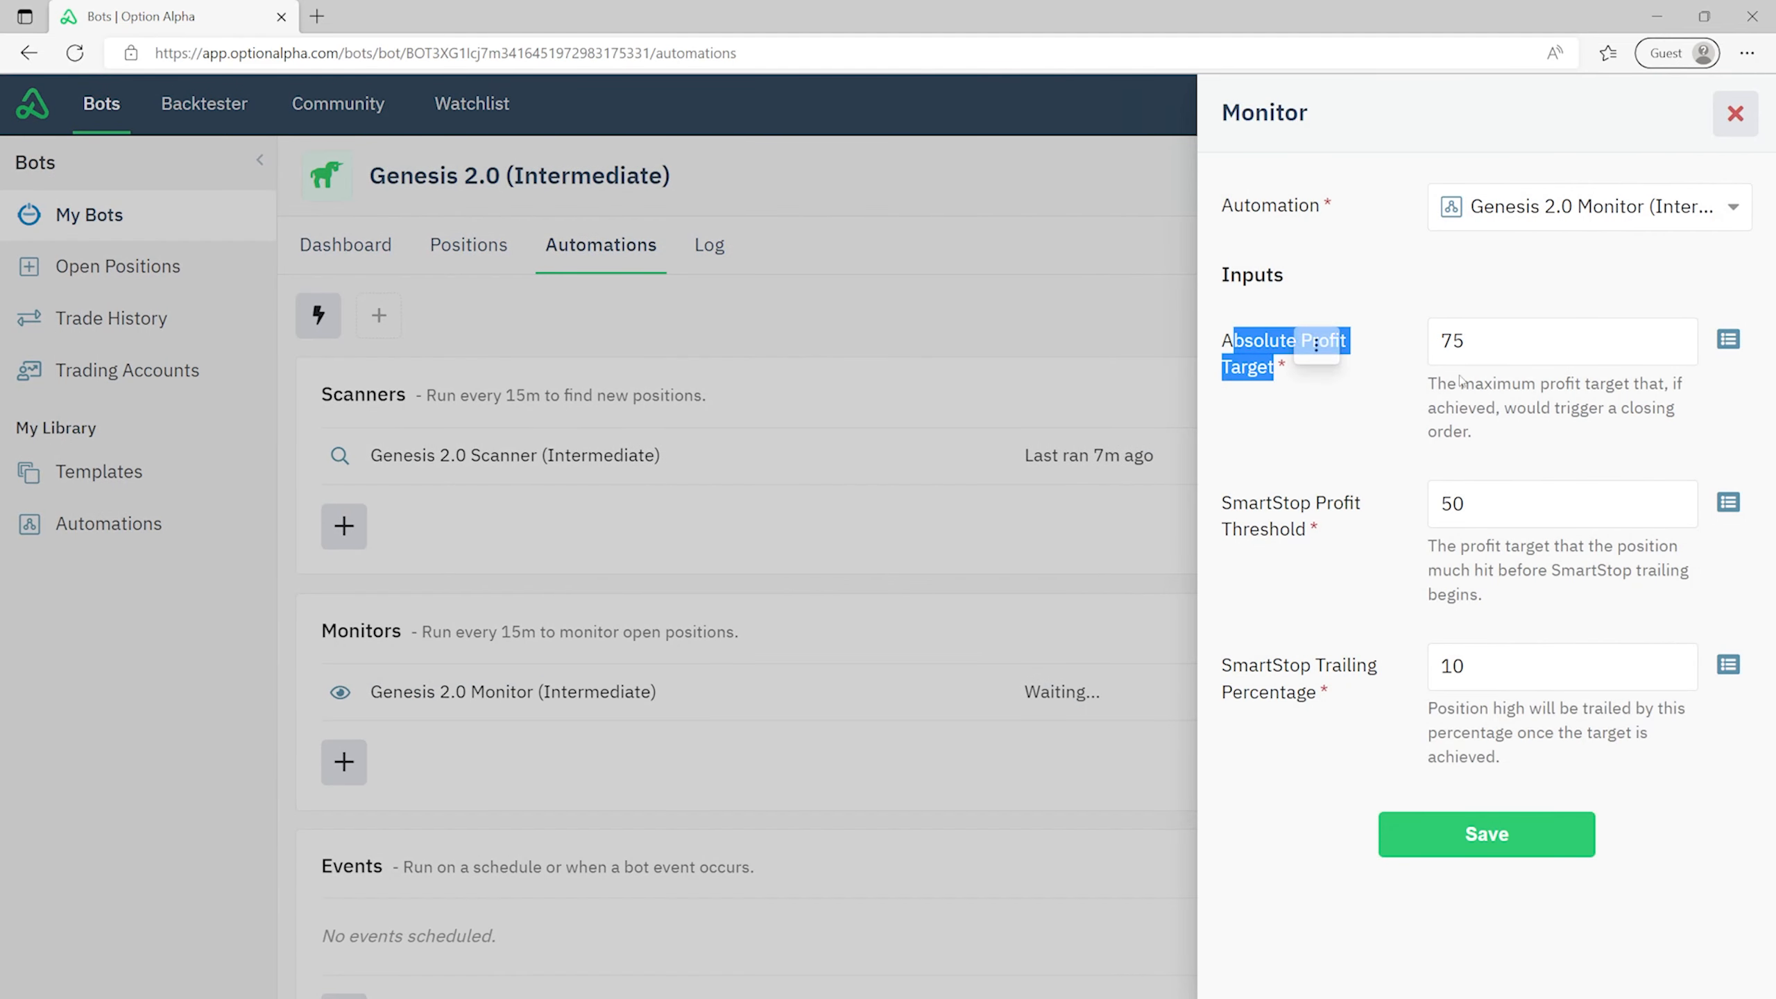
pyautogui.doubleClick(1522, 344)
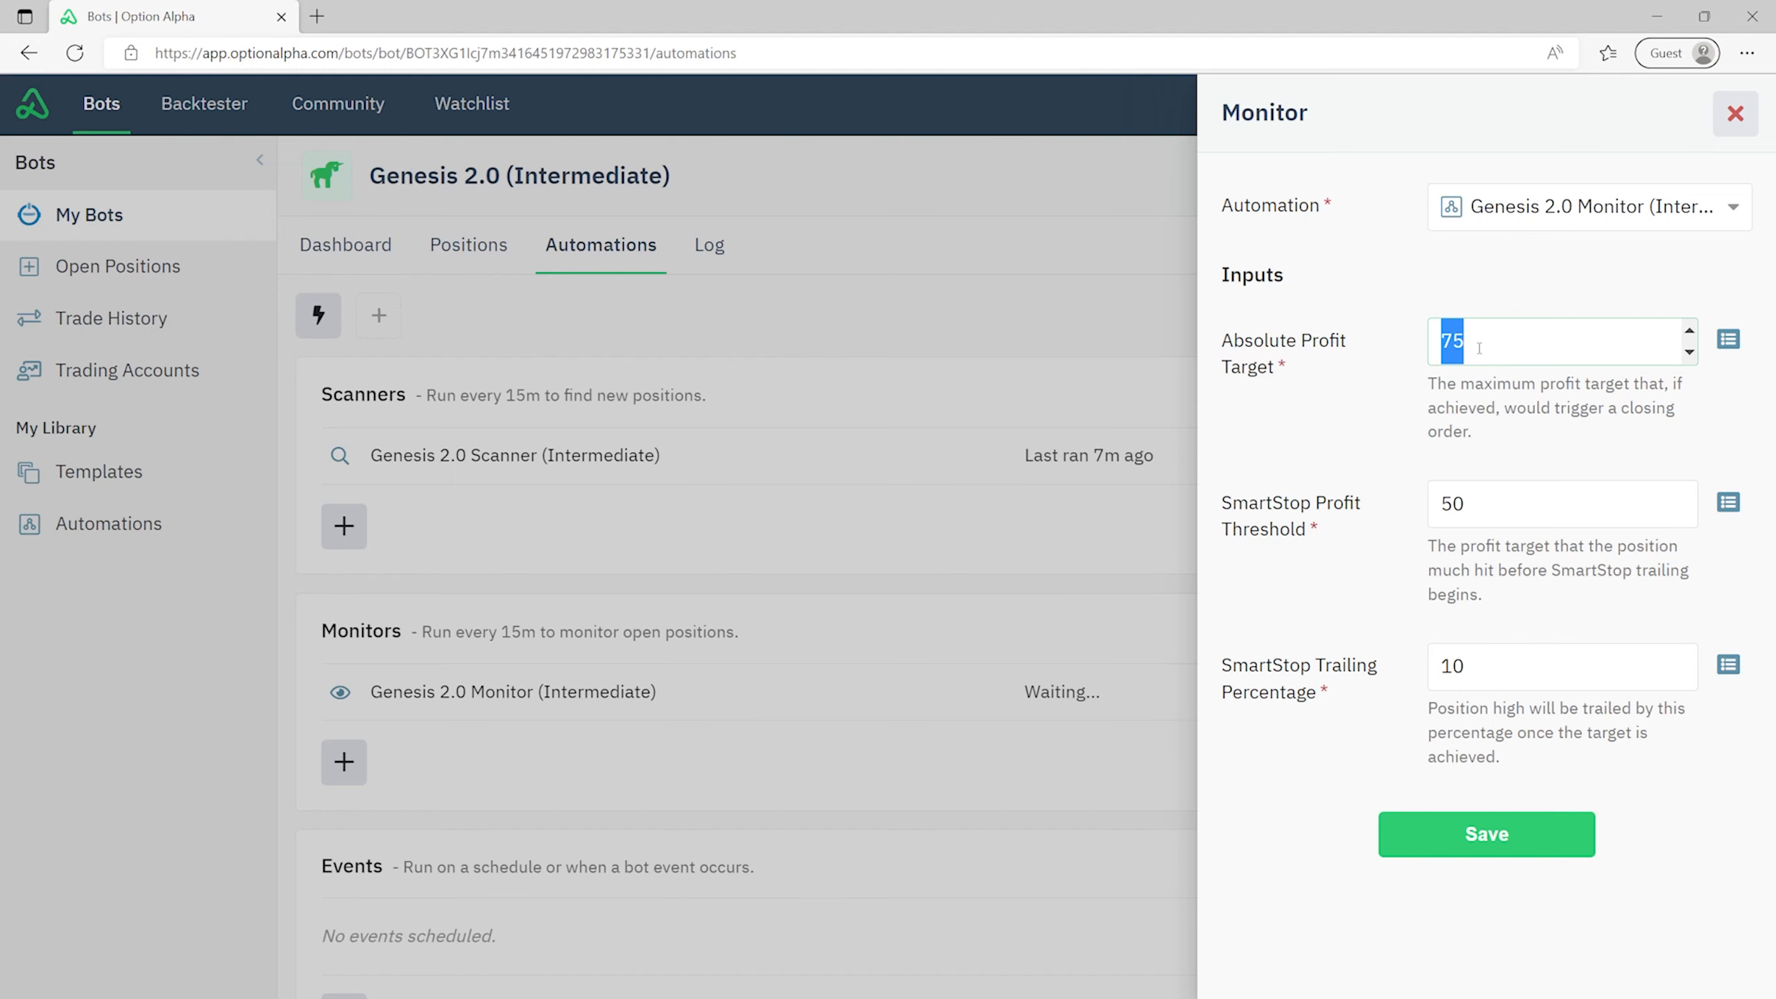
pyautogui.click(1720, 142)
# - Reopen the monitor flowchart and inspect the SmartStop decision's Profit Threshold condition
pyautogui.click(552, 698)
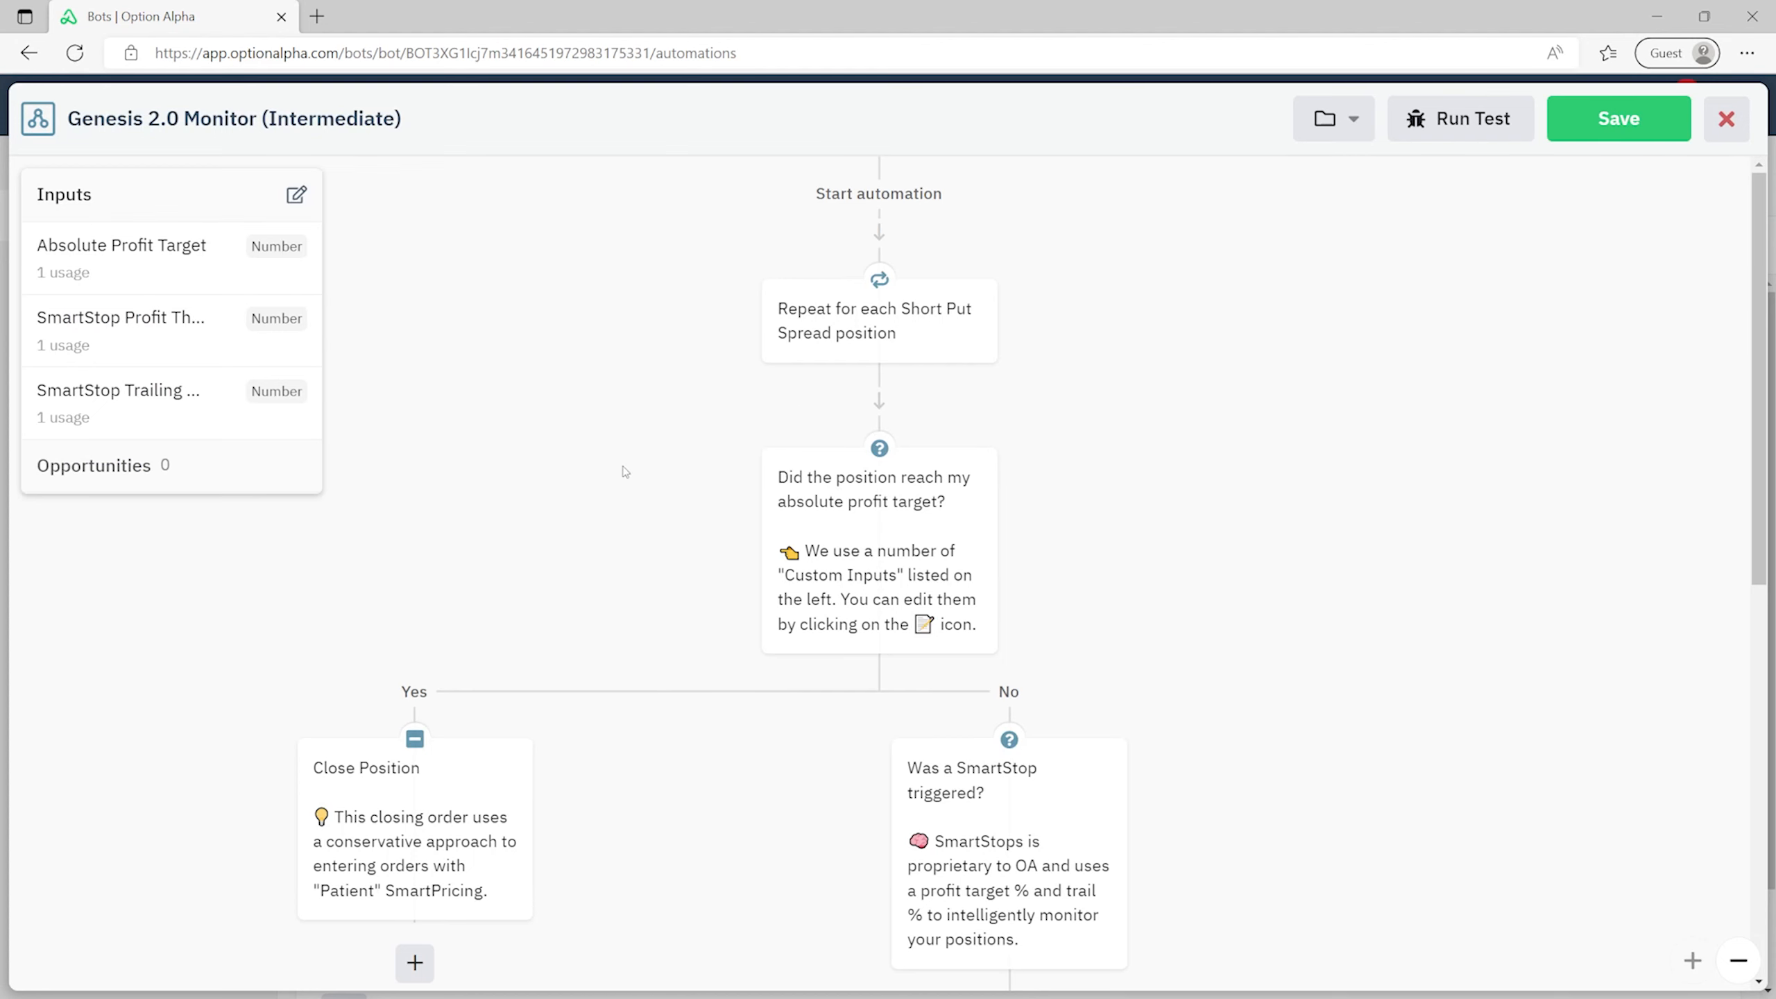
pyautogui.scroll(-3, 622, 476)
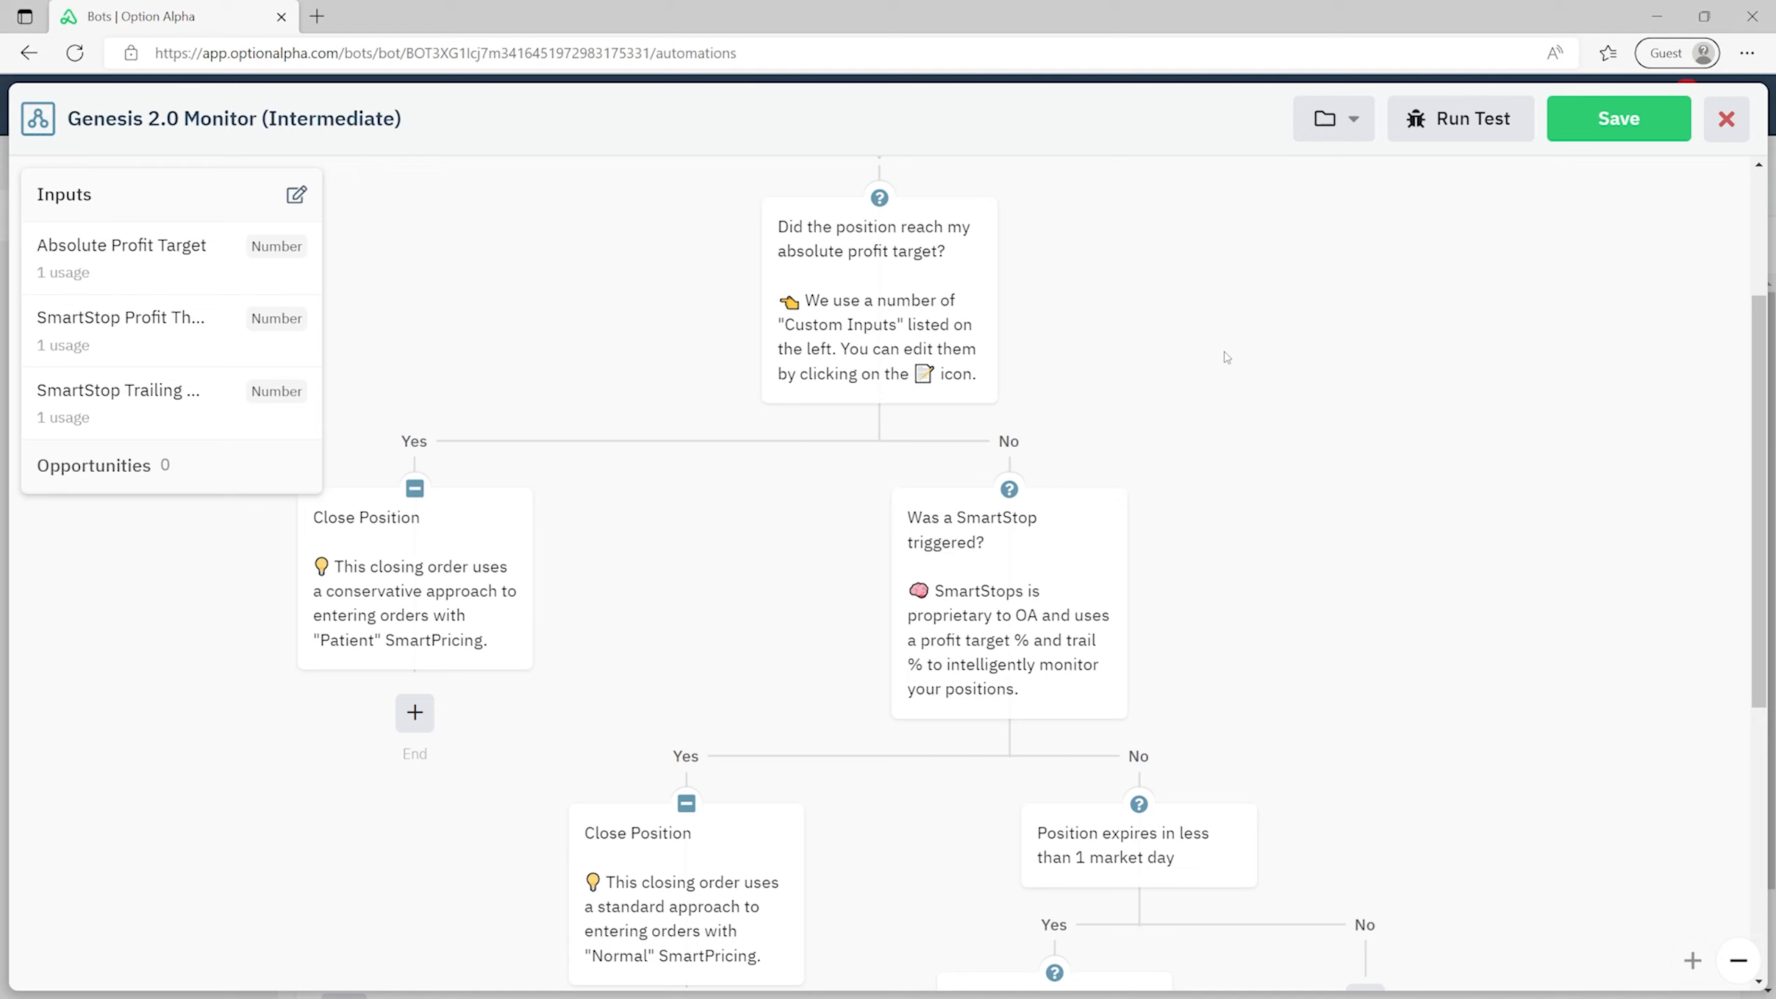
pyautogui.moveTo(1063, 564)
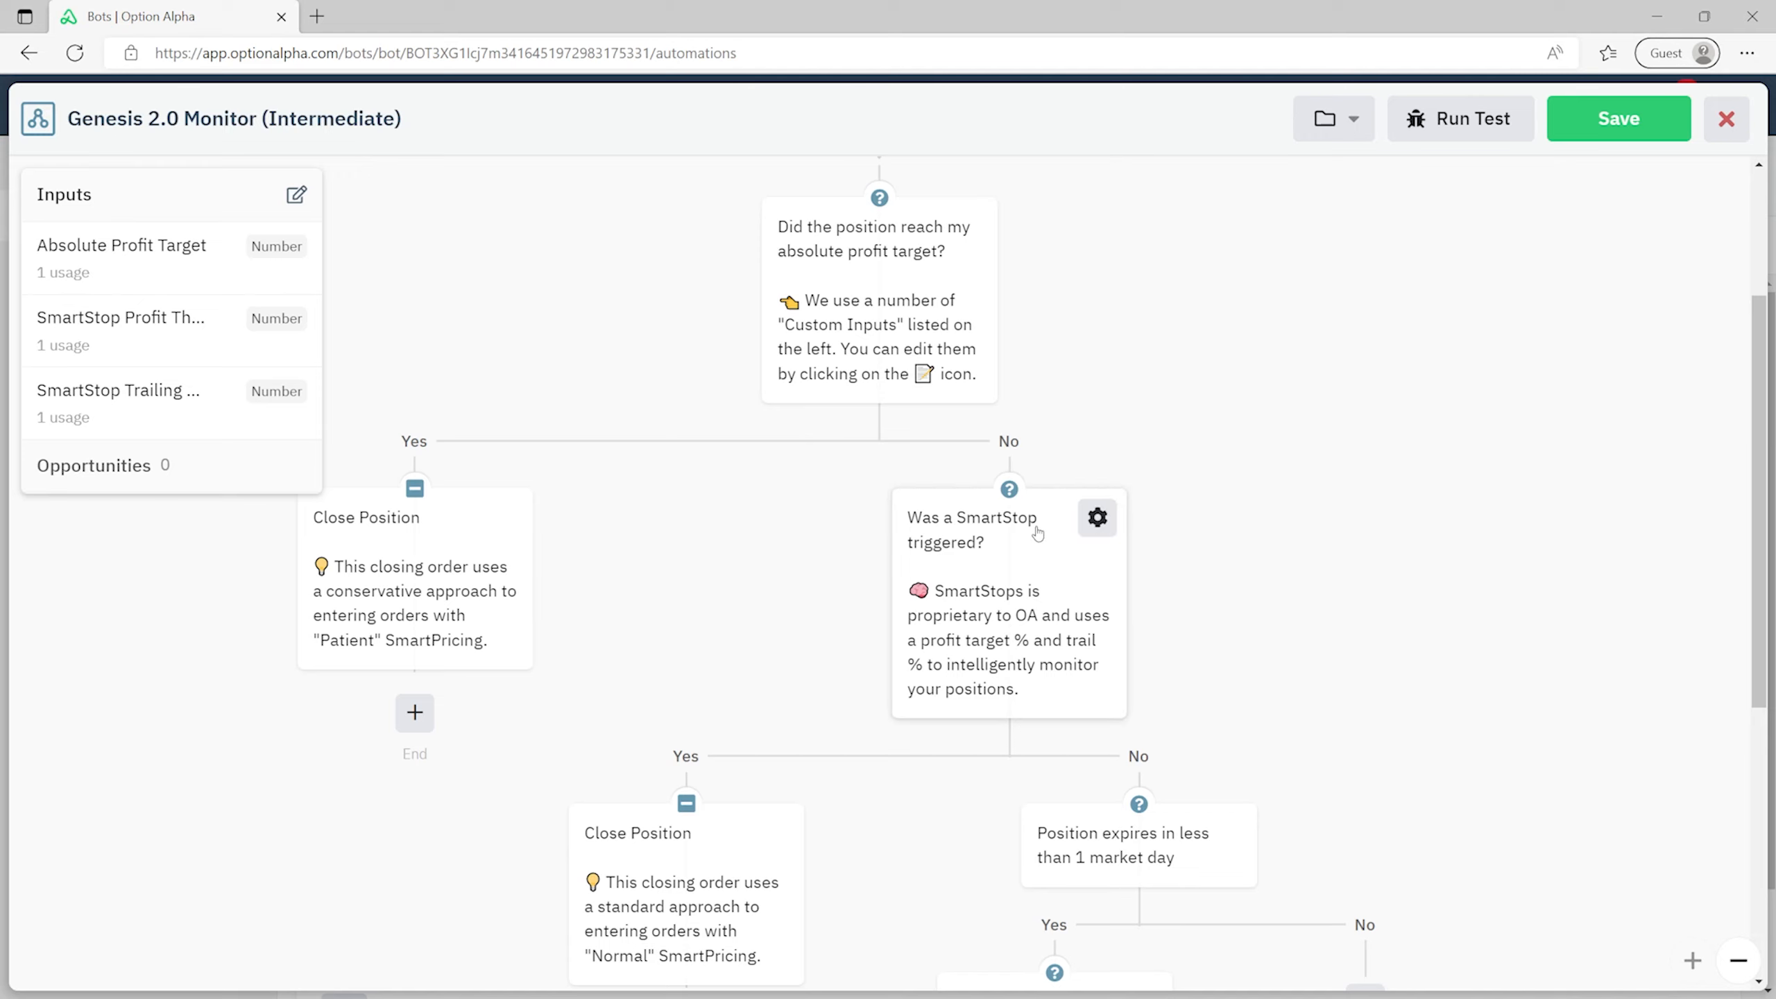
pyautogui.scroll(-2, 1034, 534)
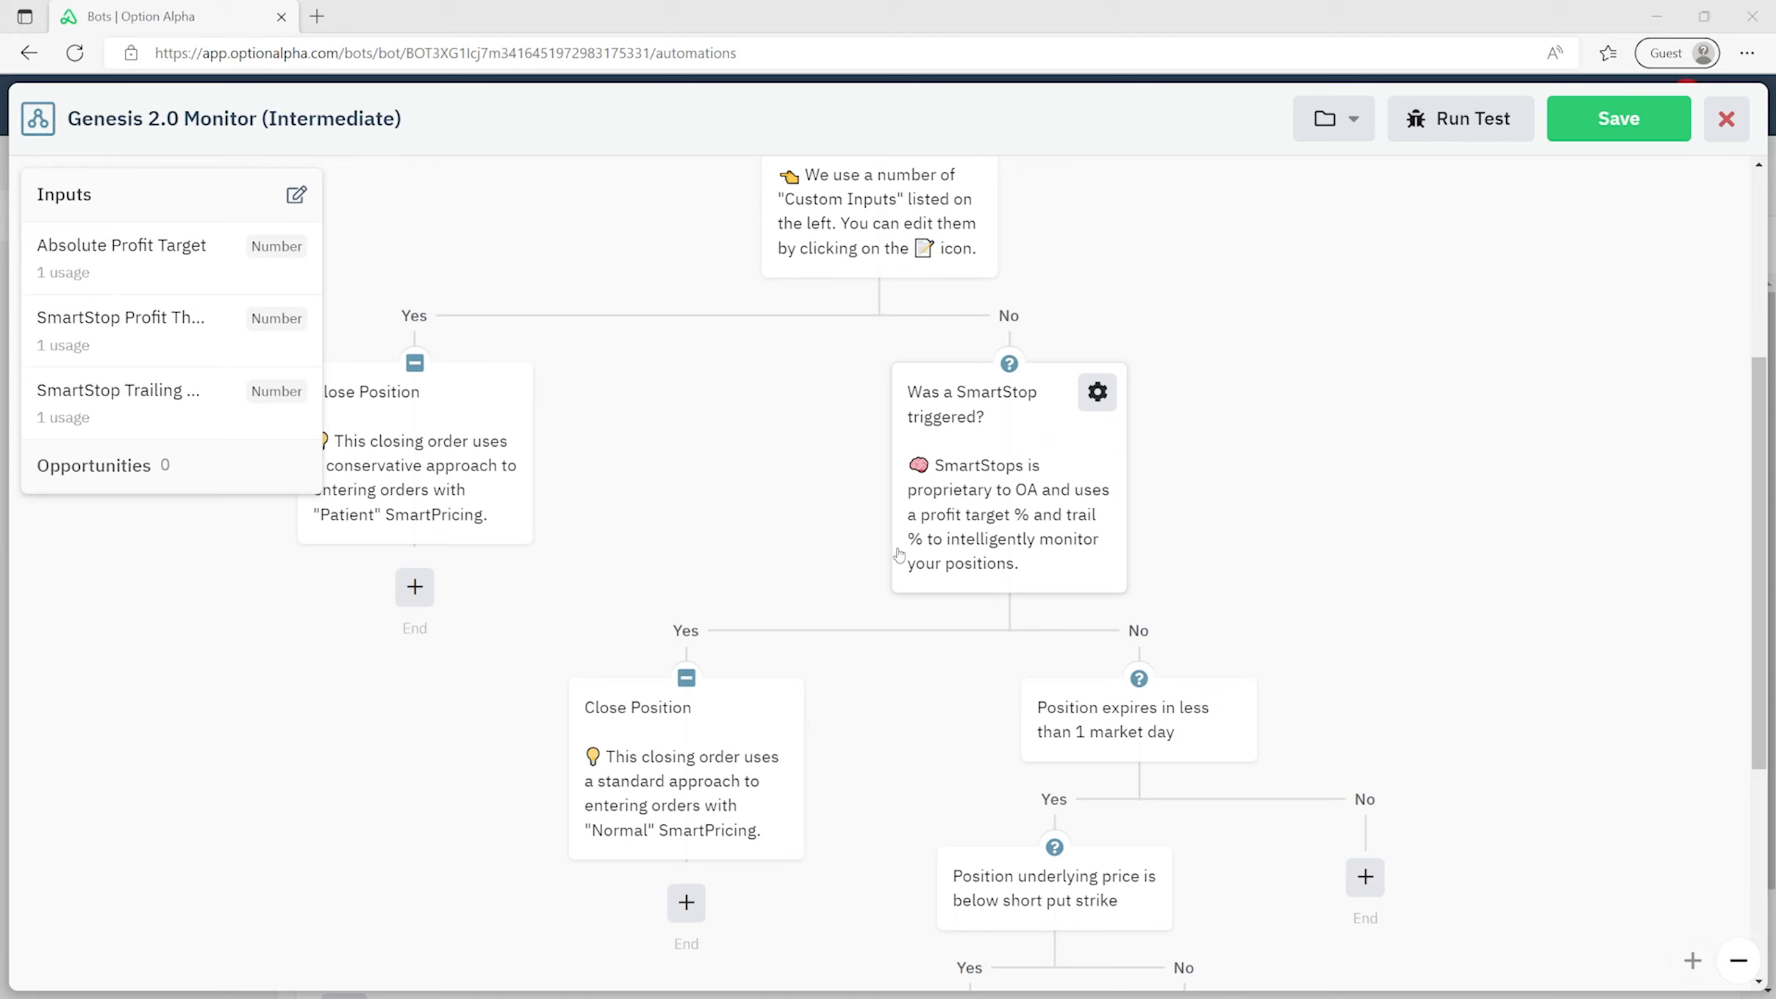
pyautogui.click(960, 486)
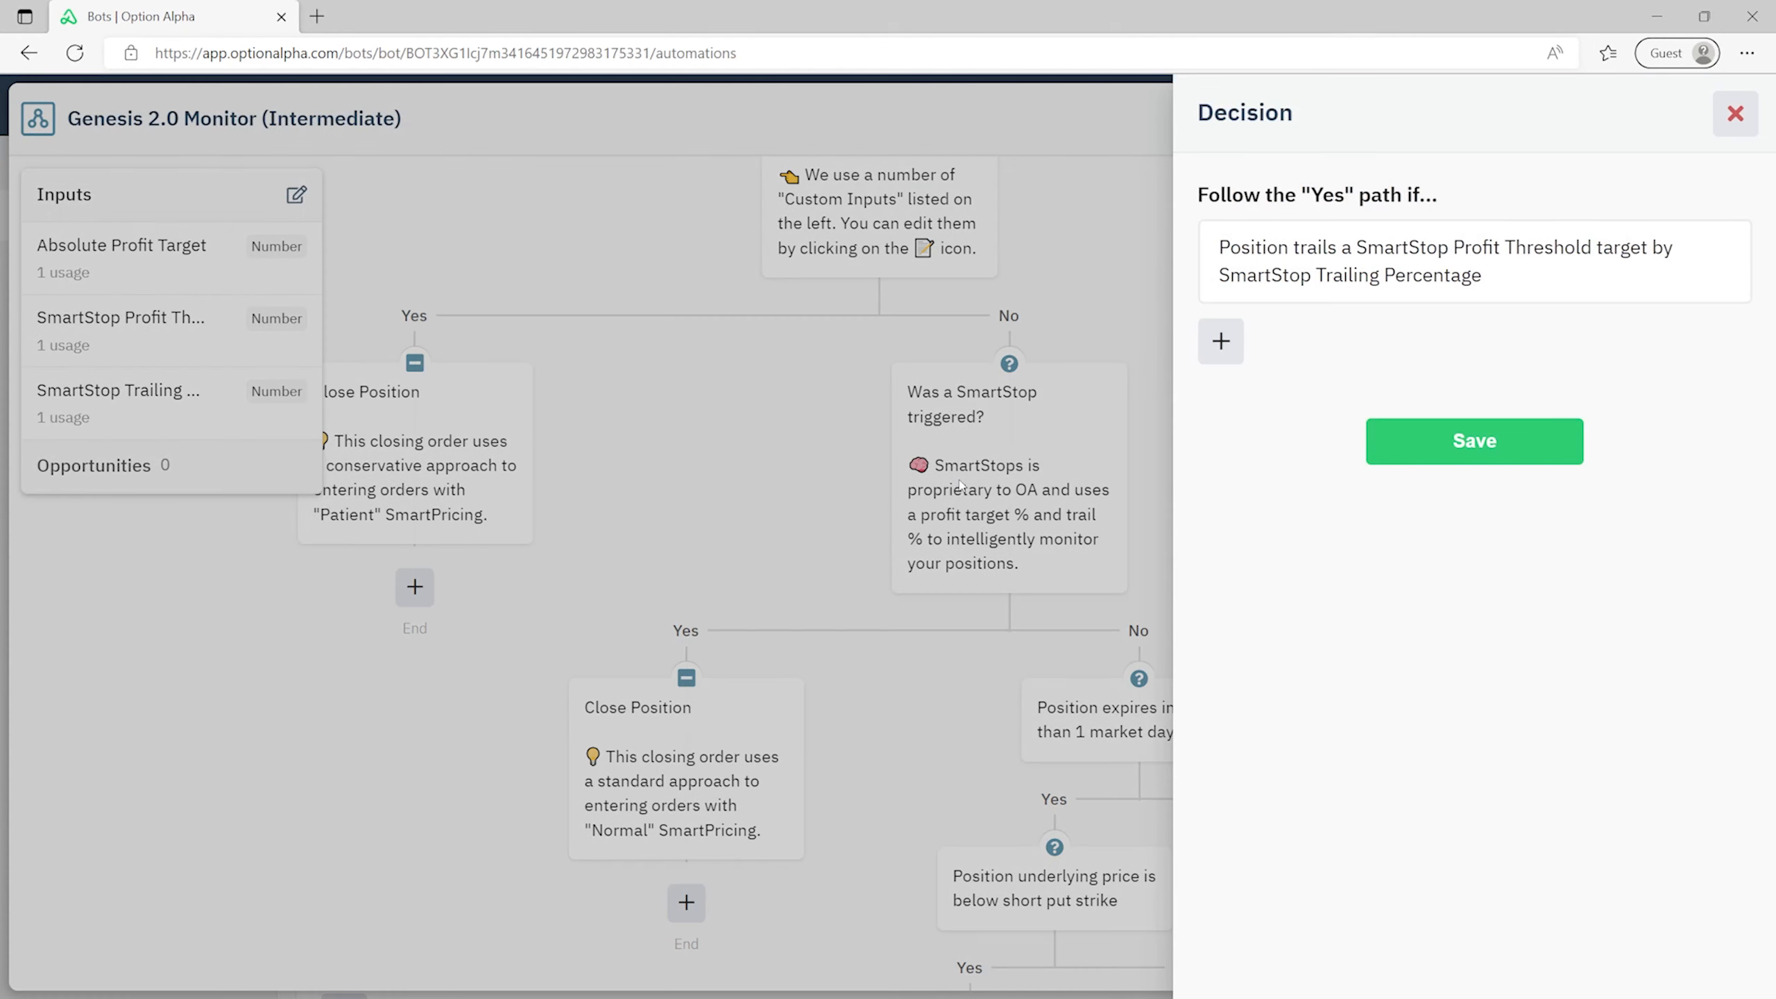
pyautogui.click(1478, 253)
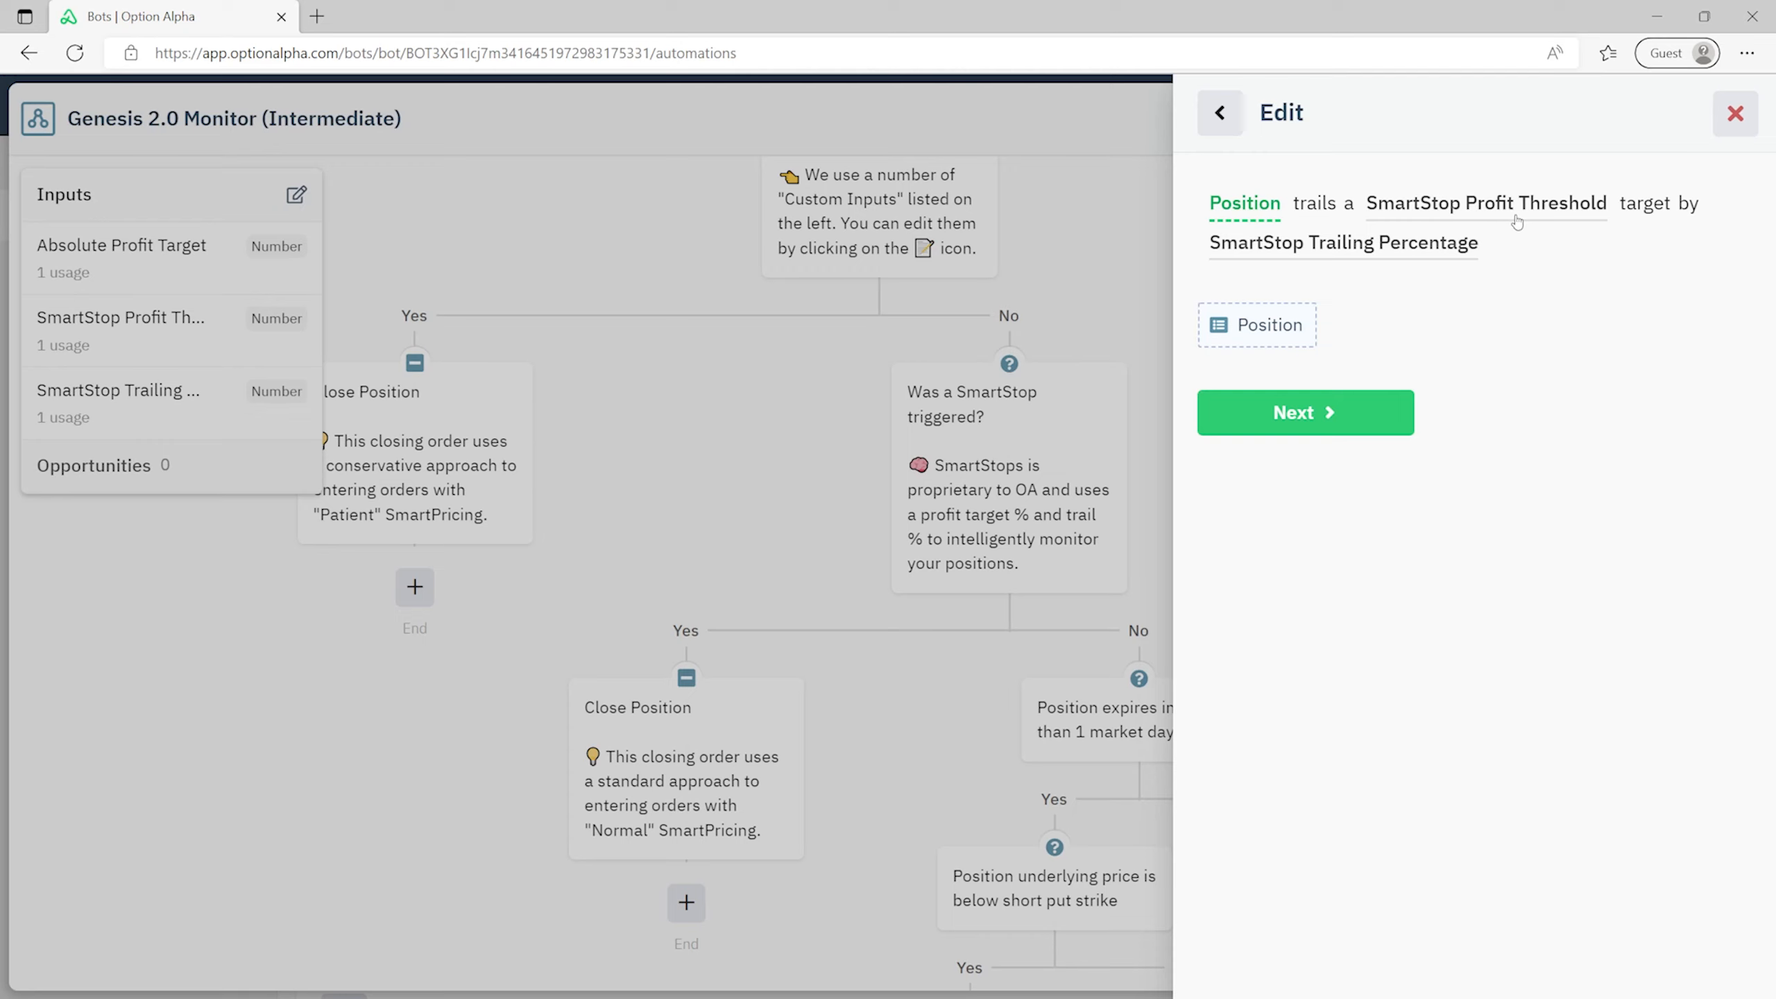
pyautogui.click(1458, 212)
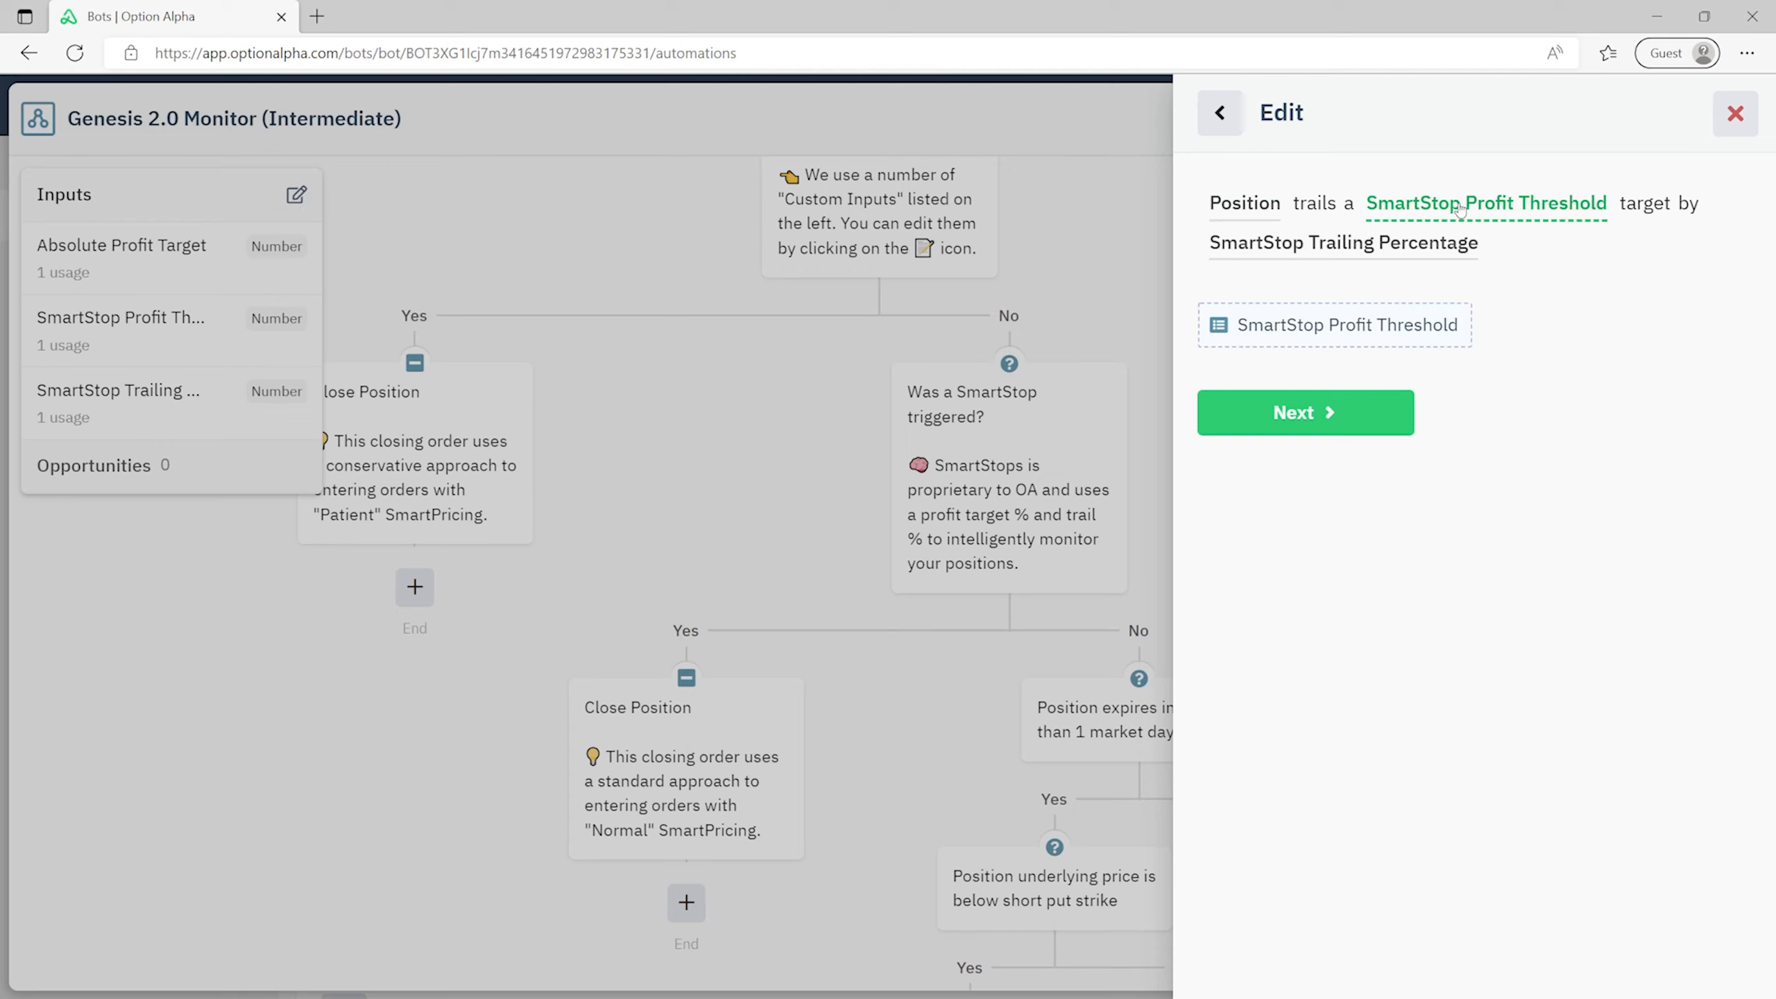
# - Check which automation inputs supply the value, then close the inputs list and editor
pyautogui.click(1363, 329)
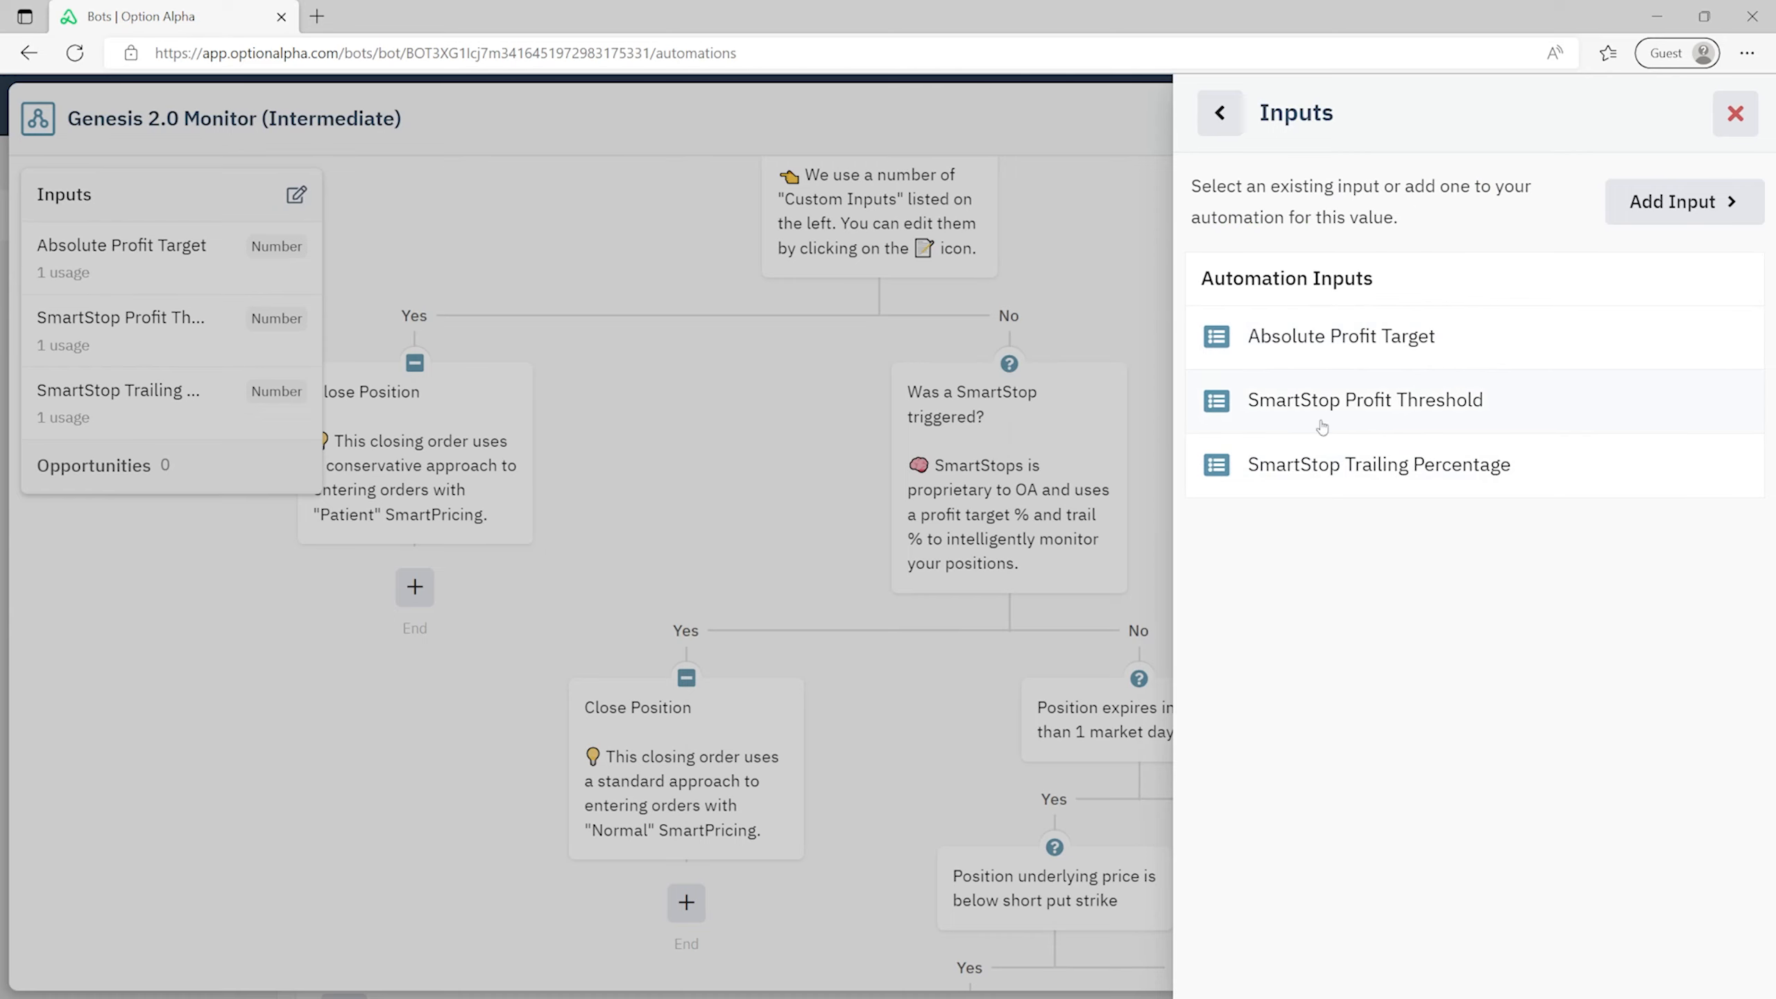
pyautogui.click(1736, 118)
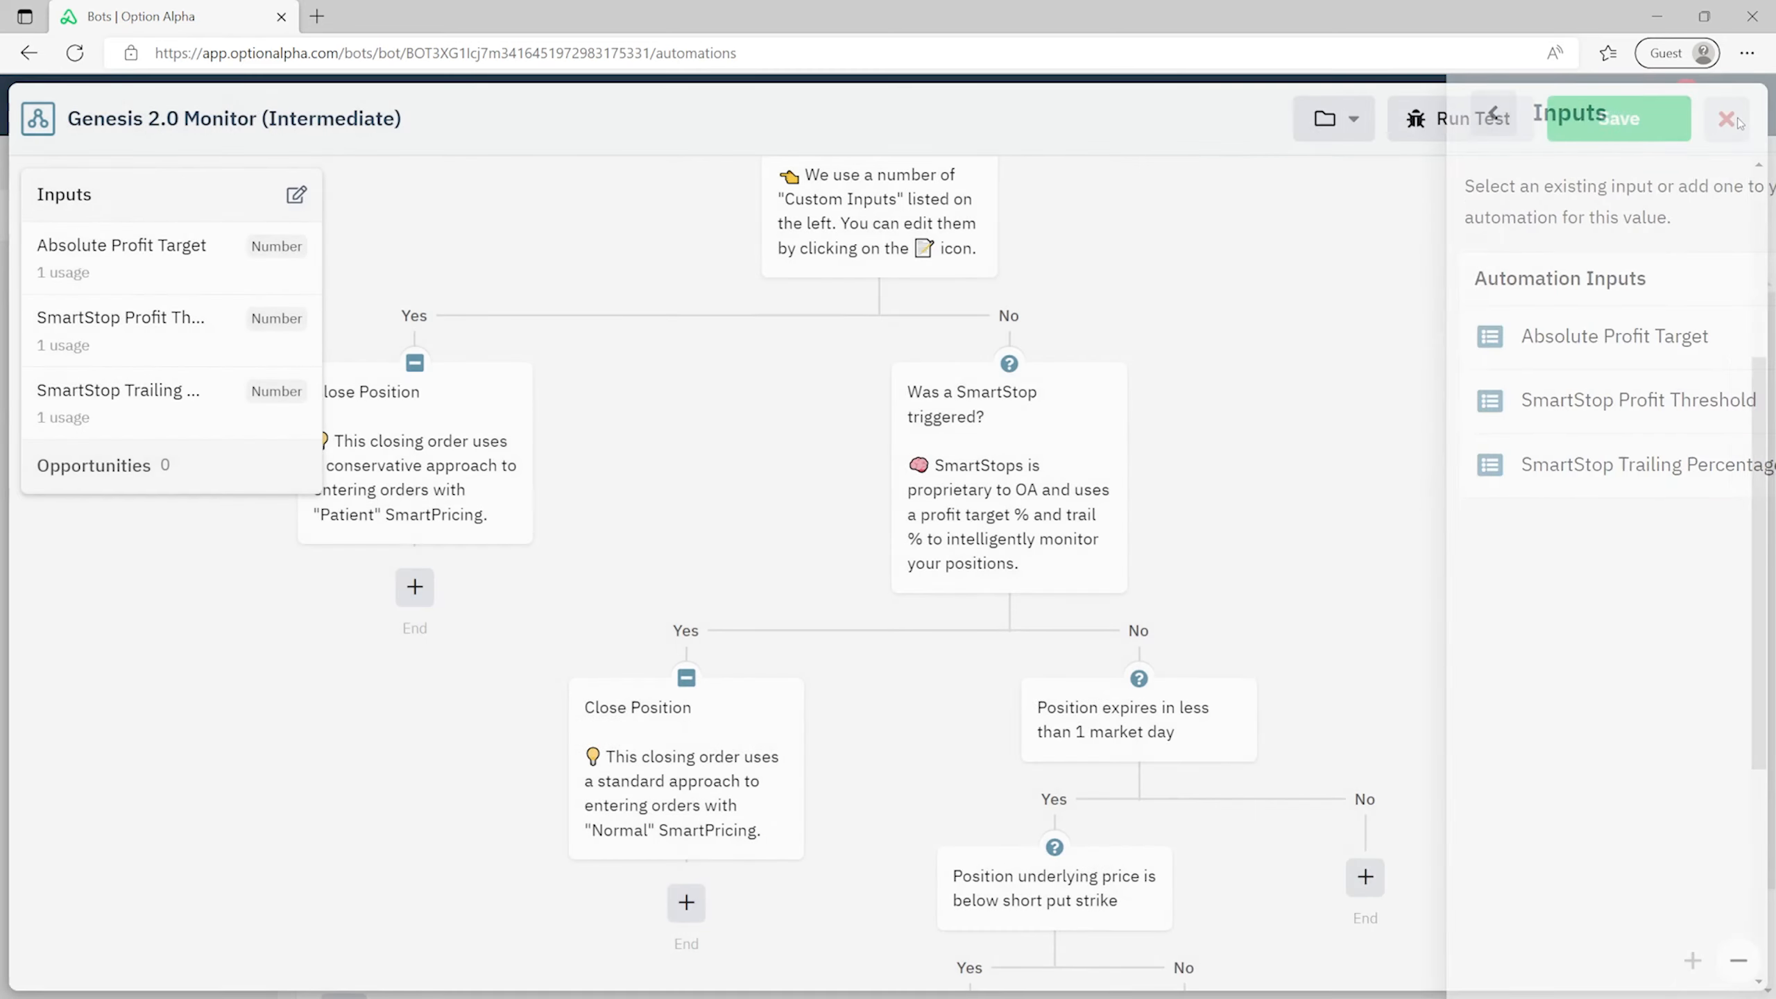
pyautogui.click(1727, 119)
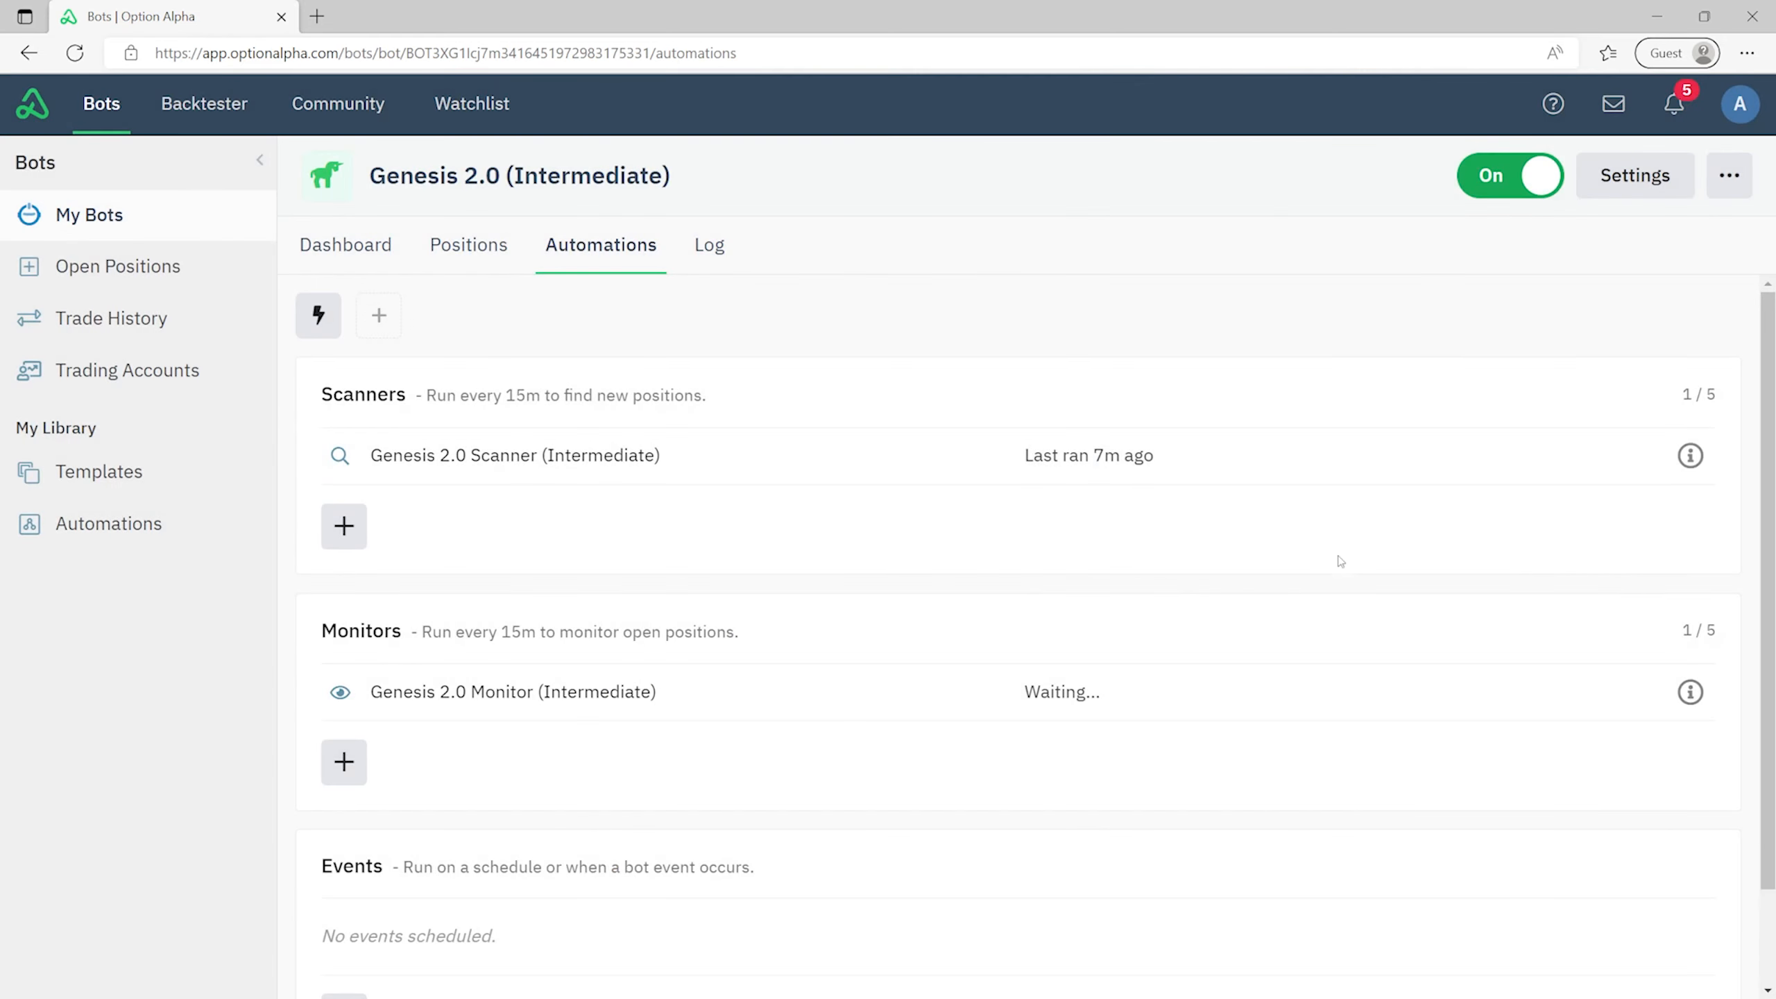
pyautogui.click(1692, 692)
pyautogui.moveTo(1244, 509); pyautogui.dragTo(1306, 533)
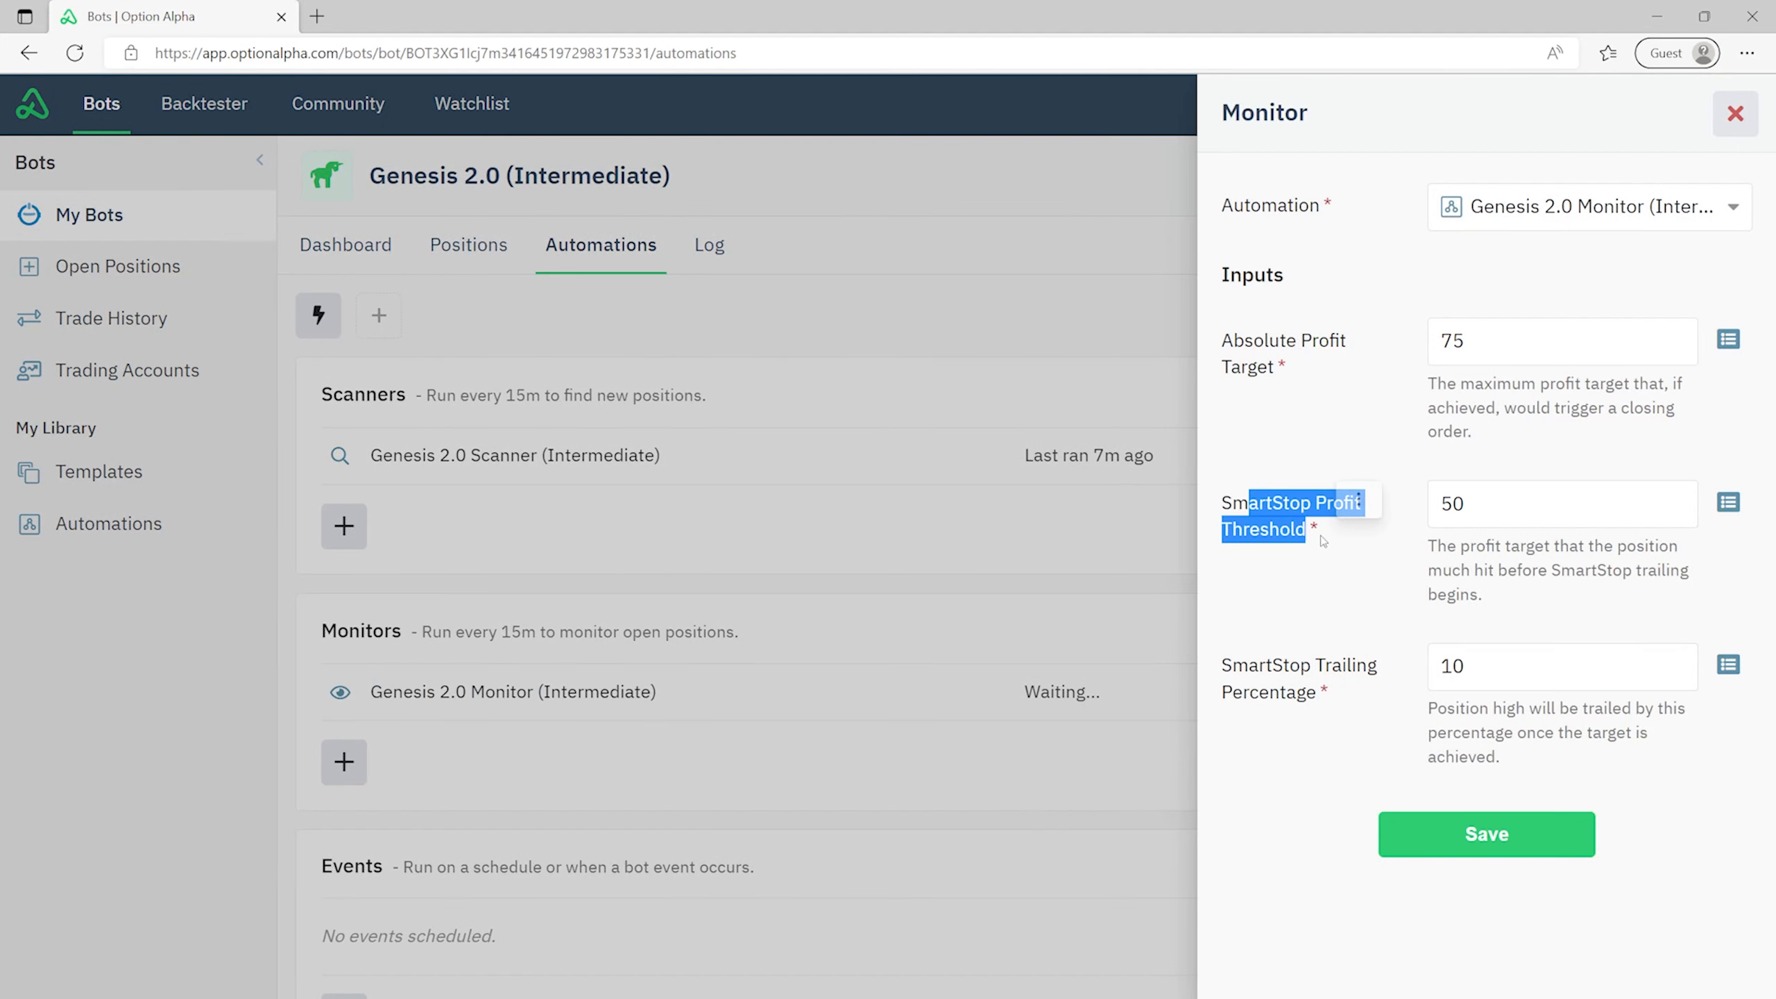
pyautogui.moveTo(1249, 665); pyautogui.dragTo(1305, 692)
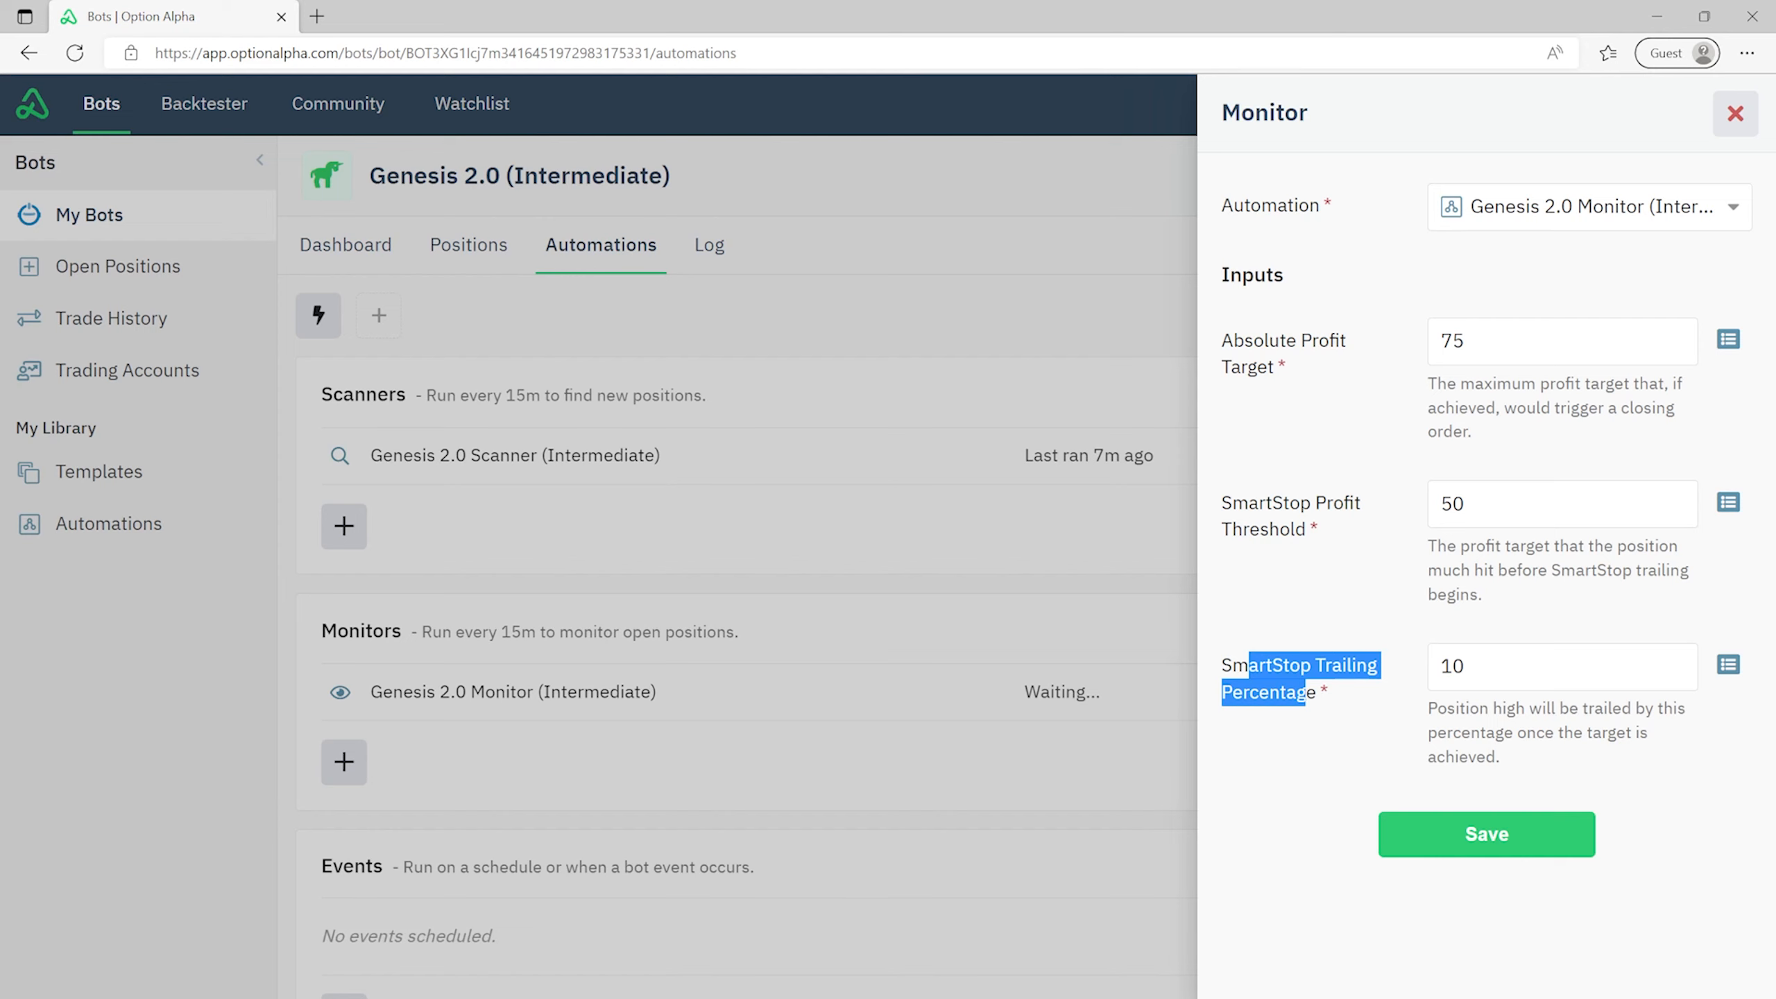
pyautogui.click(923, 484)
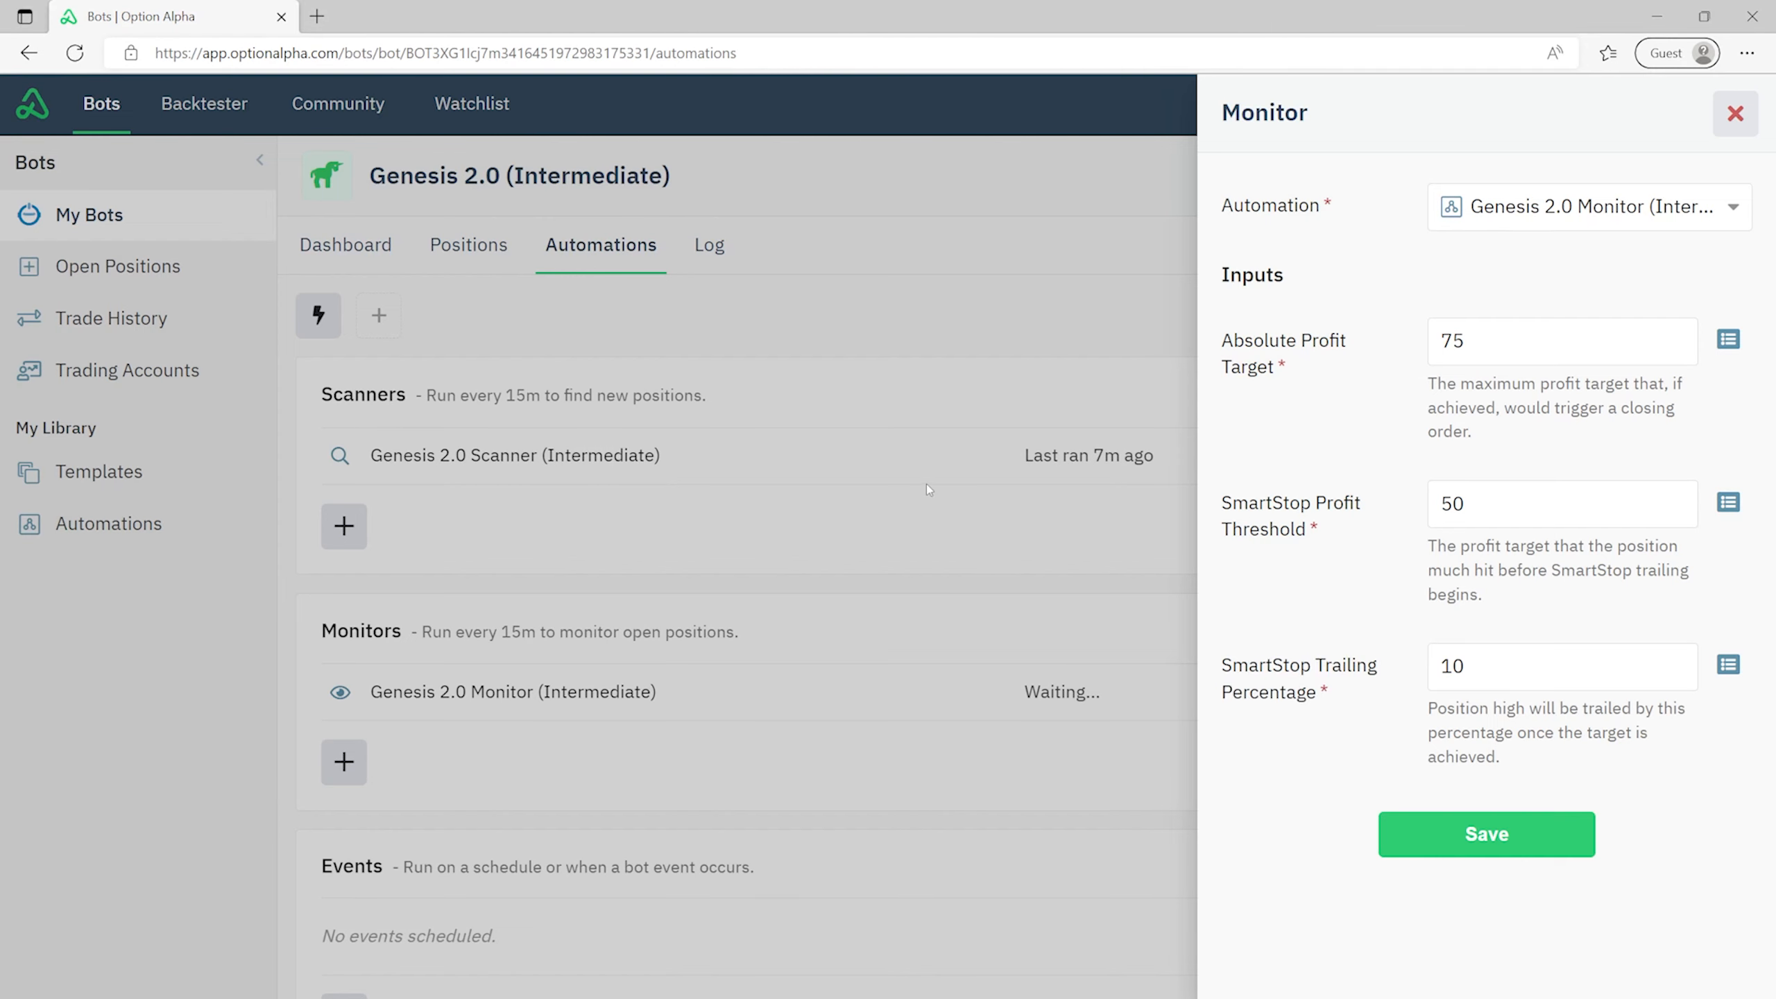
pyautogui.click(1736, 114)
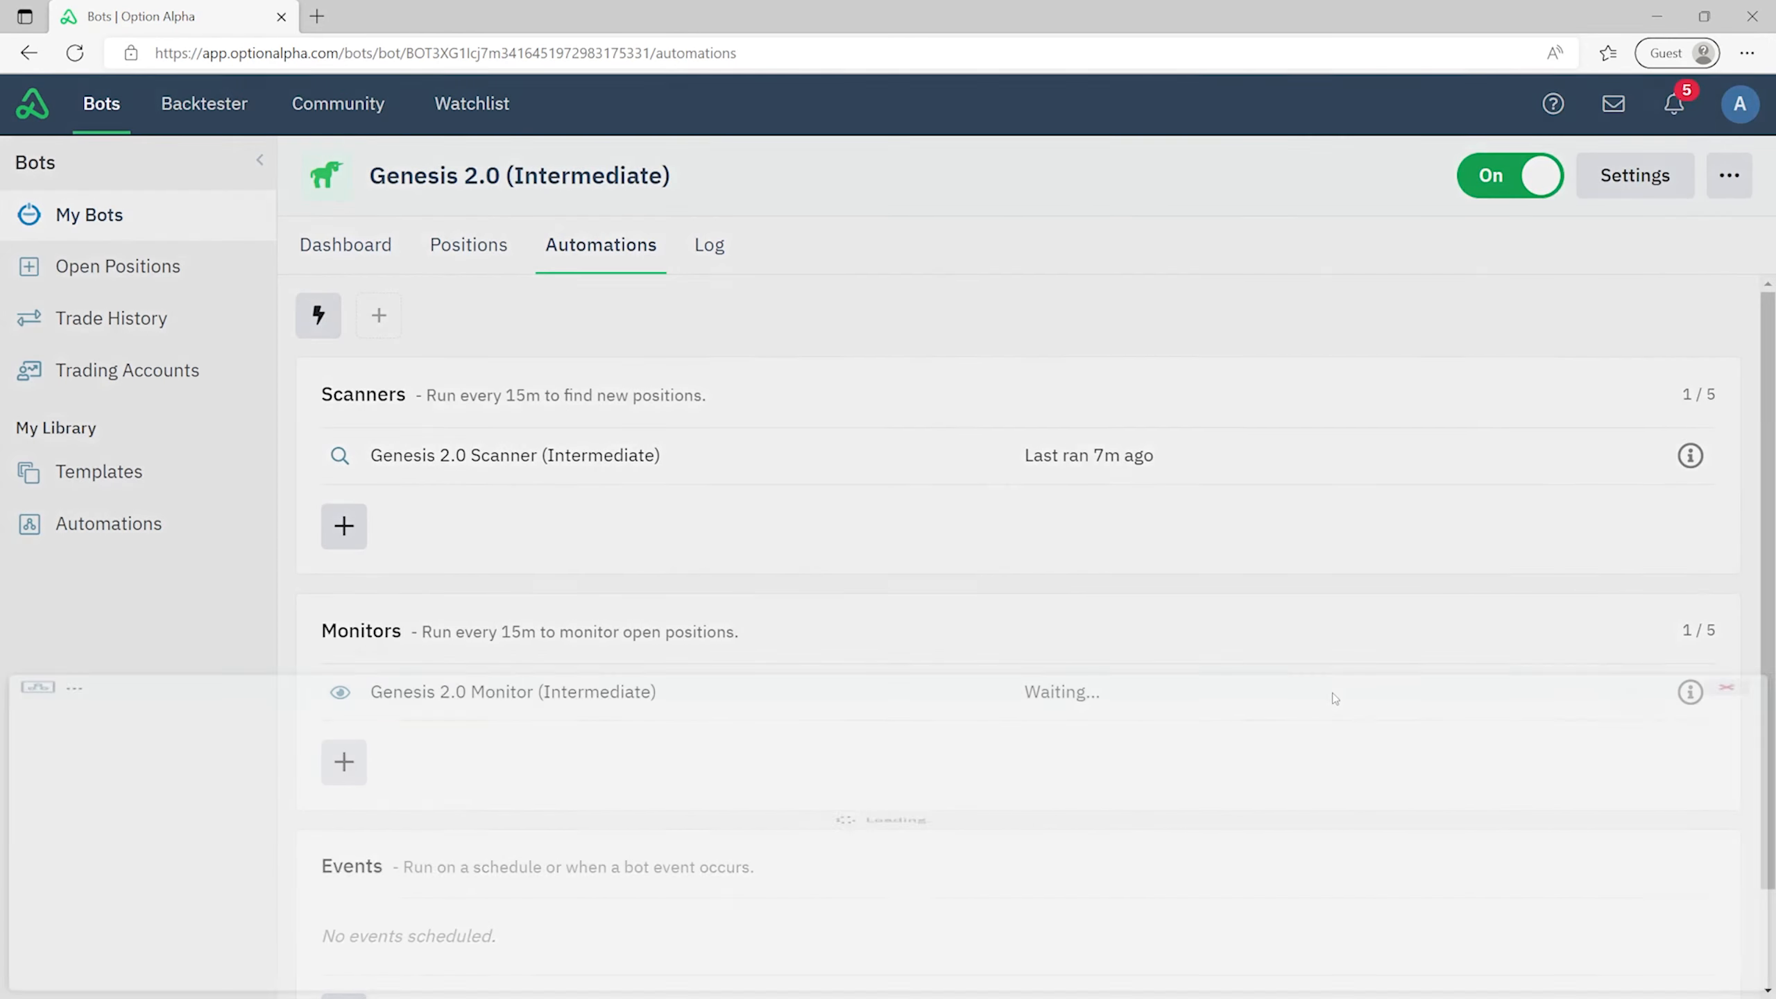
pyautogui.scroll(-5, 1216, 479)
pyautogui.scroll(5, 1202, 445)
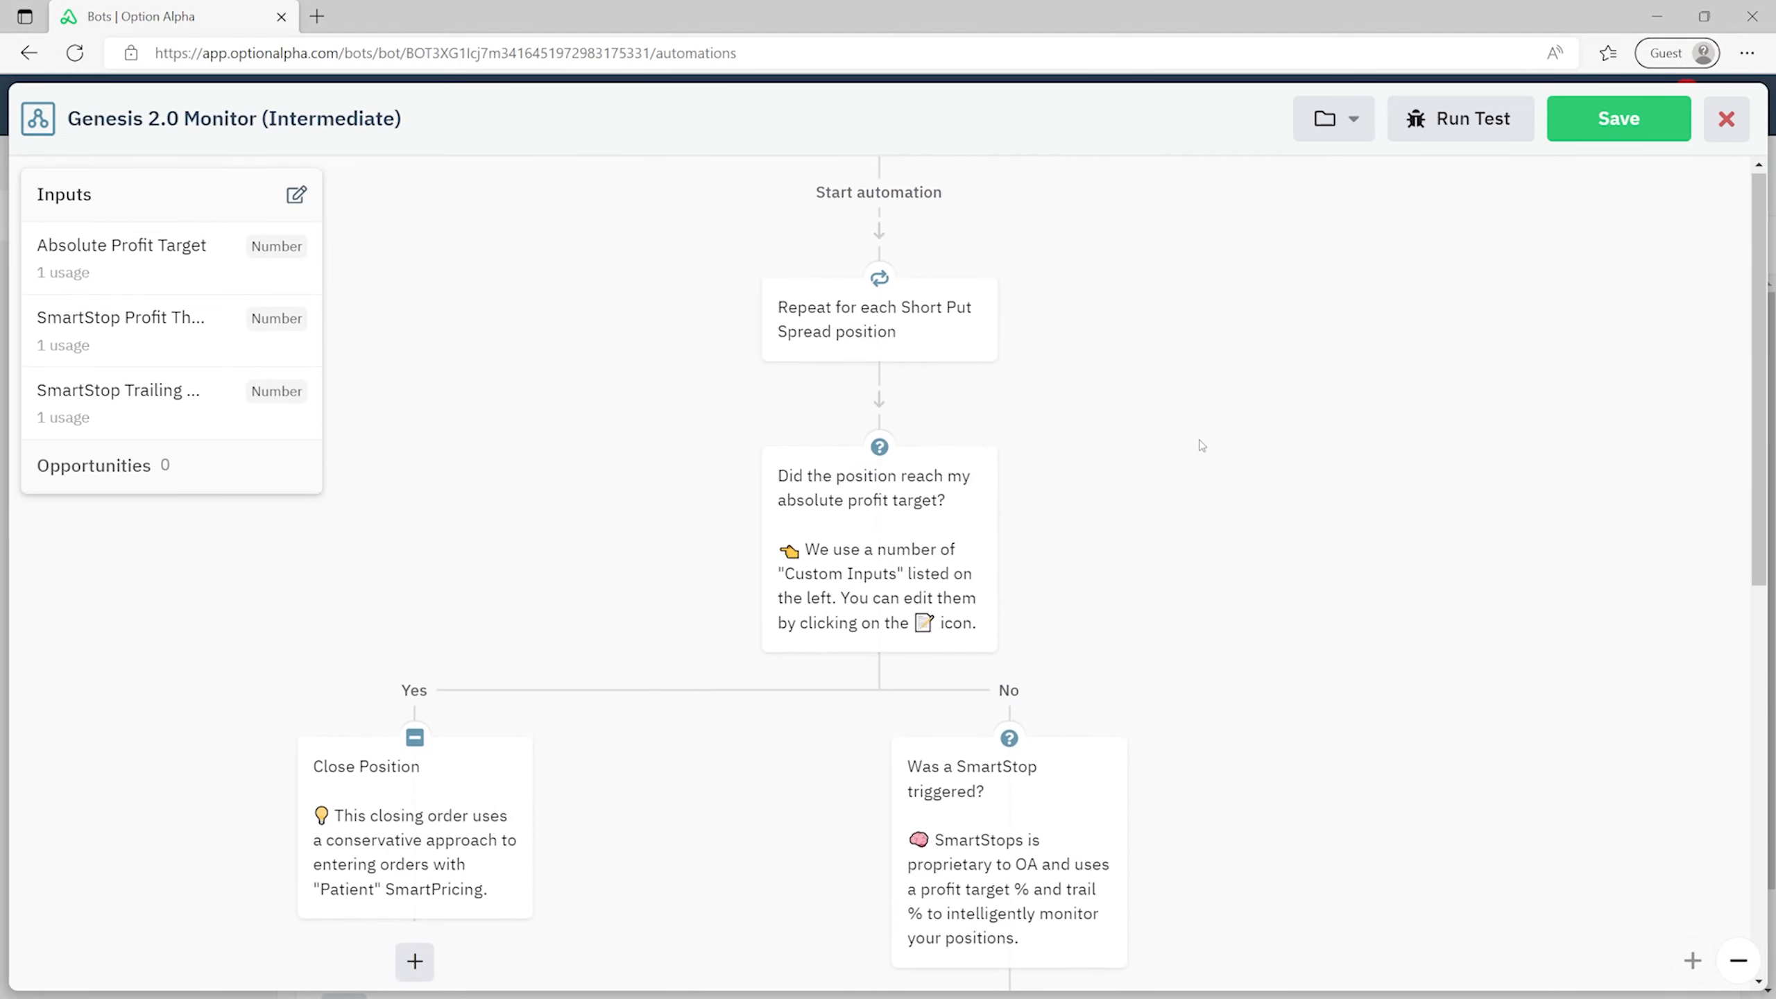
pyautogui.scroll(-6, 1202, 445)
pyautogui.moveTo(967, 293)
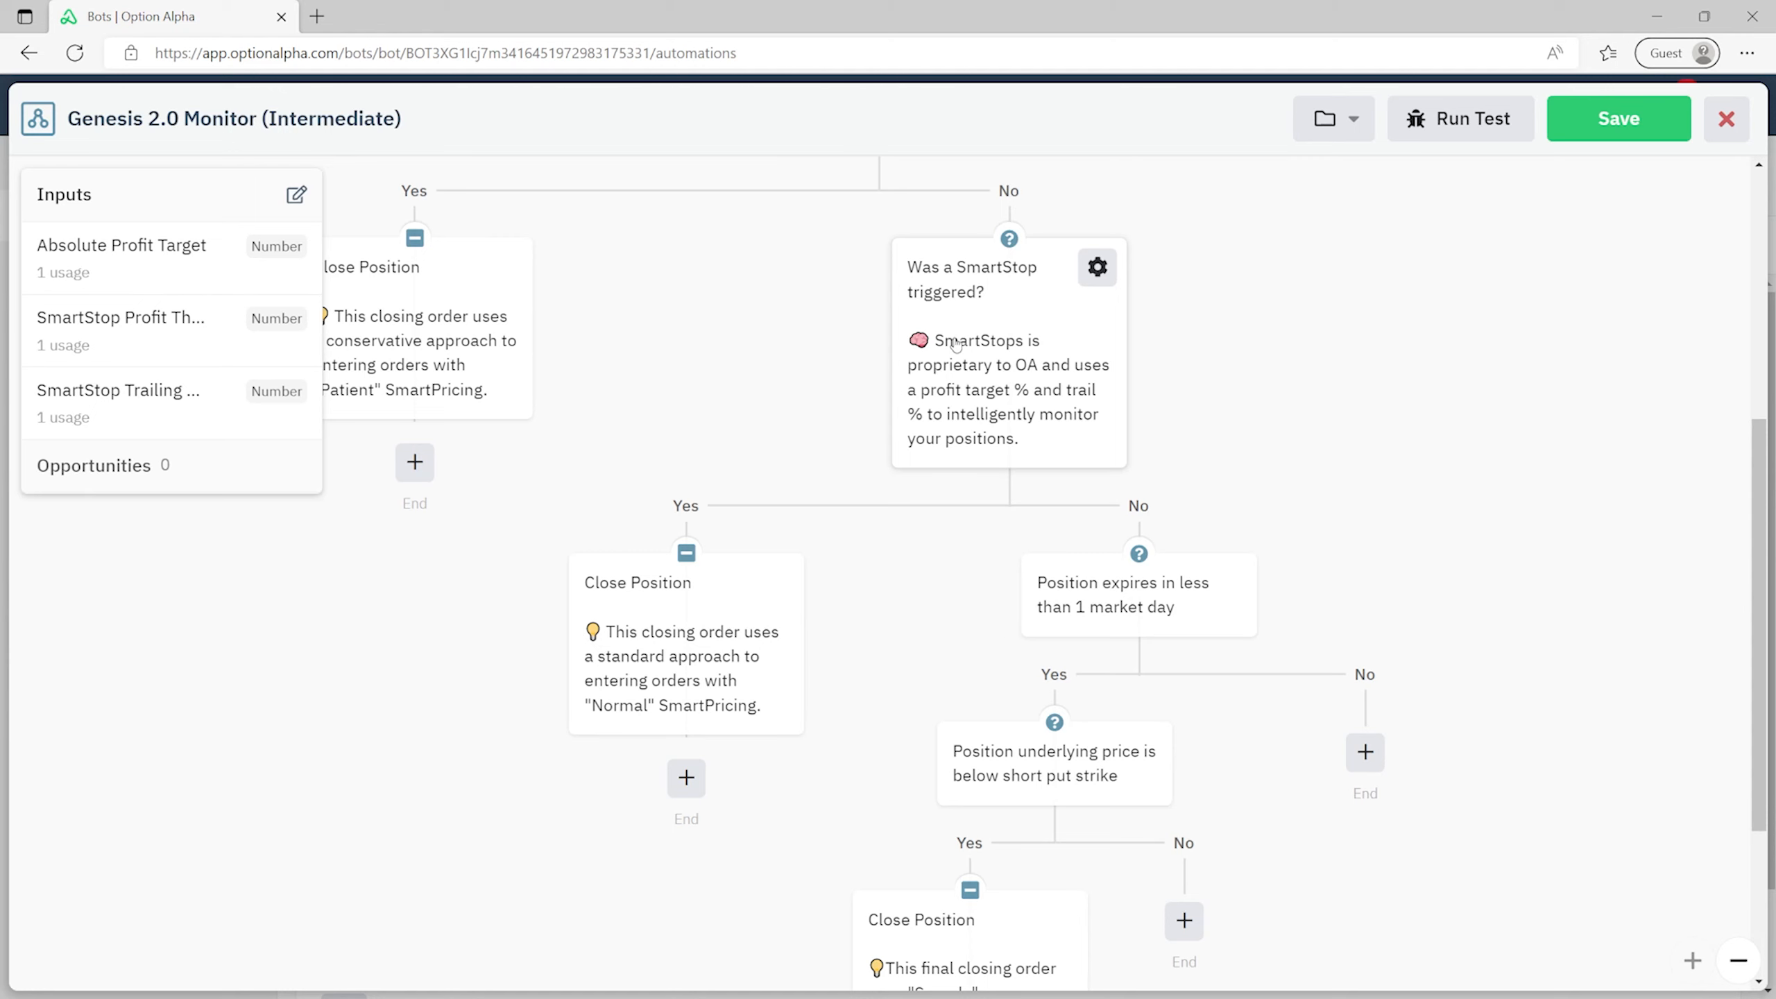
pyautogui.scroll(3, 955, 343)
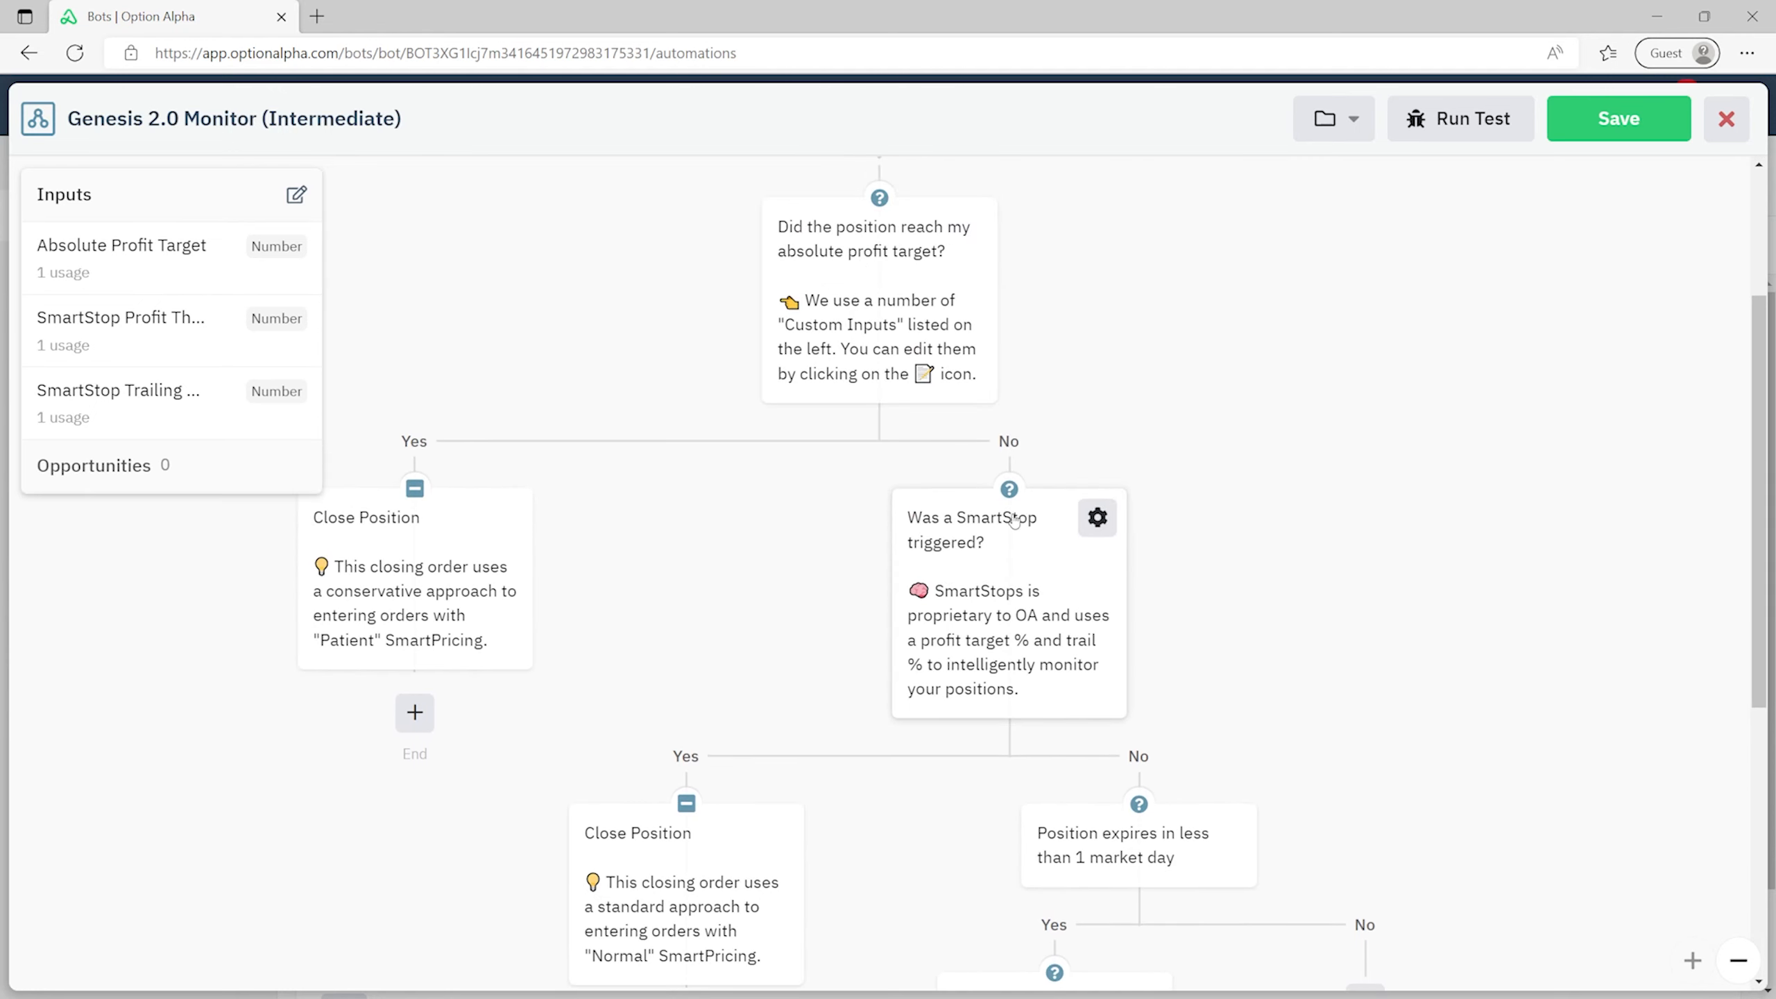
pyautogui.scroll(-2, 998, 425)
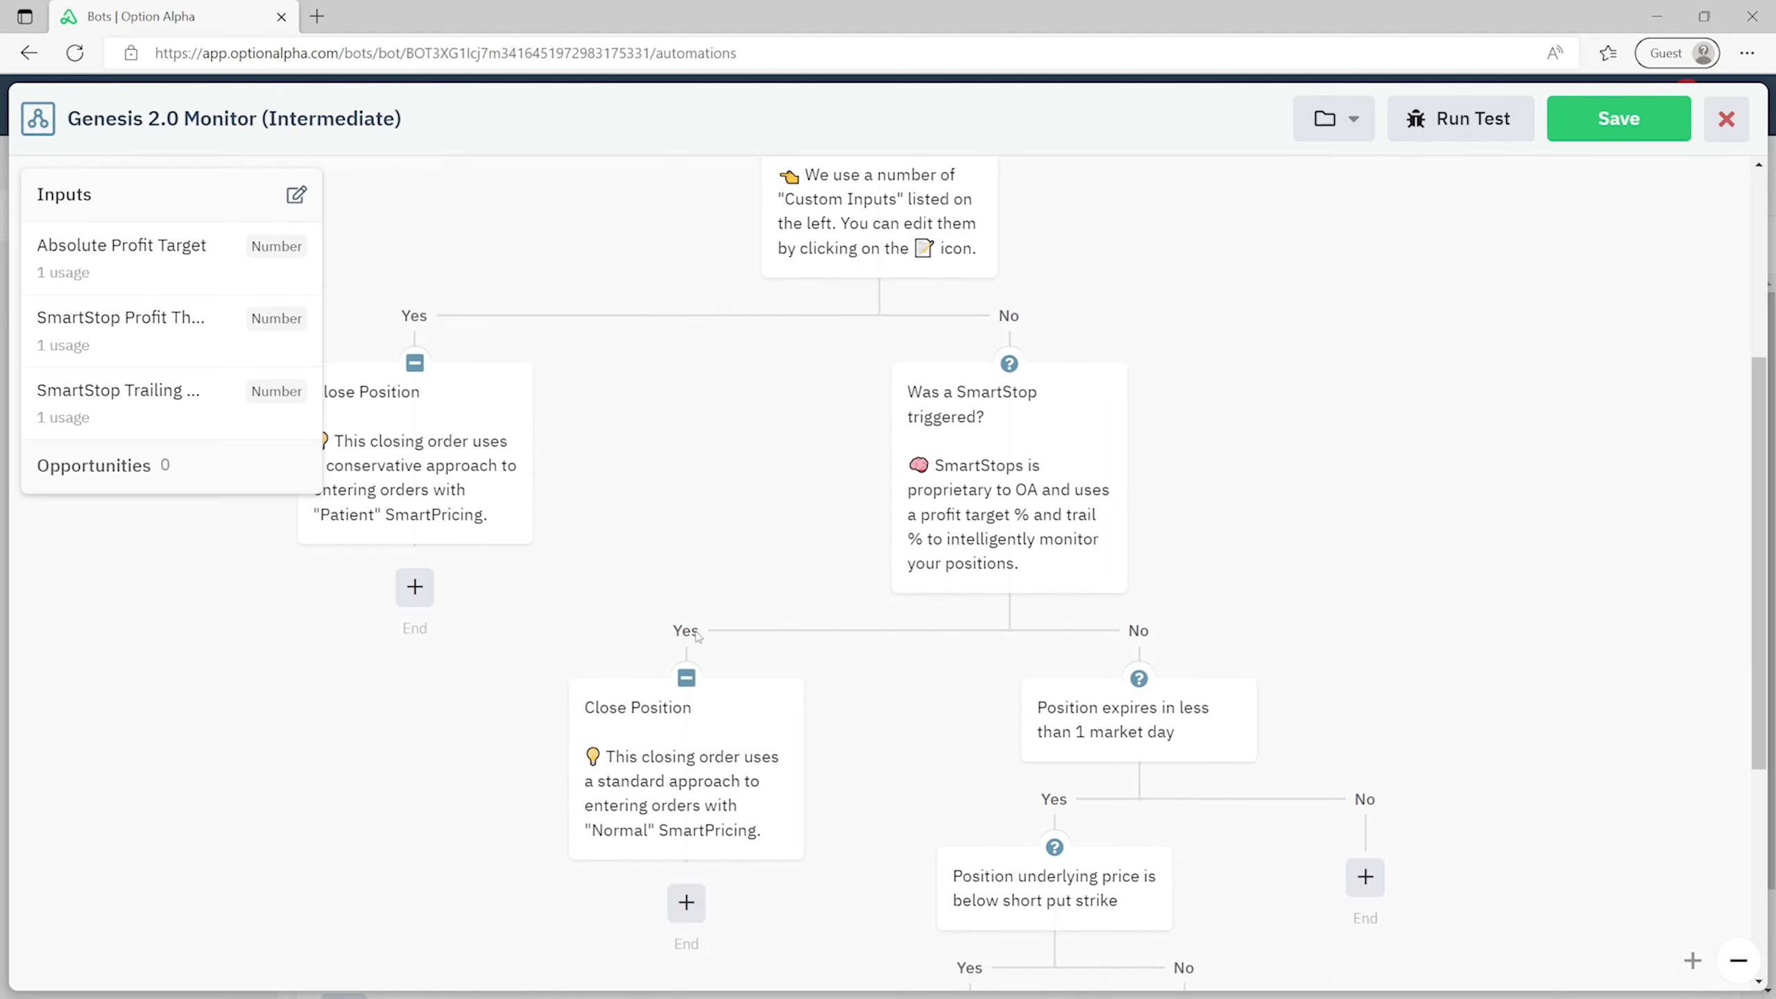
pyautogui.scroll(-4, 861, 606)
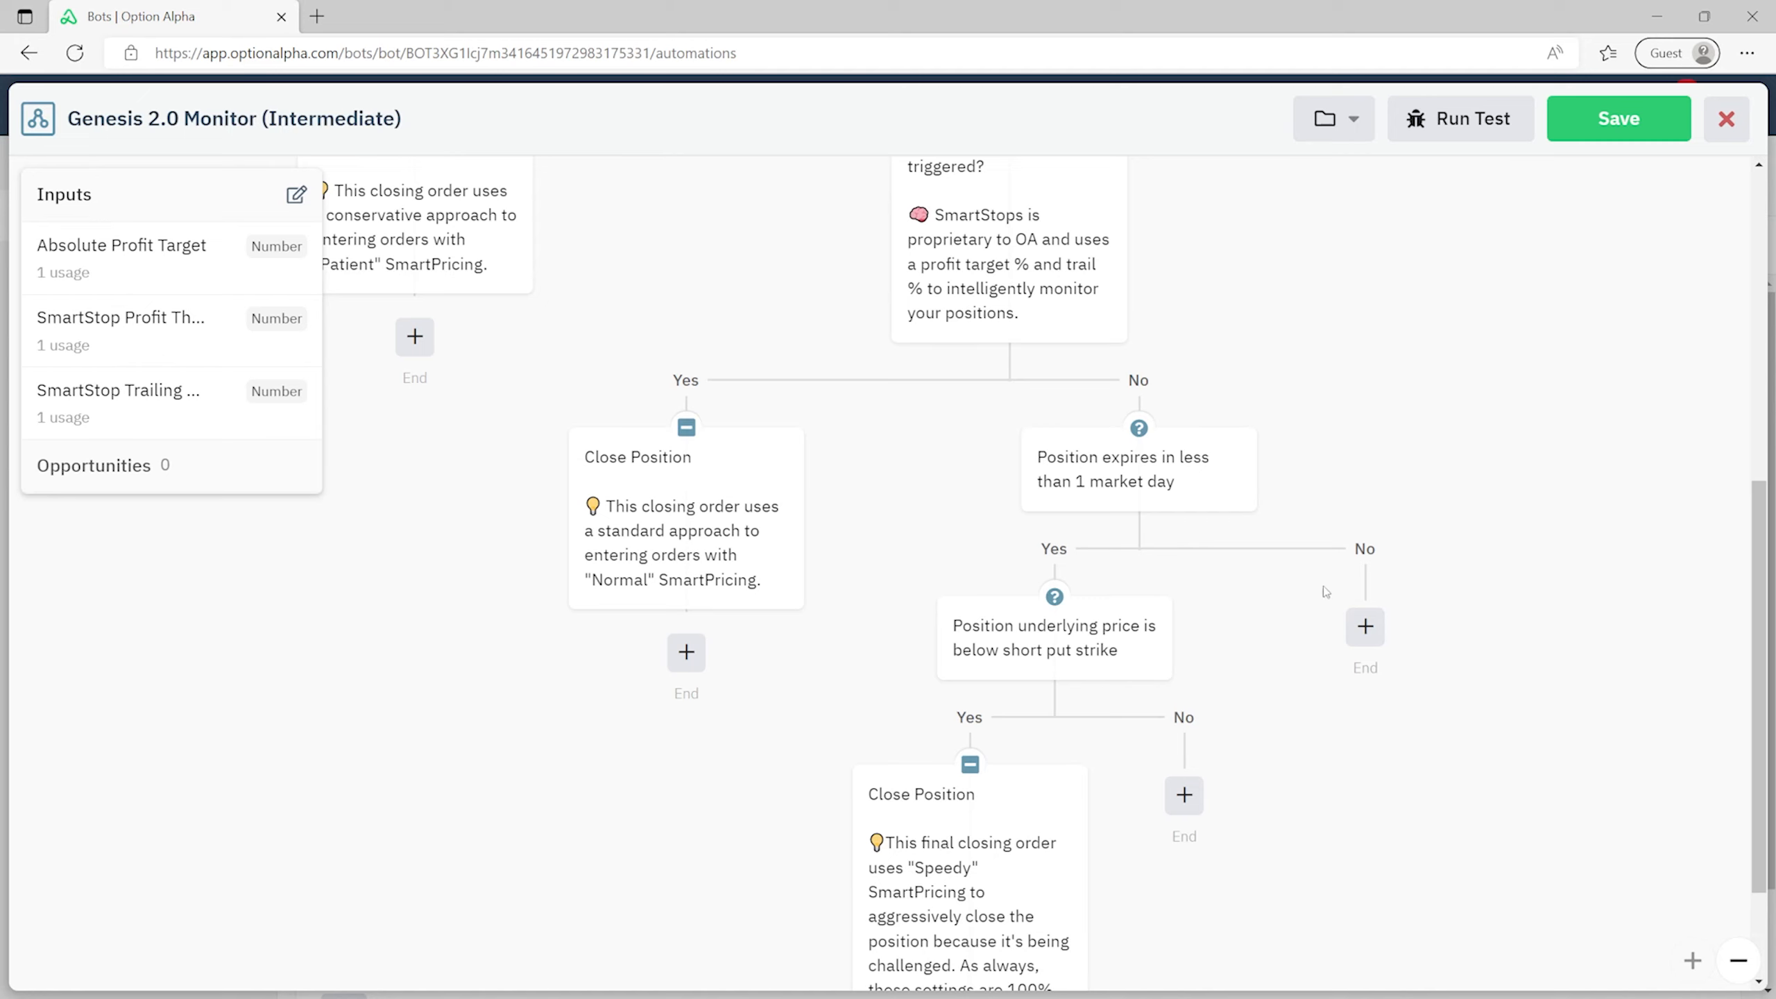
pyautogui.scroll(-2, 1437, 668)
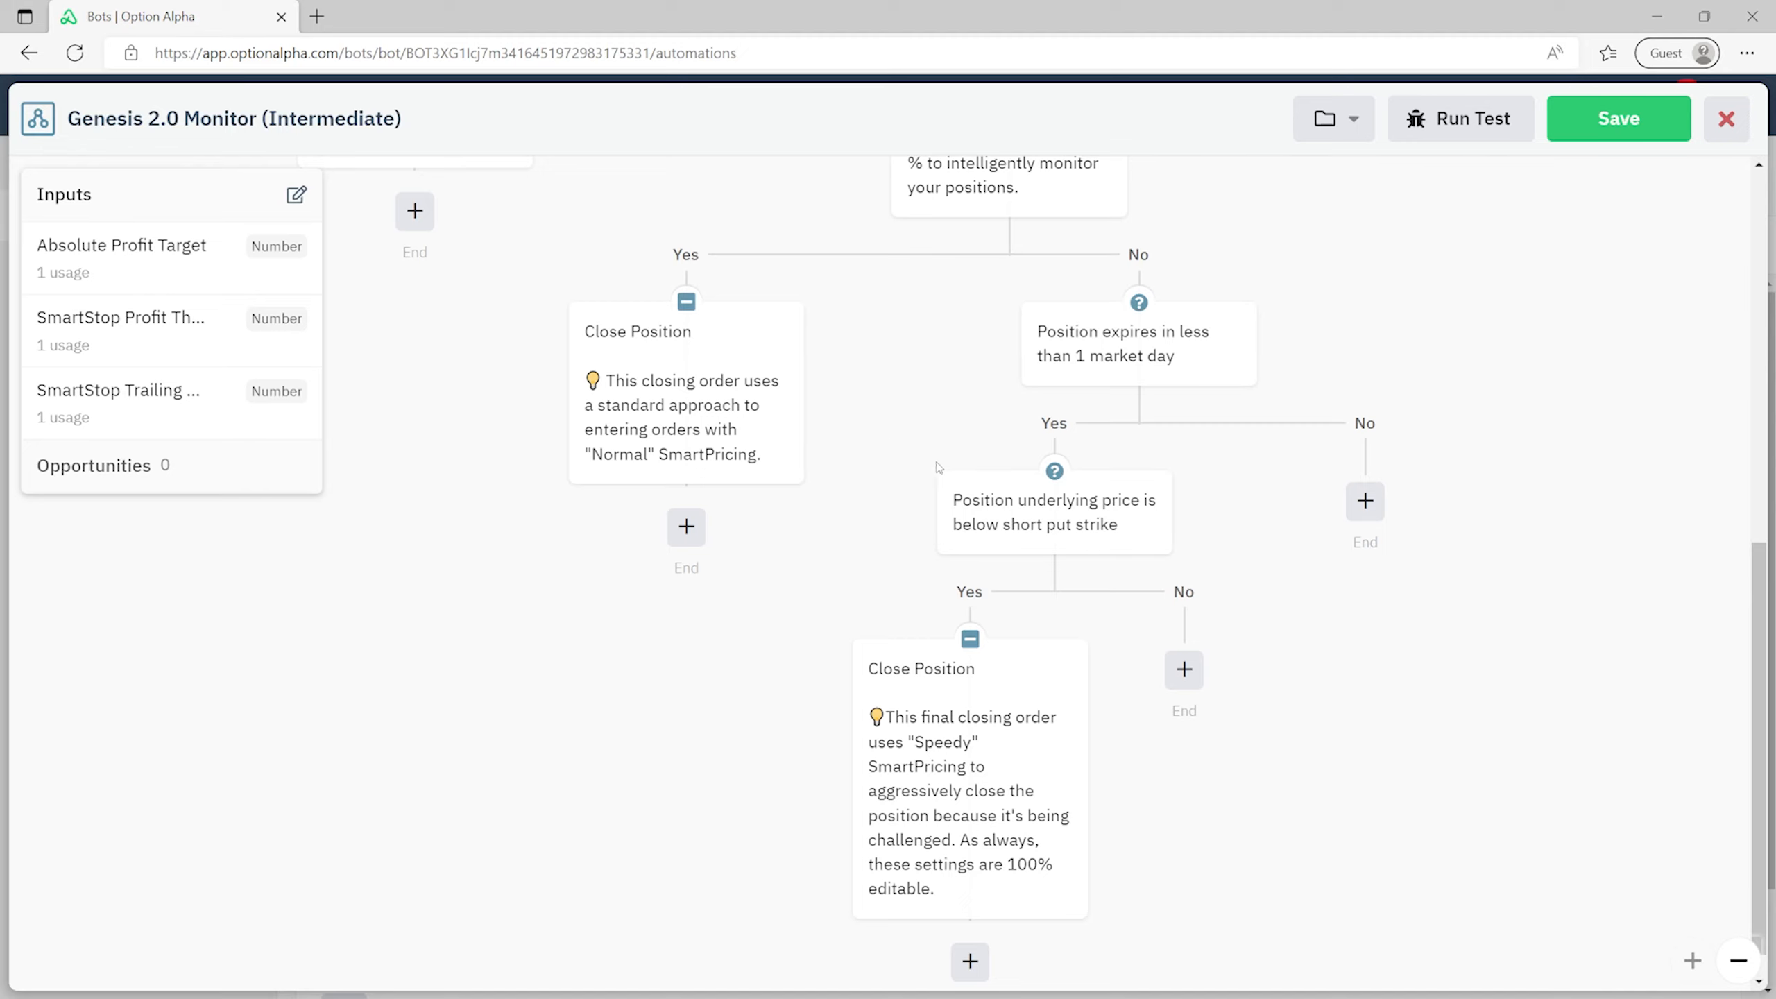
pyautogui.click(987, 526)
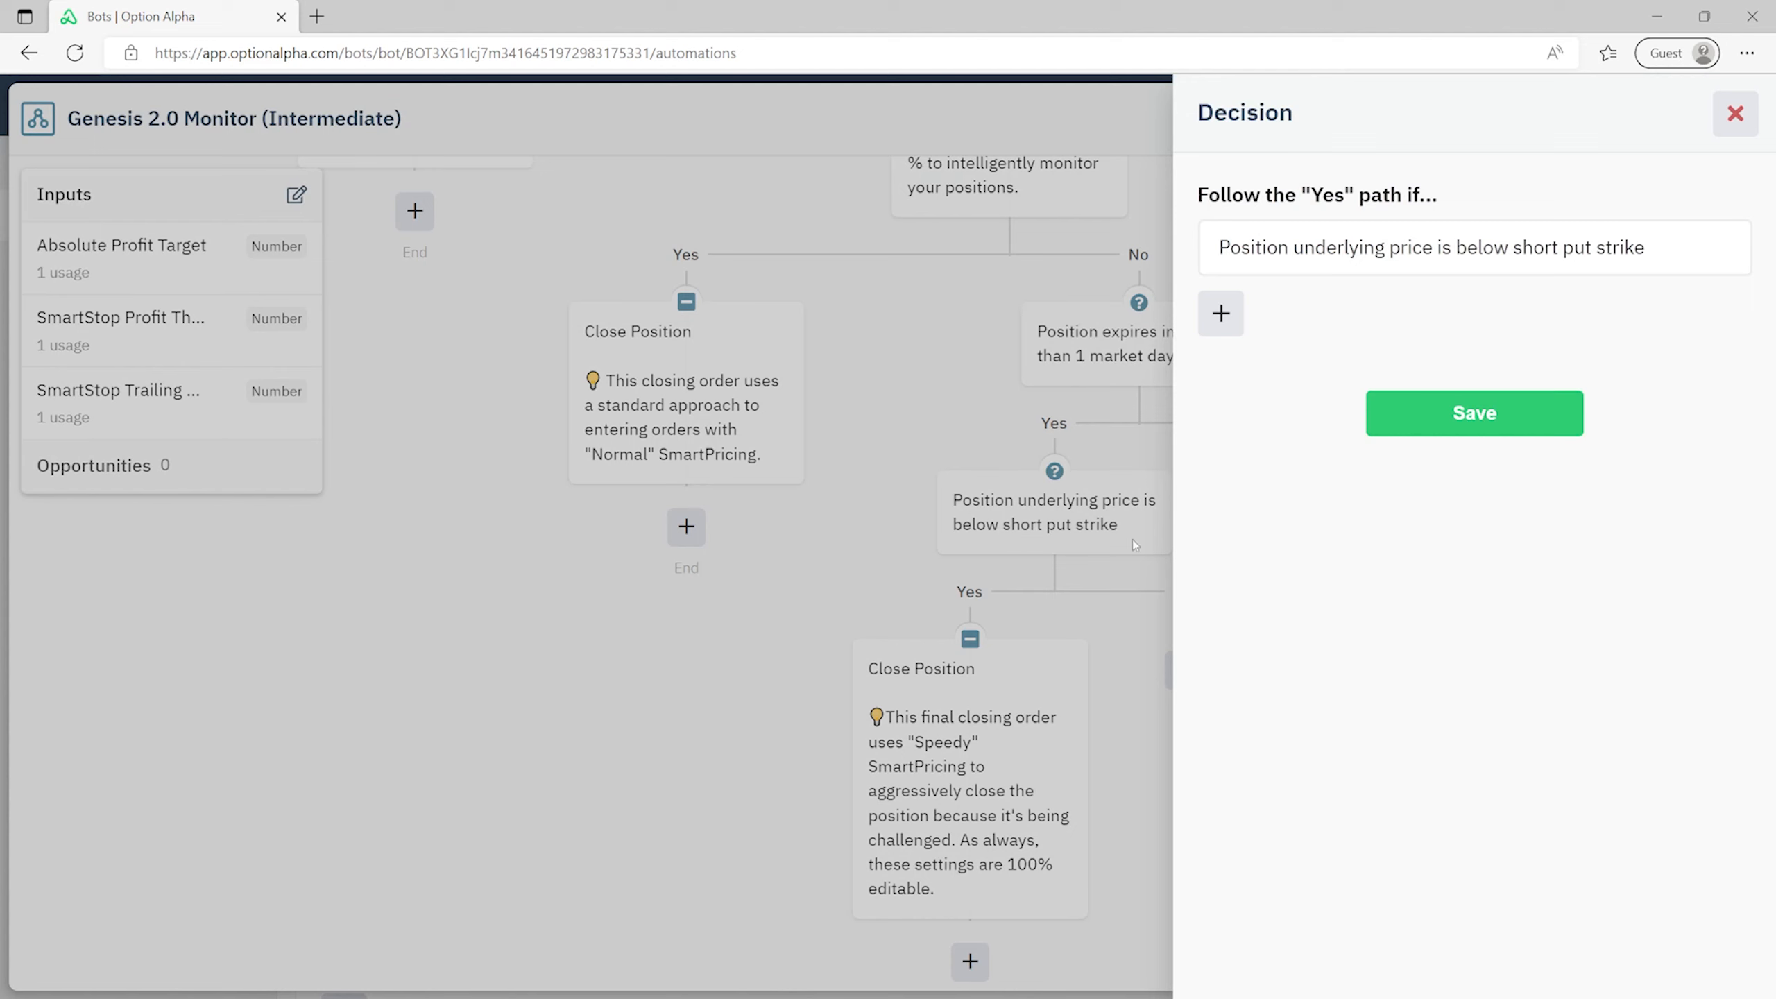
pyautogui.click(1741, 114)
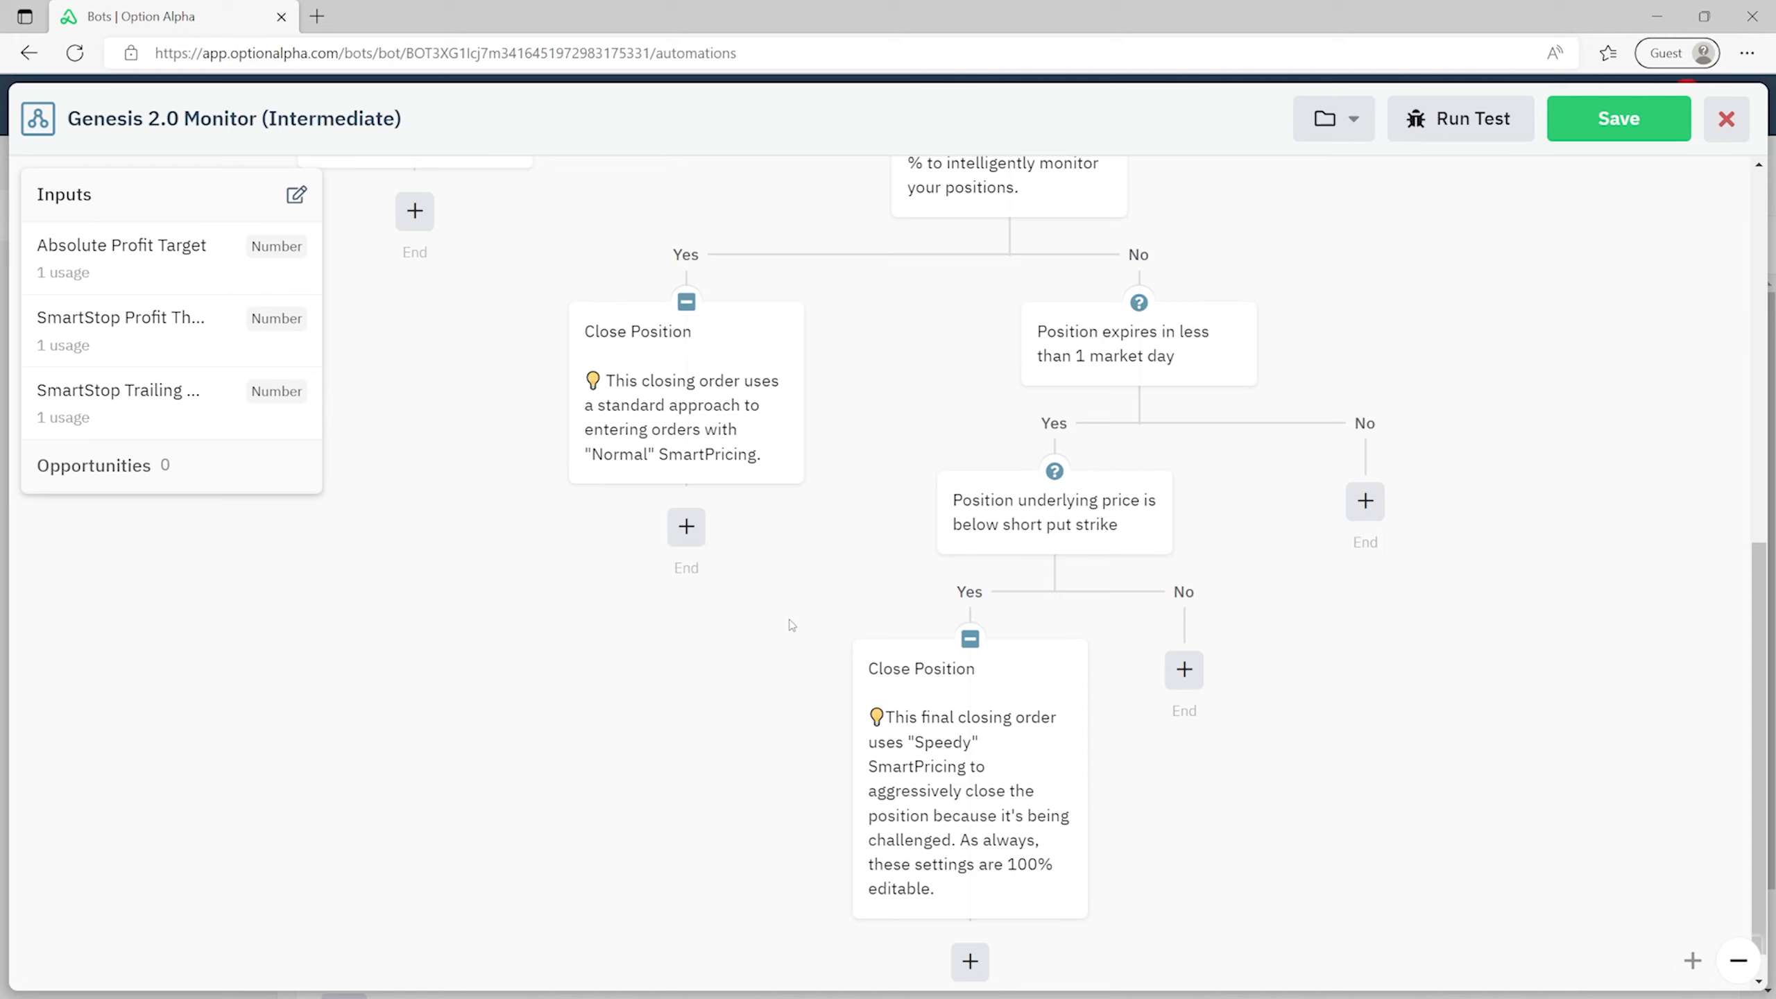
pyautogui.scroll(10, 792, 626)
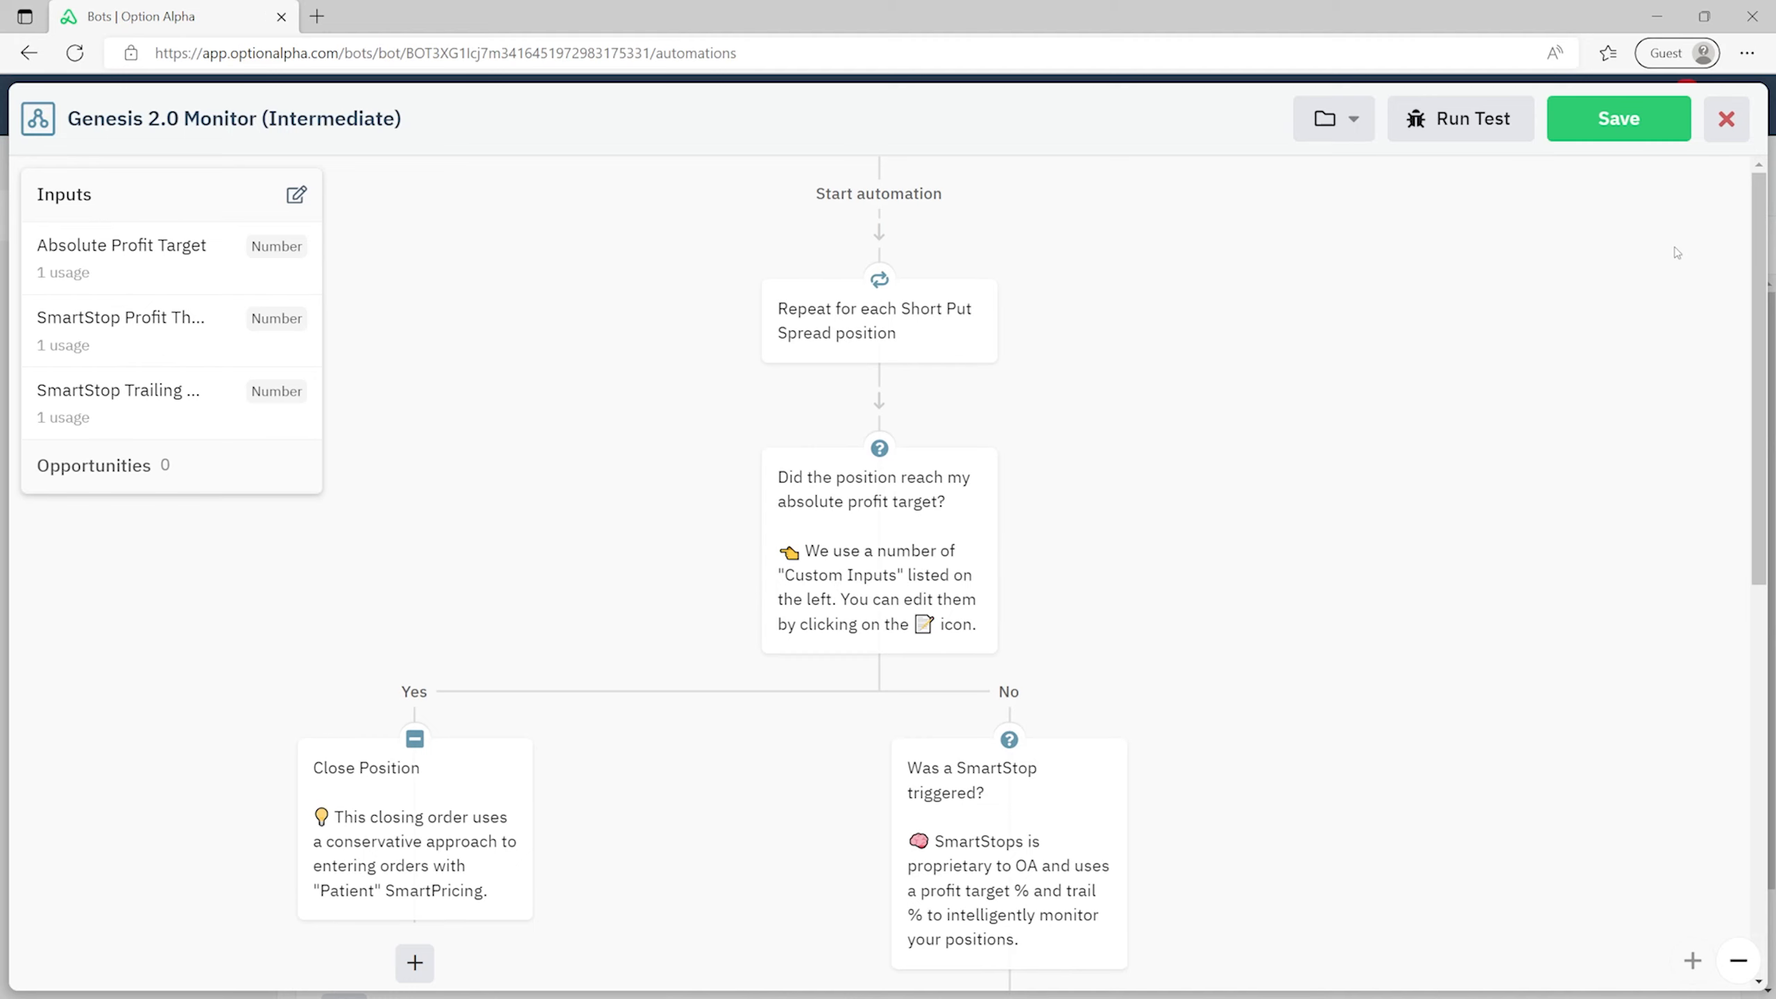
pyautogui.click(1724, 120)
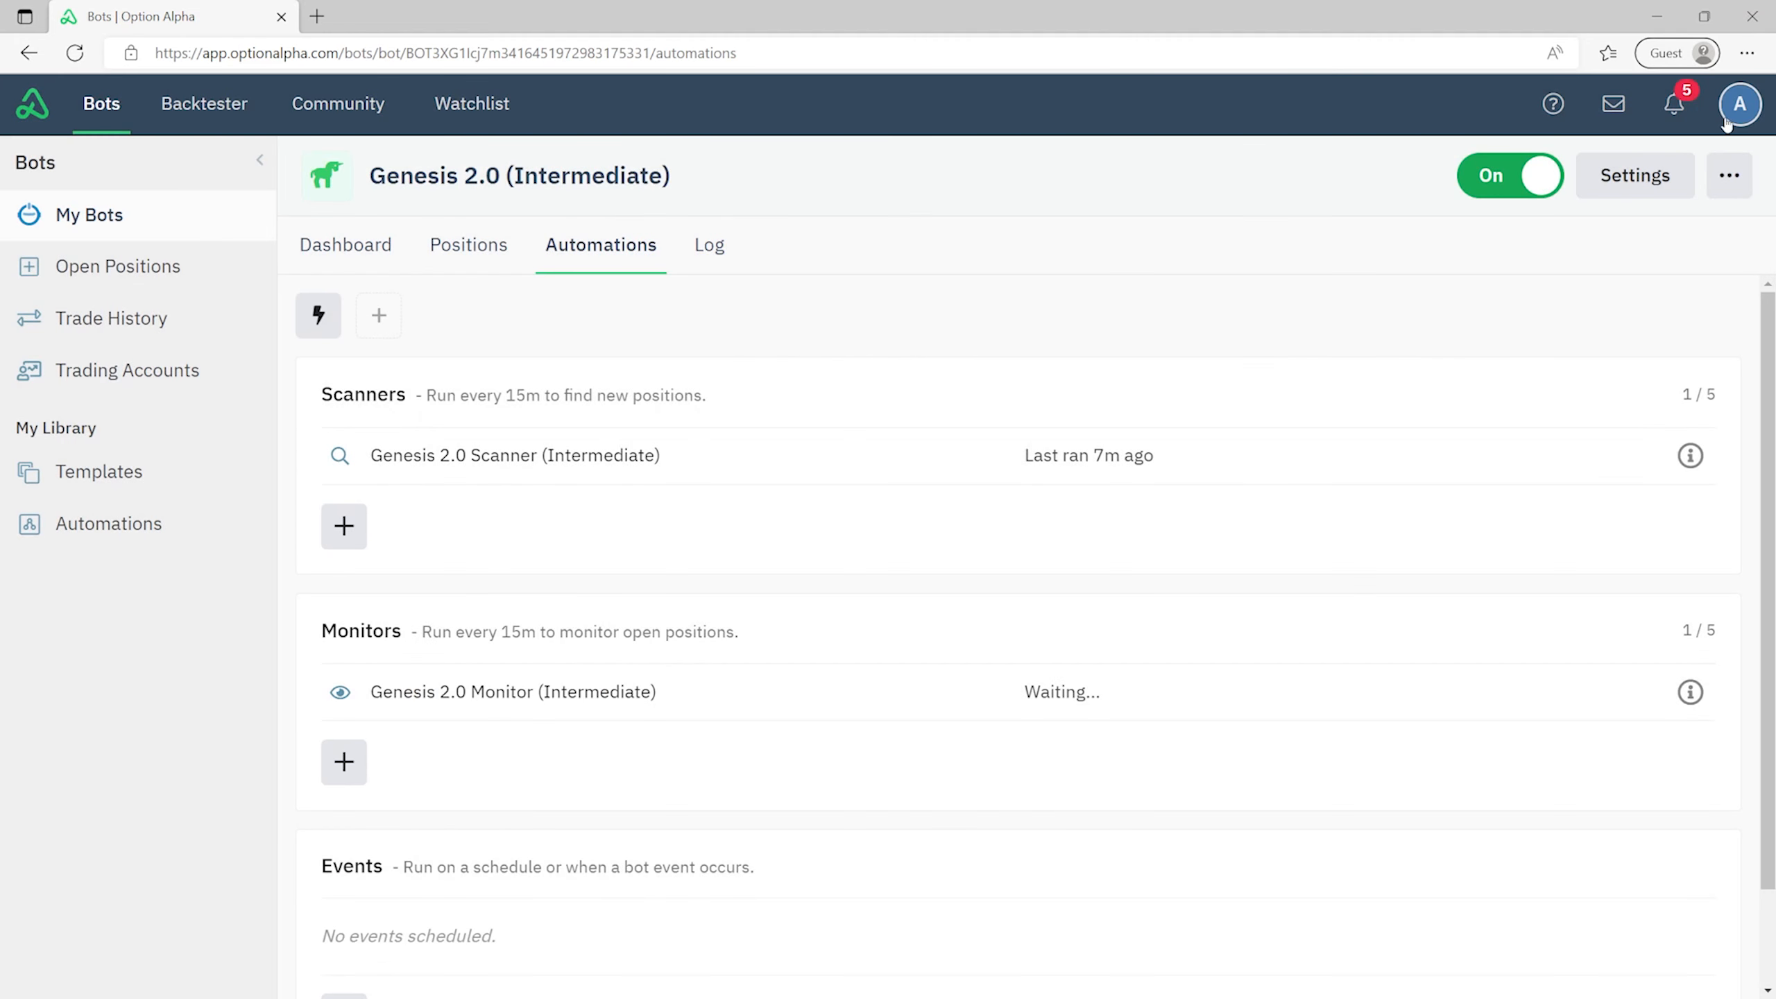
# - From My Bots, add a monitor to Genesis 2.0 and list its automations, including Big 3 in Uptrend
pyautogui.click(130, 217)
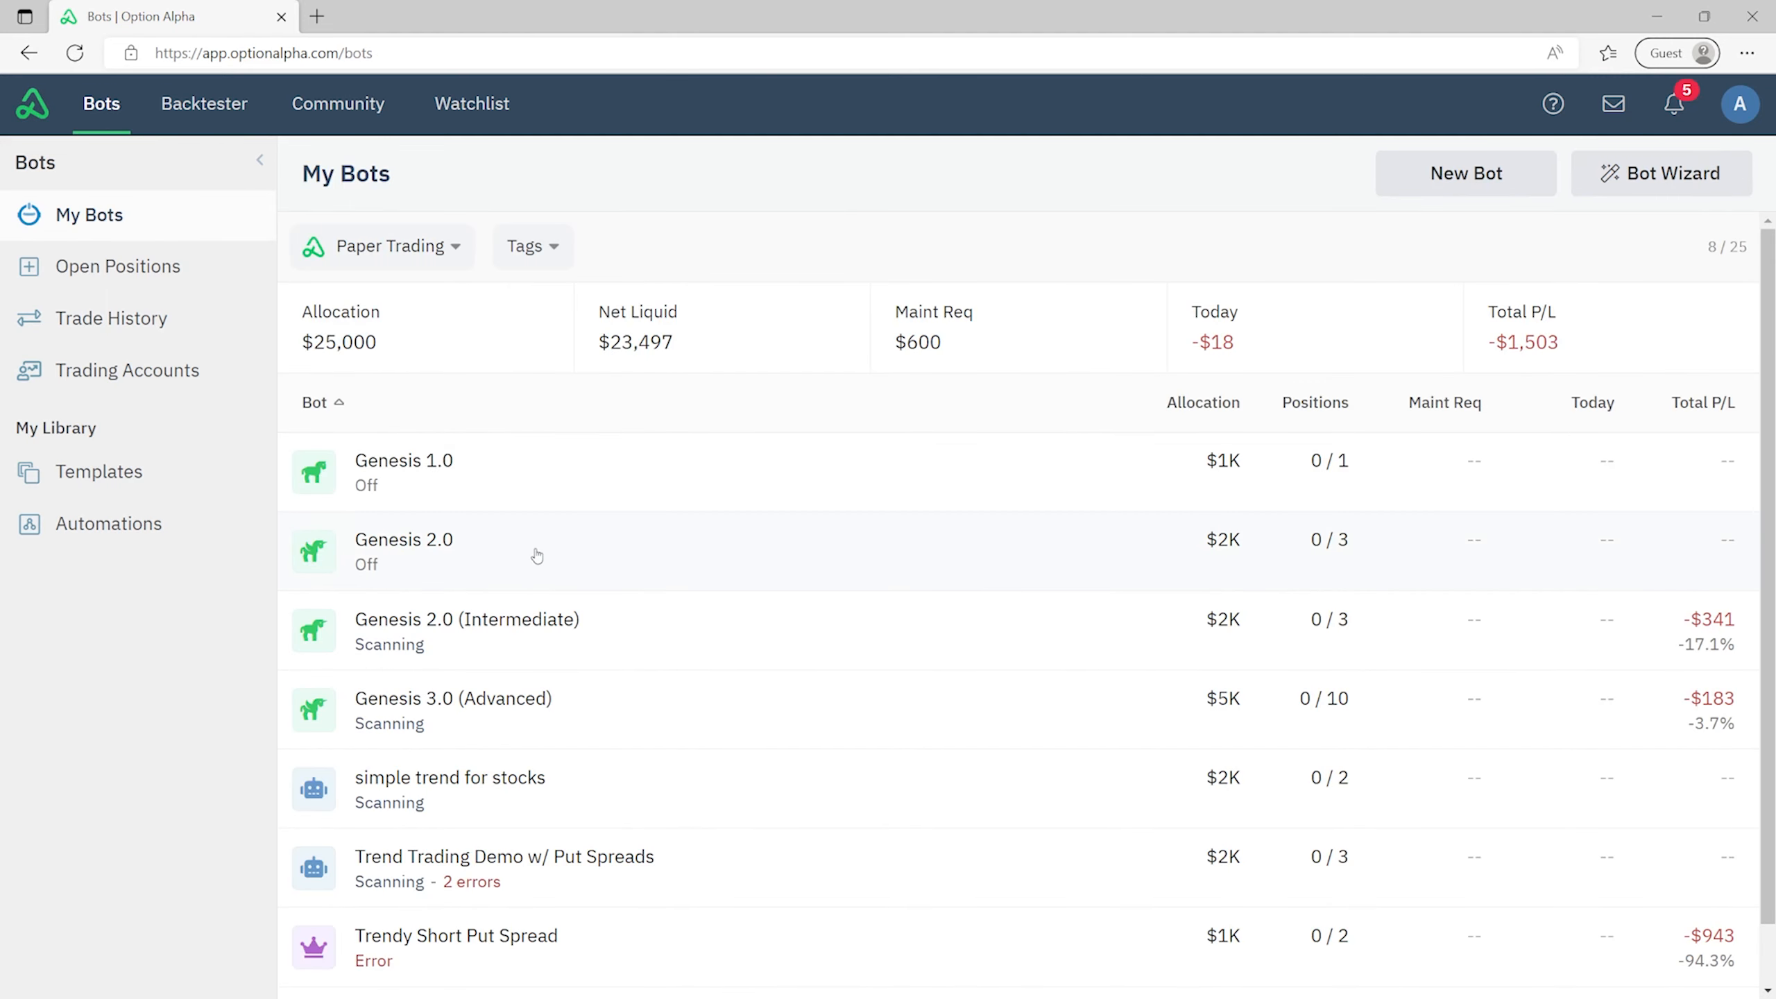
pyautogui.click(494, 550)
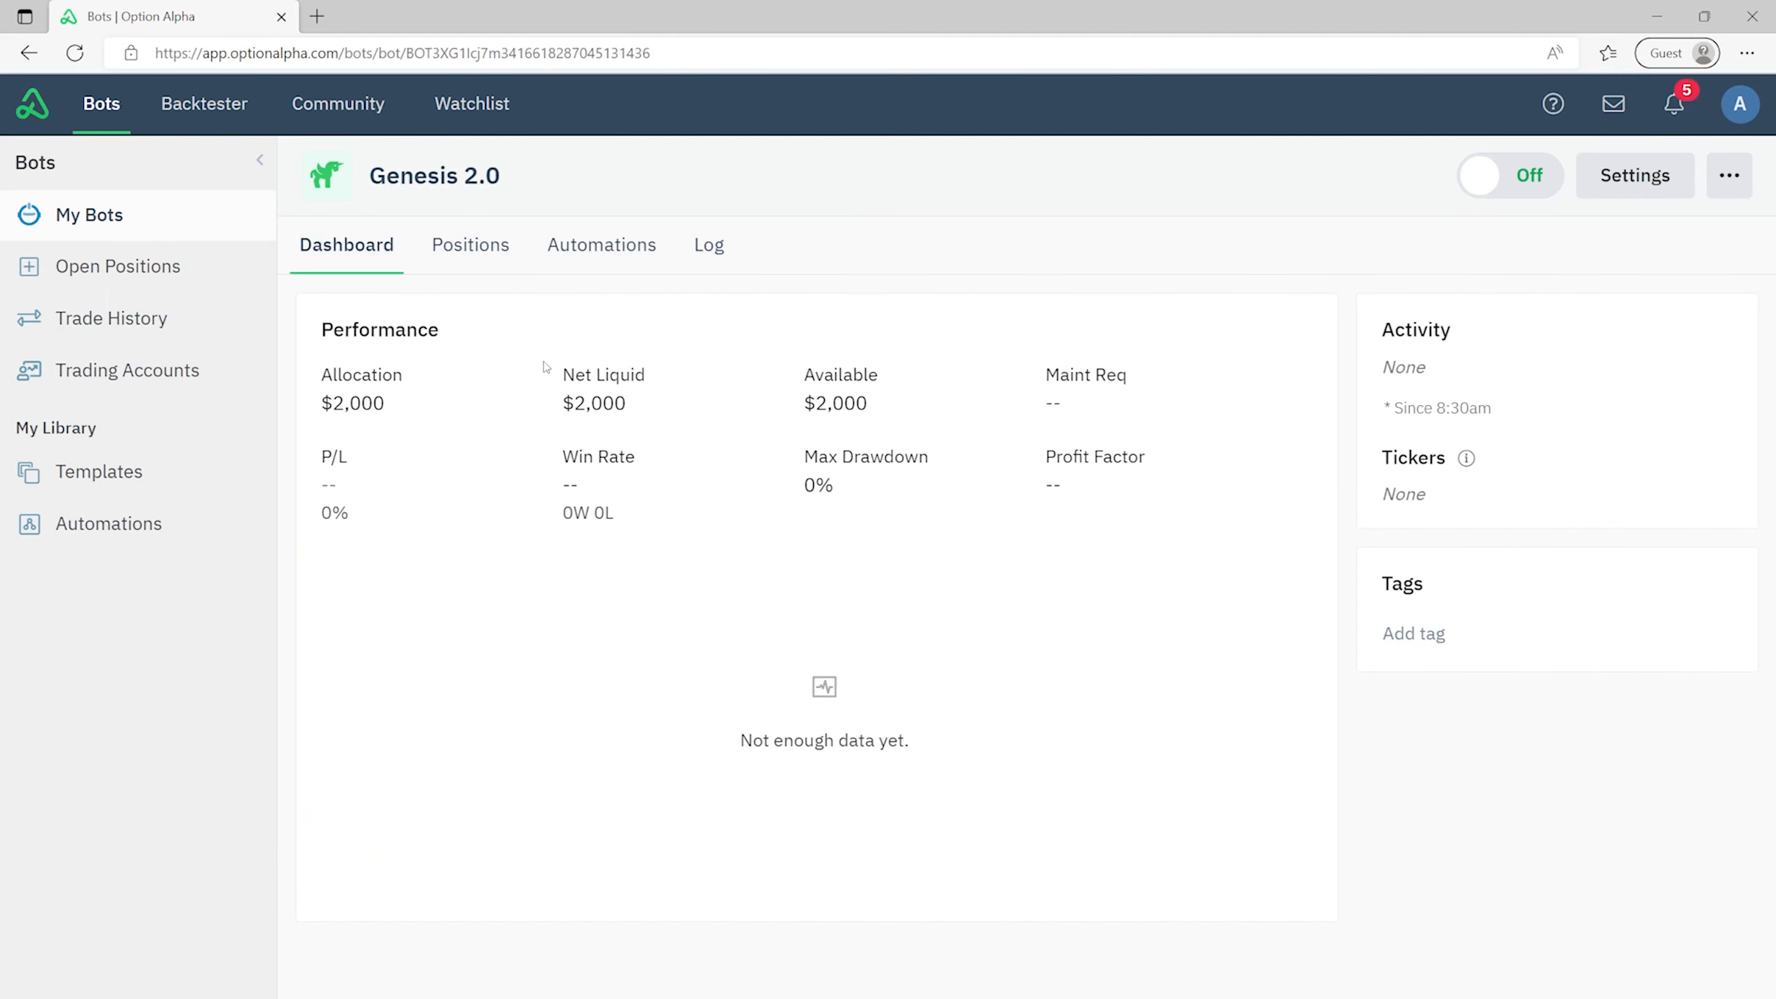
pyautogui.click(603, 244)
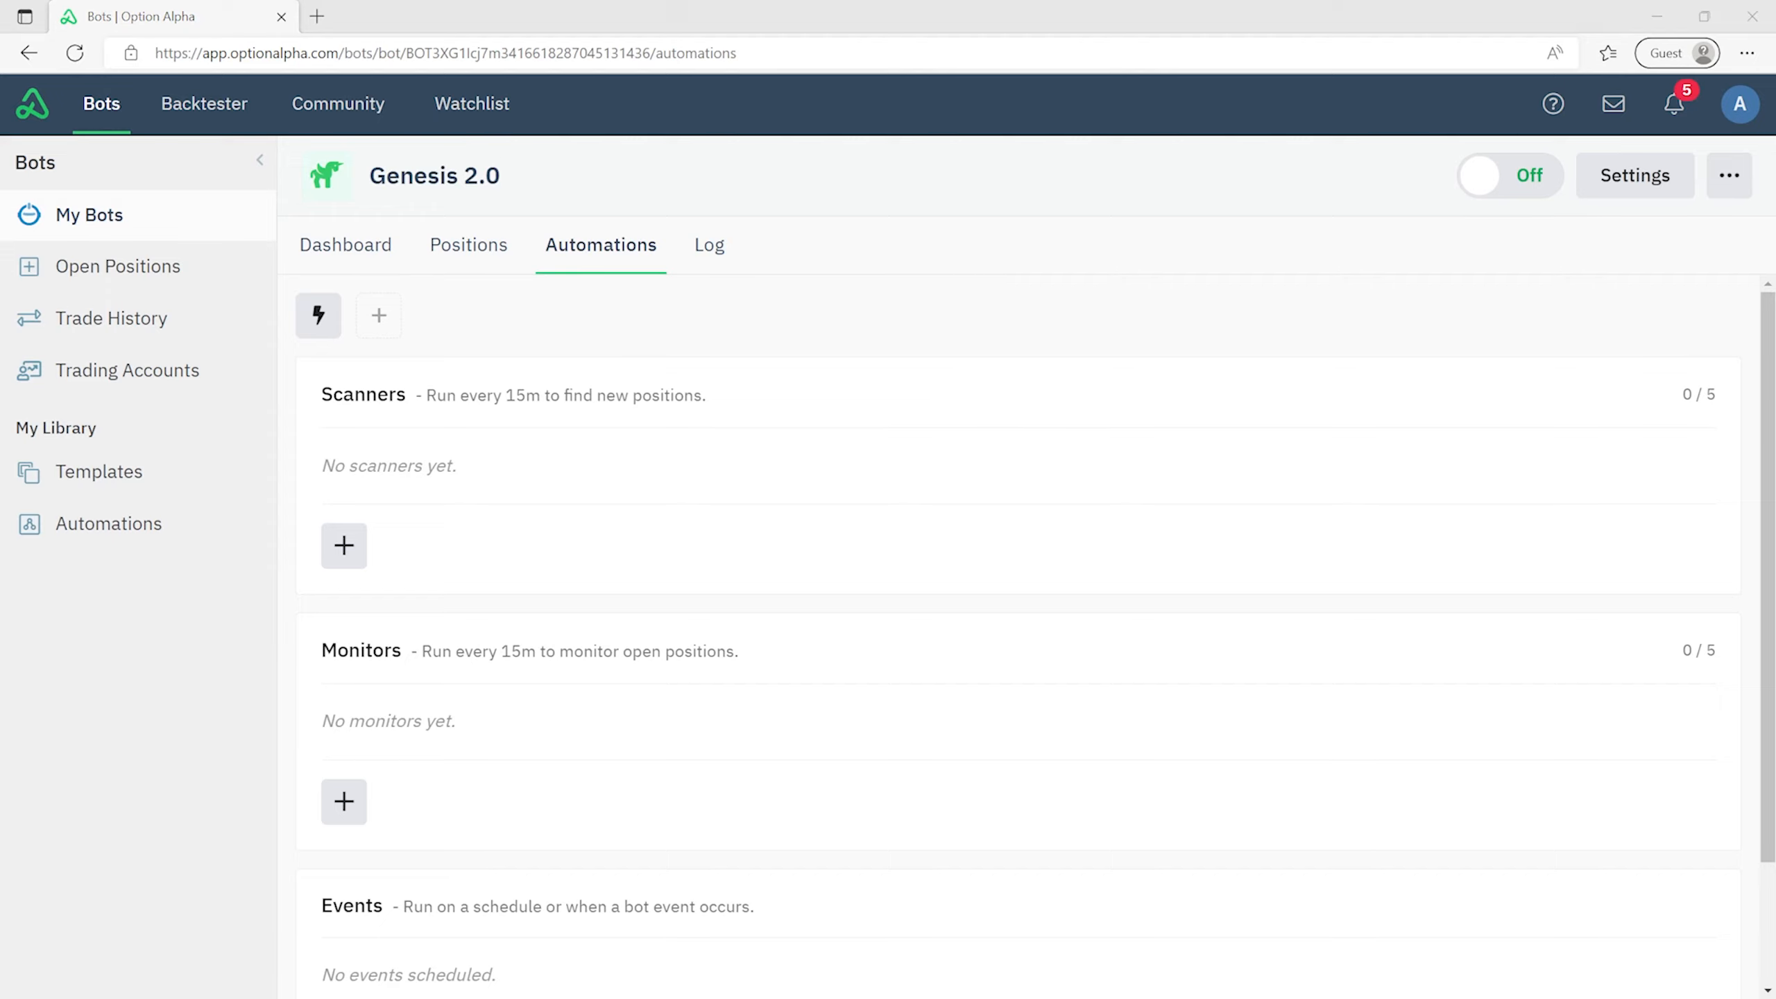
pyautogui.click(351, 812)
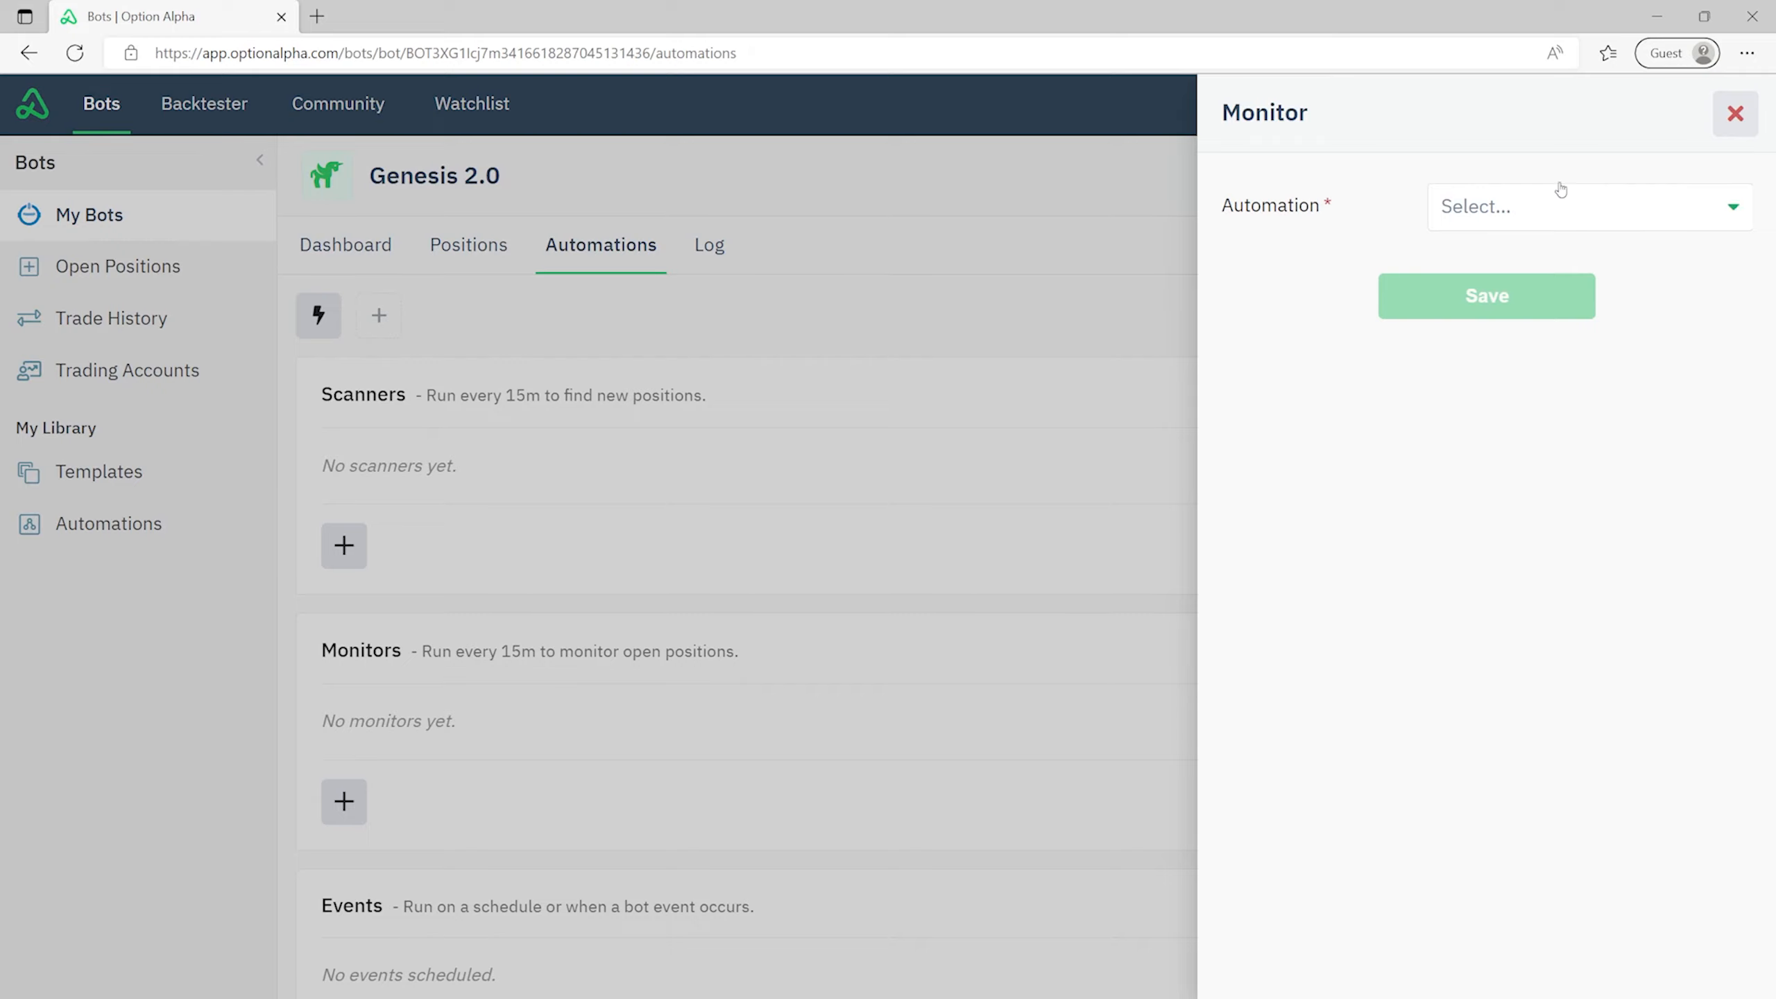
pyautogui.click(1597, 209)
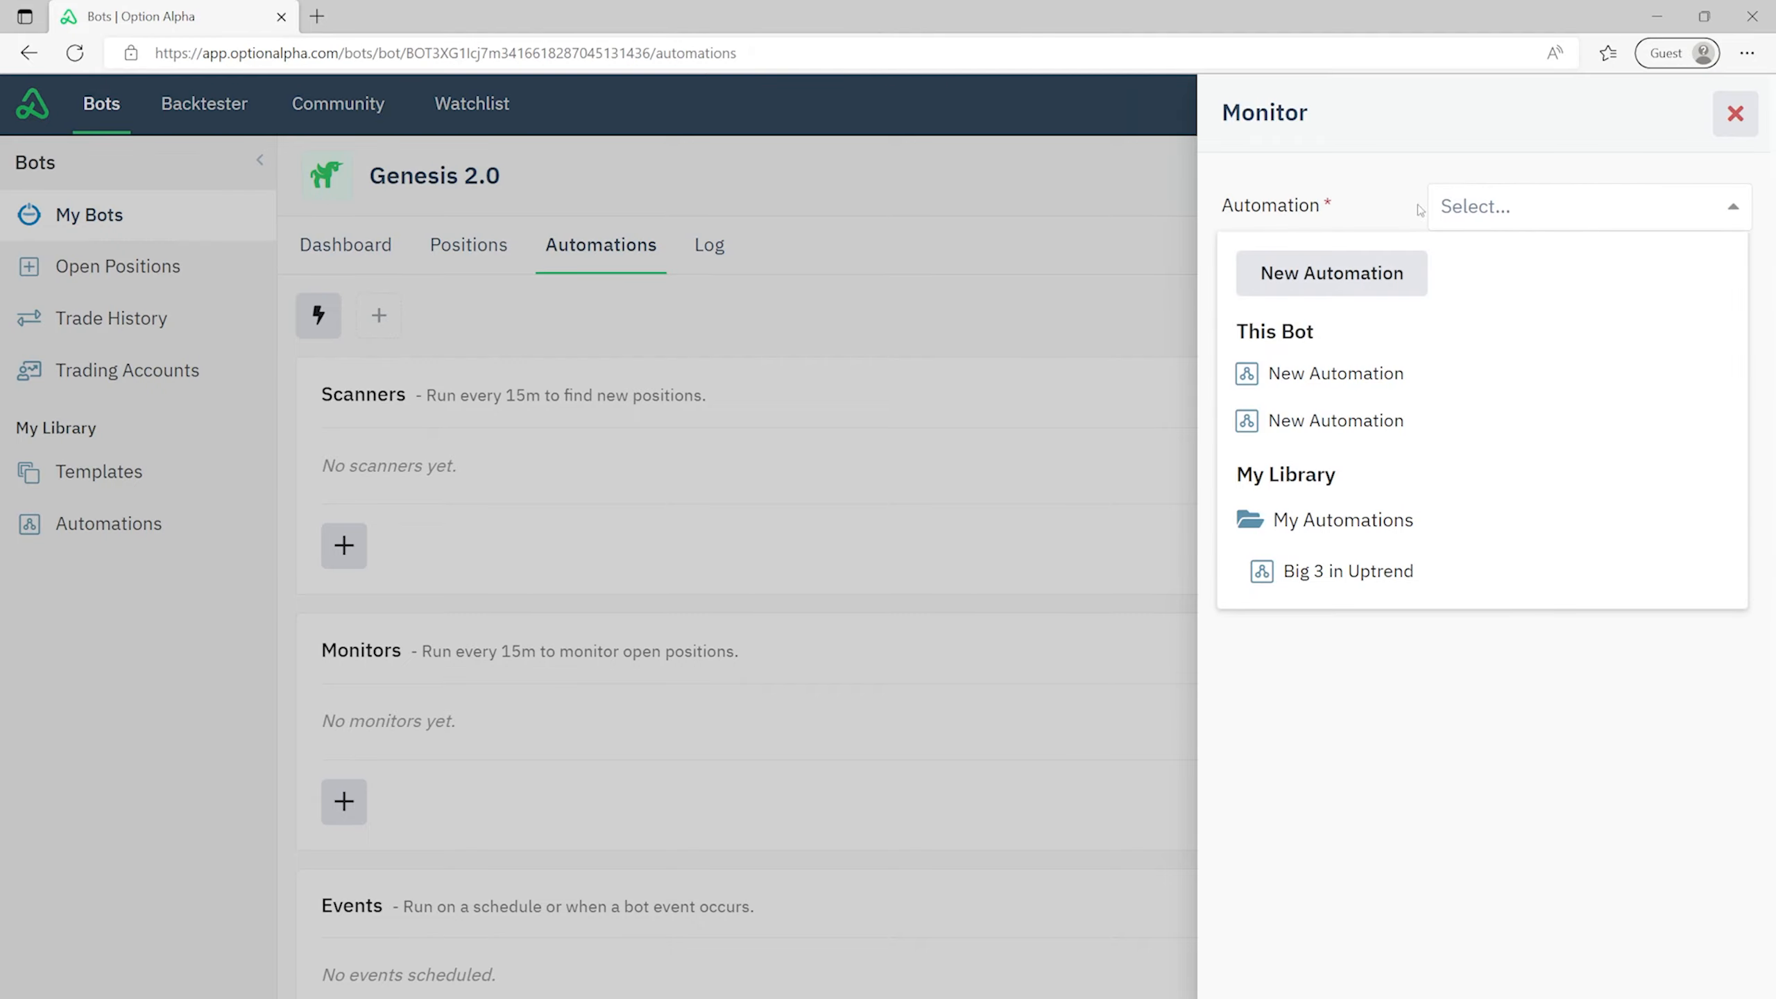
# - Choose New Automation and add a Positions loop as its first step, position type still 'any'
pyautogui.click(1353, 274)
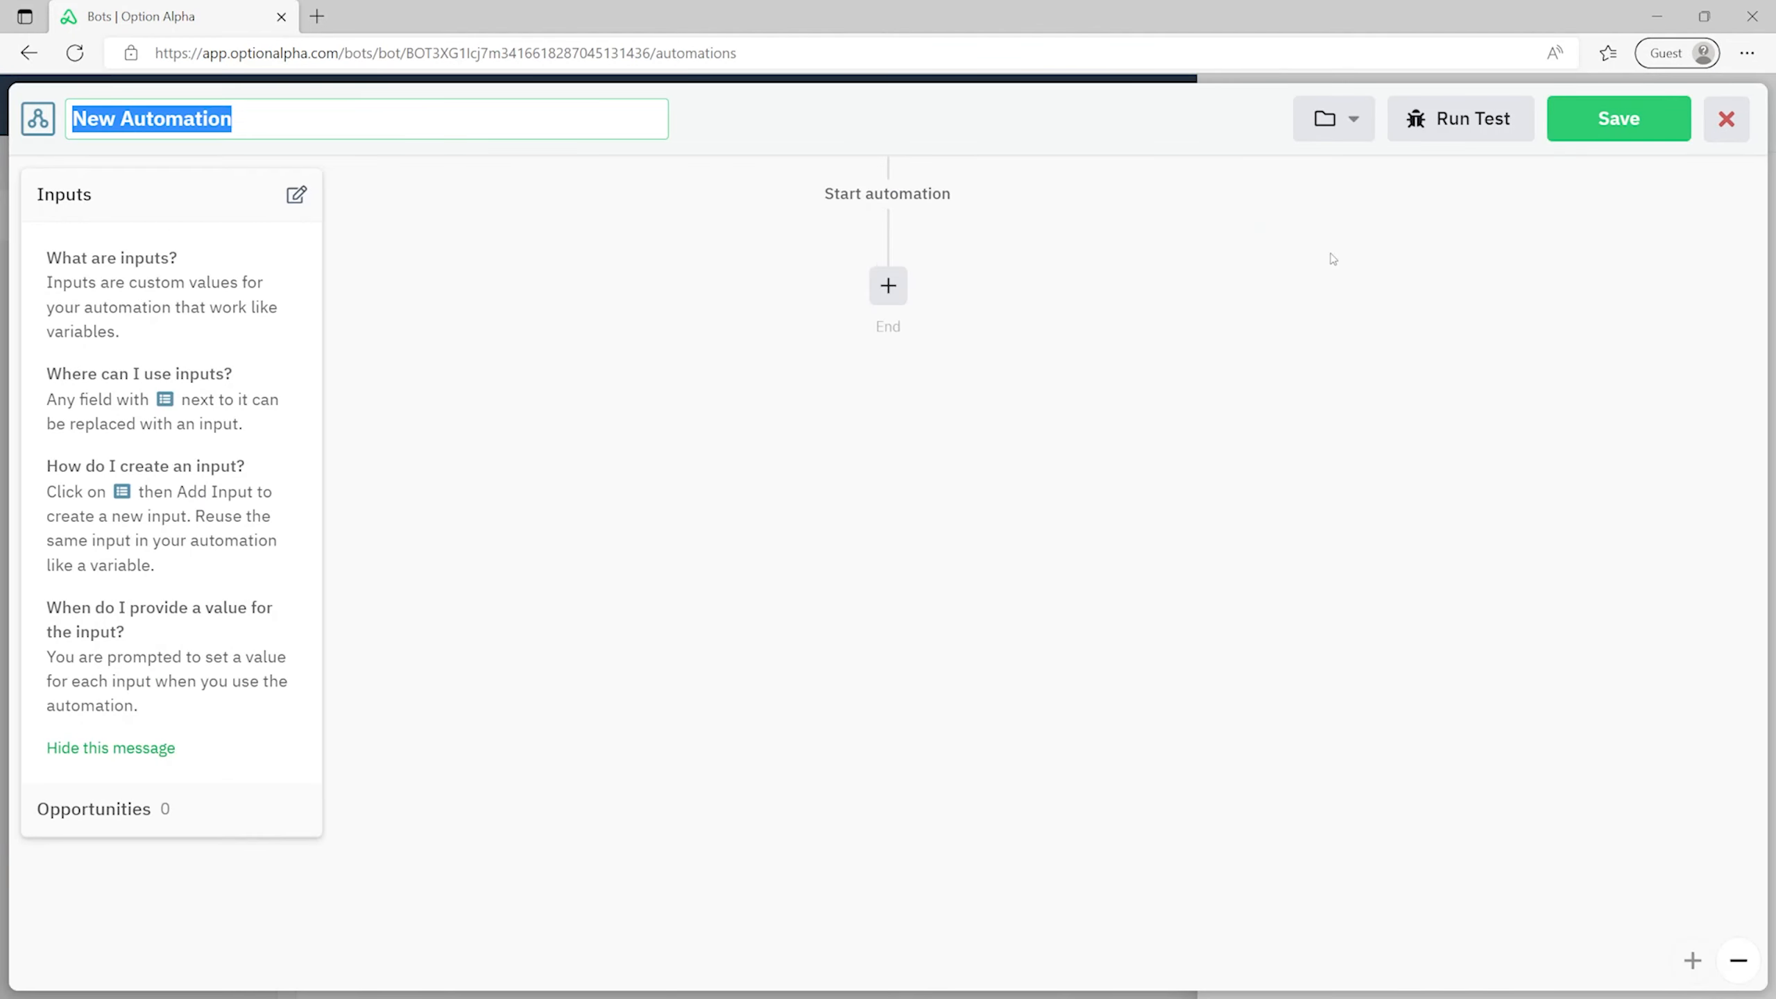
pyautogui.click(888, 285)
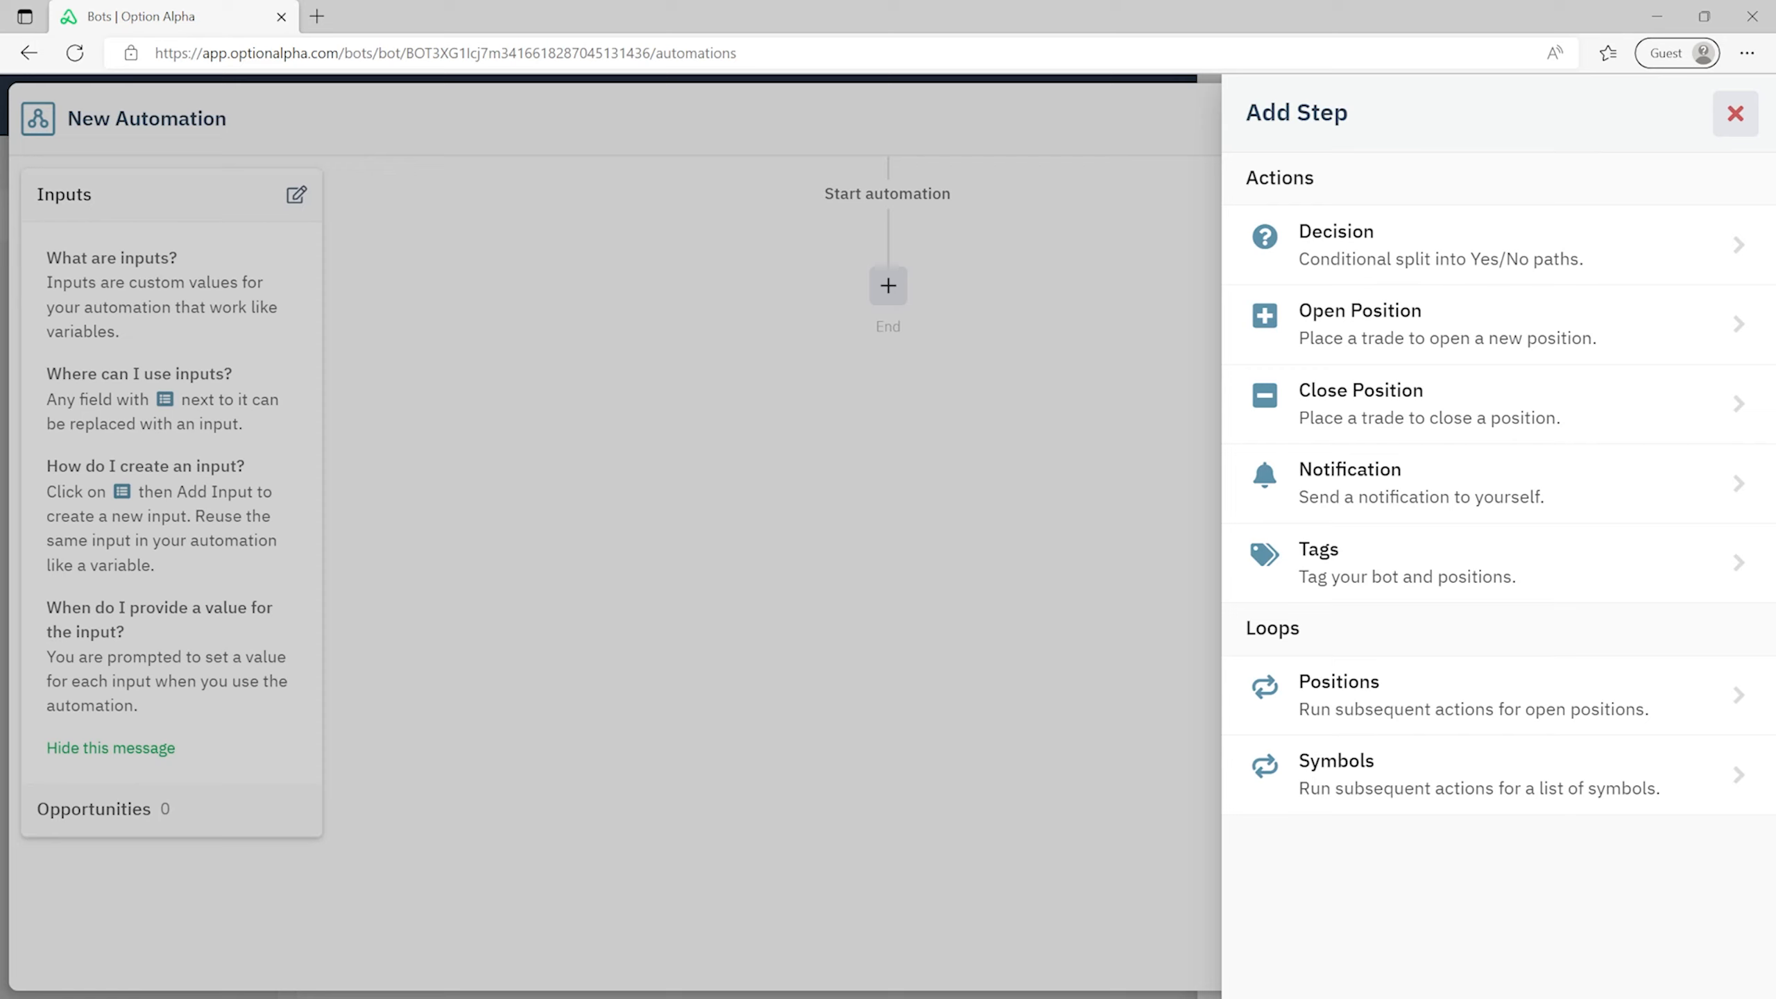
pyautogui.click(1437, 689)
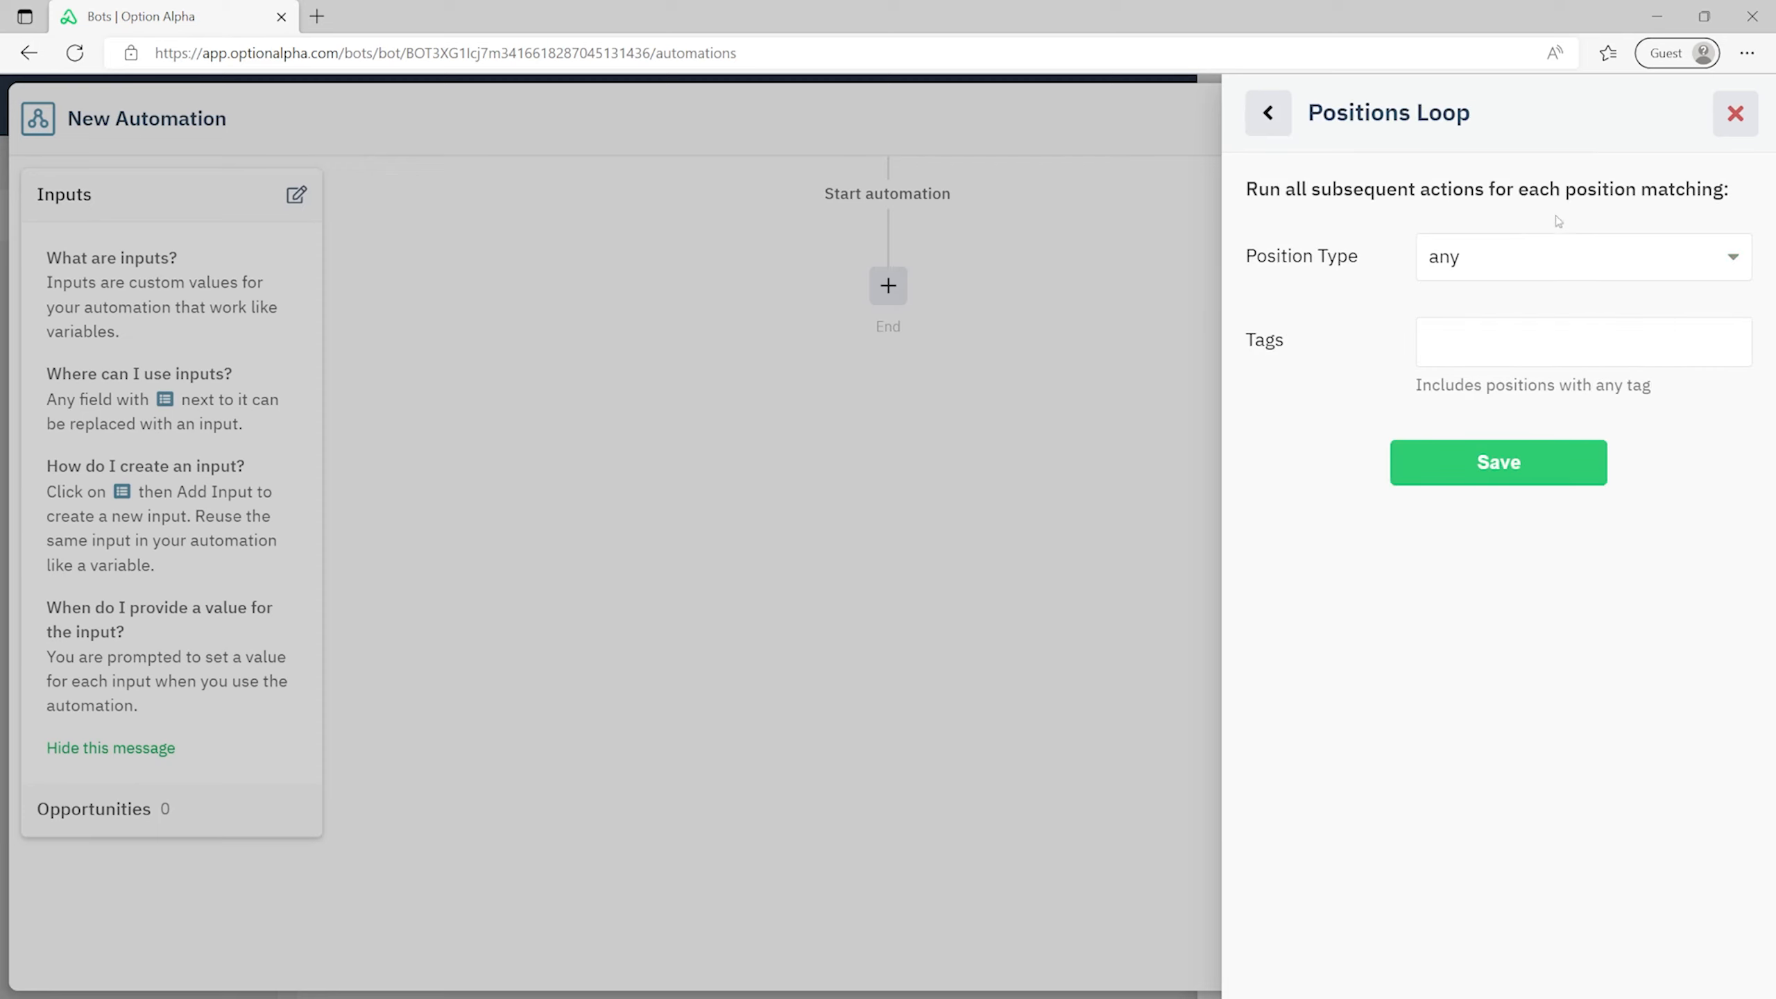
pyautogui.click(1576, 261)
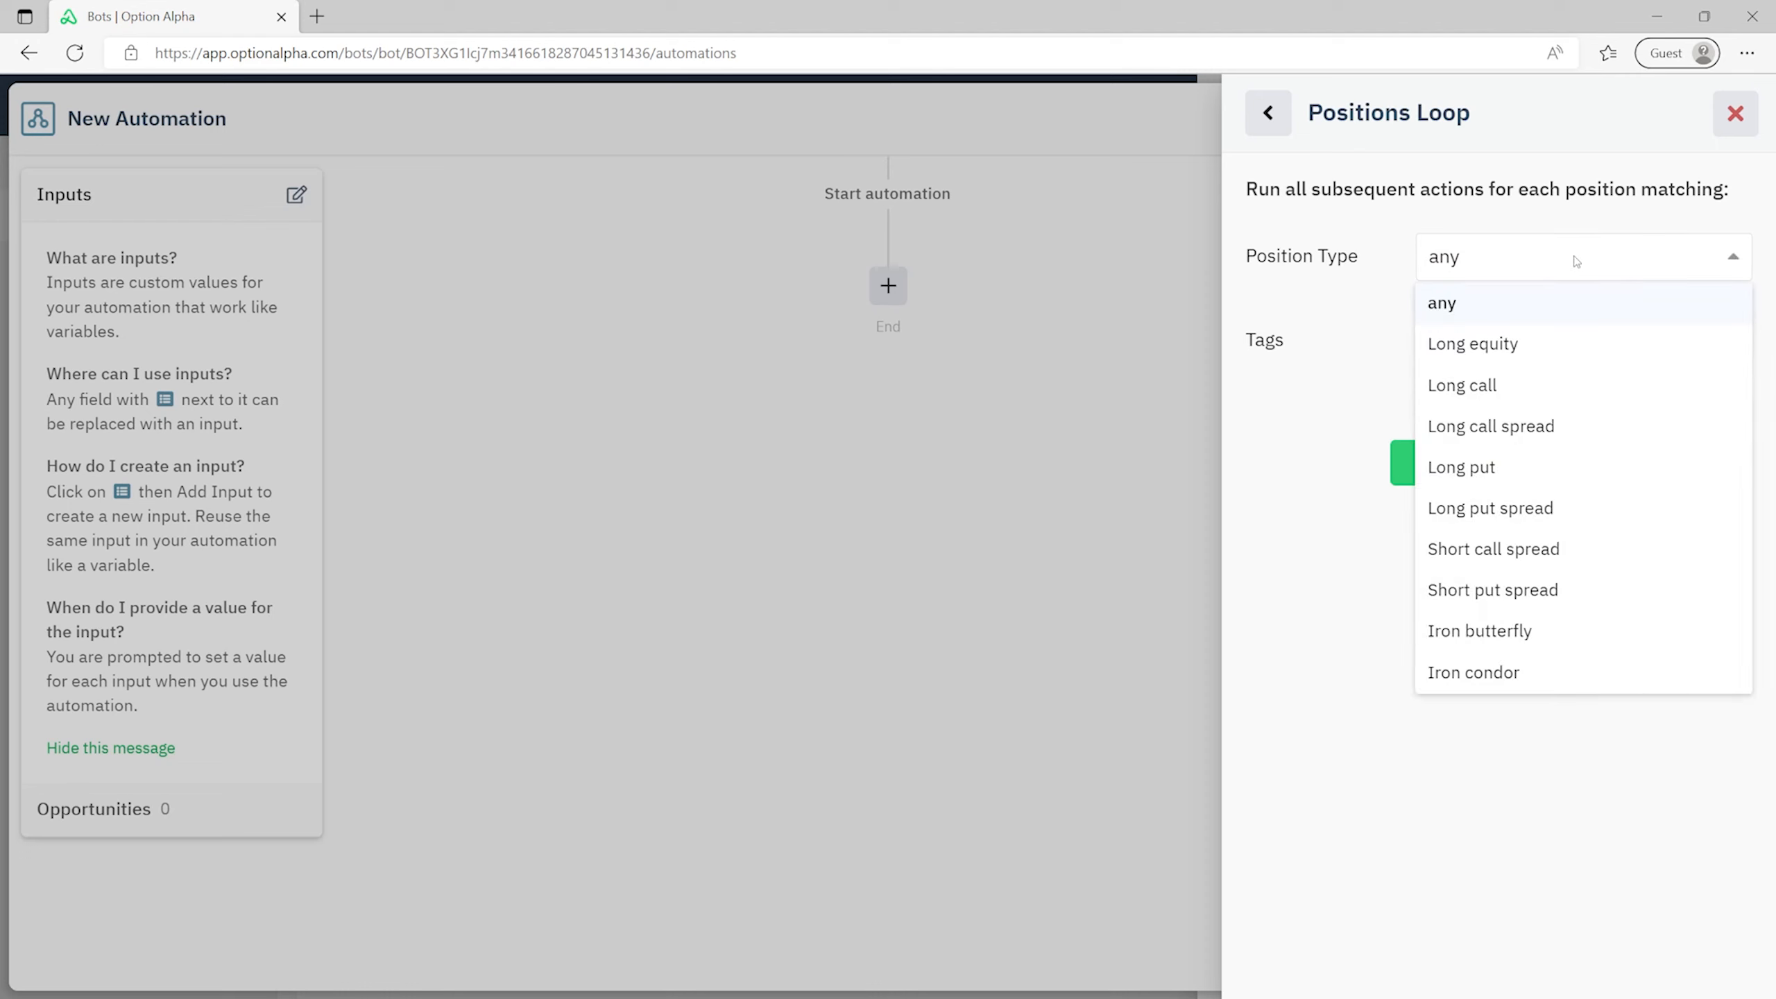
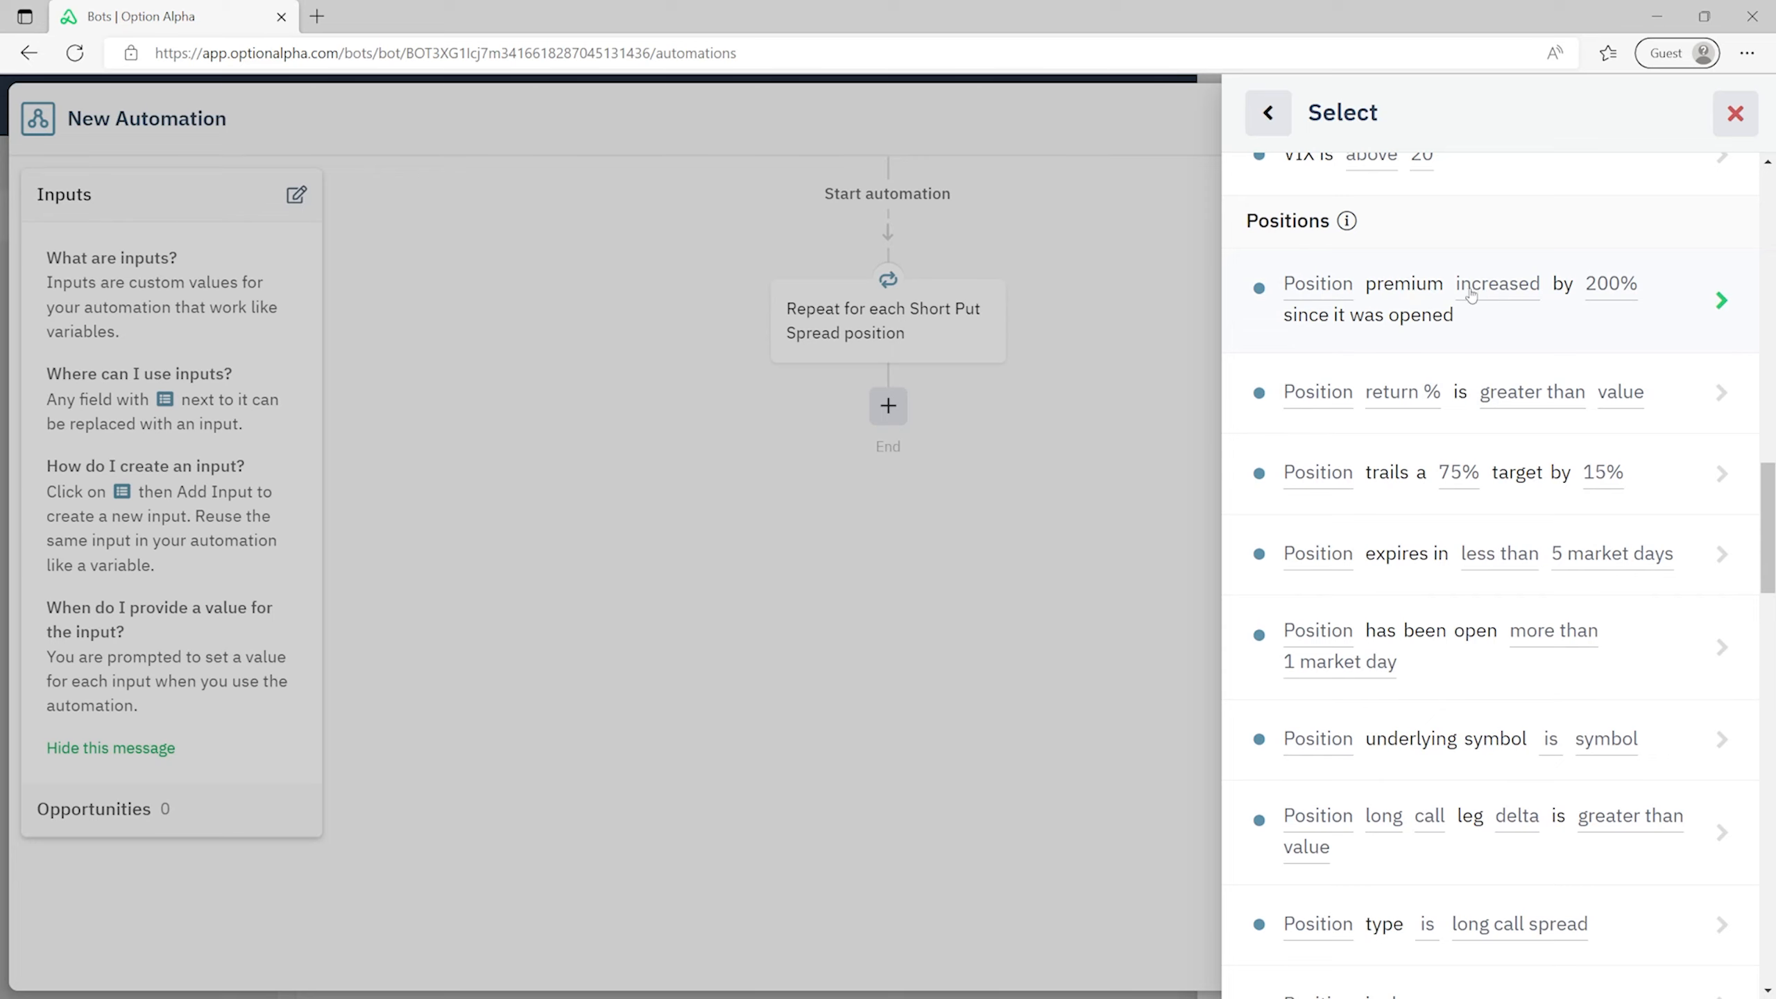
# - Set the condition to check whether the looped Position's premium decreased
pyautogui.click(1611, 327)
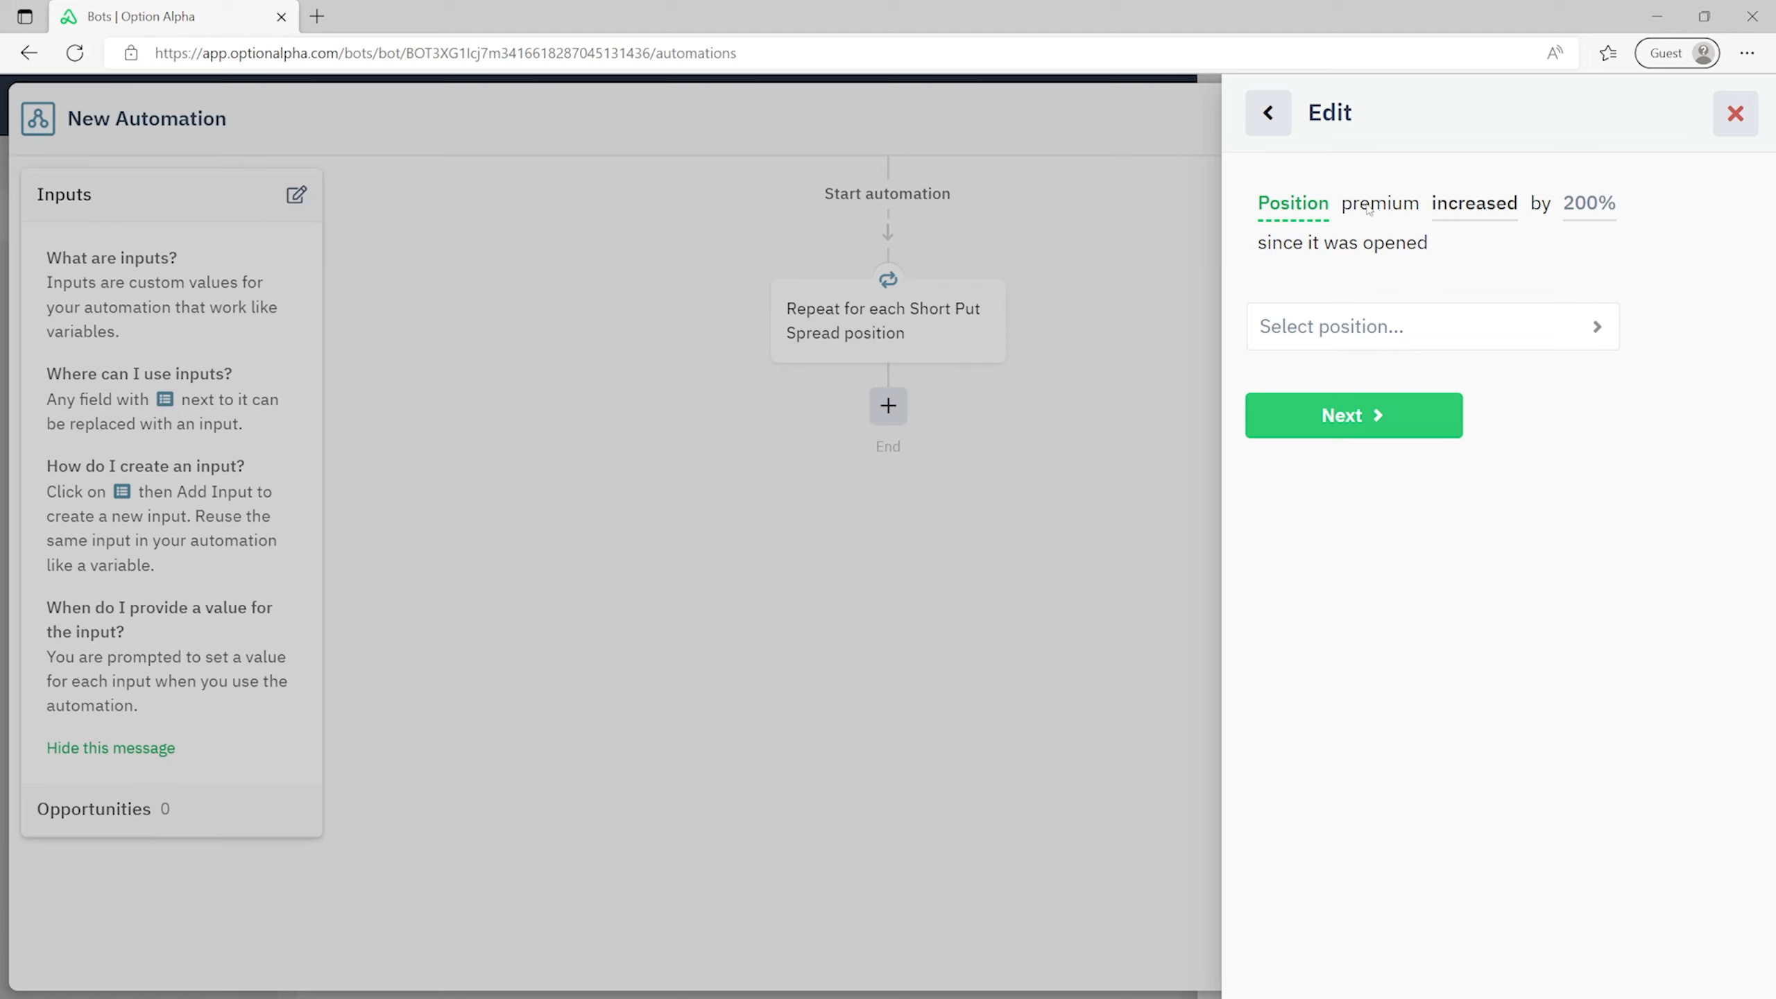
pyautogui.click(1484, 311)
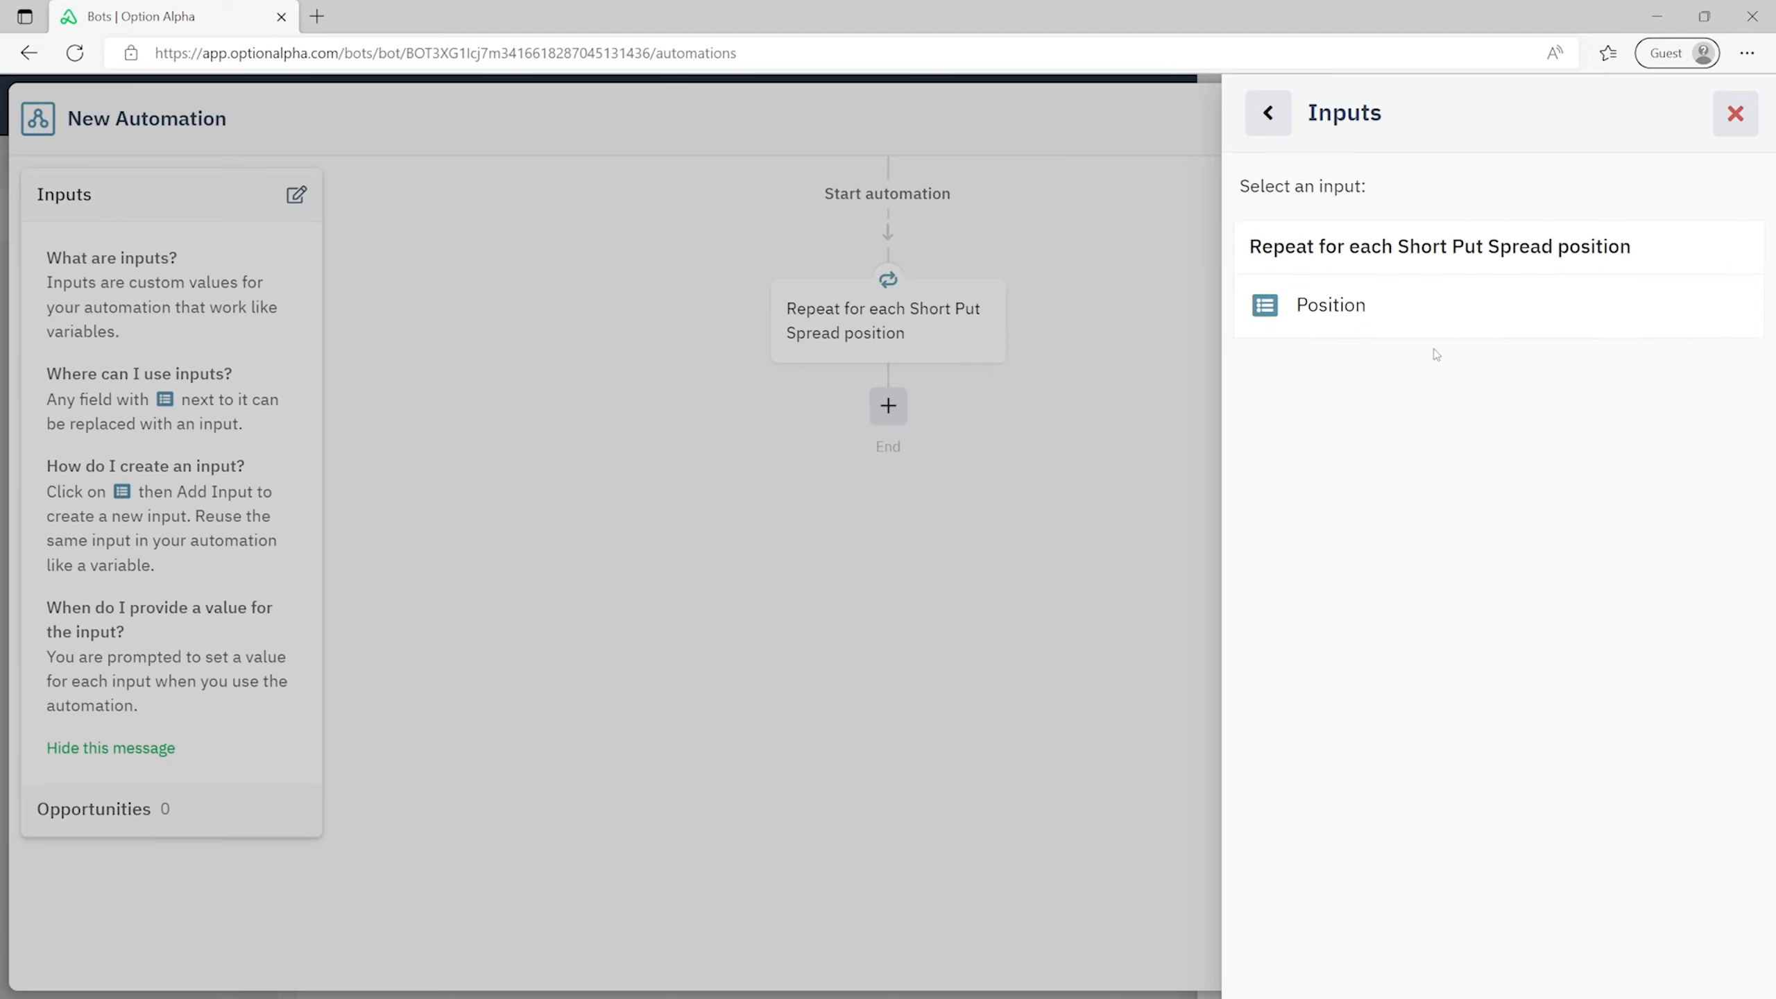
pyautogui.click(1360, 304)
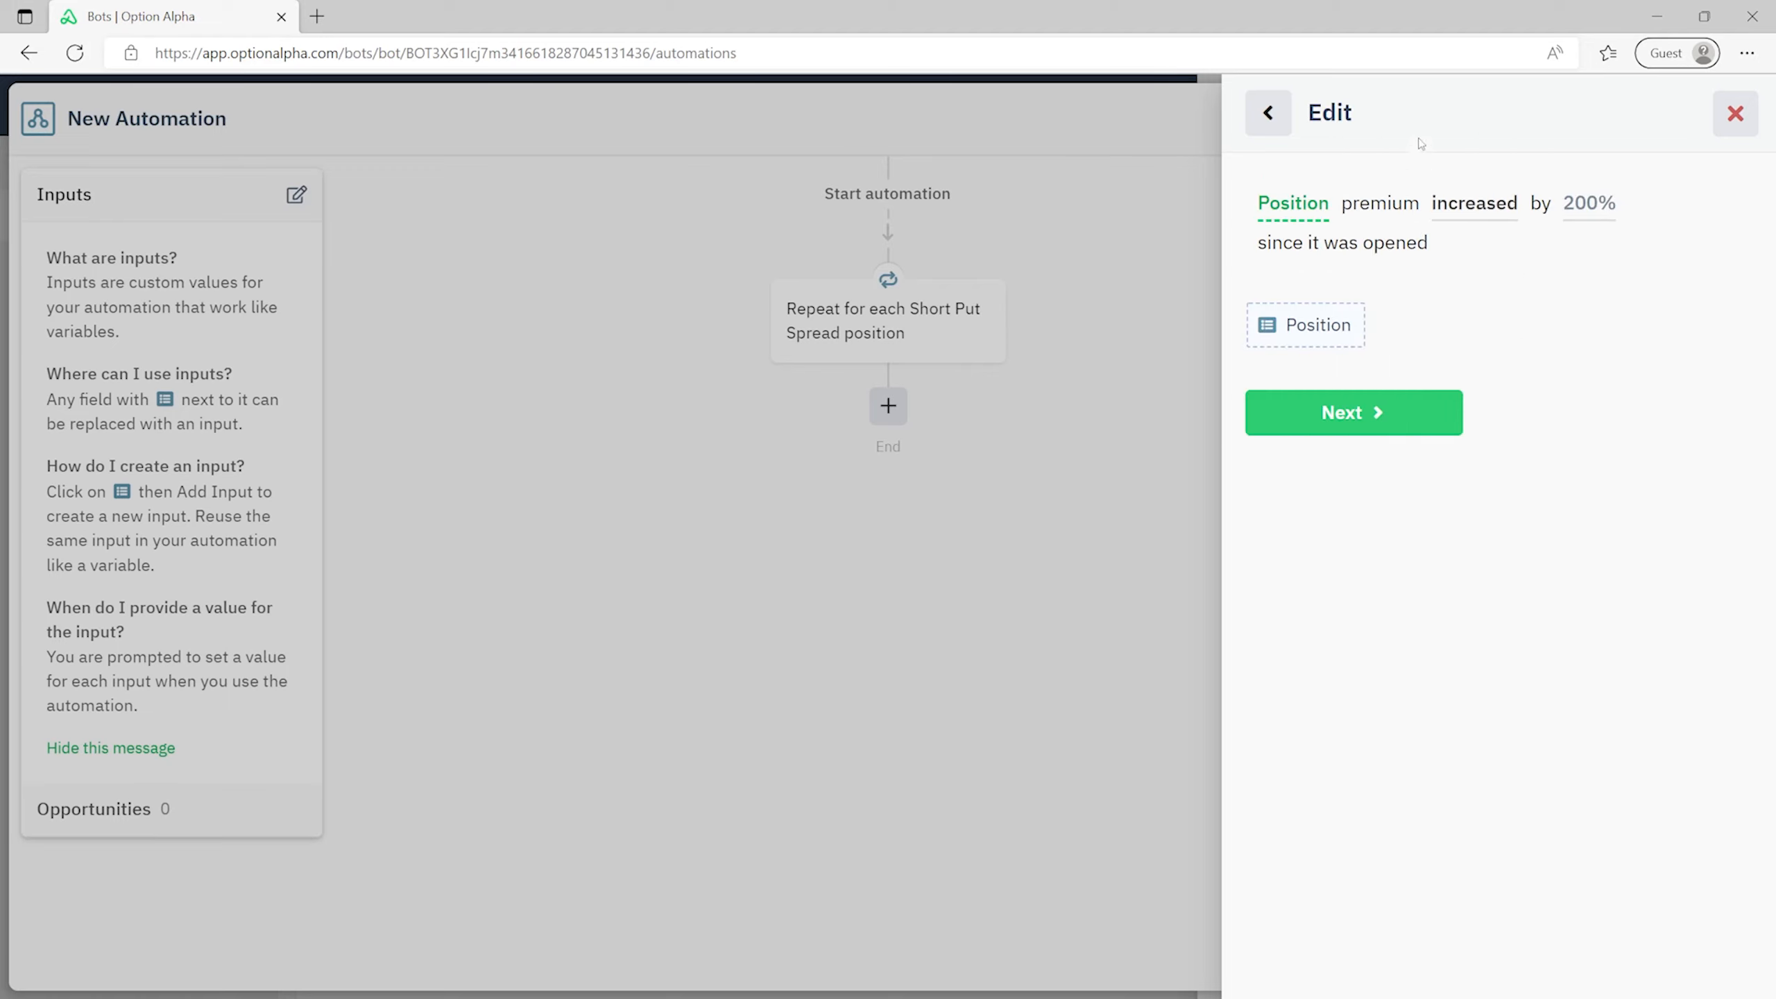
pyautogui.click(1390, 426)
pyautogui.click(1436, 338)
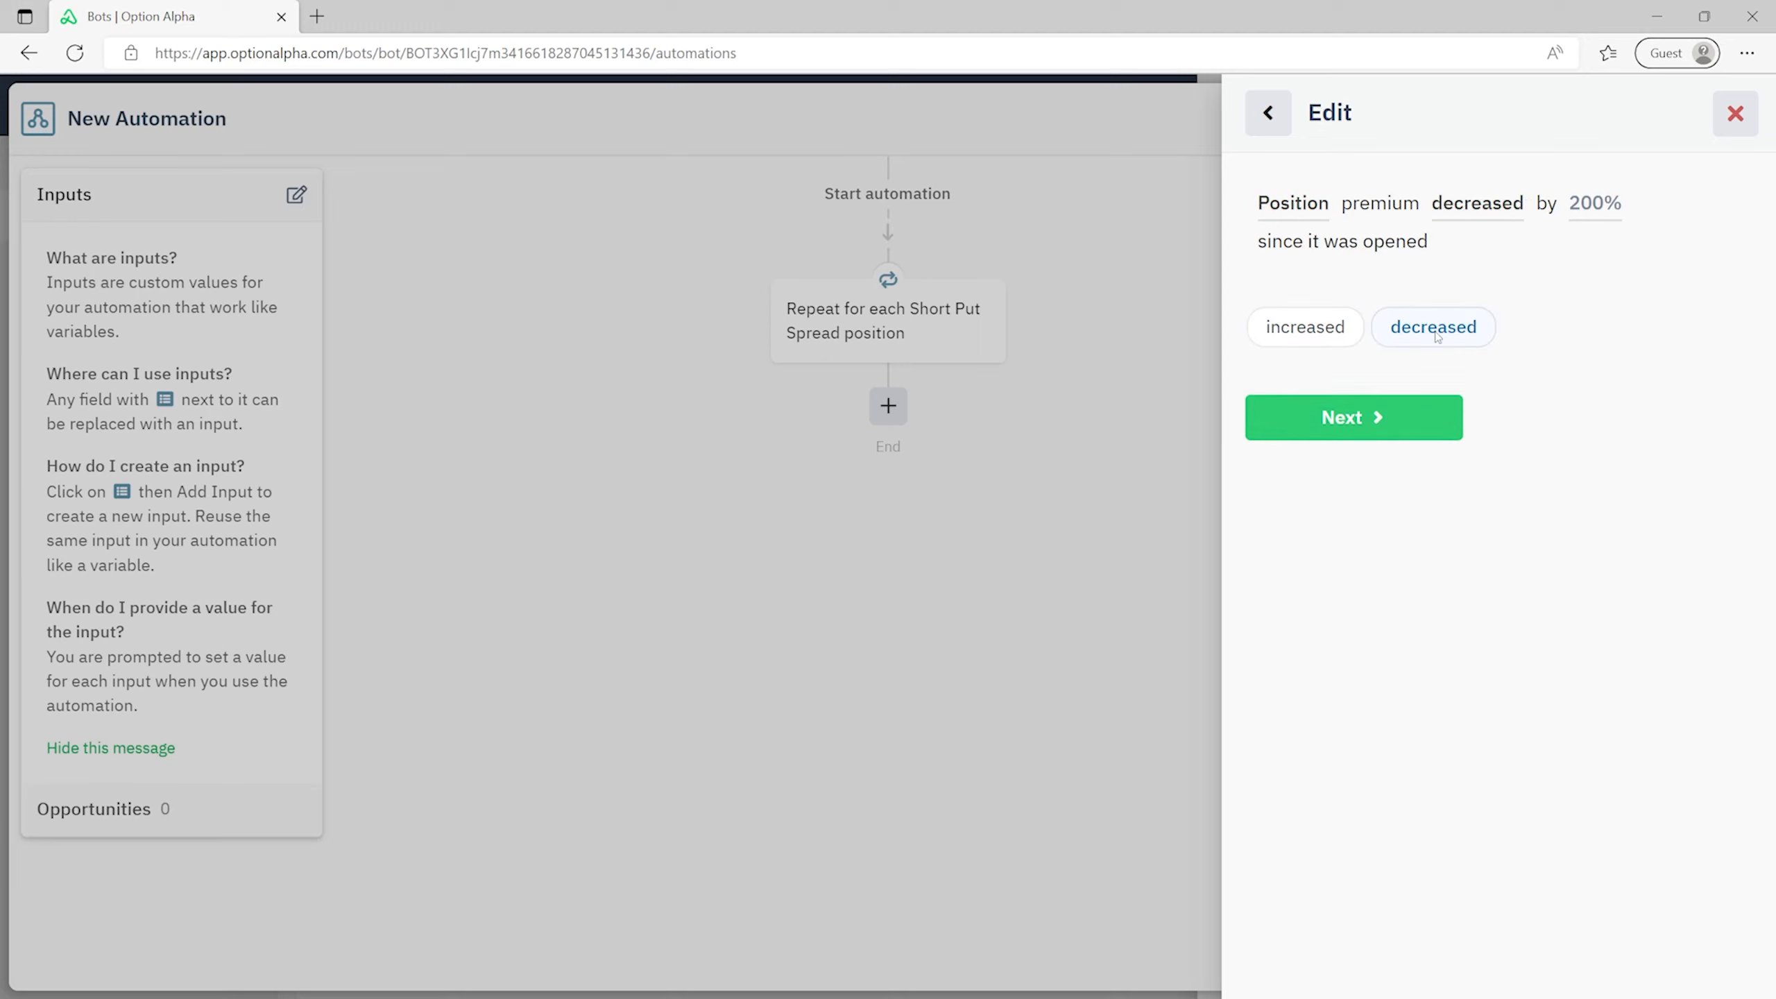
pyautogui.click(1407, 426)
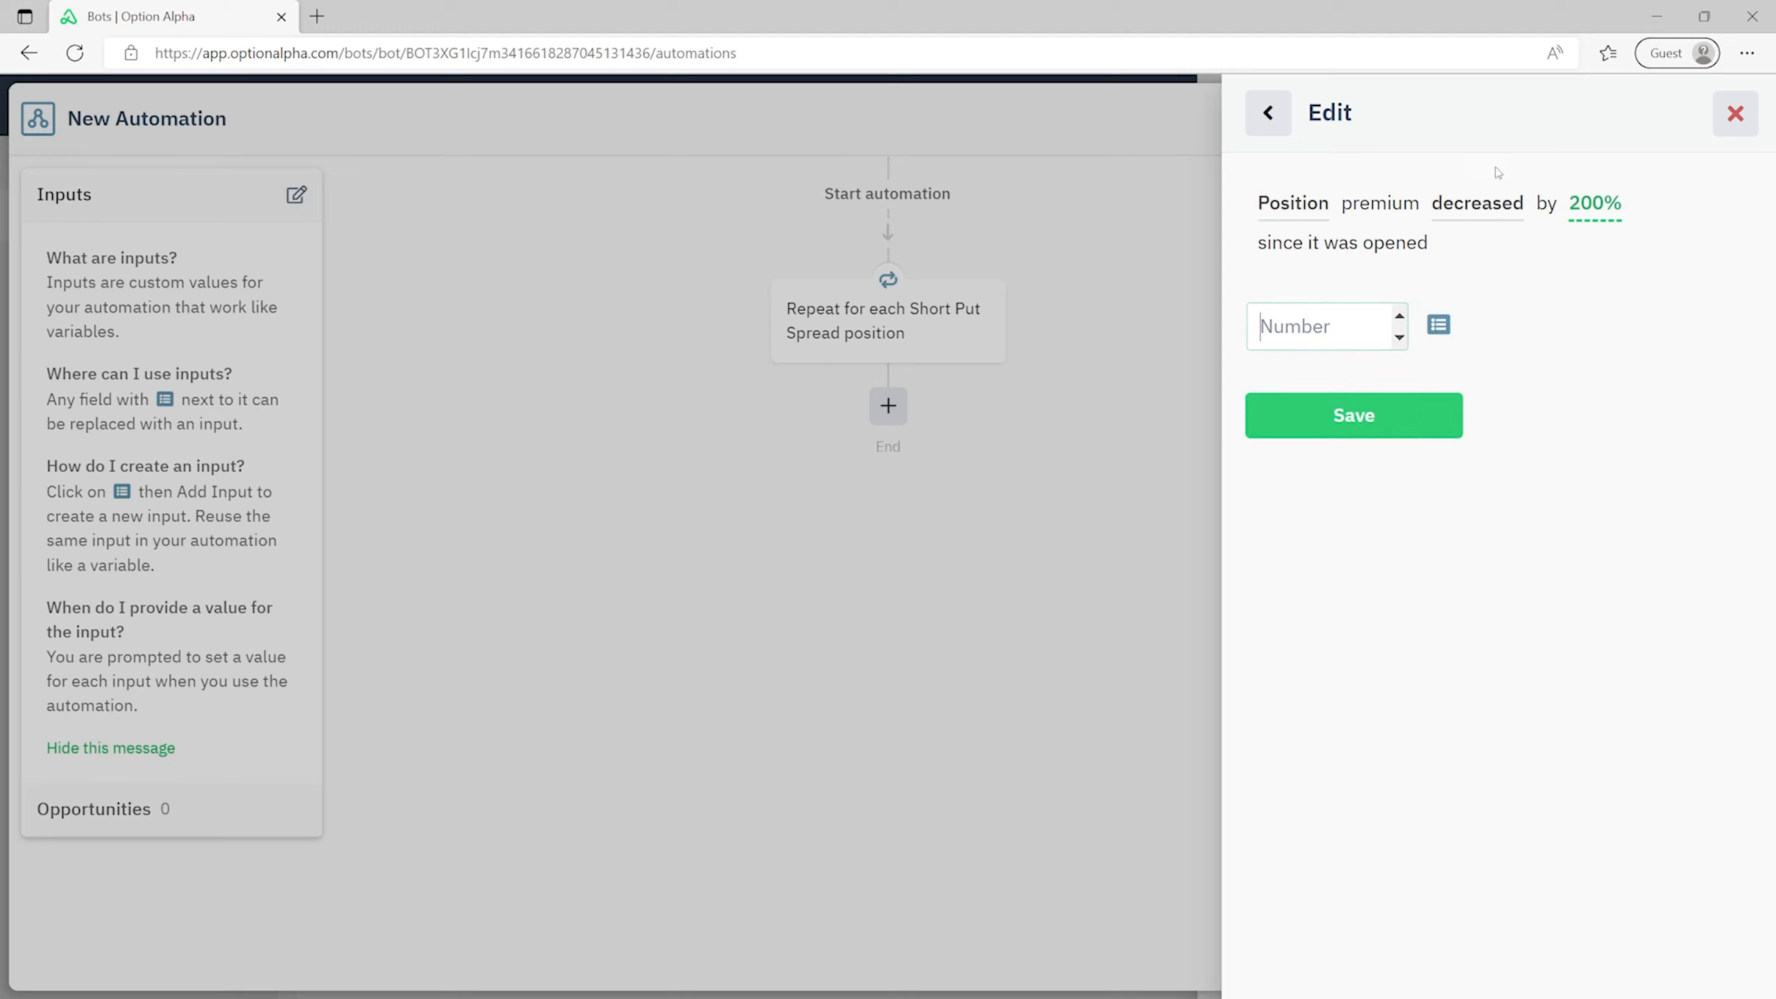
# - Link the amount to a new 'Absolute Profit Target' input defaulting to 75
pyautogui.click(1442, 334)
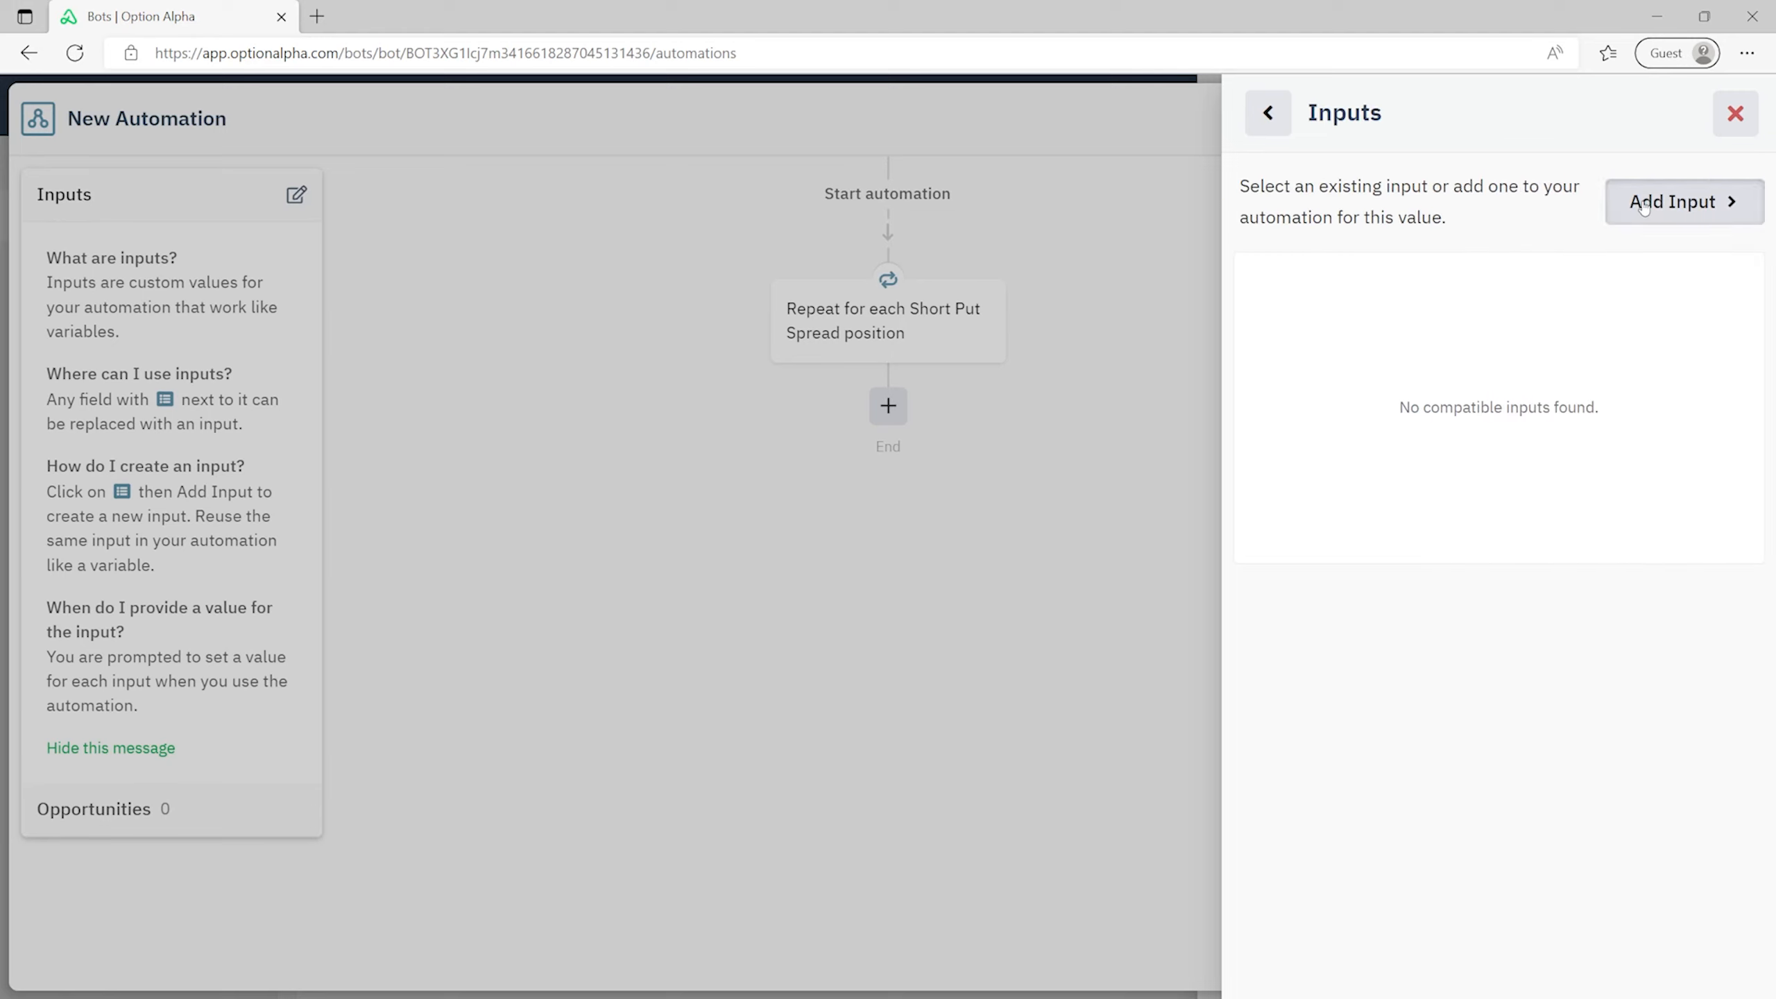
pyautogui.click(1644, 203)
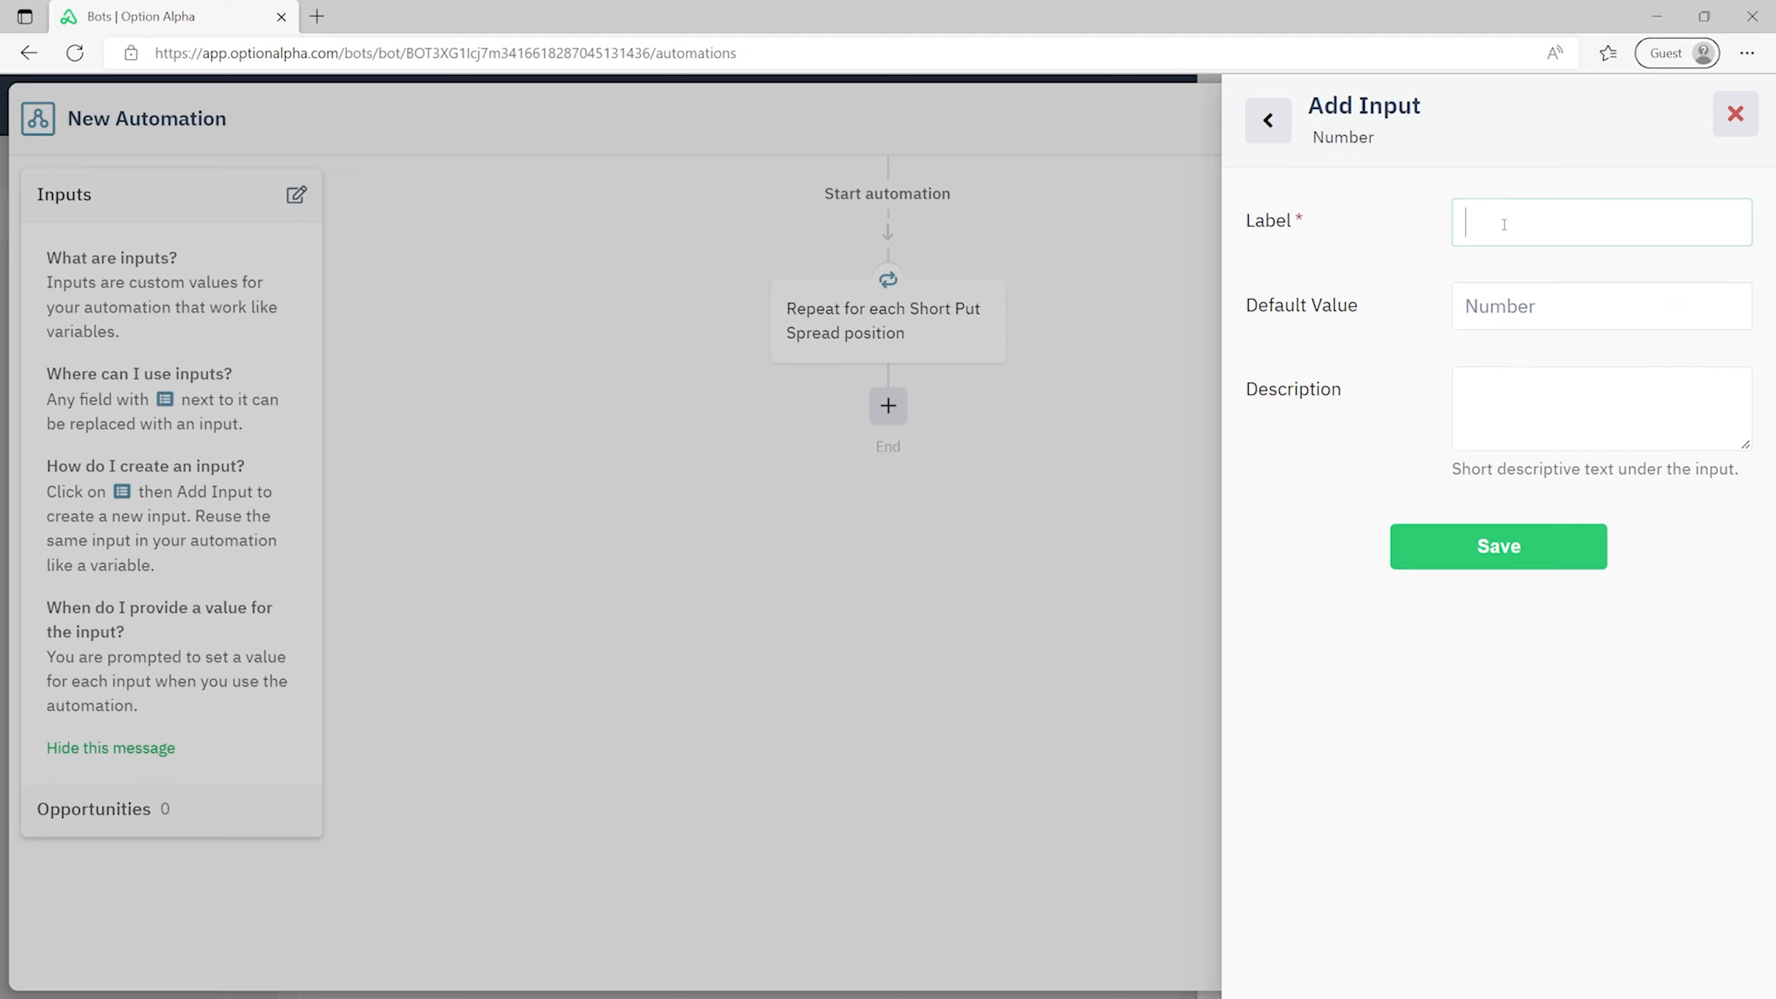
pyautogui.write('Absolue')
pyautogui.press('BackSpace')
pyautogui.press('BackSpace')
pyautogui.press('BackSpace')
pyautogui.press('BackSpace')
pyautogui.write('lute Profit Target')
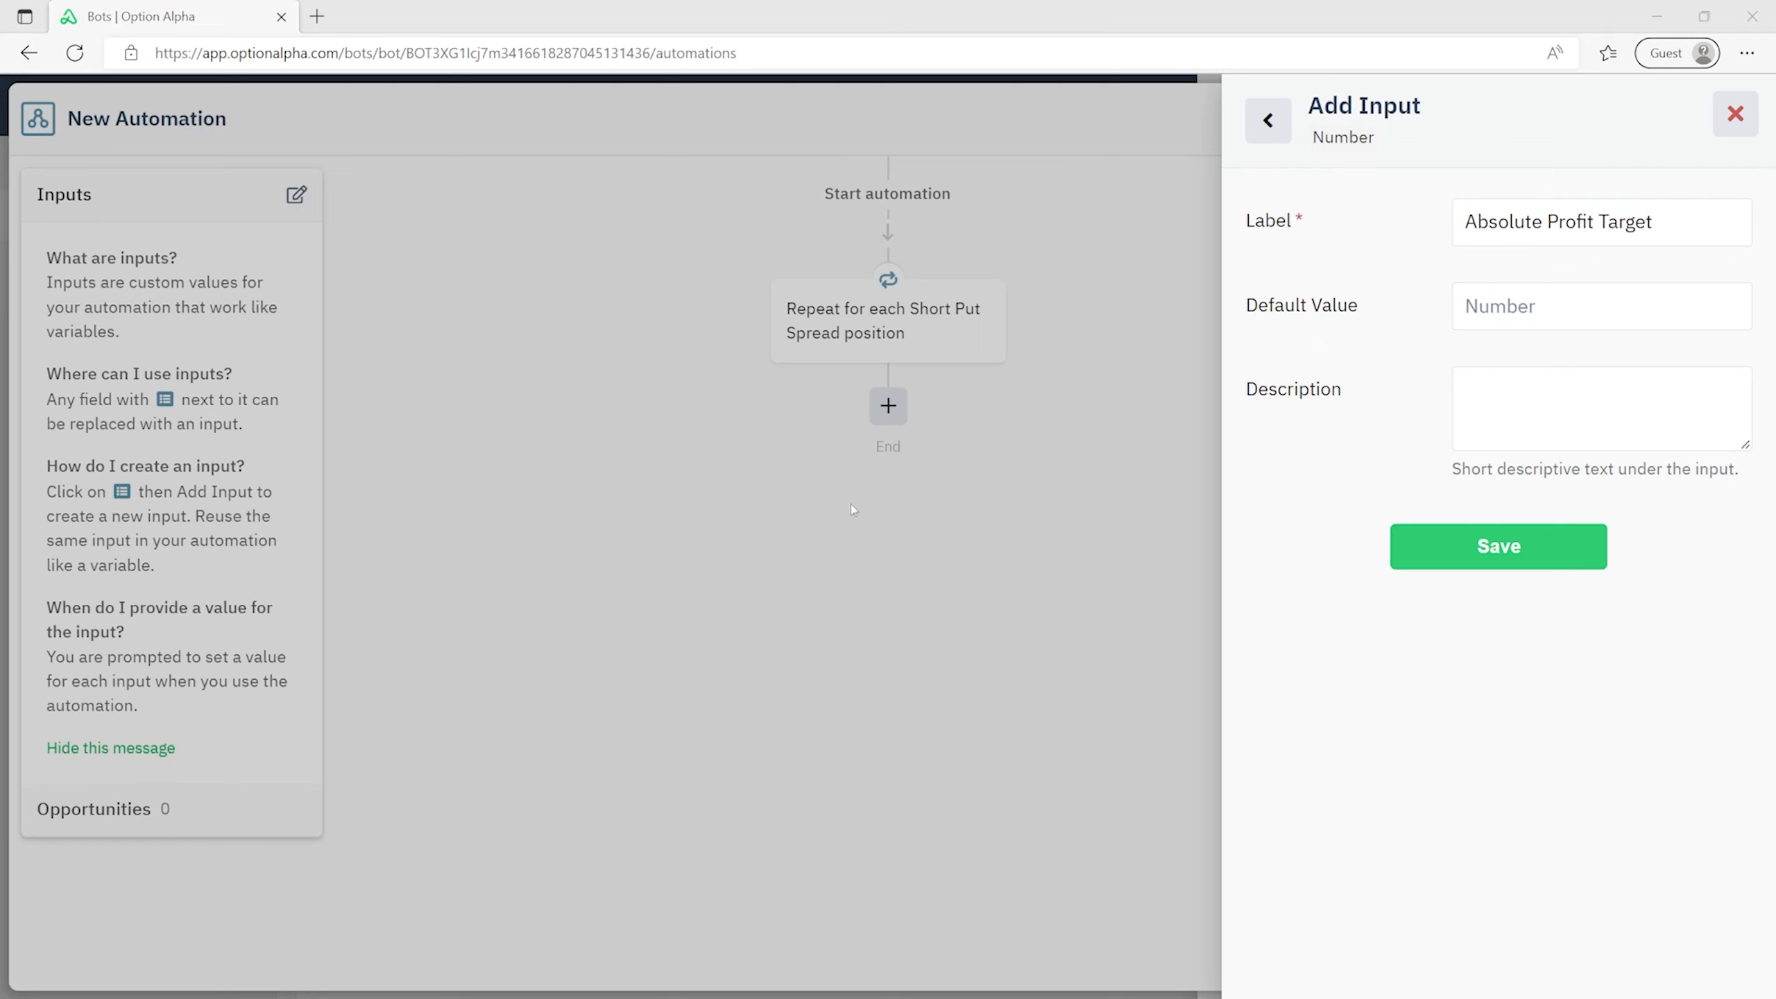
pyautogui.click(1617, 307)
pyautogui.write('75')
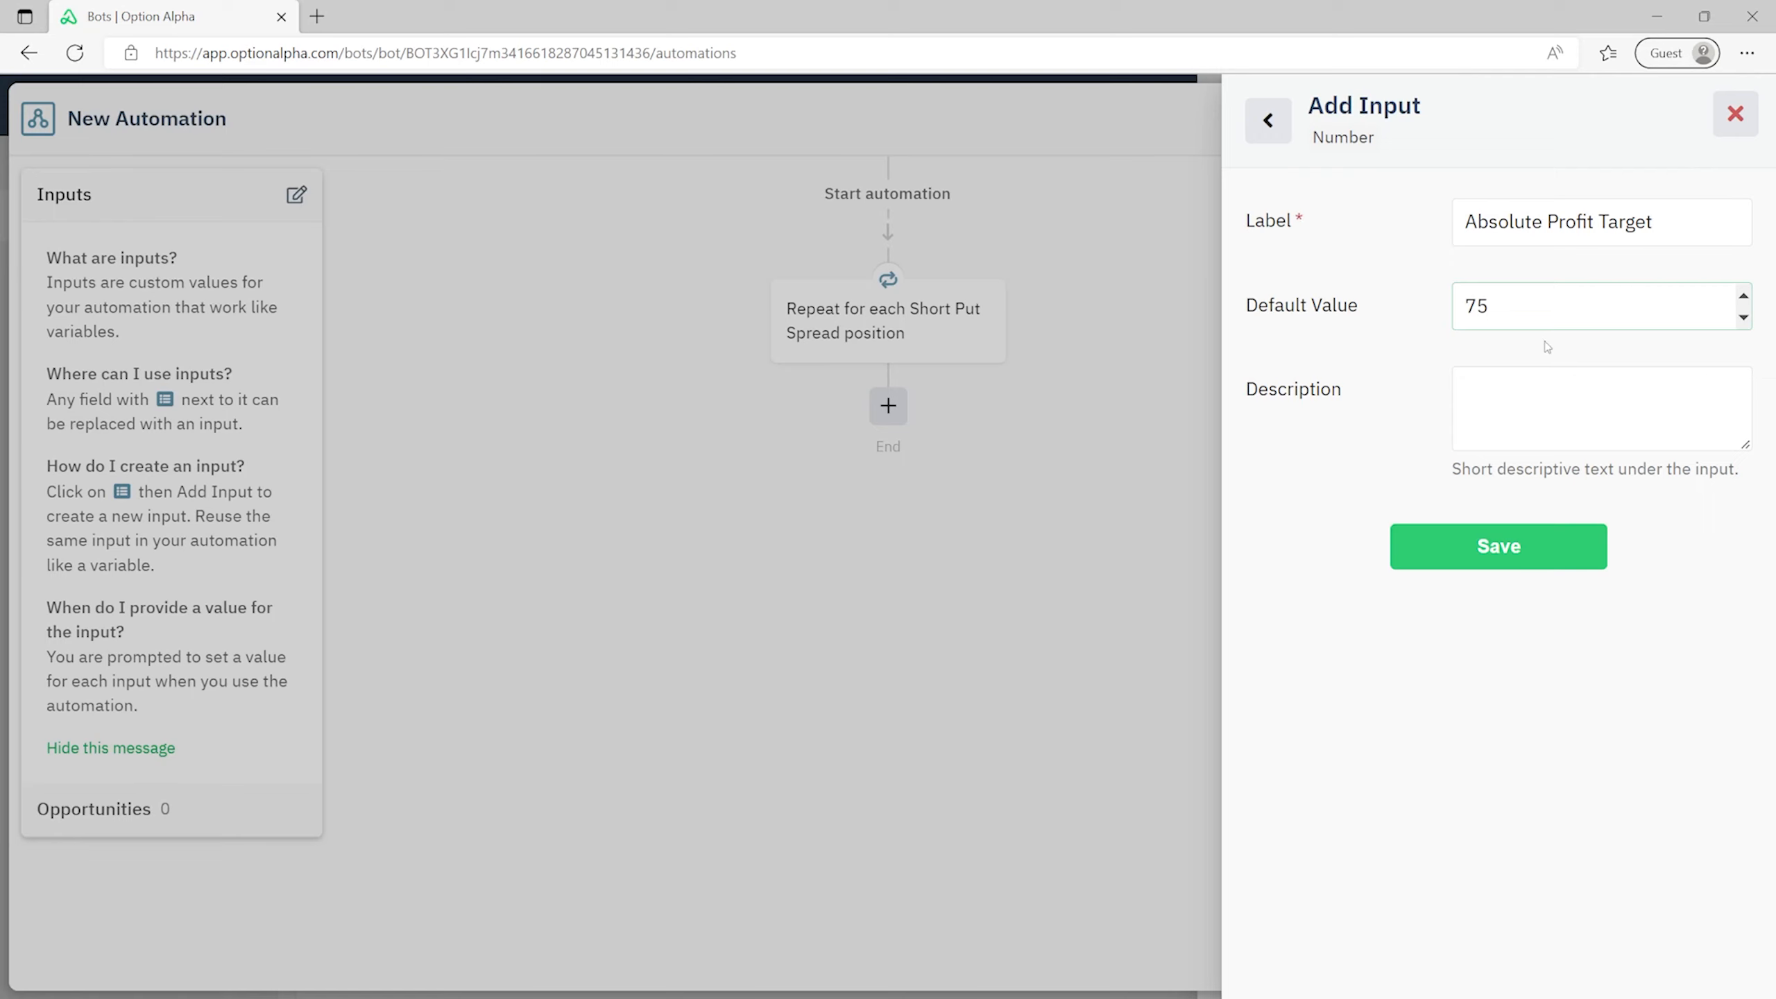
pyautogui.click(1582, 569)
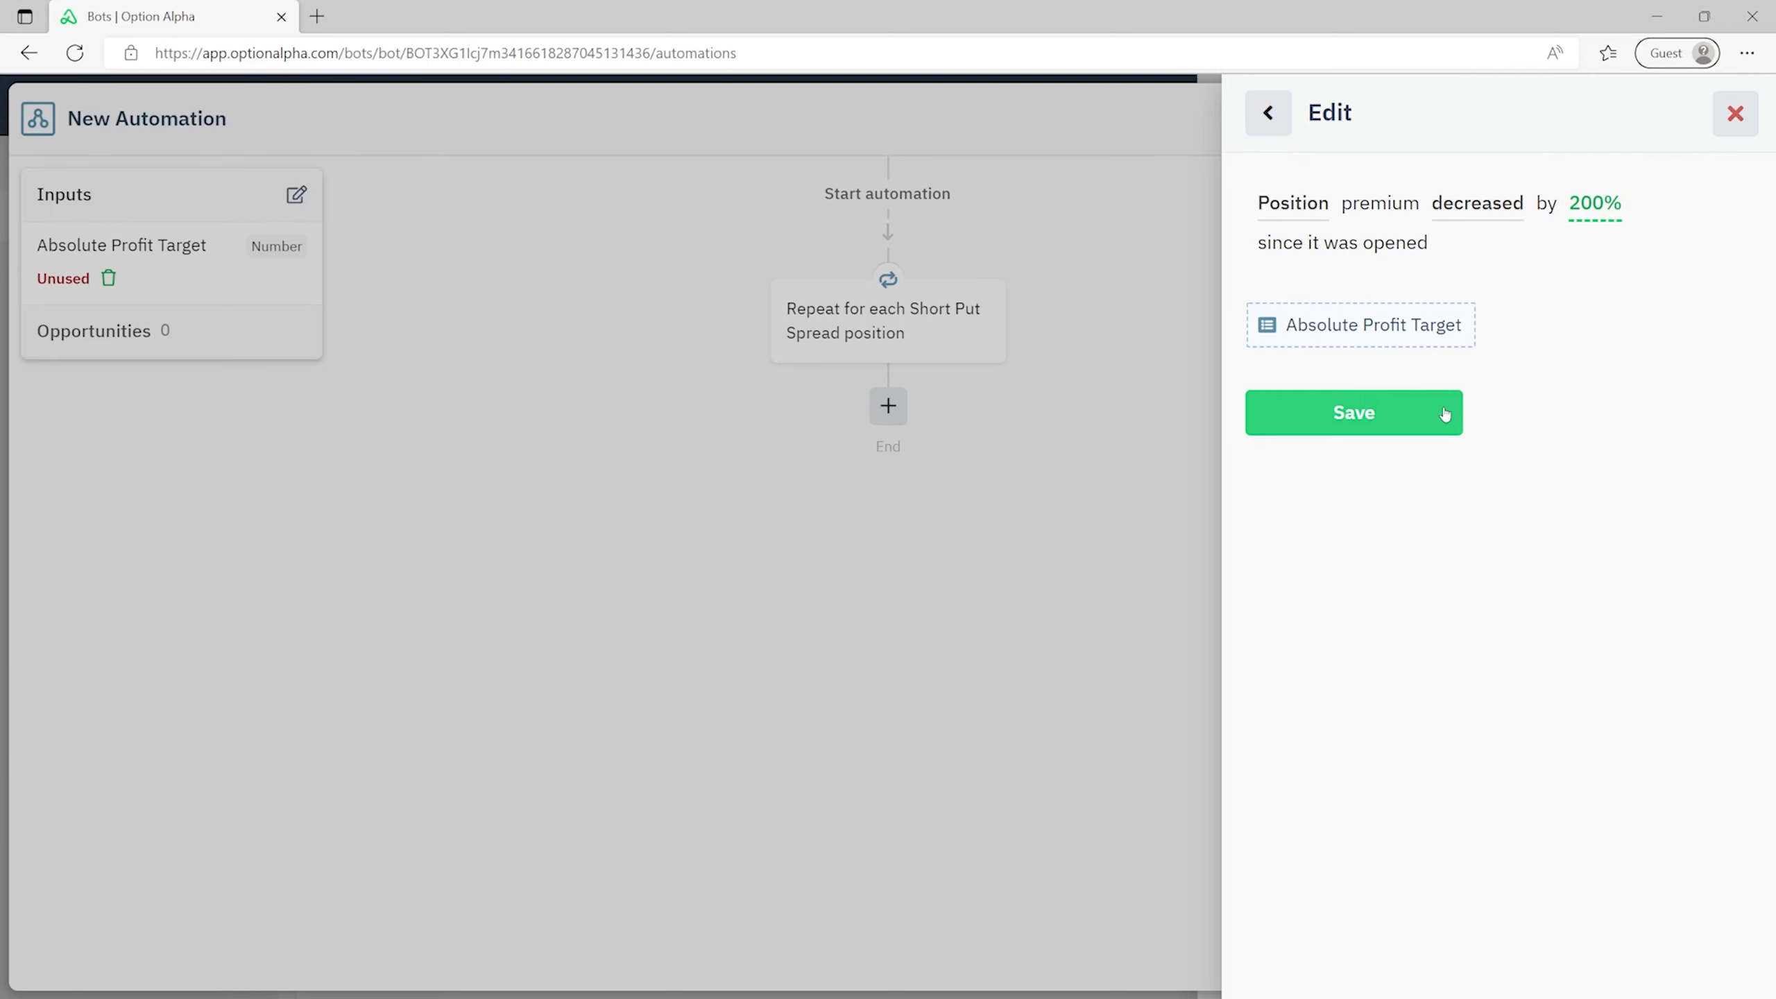
pyautogui.click(1385, 420)
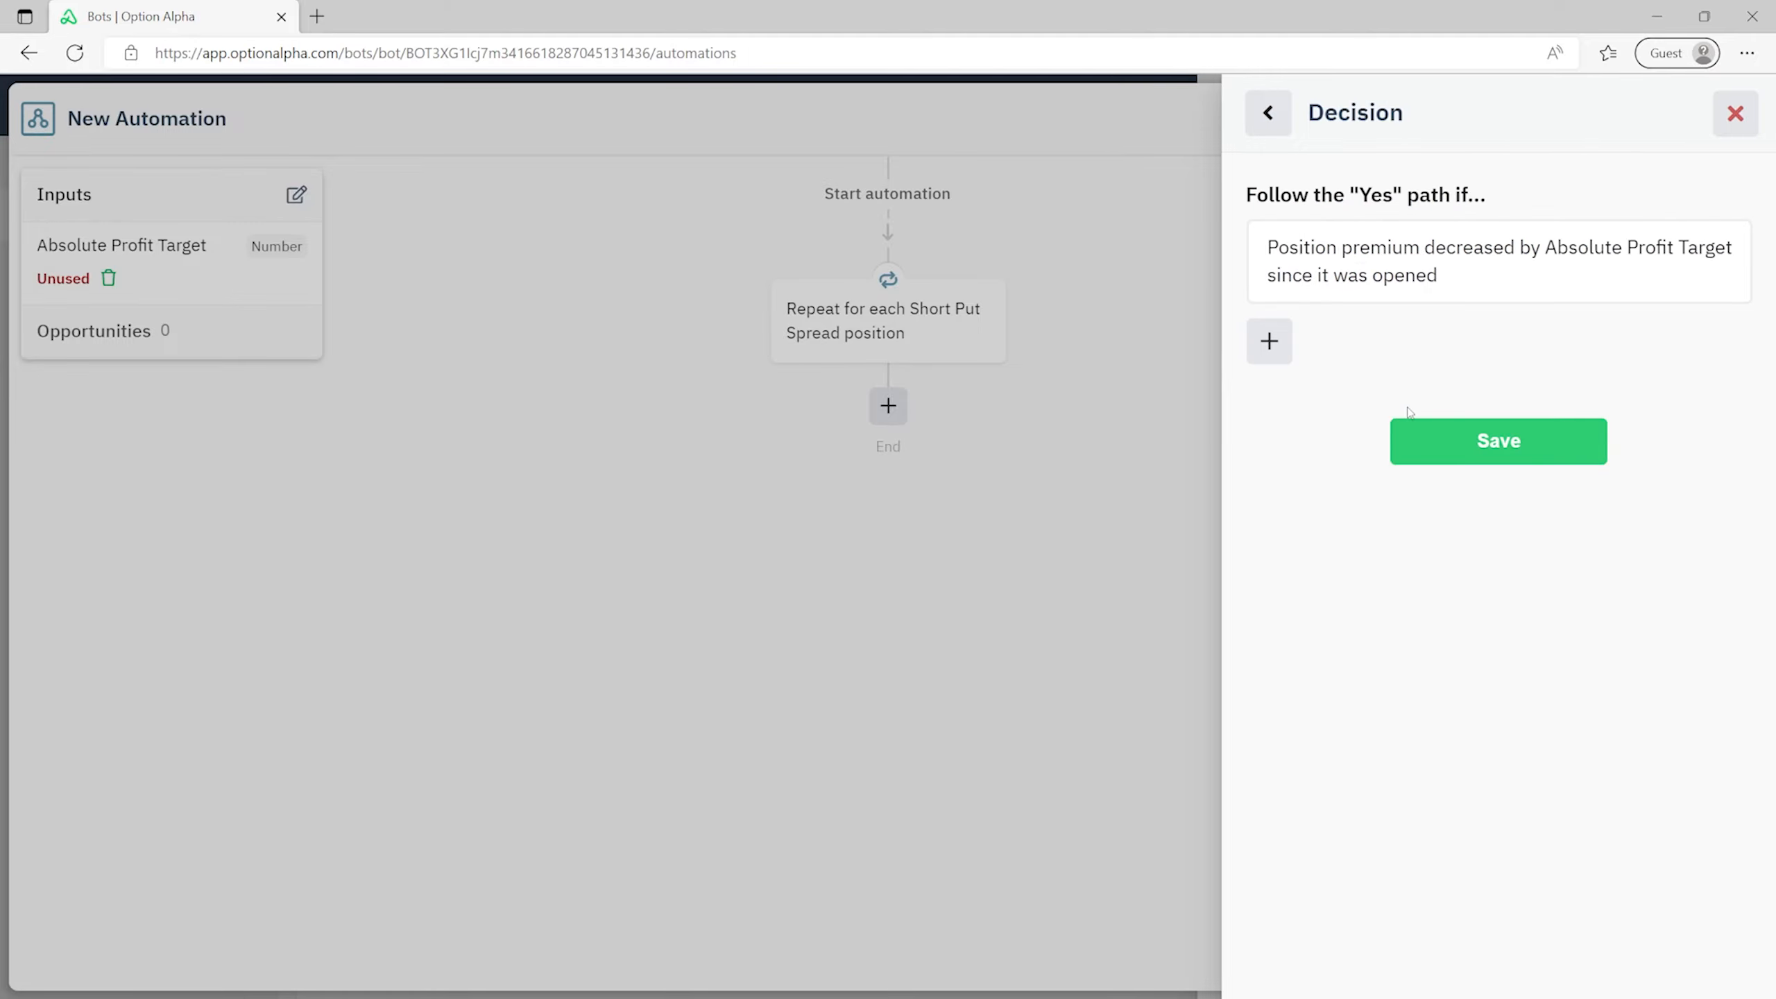
# - Add the decision, save the automation, and add it as a Genesis 2.0 monitor
pyautogui.click(1480, 446)
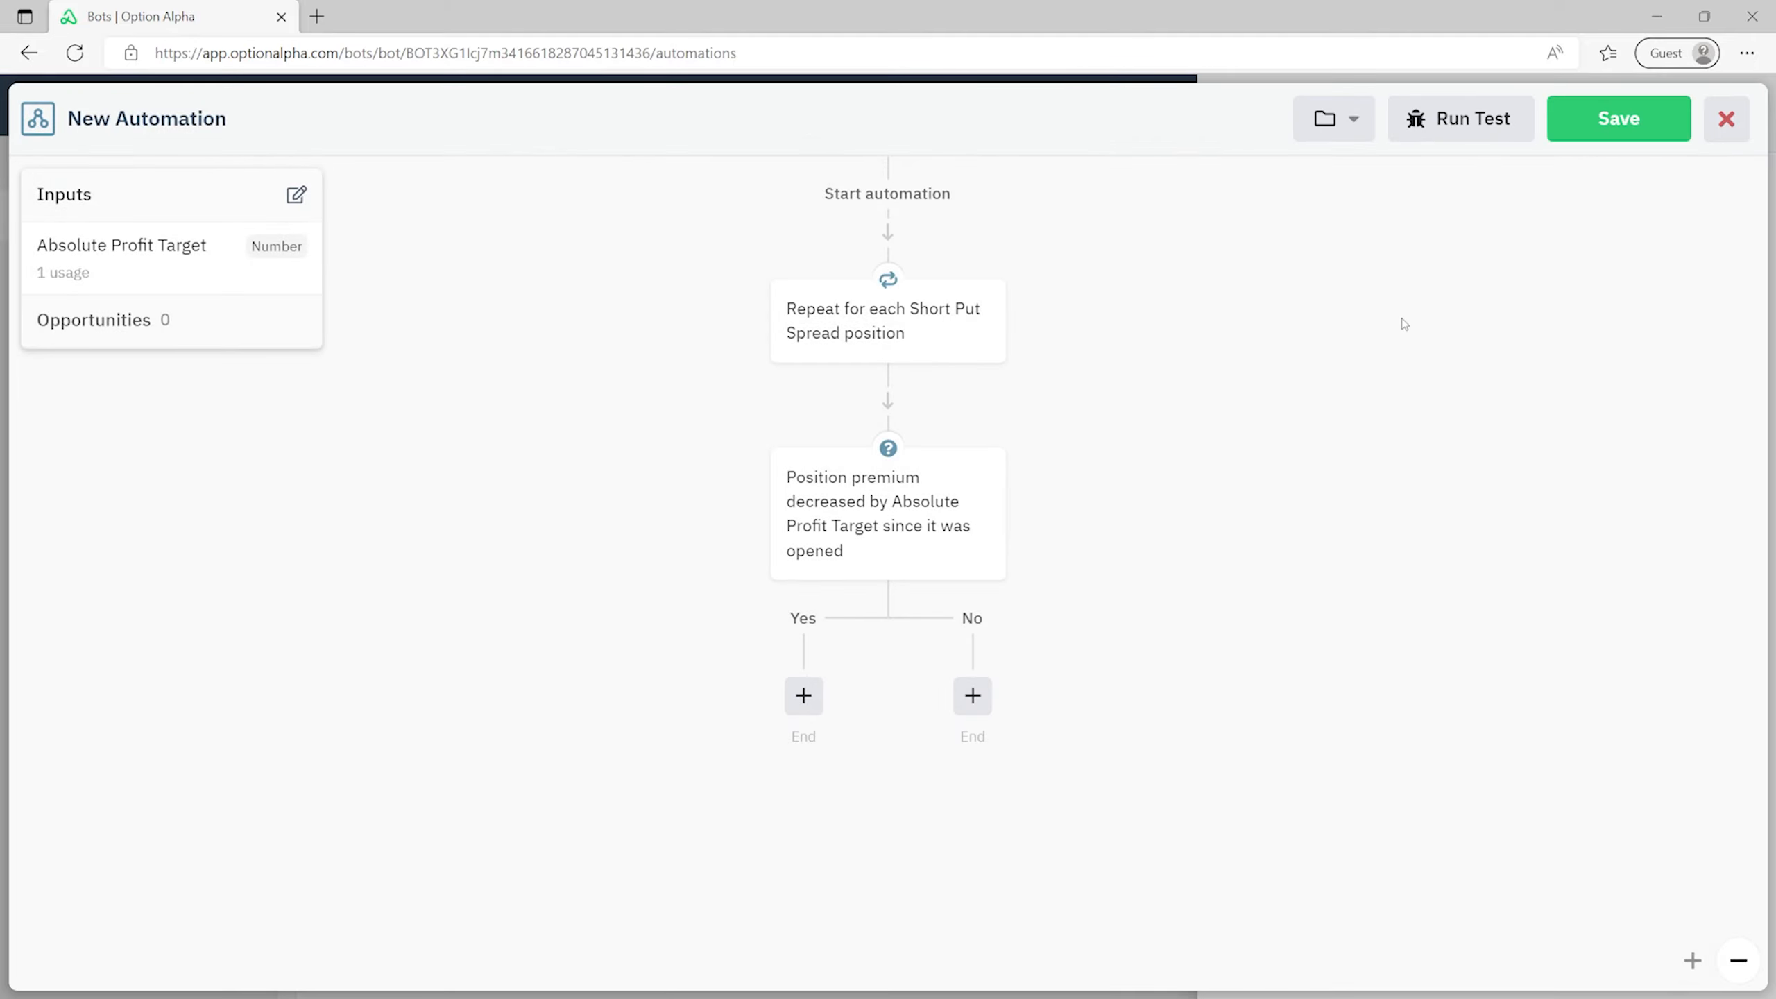
pyautogui.click(1634, 119)
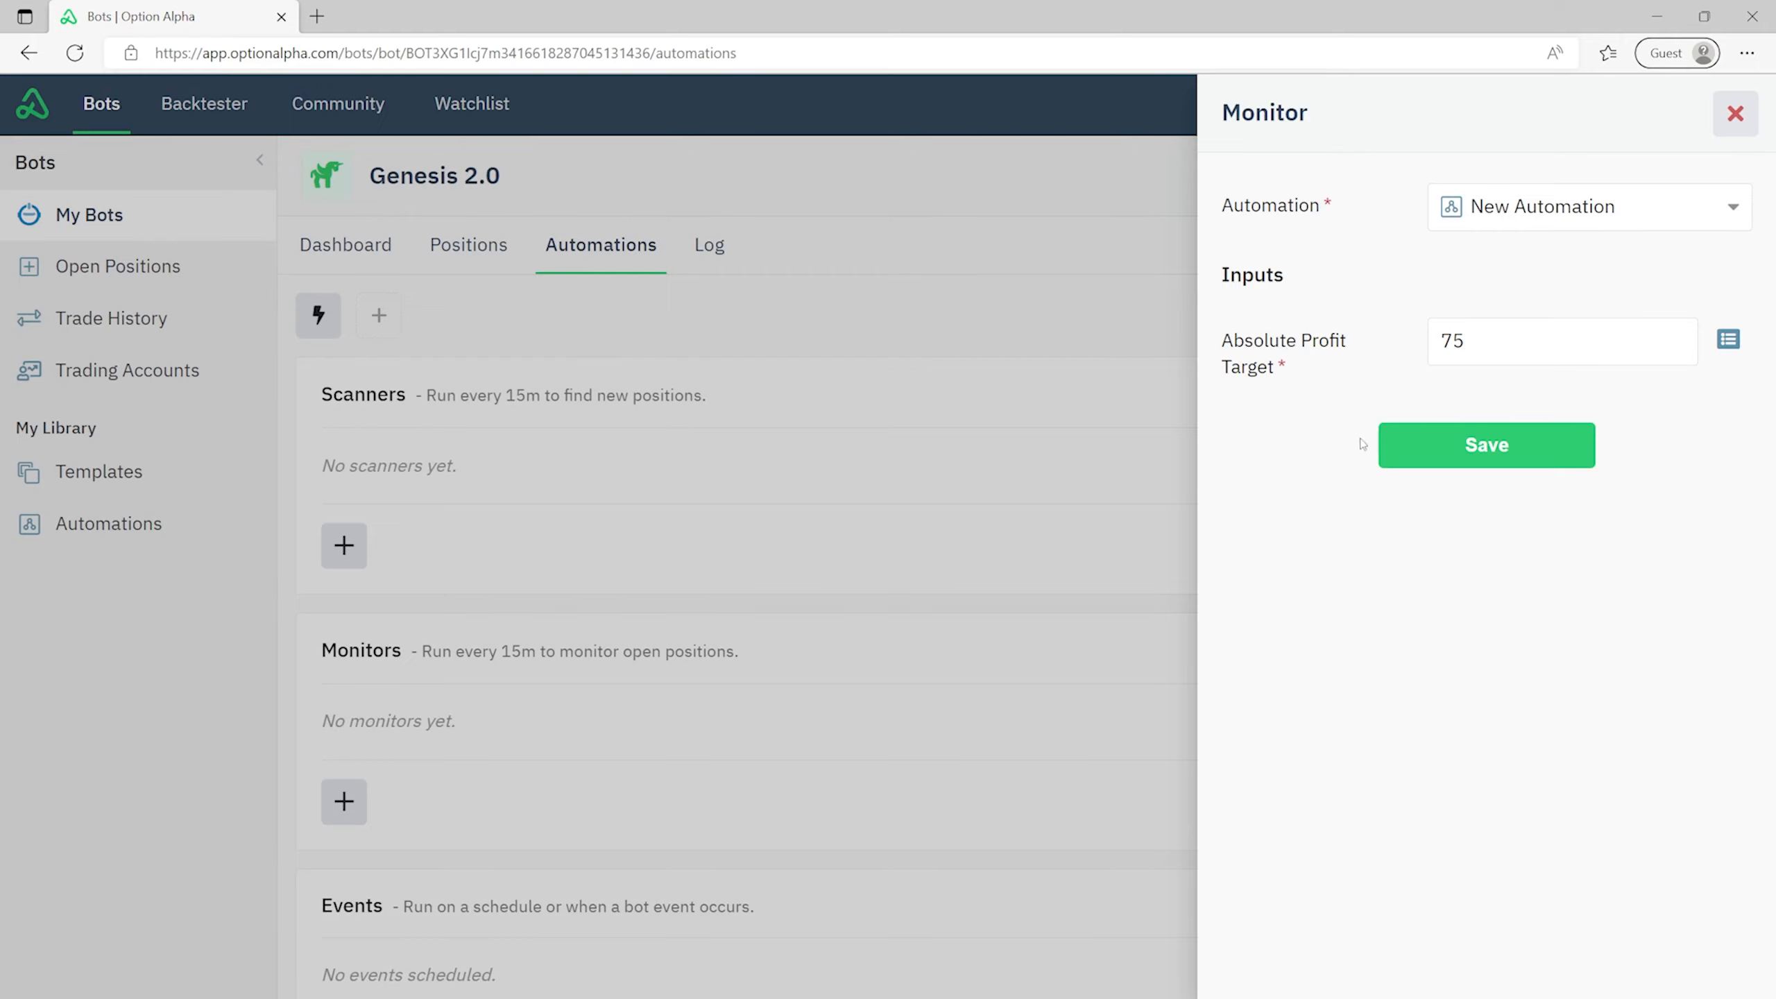
pyautogui.click(1530, 446)
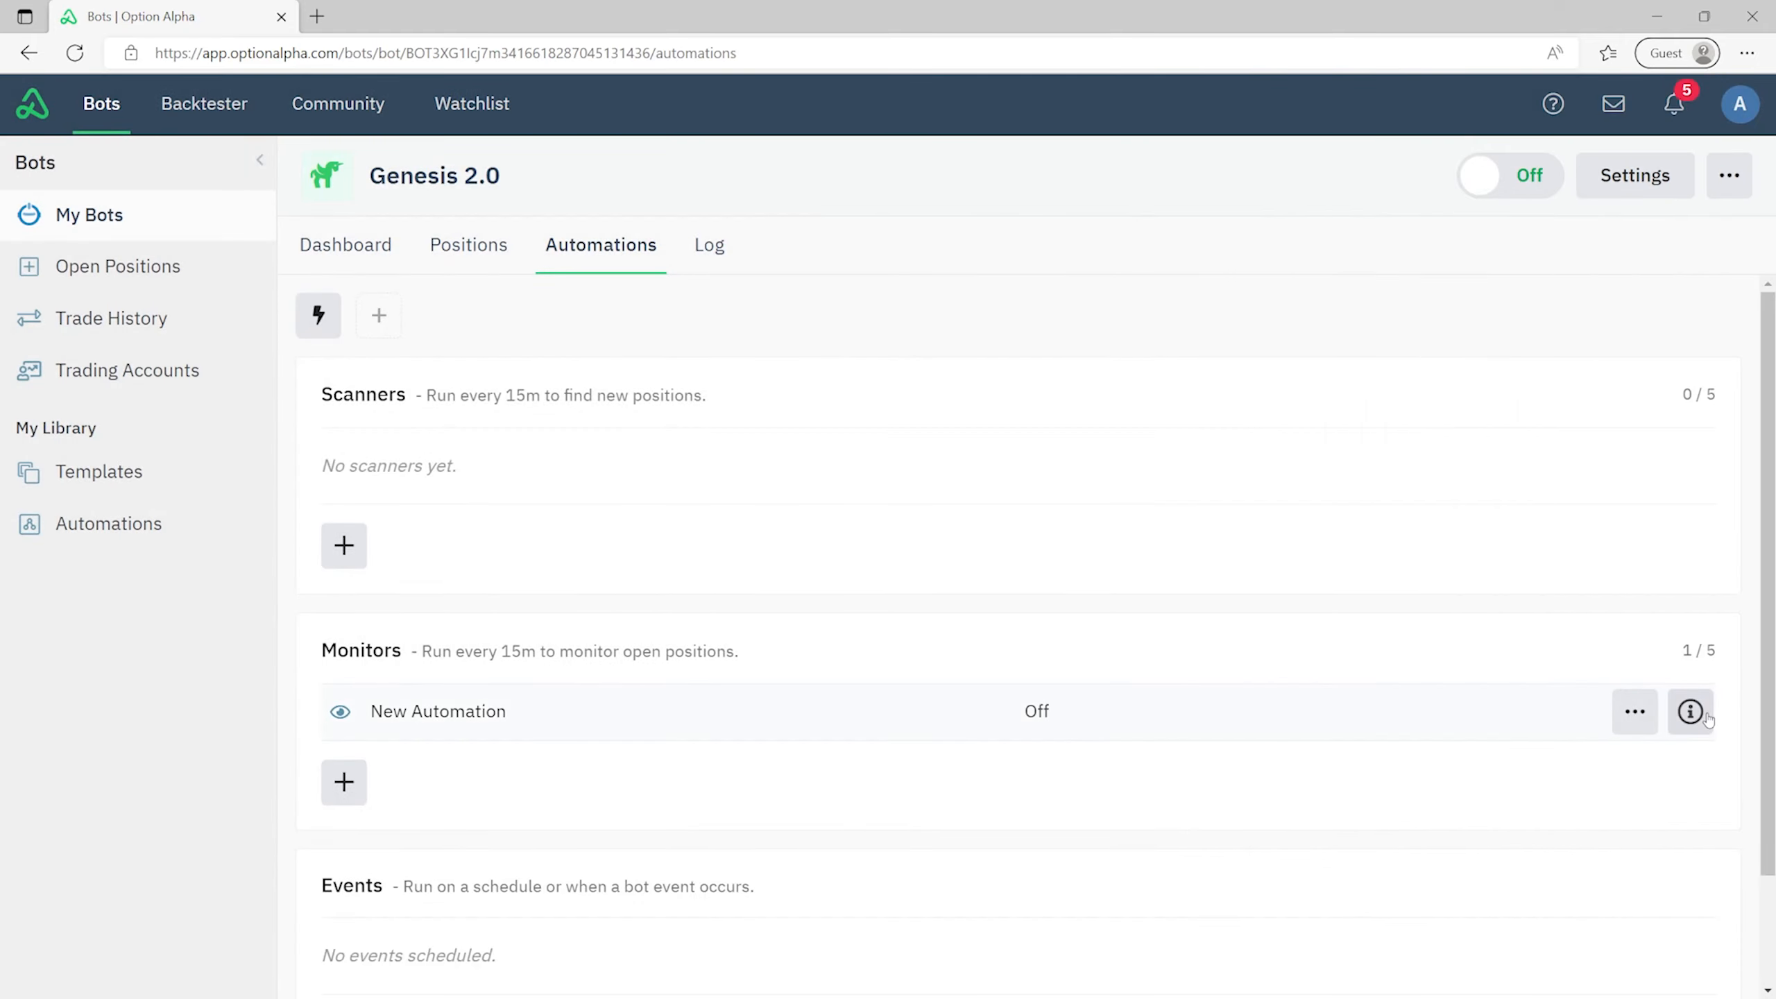
# - Reopen the New Automation monitor's flow for editing
pyautogui.click(1704, 715)
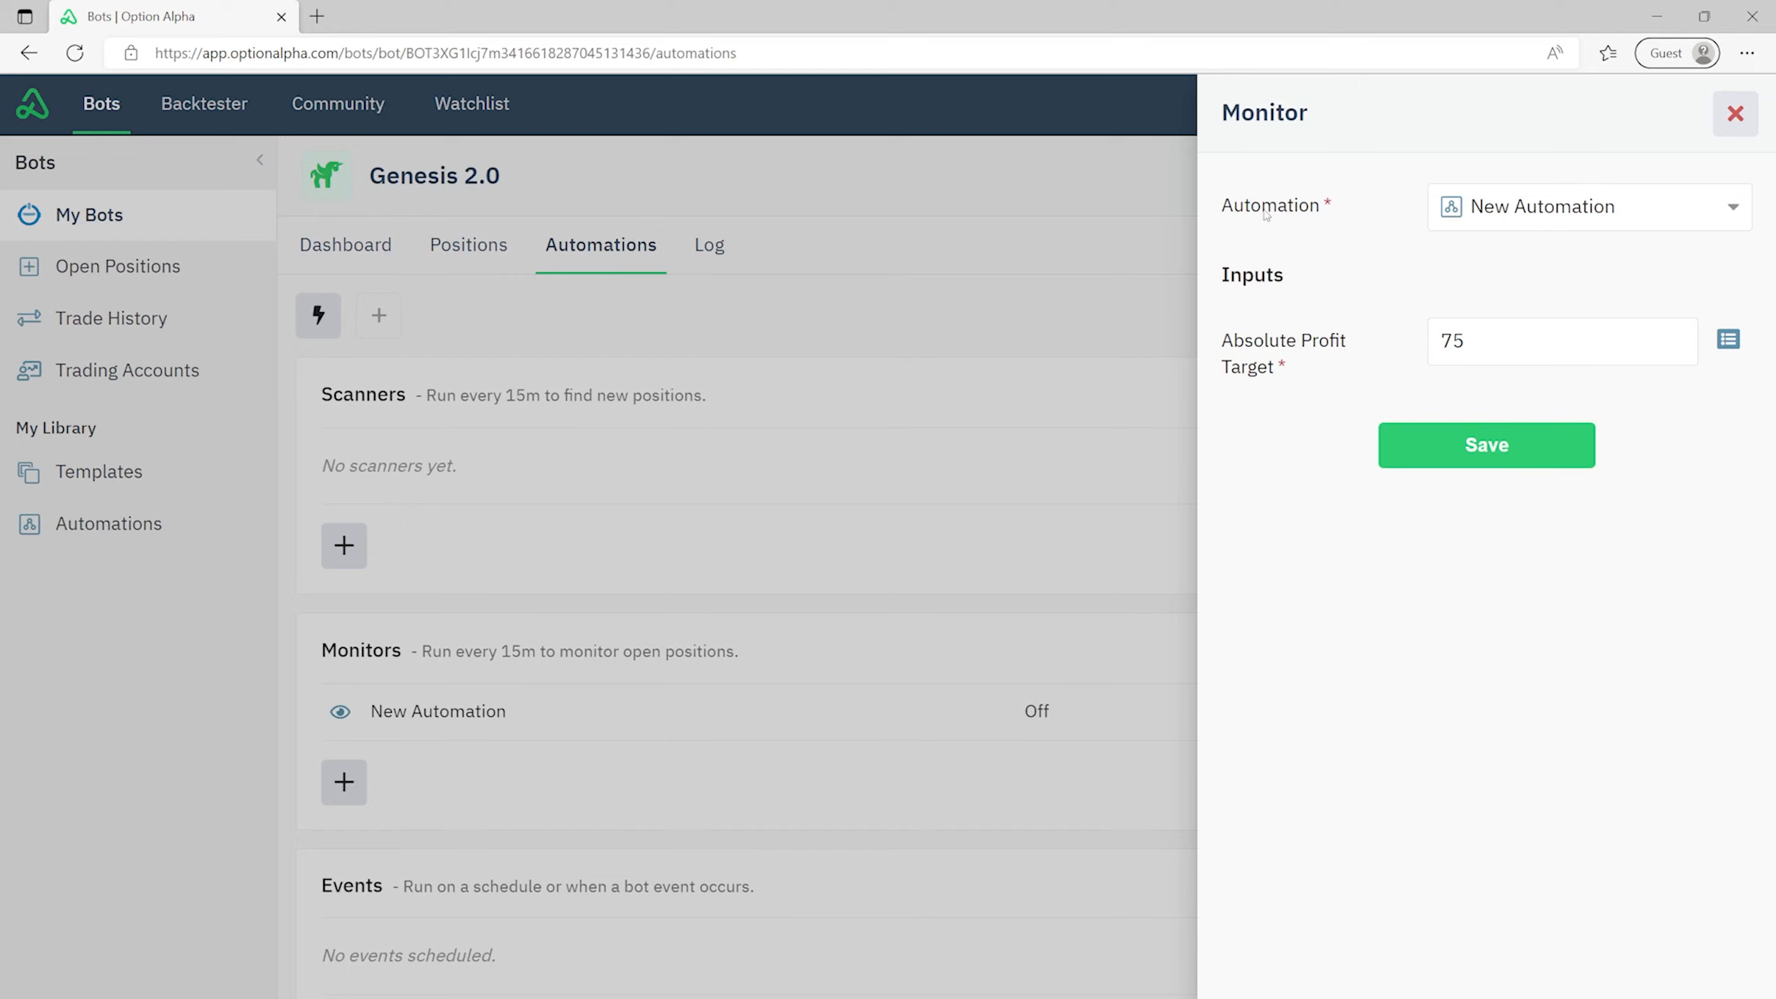
pyautogui.click(1727, 116)
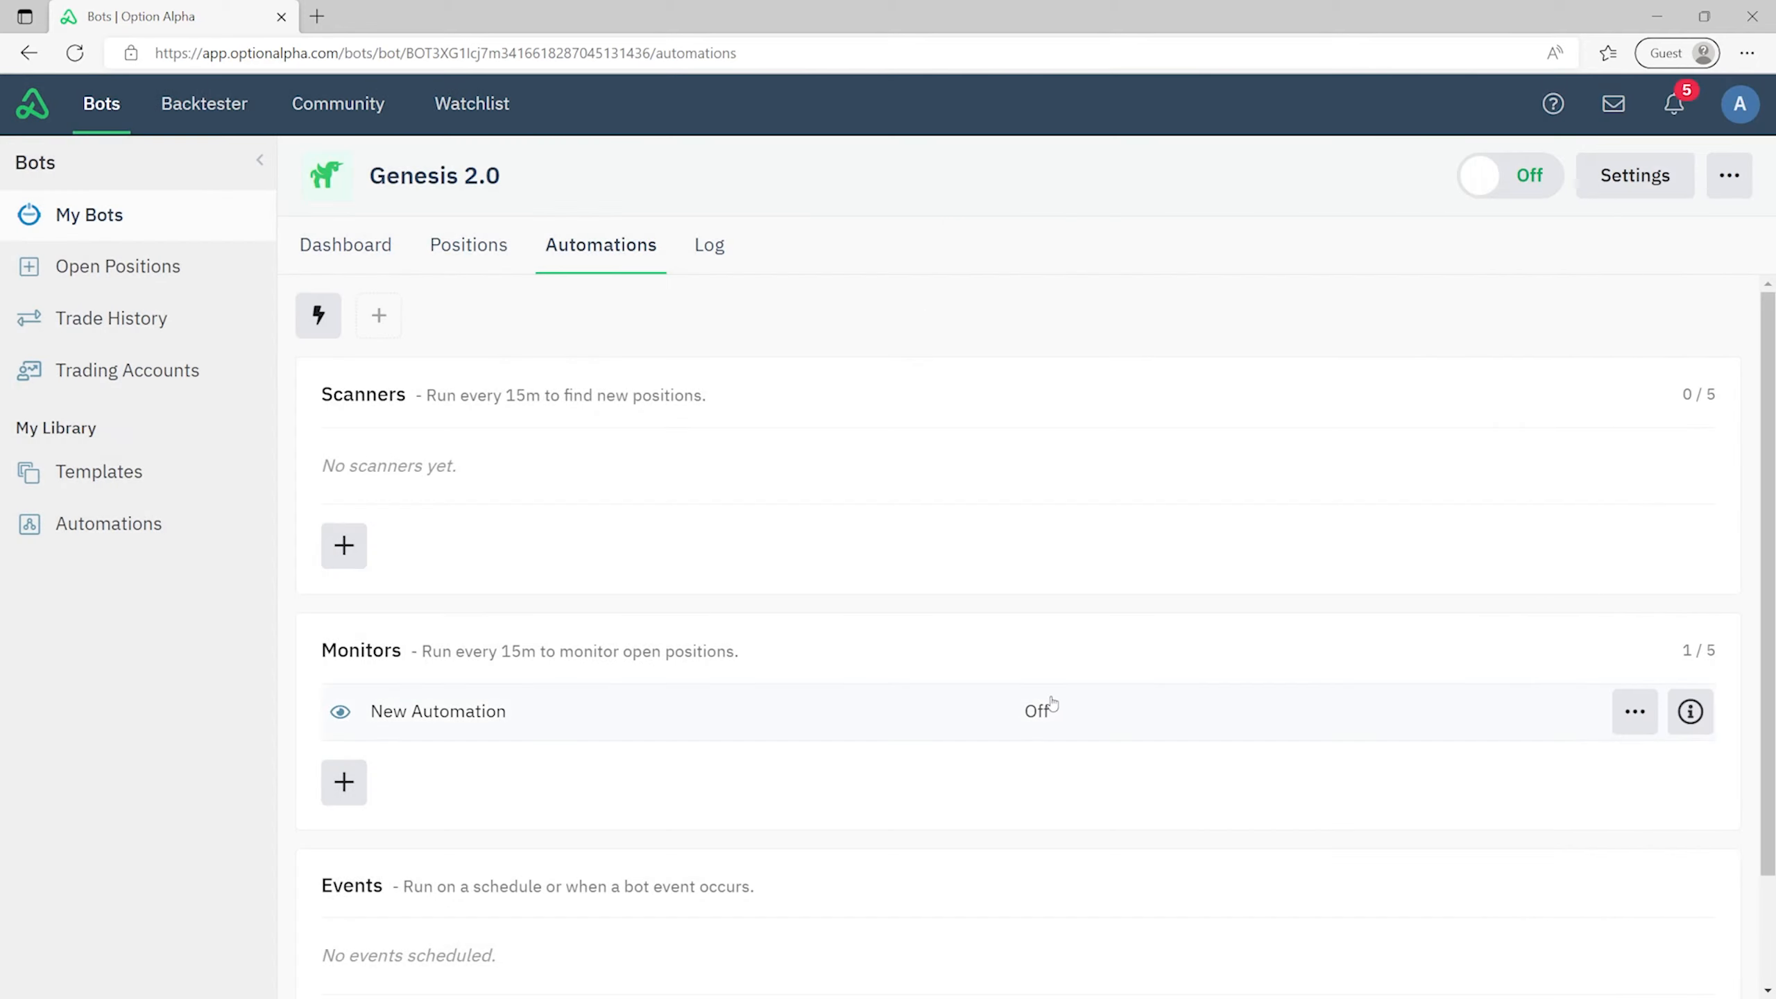
pyautogui.click(854, 728)
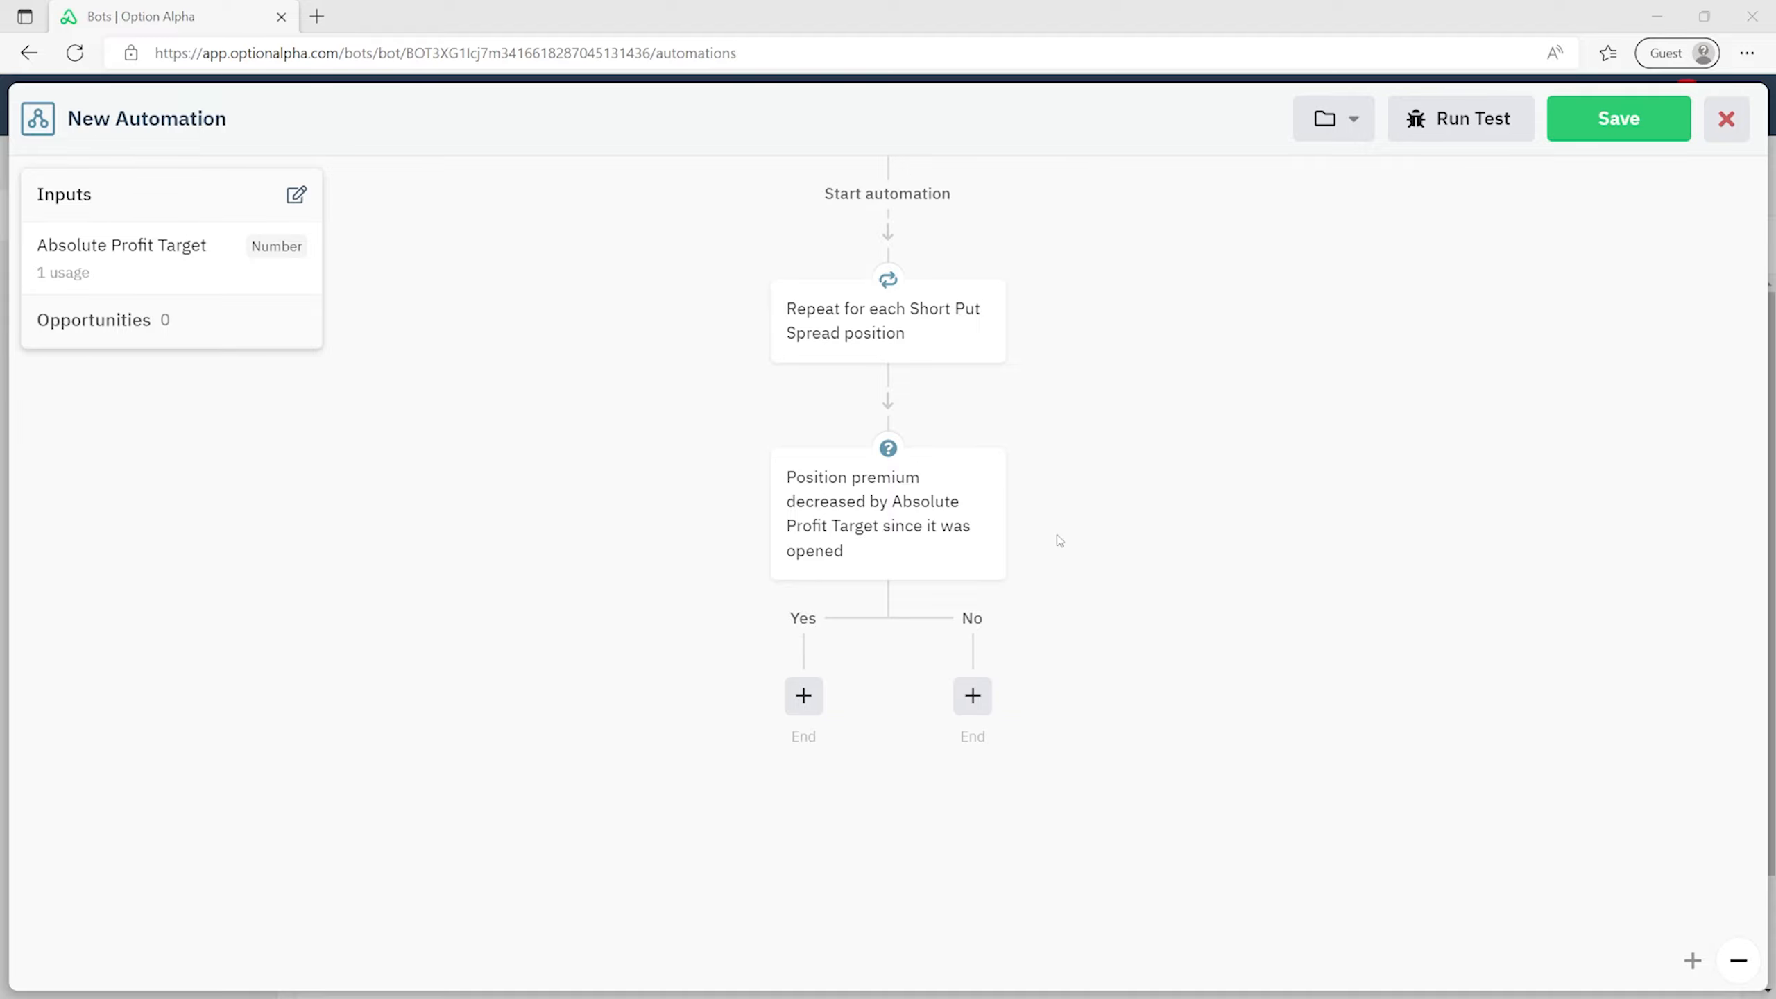
# - Review the decision's condition settings, leaving them unchanged
pyautogui.click(978, 476)
pyautogui.doubleClick(1398, 274)
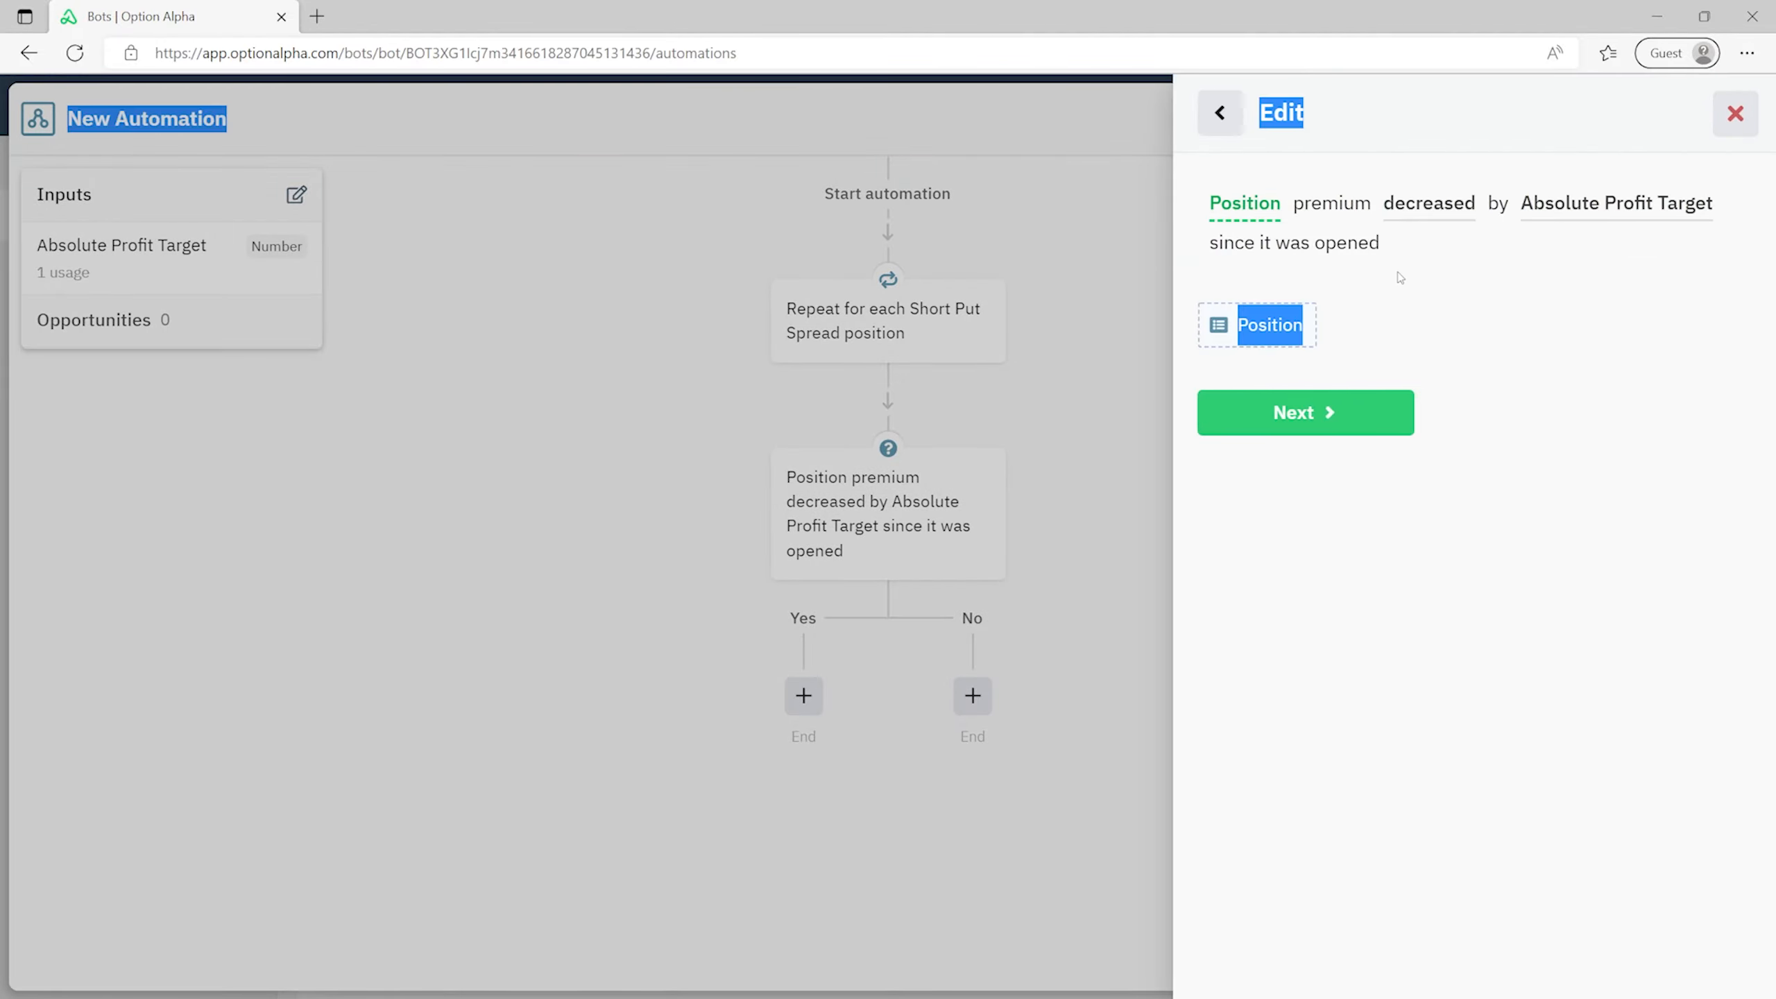
pyautogui.click(1220, 113)
pyautogui.click(1736, 113)
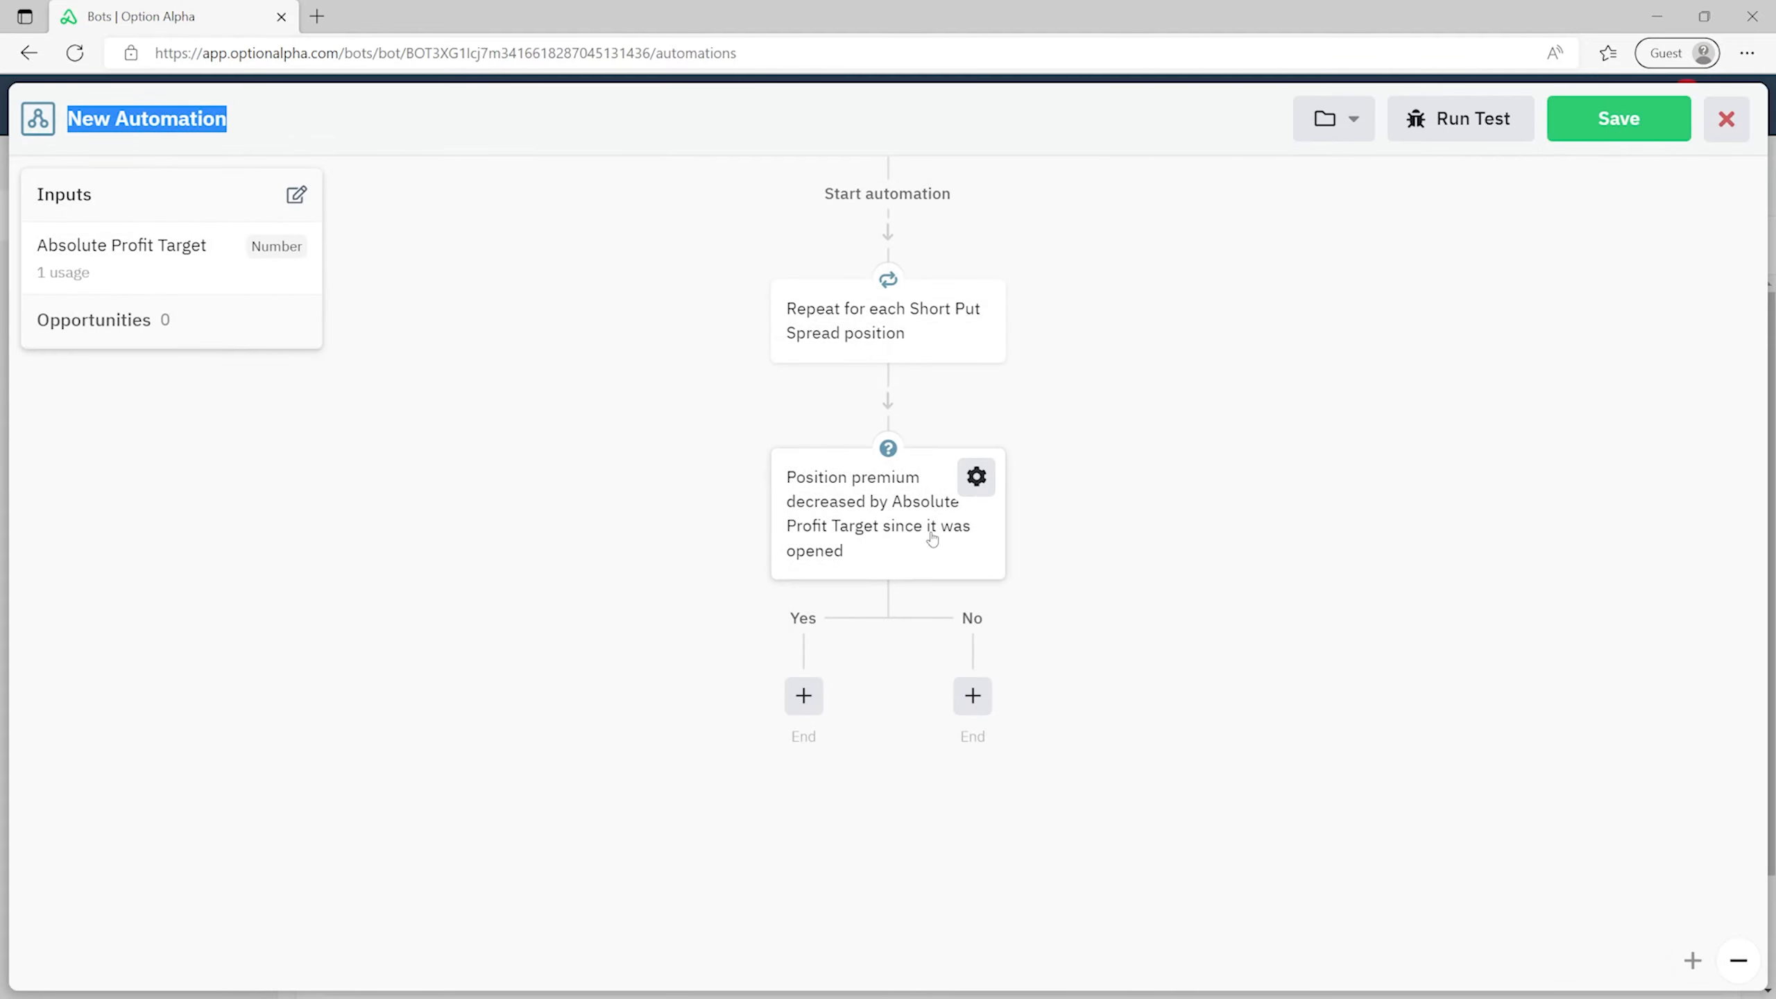
# - Recaption the decision 'Did the position reach my absolute profit target?' and begin a Yes-path step
pyautogui.click(977, 476)
pyautogui.click(1080, 622)
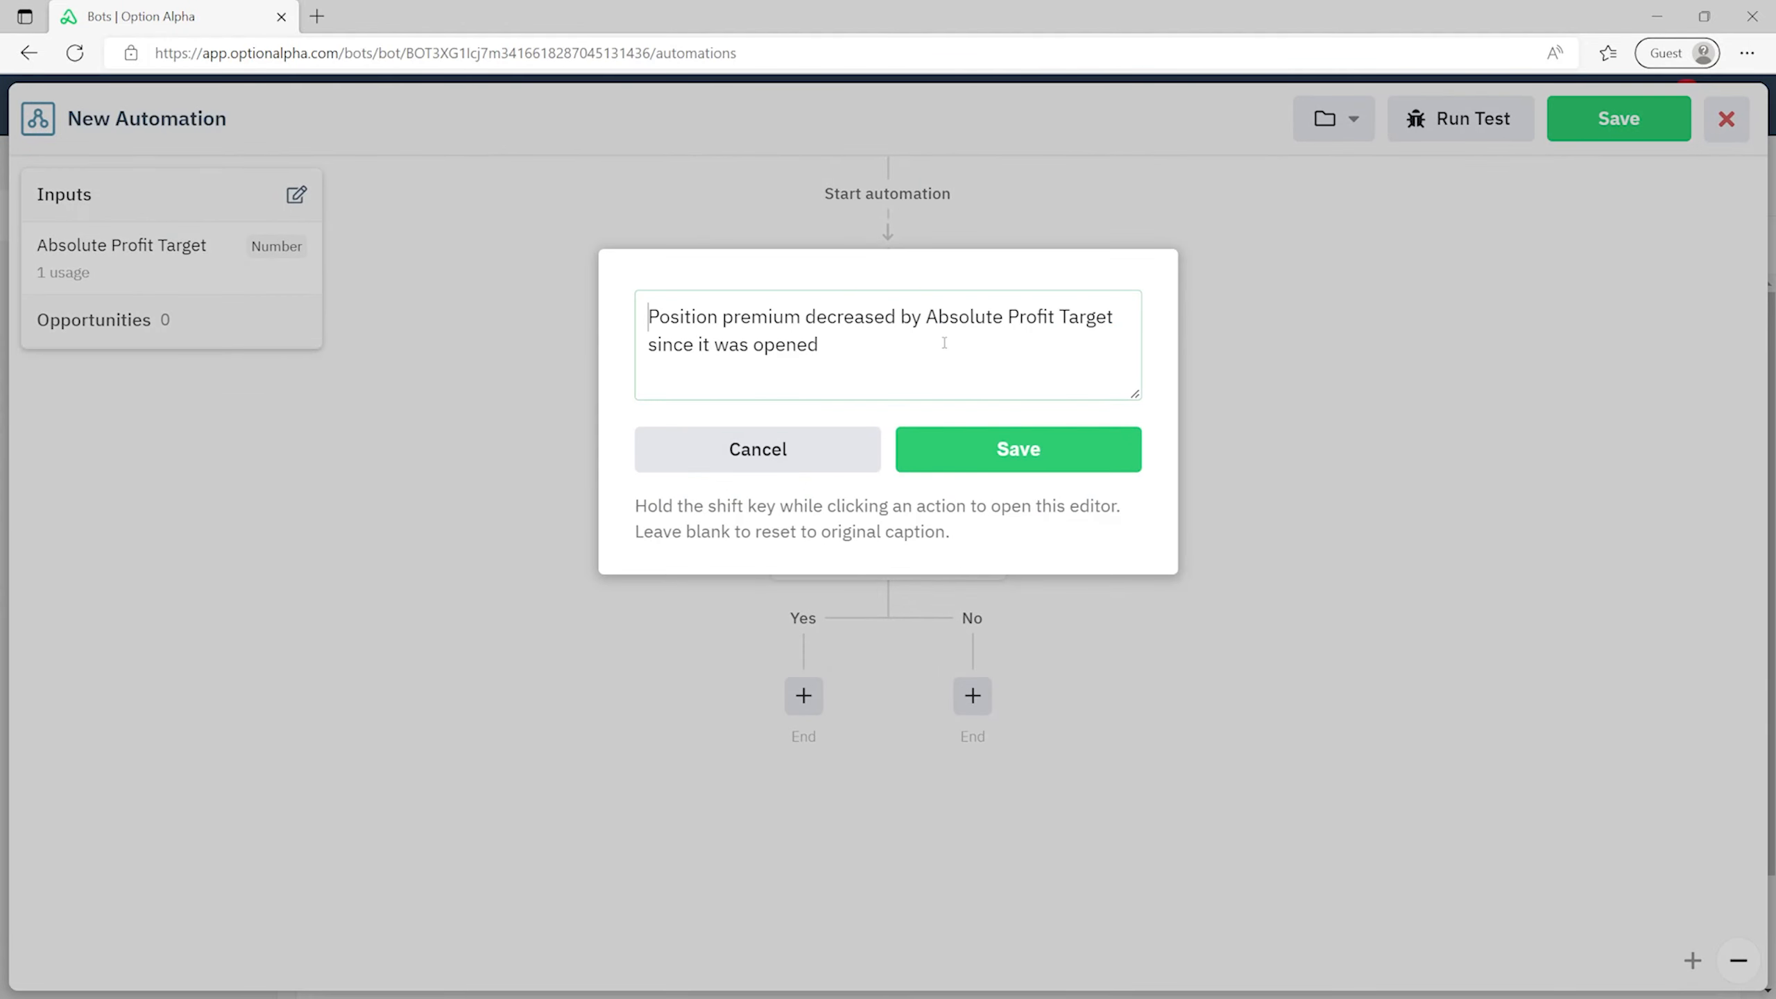
pyautogui.hotkey('ctrl', 'a')
pyautogui.write('Did the position reach my absolute profit target?  👈 We use a number of "Custom Inputs" listed on the left. You can edit them by clicking on the 📝 icon.')
pyautogui.click(1007, 451)
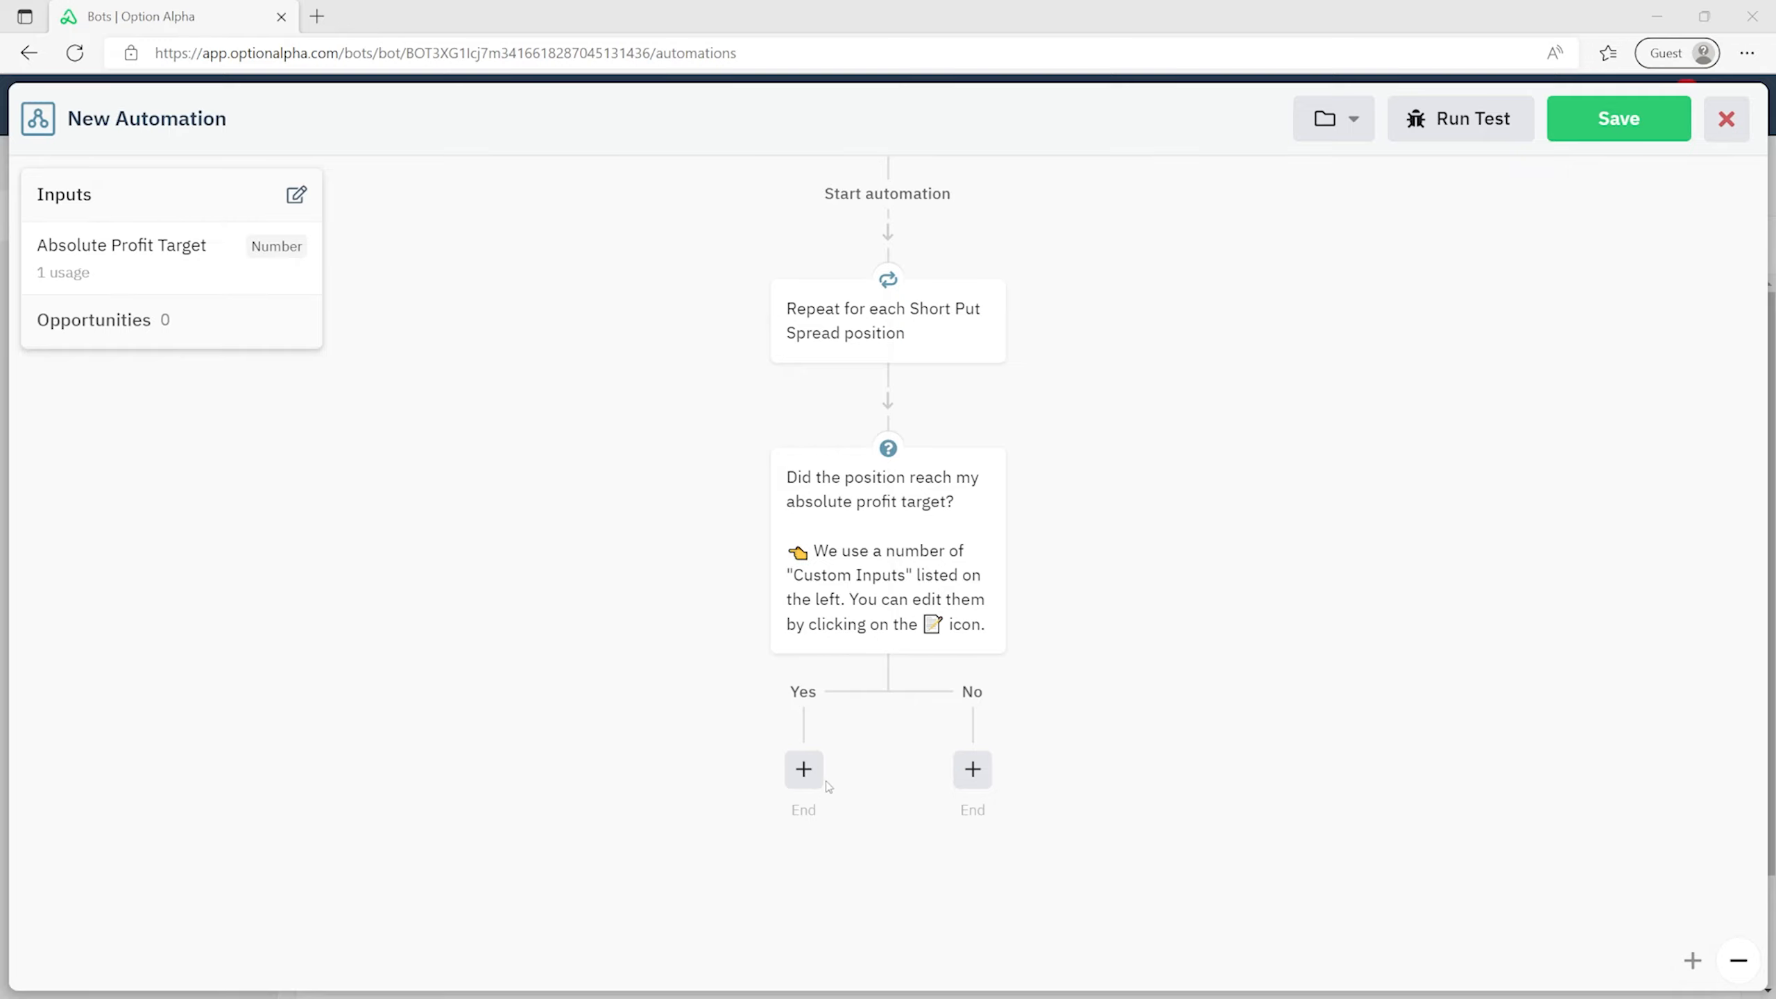
pyautogui.click(805, 770)
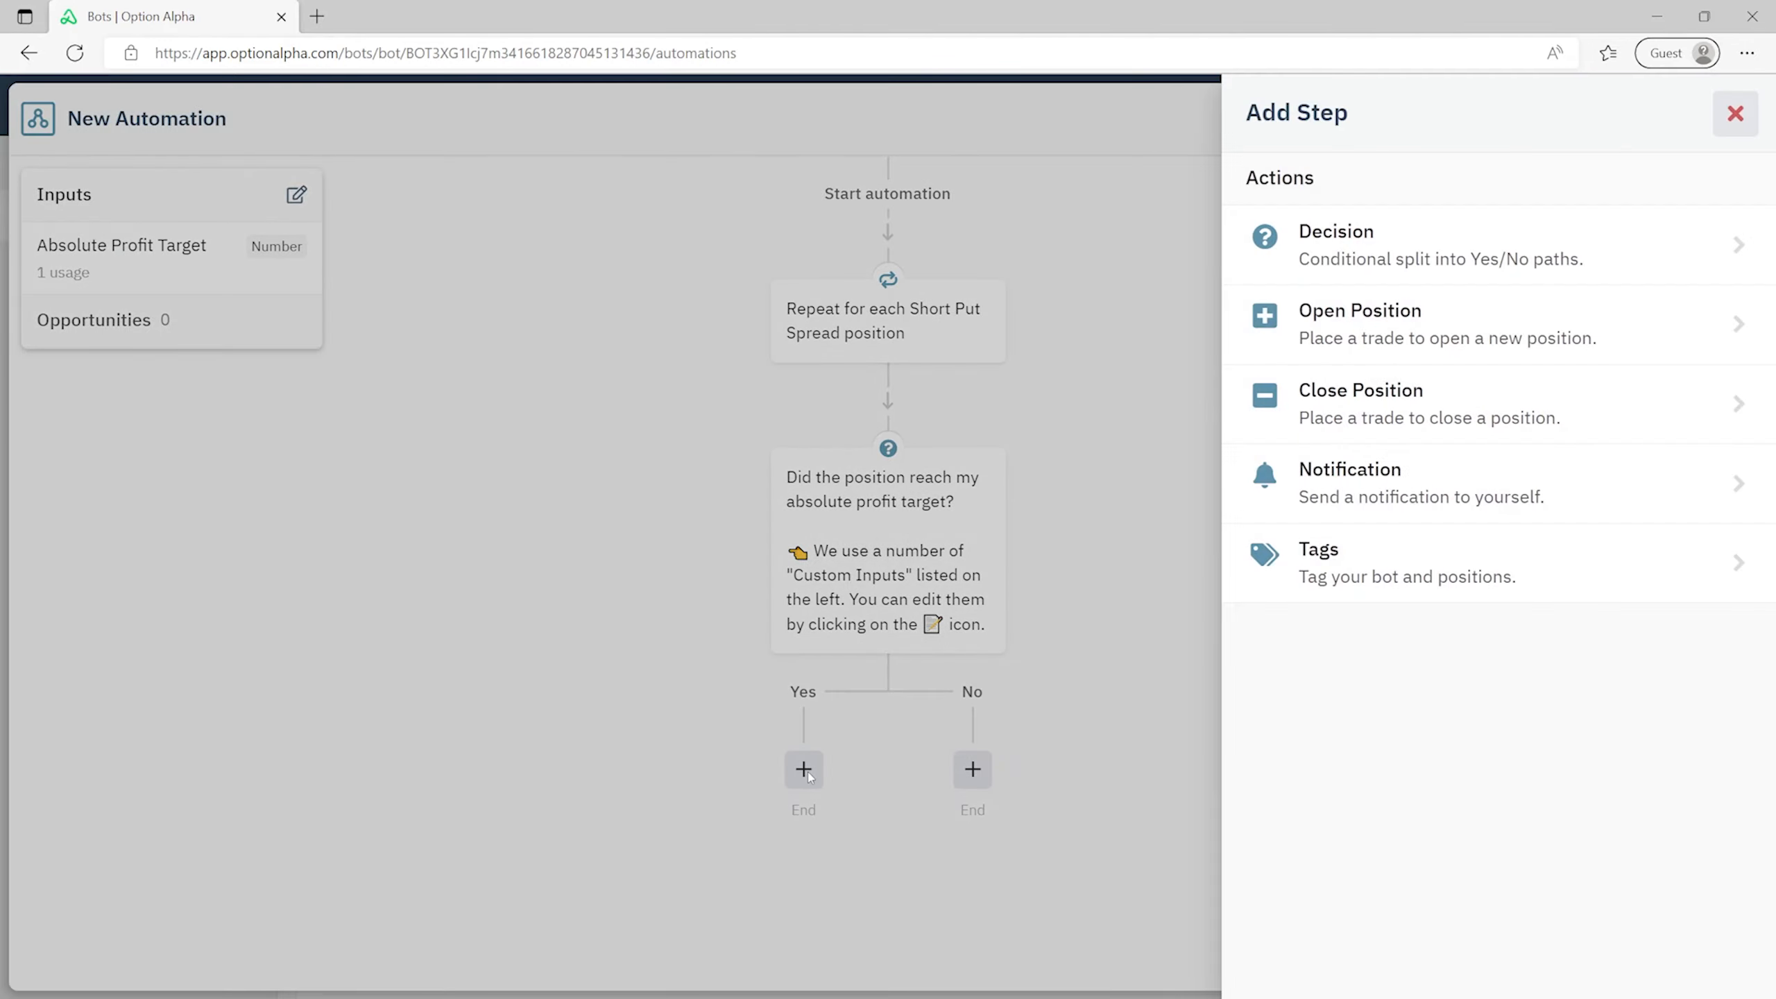
# - Add a Close Position step on the Yes path for the looped Position
pyautogui.click(1354, 405)
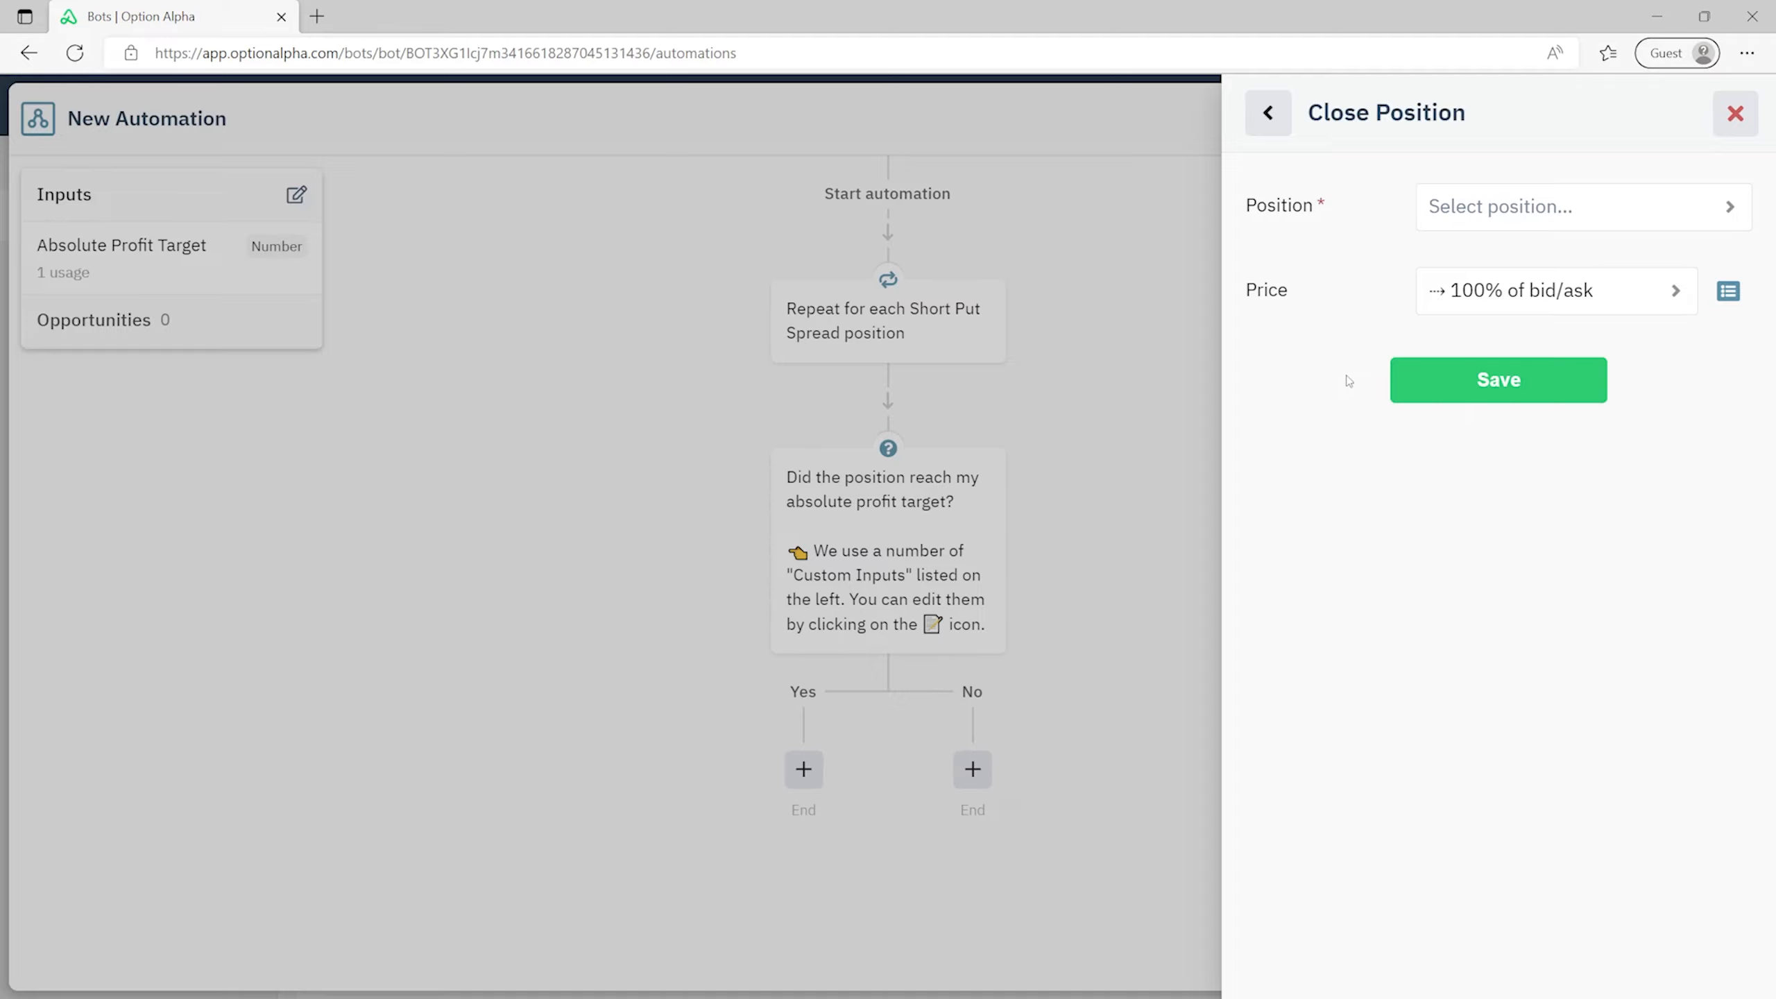
pyautogui.click(1565, 211)
pyautogui.click(1342, 308)
pyautogui.click(1514, 378)
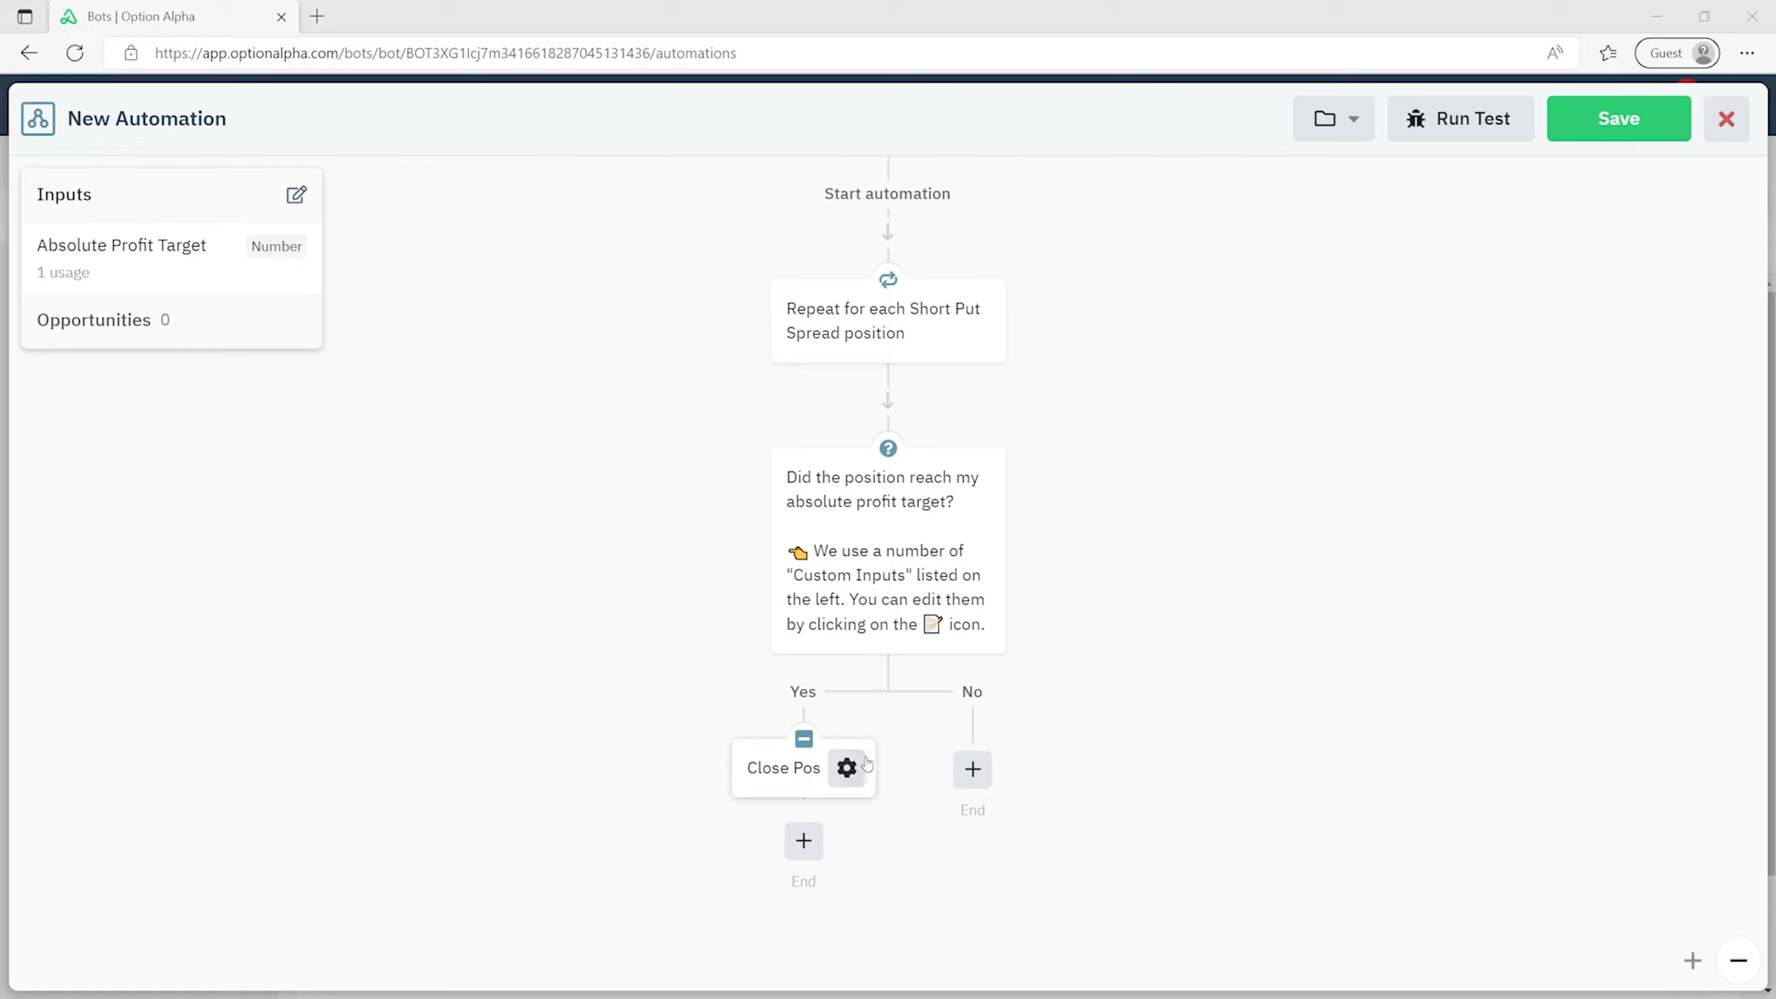
# - Caption the close step with the 'Patient' SmartPricing tip, then begin a No-path step
pyautogui.click(847, 768)
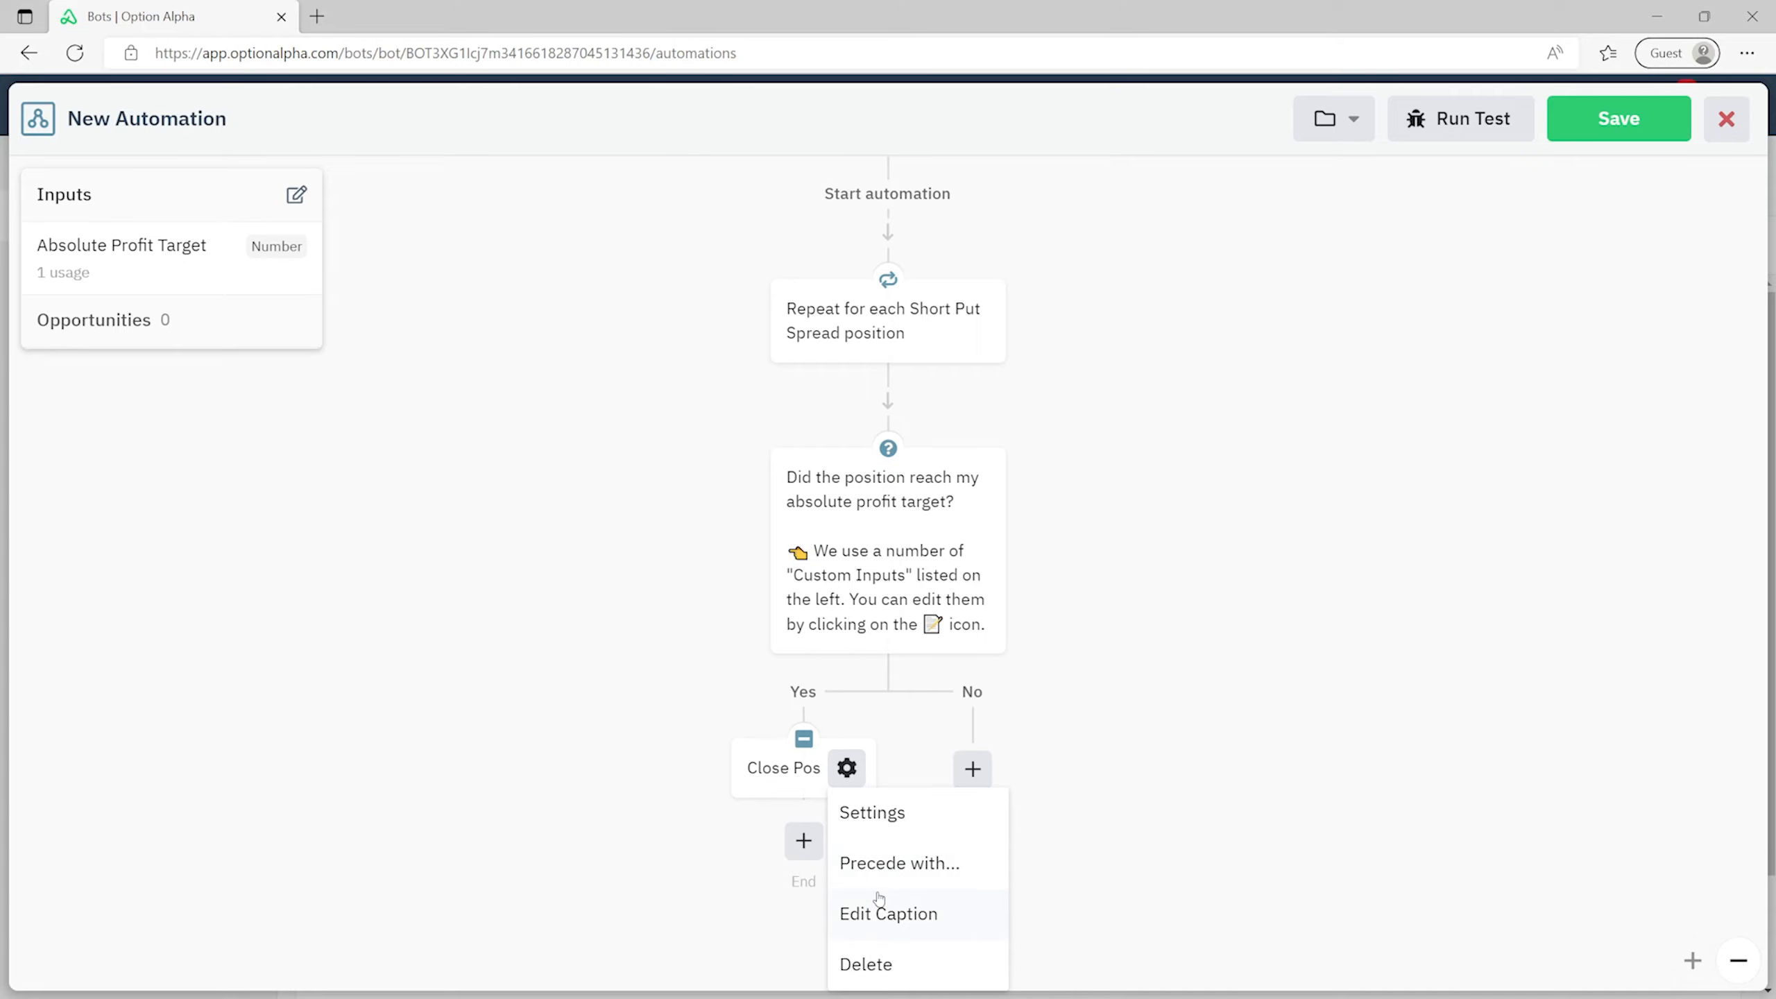
pyautogui.click(882, 914)
pyautogui.write('💡 This closing order uses a conservative approach to entering orders with "Patient" SmartPricing.')
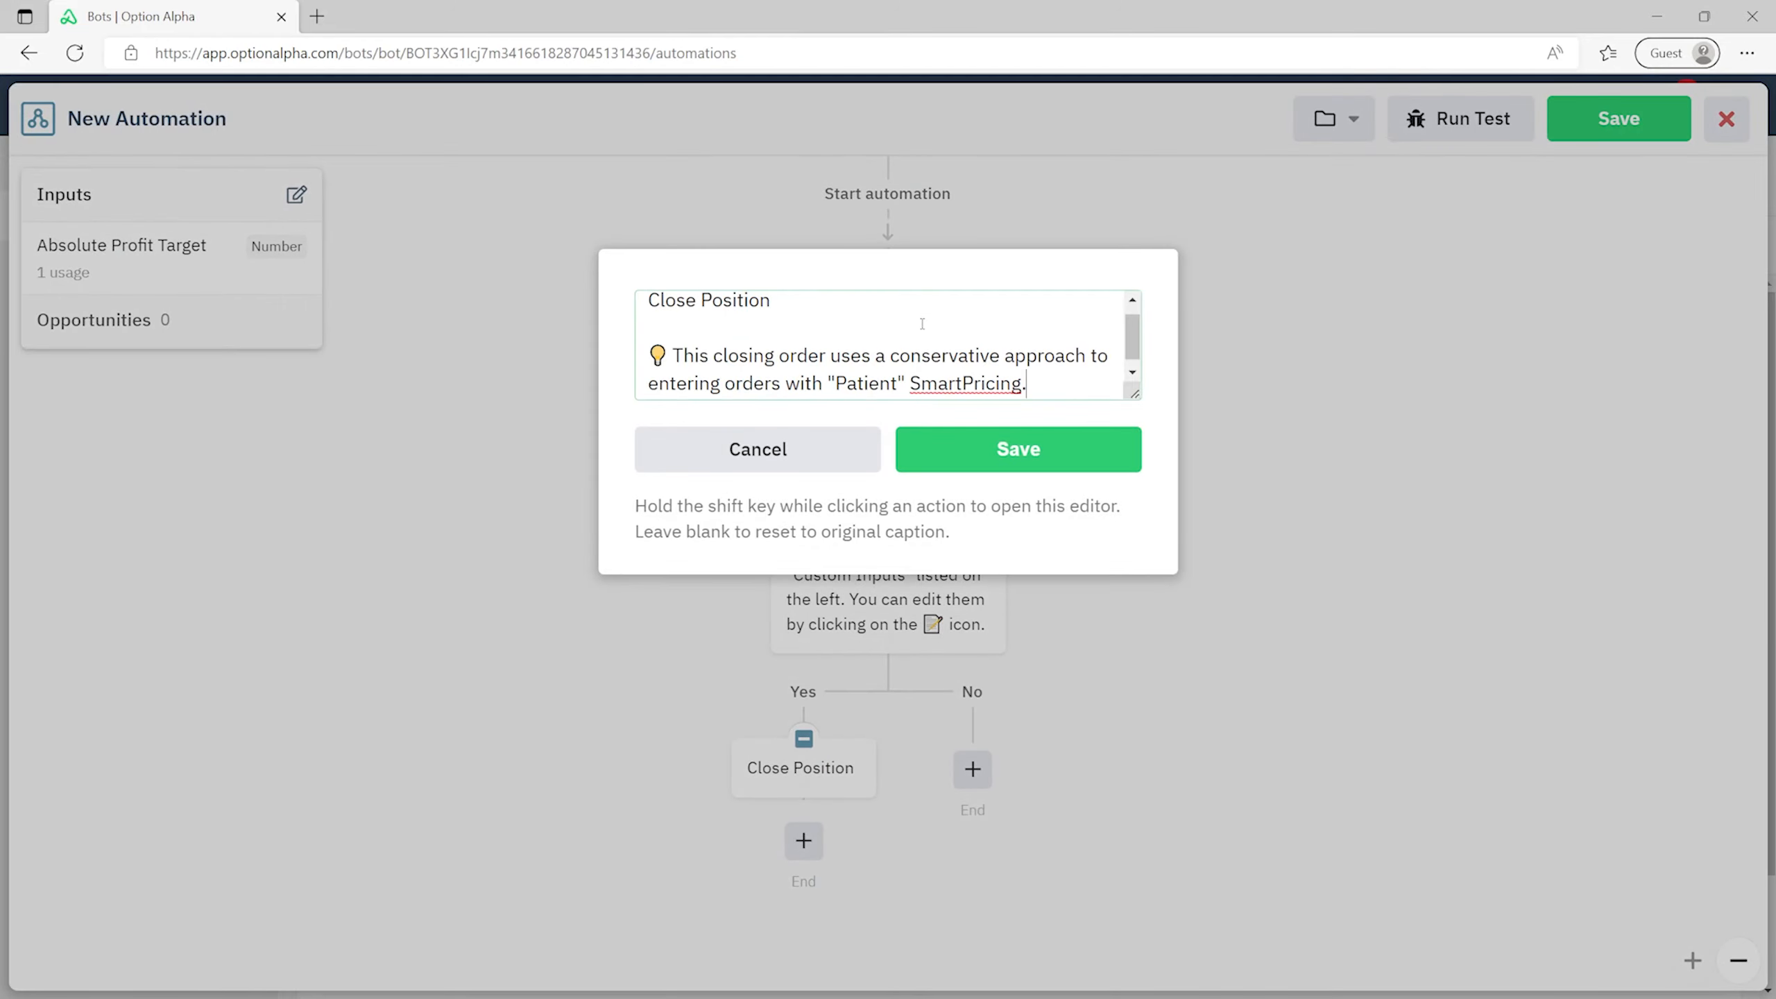
pyautogui.click(1003, 449)
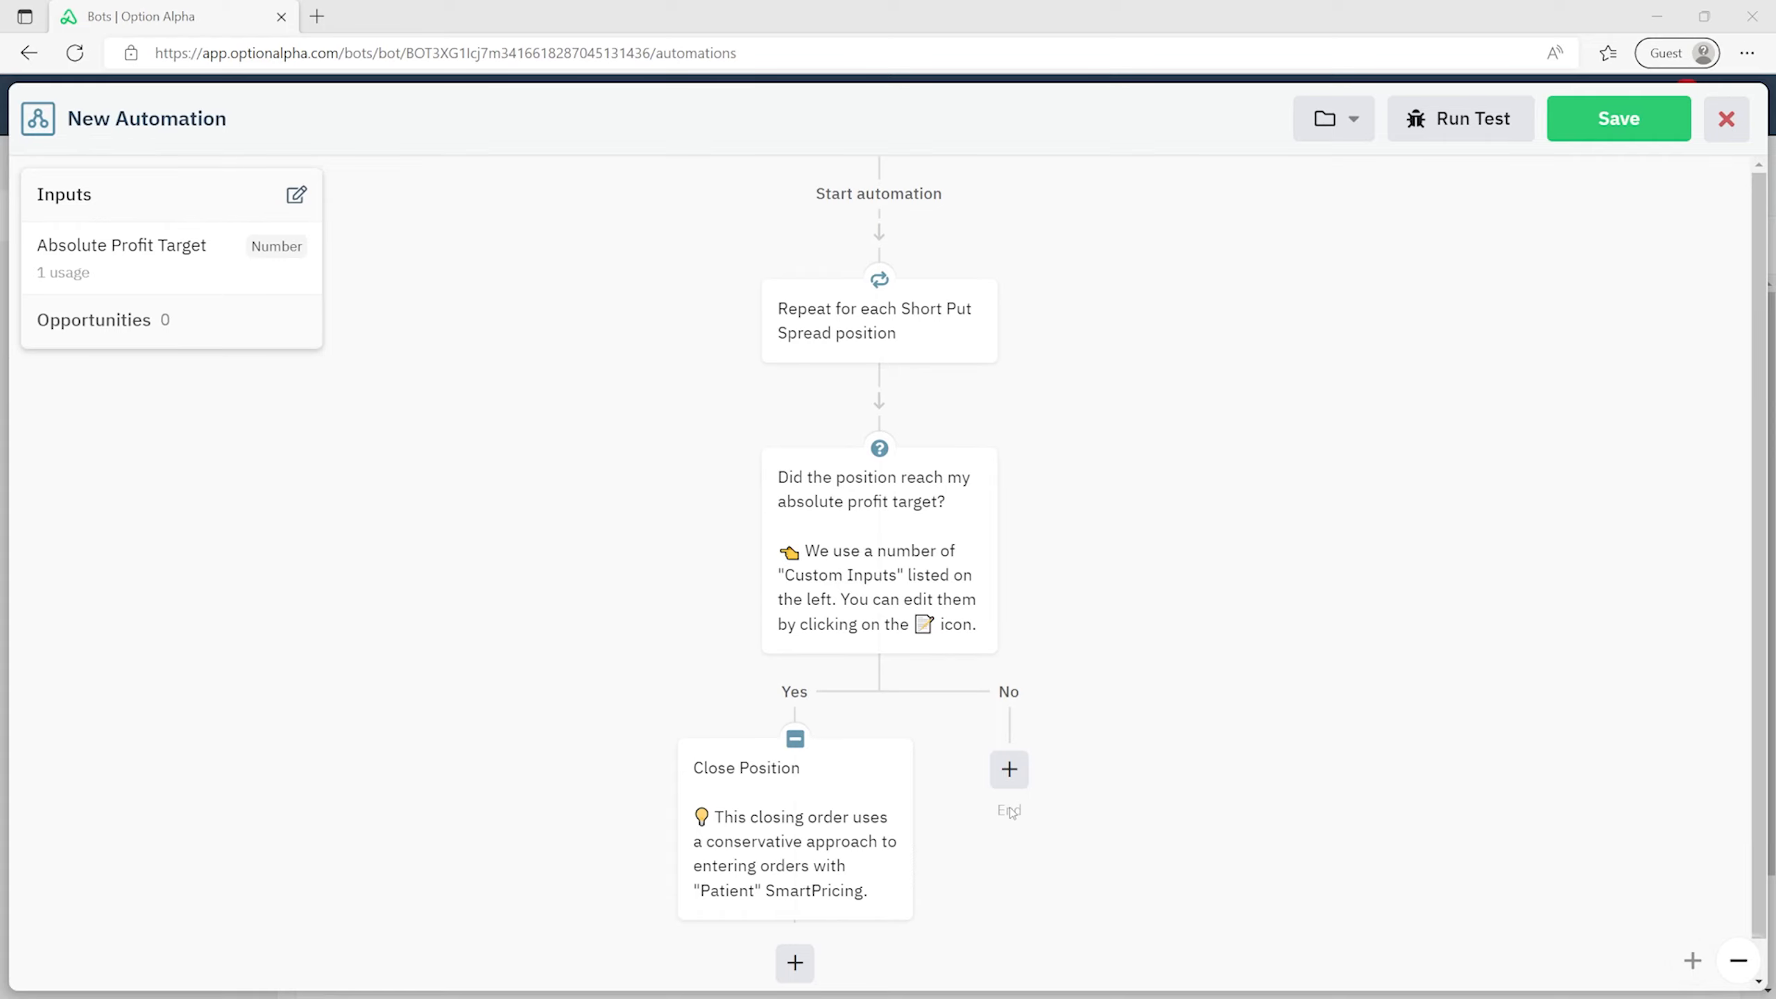
pyautogui.click(1009, 771)
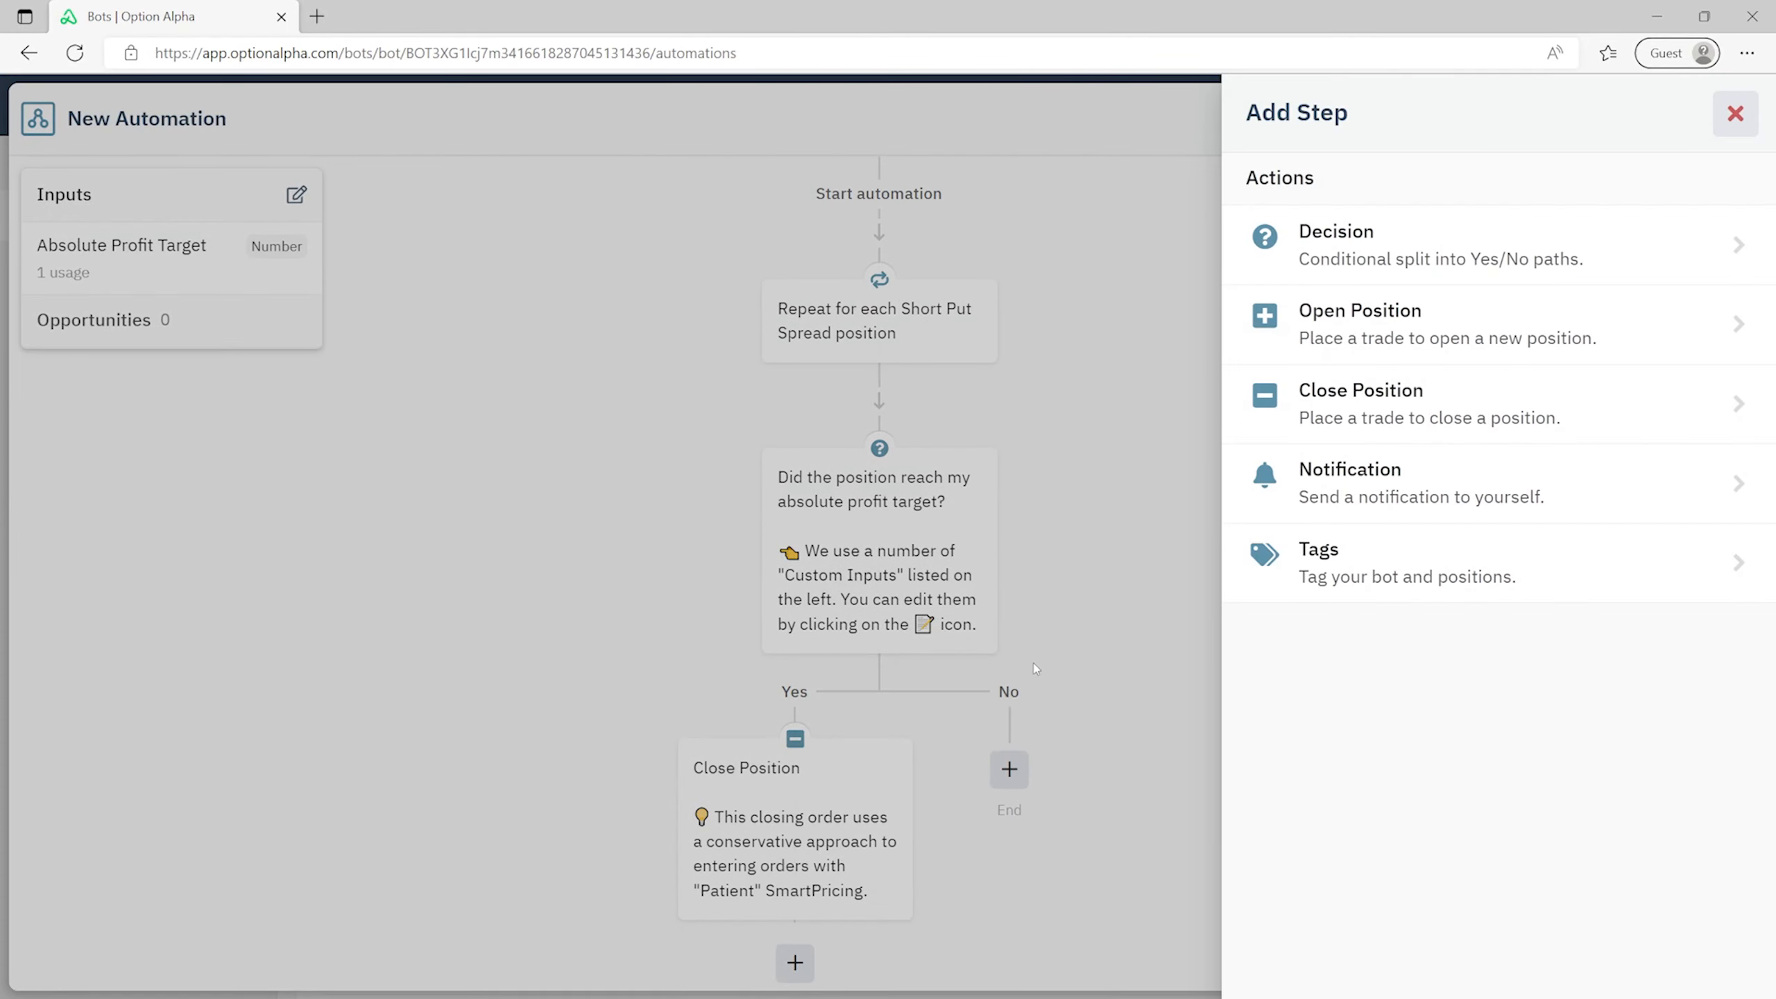
# - Add a No-path decision using the 'Position trails a 75% target by 15%' condition
pyautogui.click(1435, 242)
pyautogui.click(1278, 254)
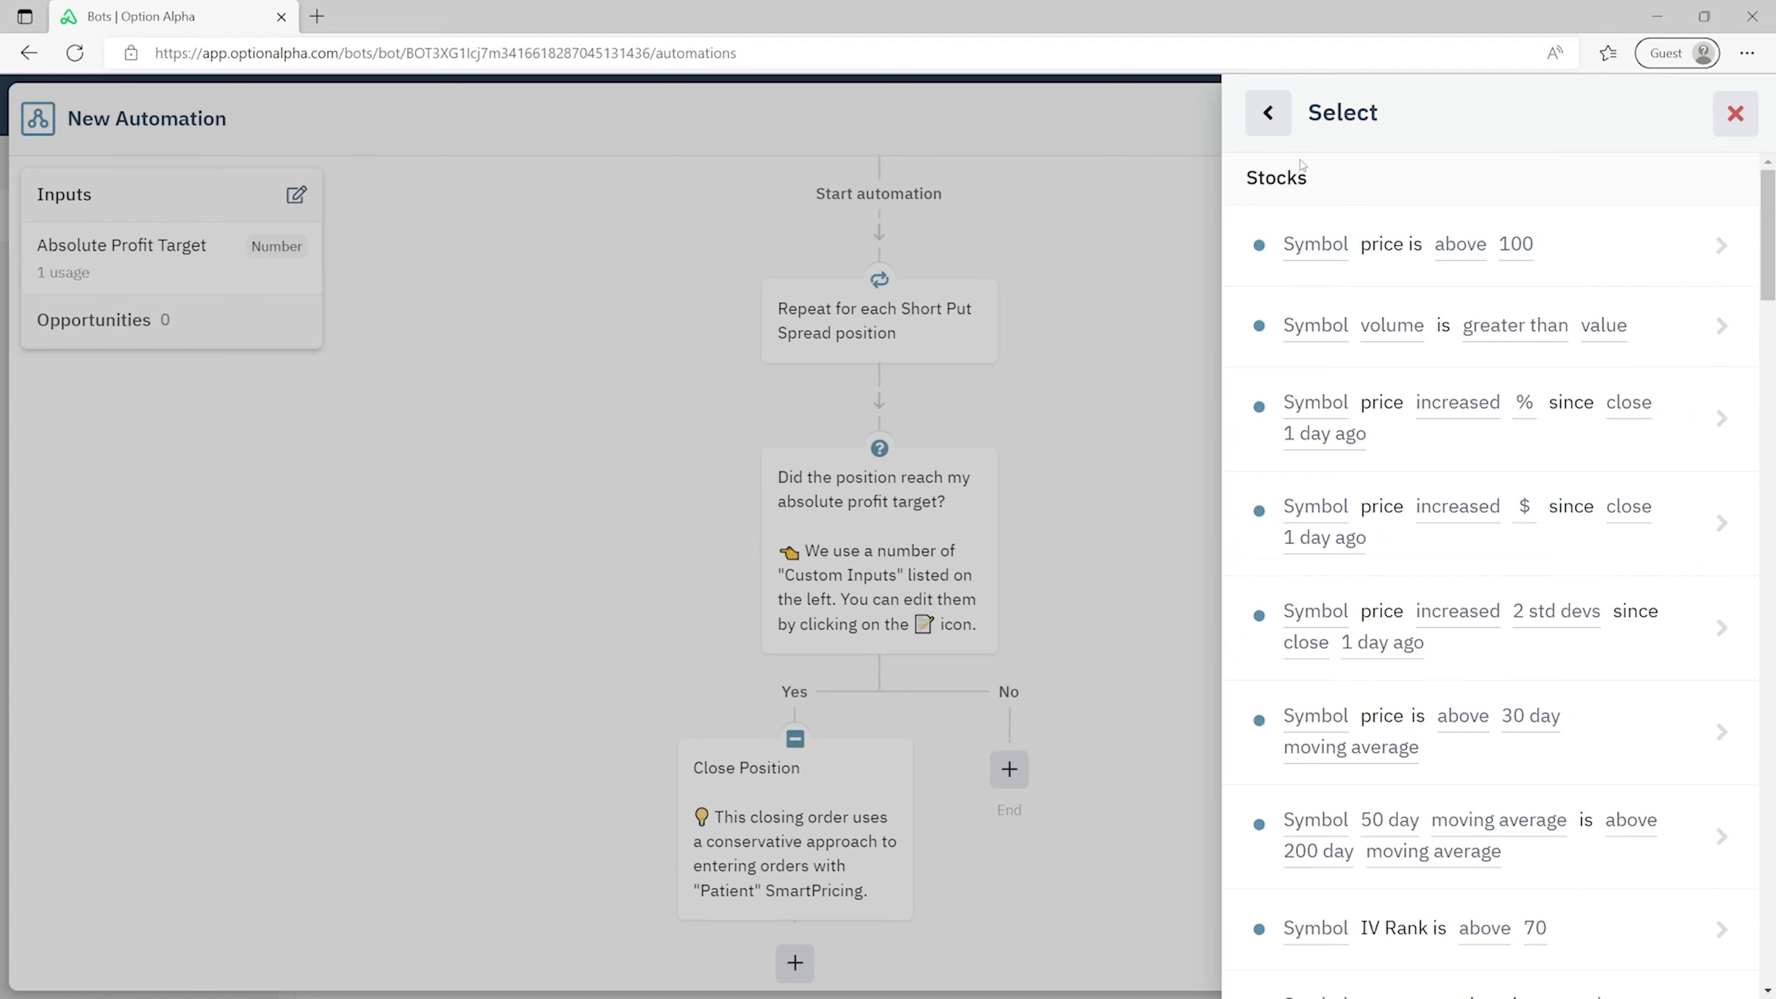
pyautogui.scroll(-10, 1313, 203)
pyautogui.scroll(-10, 1313, 203)
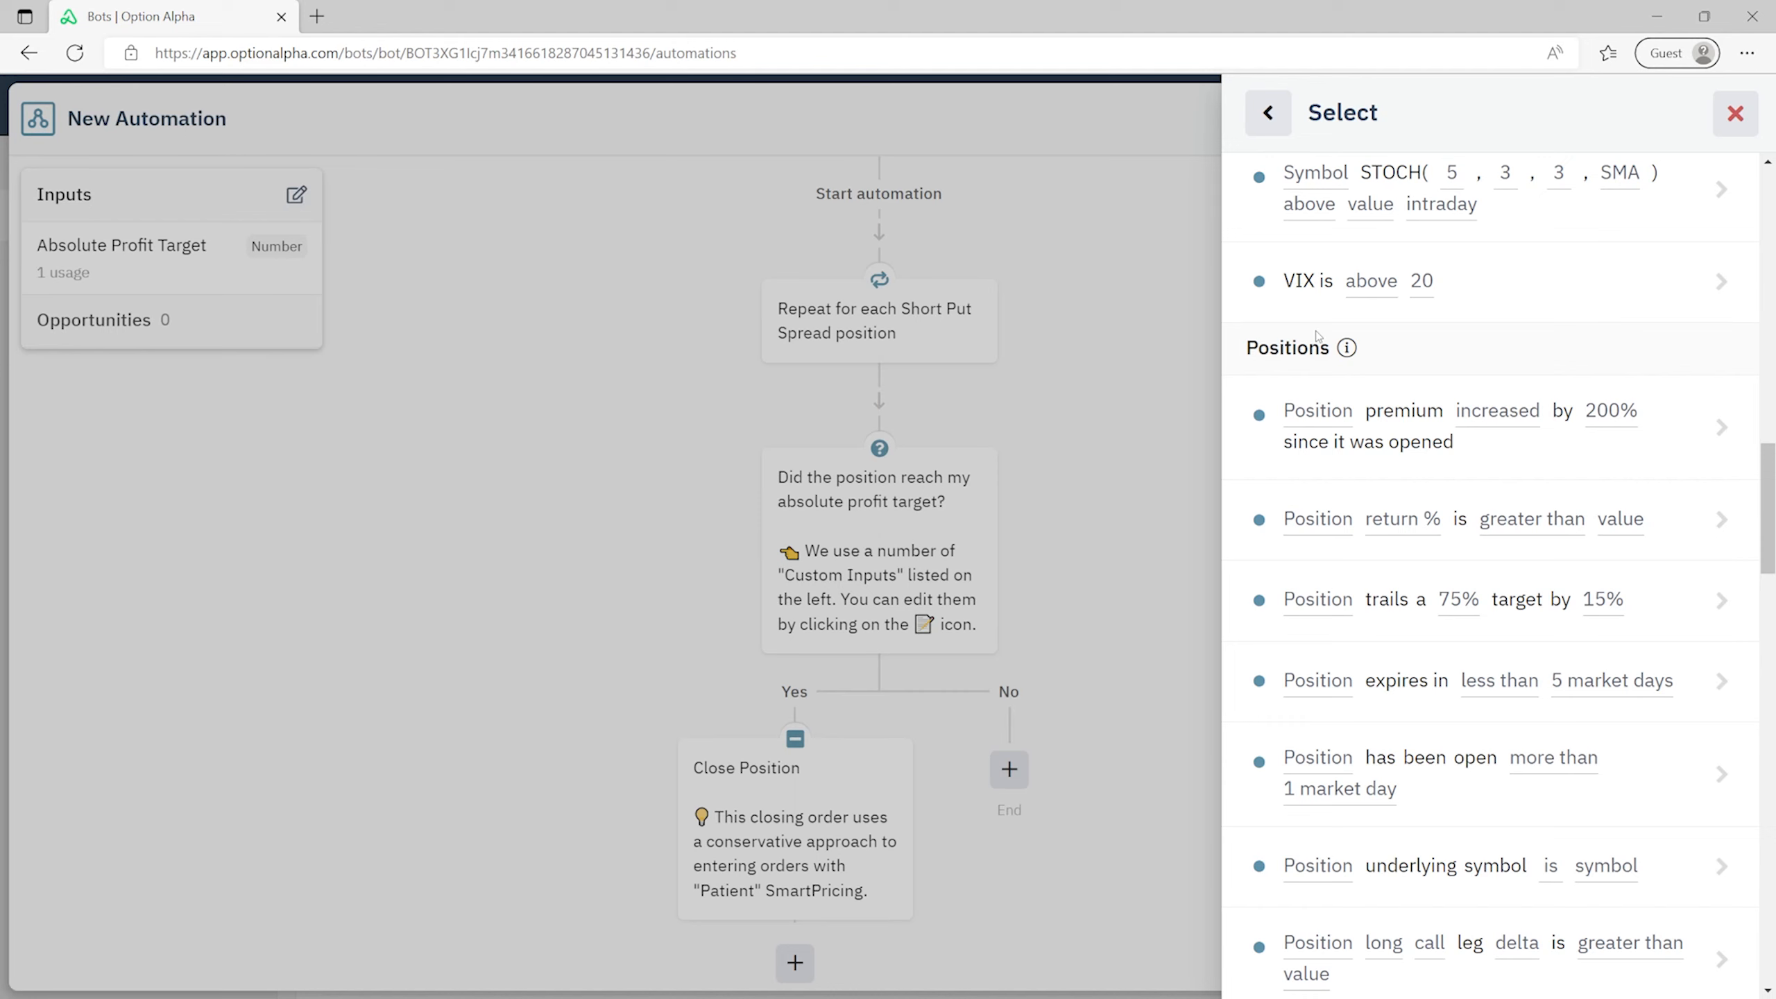
pyautogui.scroll(-2, 1322, 350)
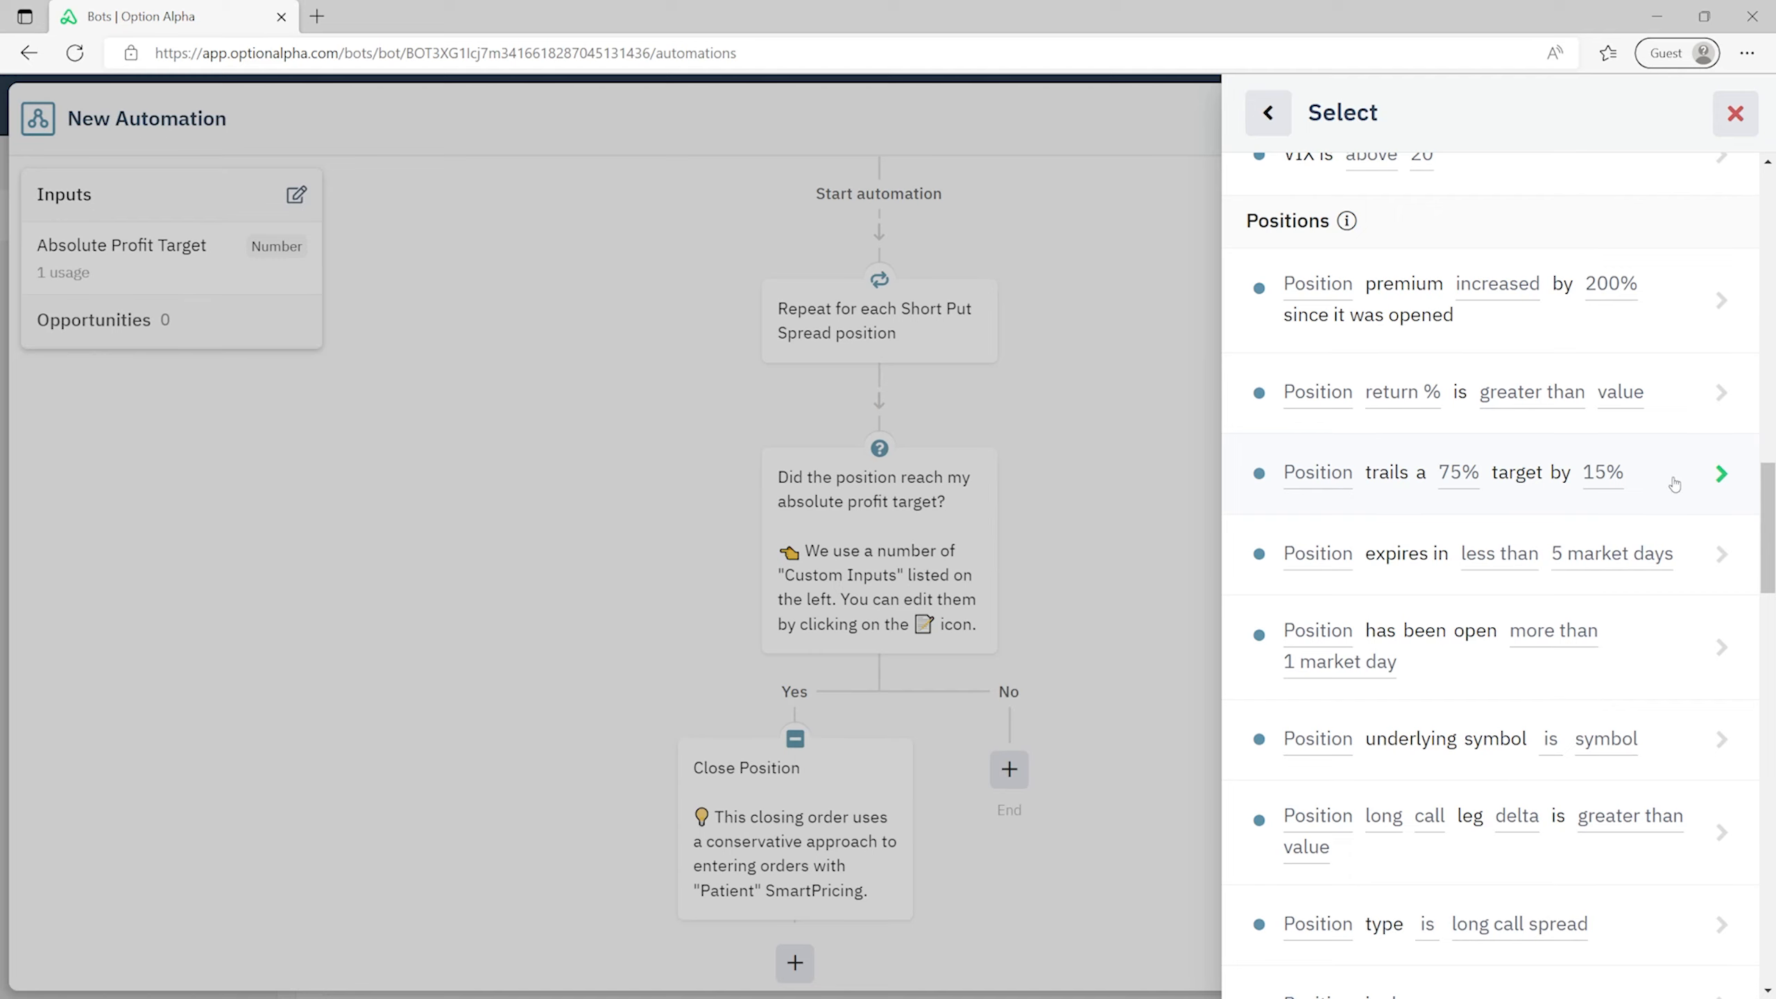
pyautogui.click(1674, 482)
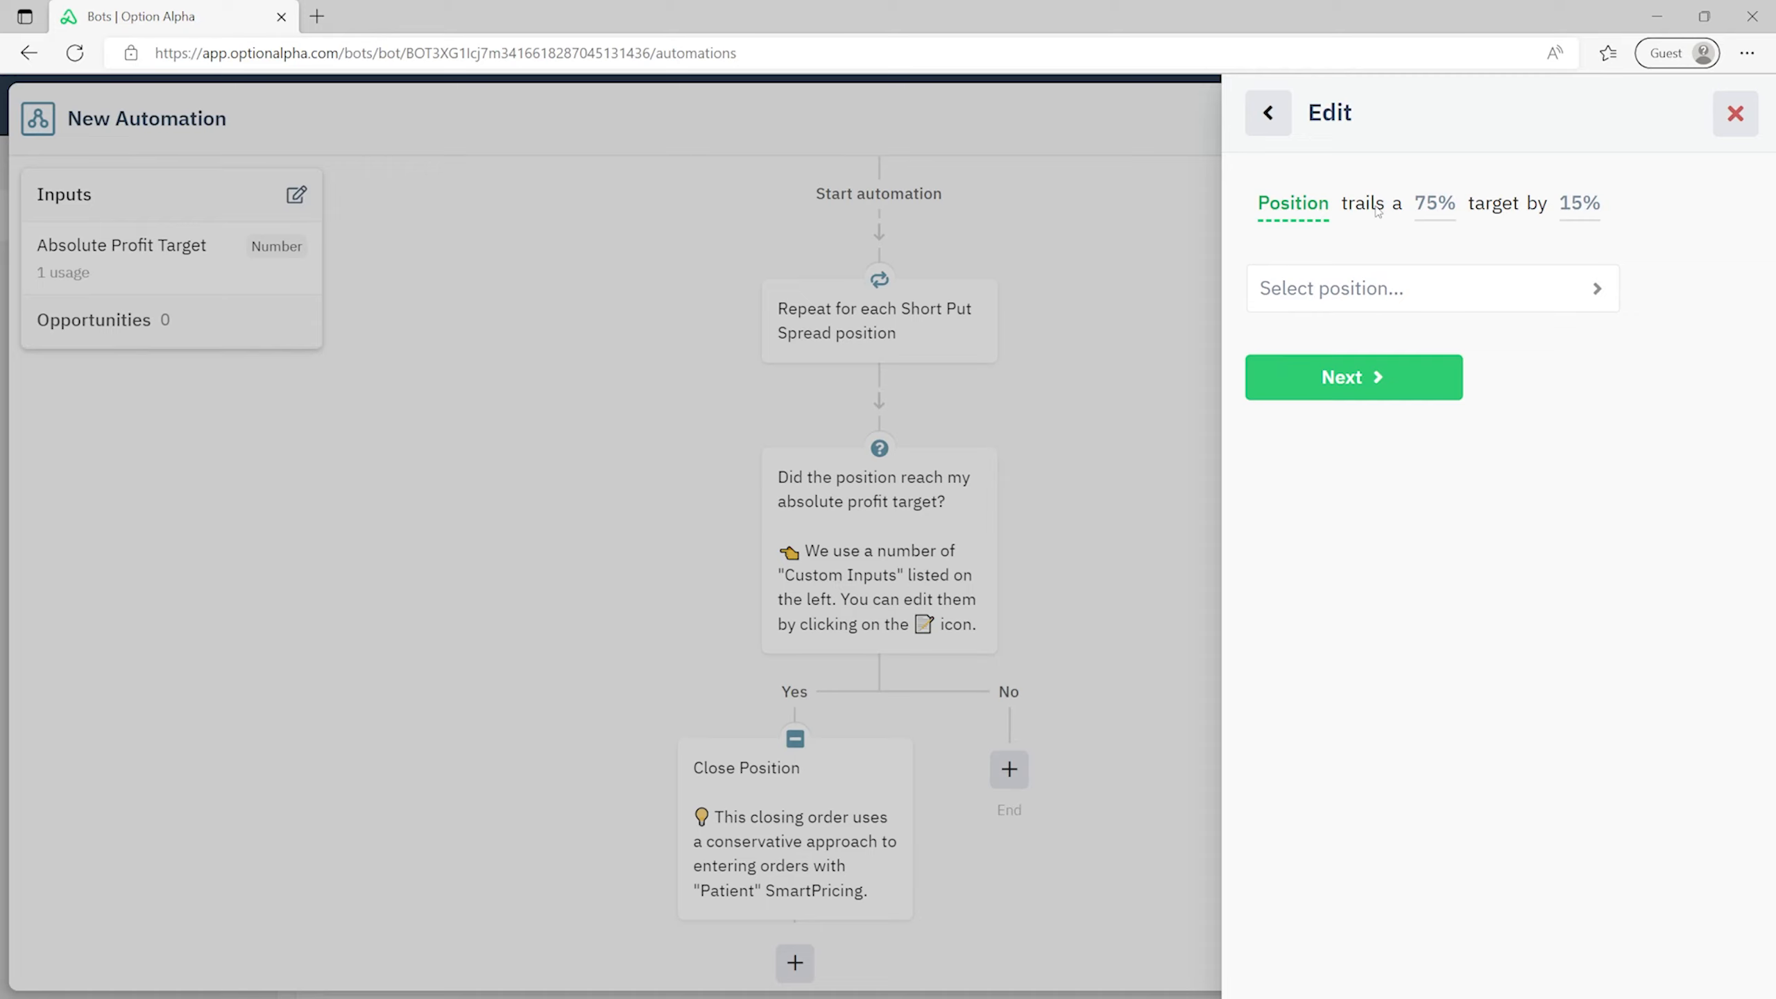
# - Apply the trailing-target condition to the looped Position, with its target from an automation input
pyautogui.click(1445, 285)
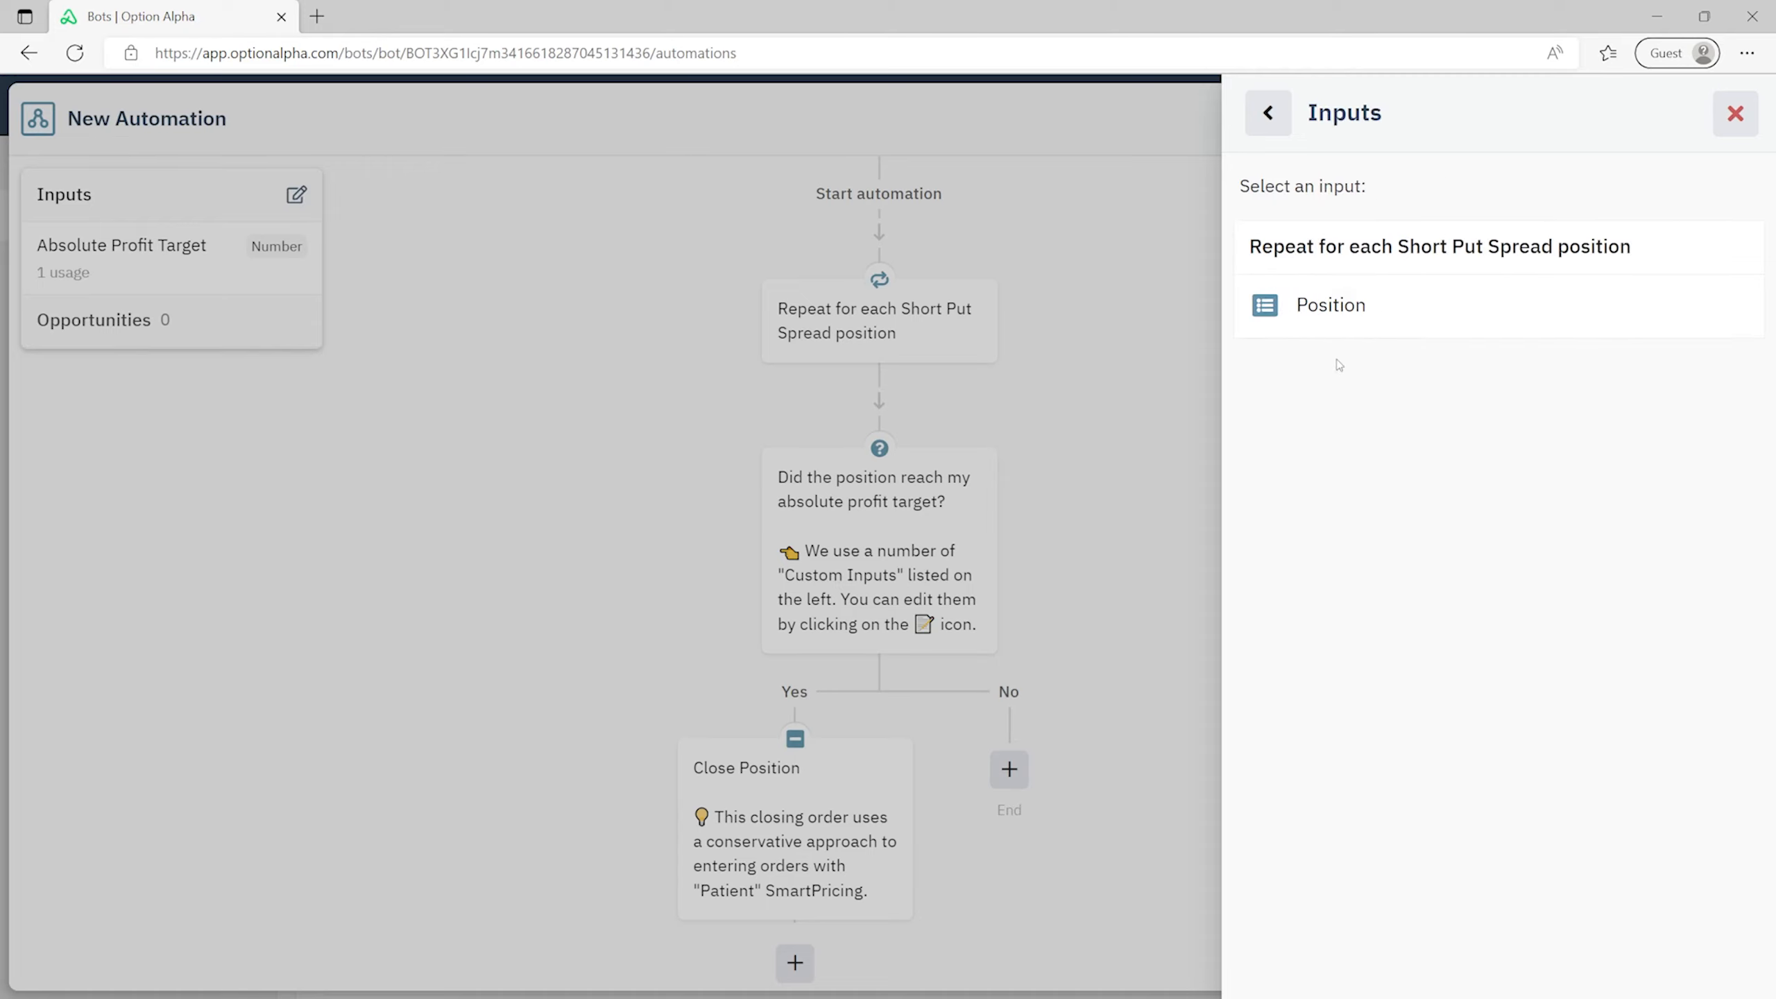
pyautogui.click(1363, 324)
pyautogui.click(1378, 373)
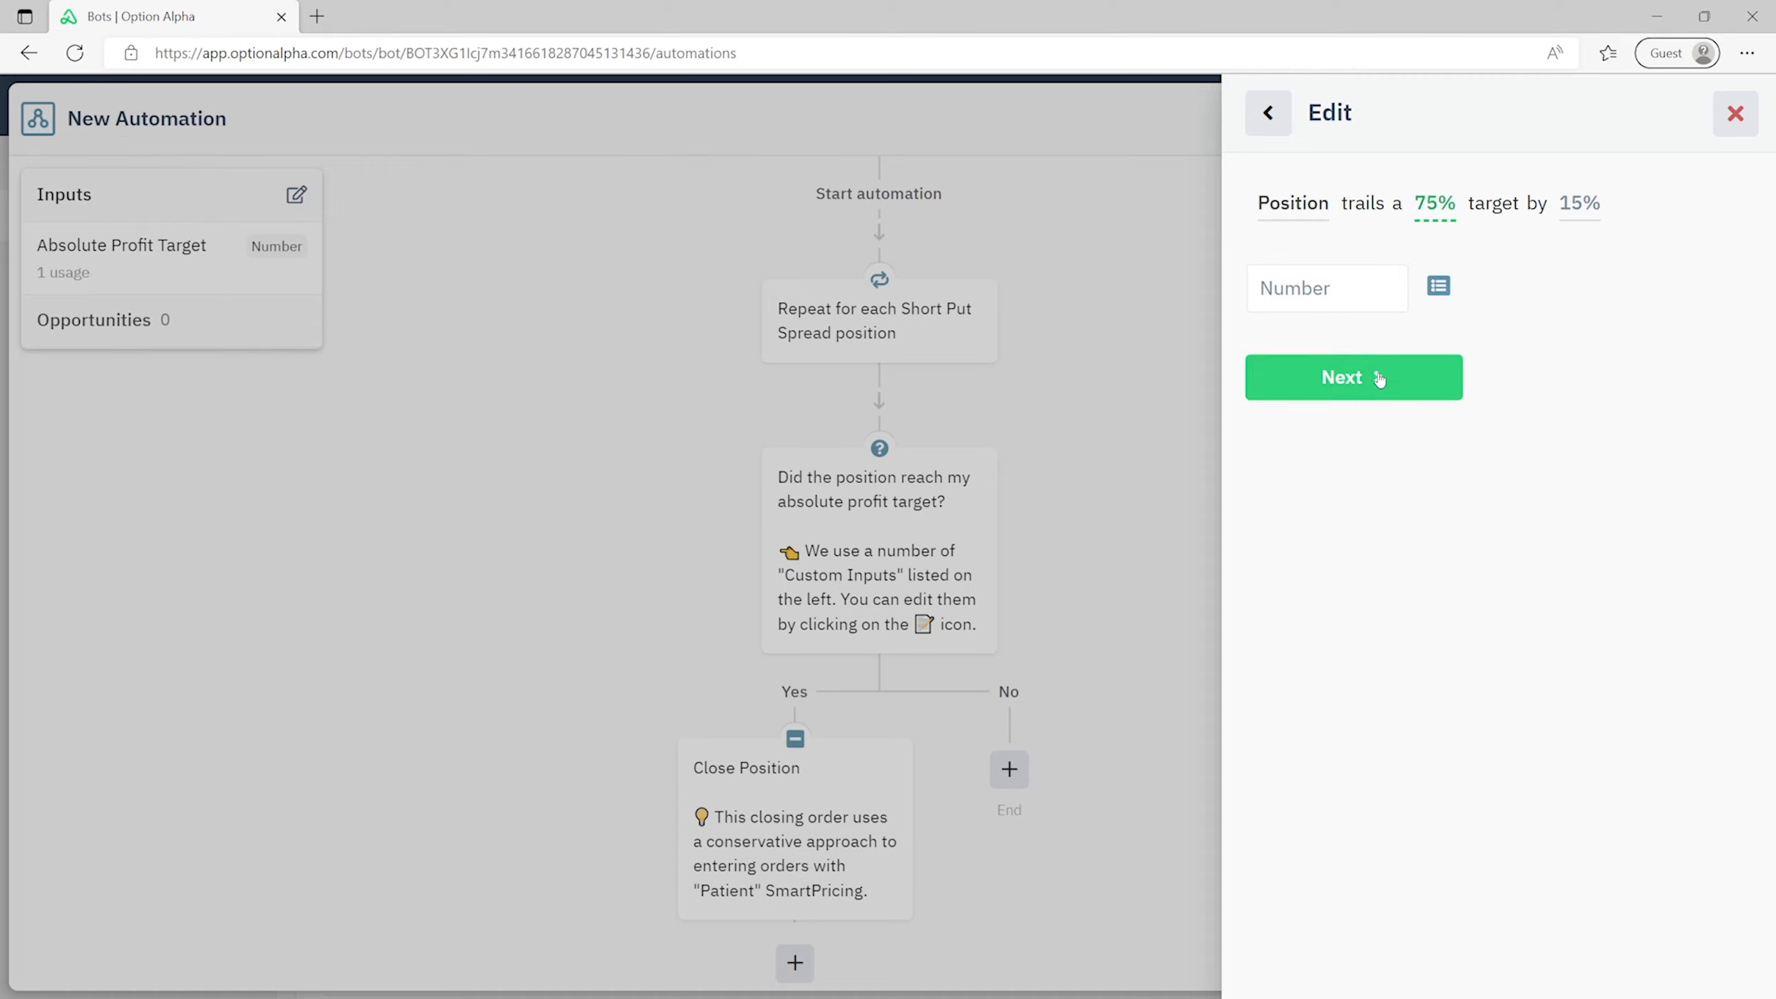
pyautogui.click(1445, 294)
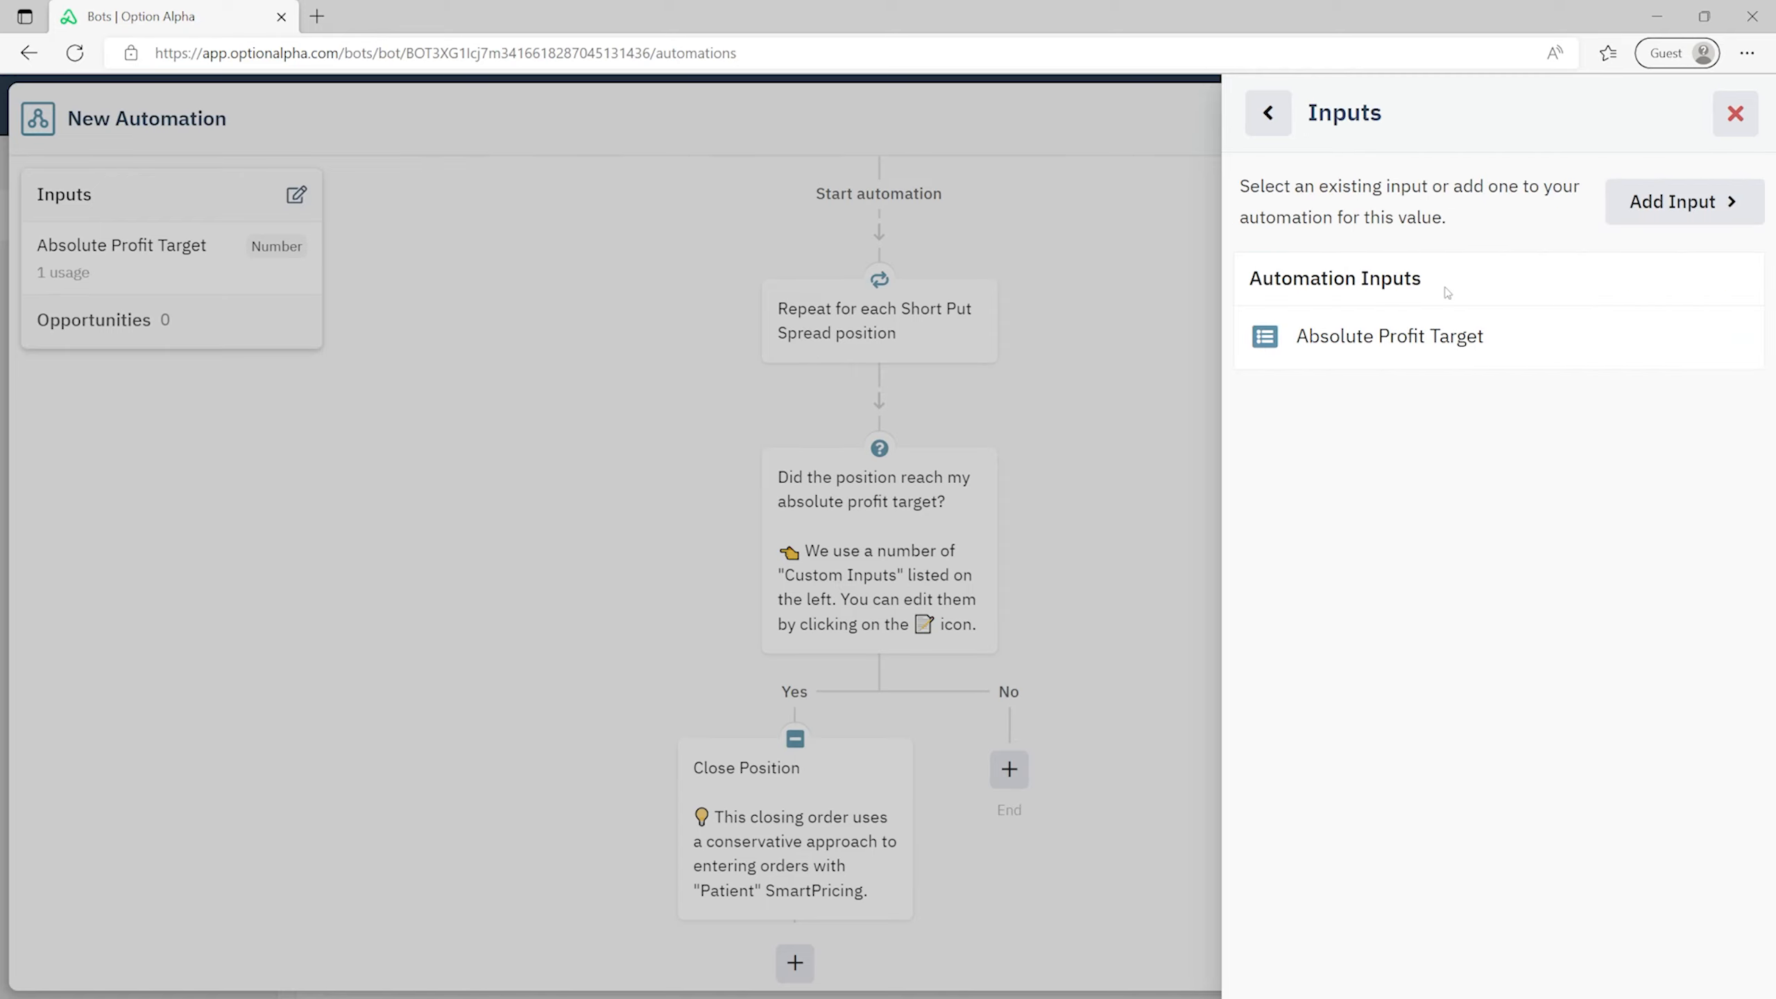
# - Draft a new 'SmartStop Profit Threshold' input with default value 50
pyautogui.click(1679, 202)
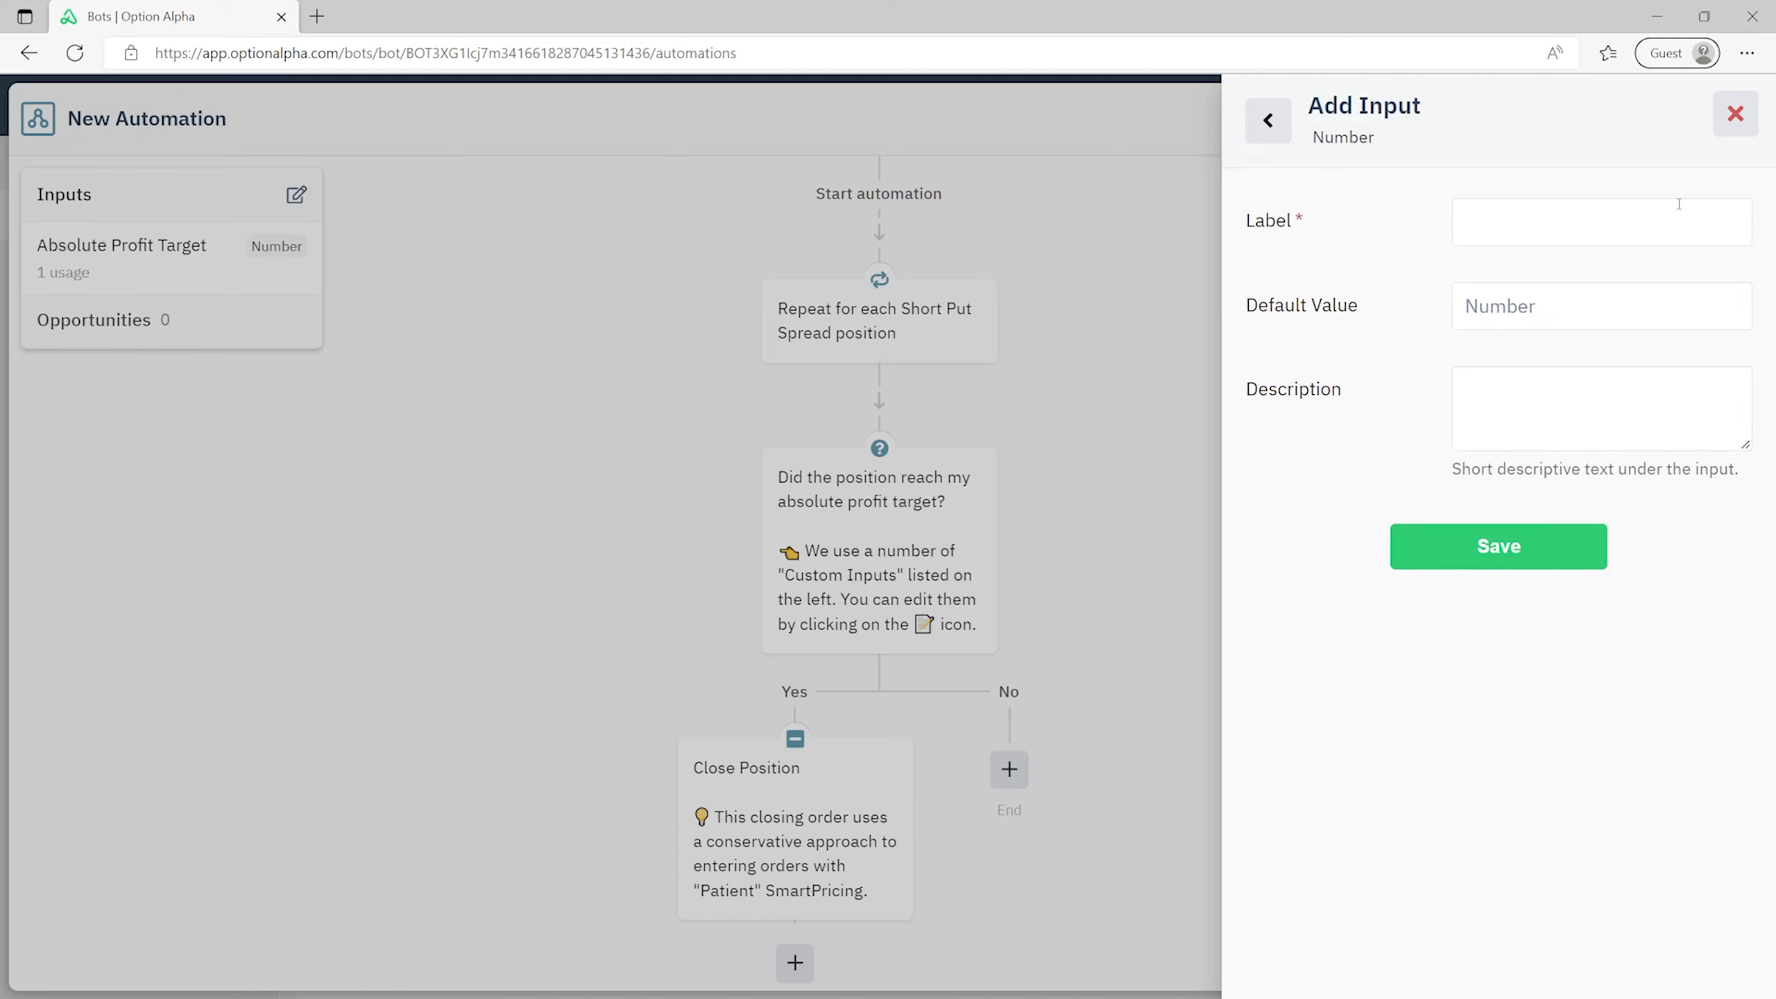
pyautogui.click(1581, 230)
pyautogui.write('SmartSt')
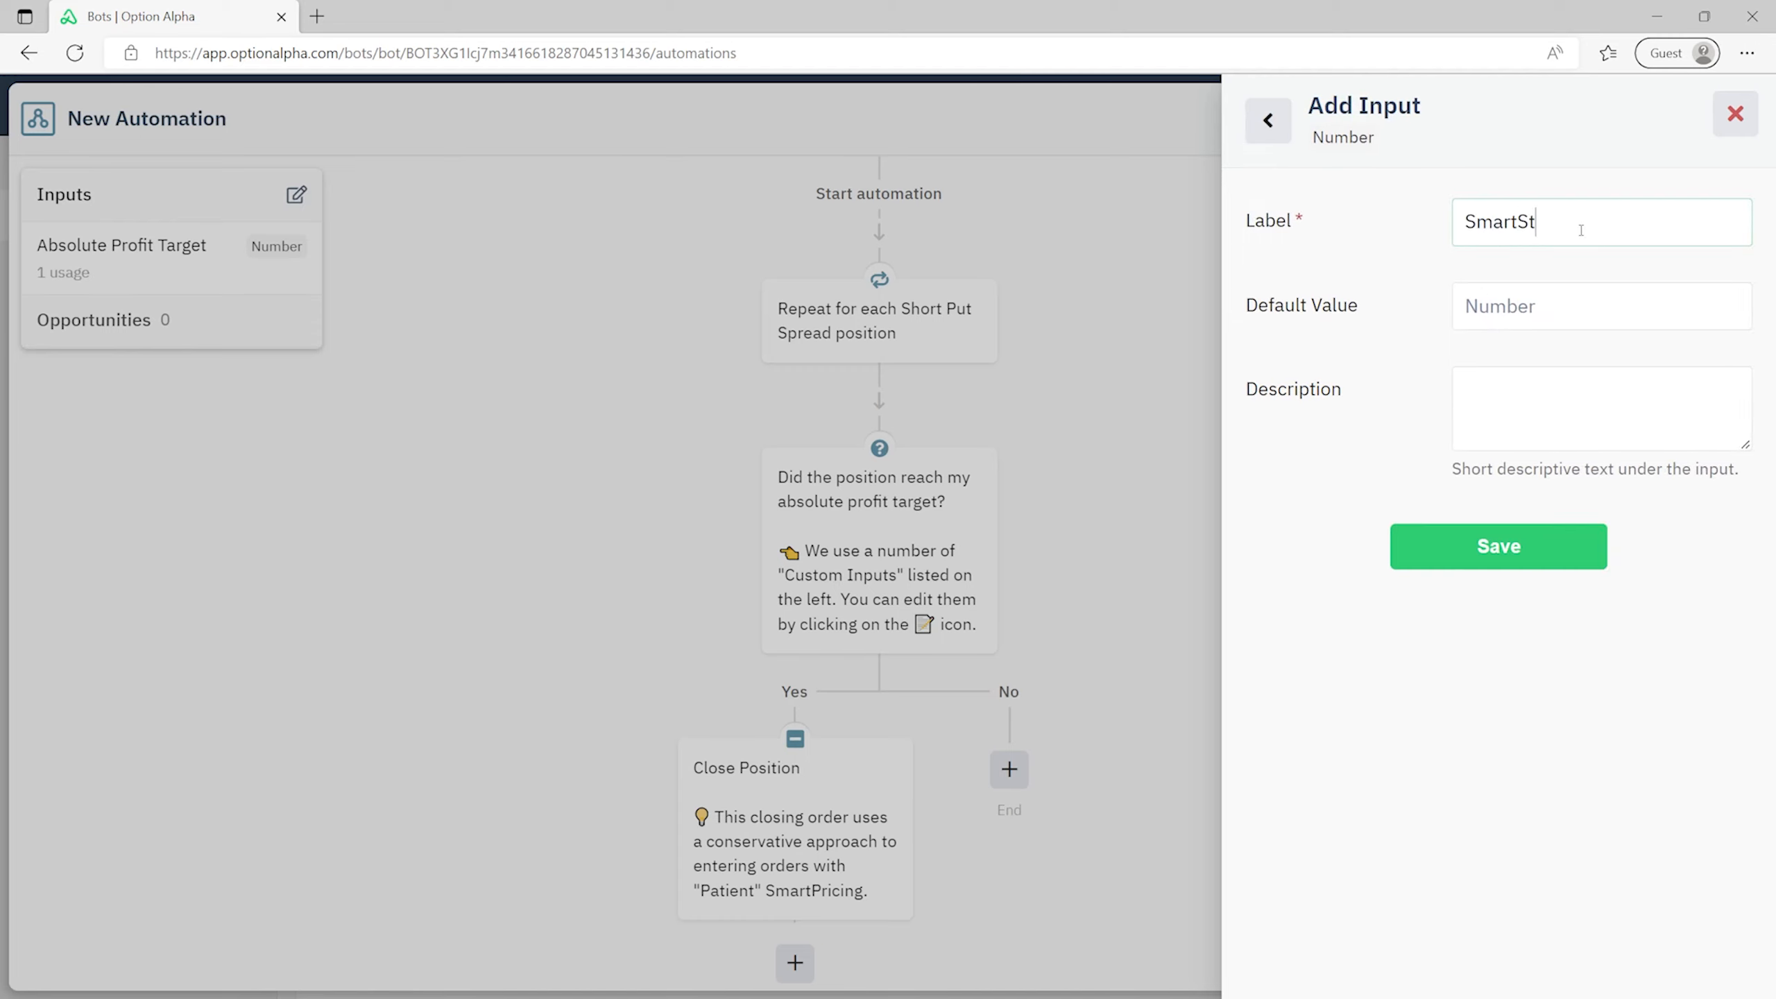
pyautogui.write('op Profit TThreshold')
pyautogui.click(1604, 293)
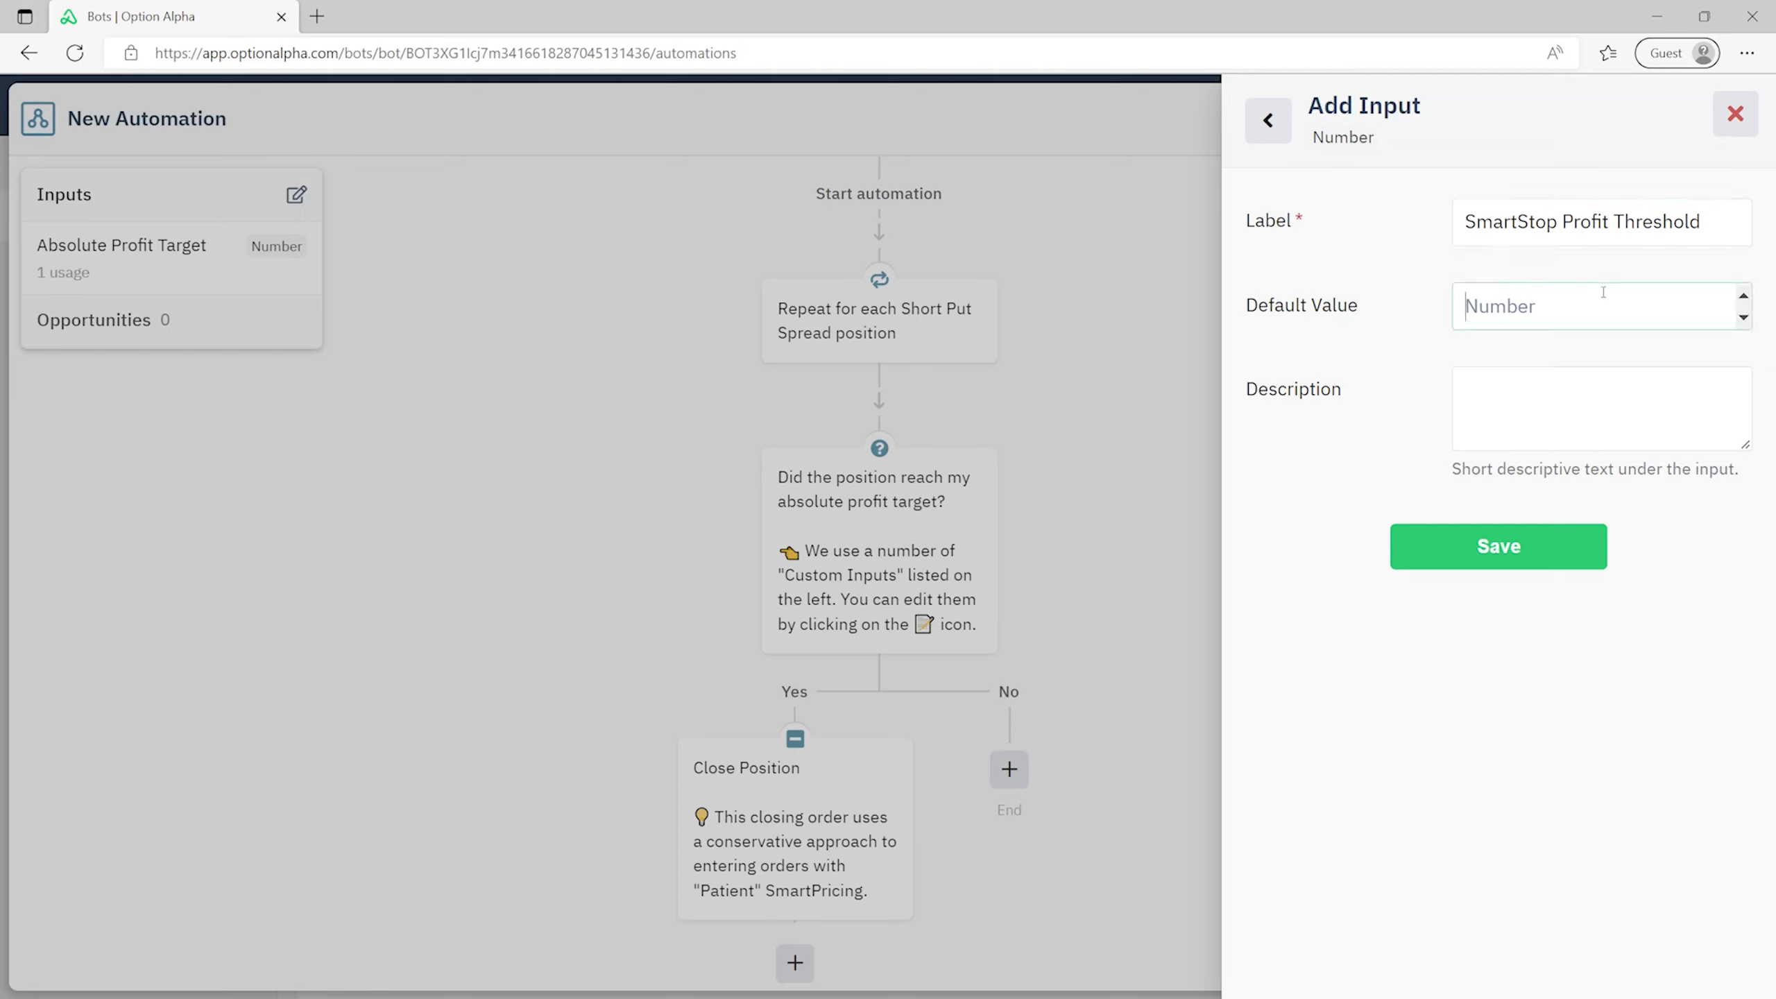
pyautogui.write('50')
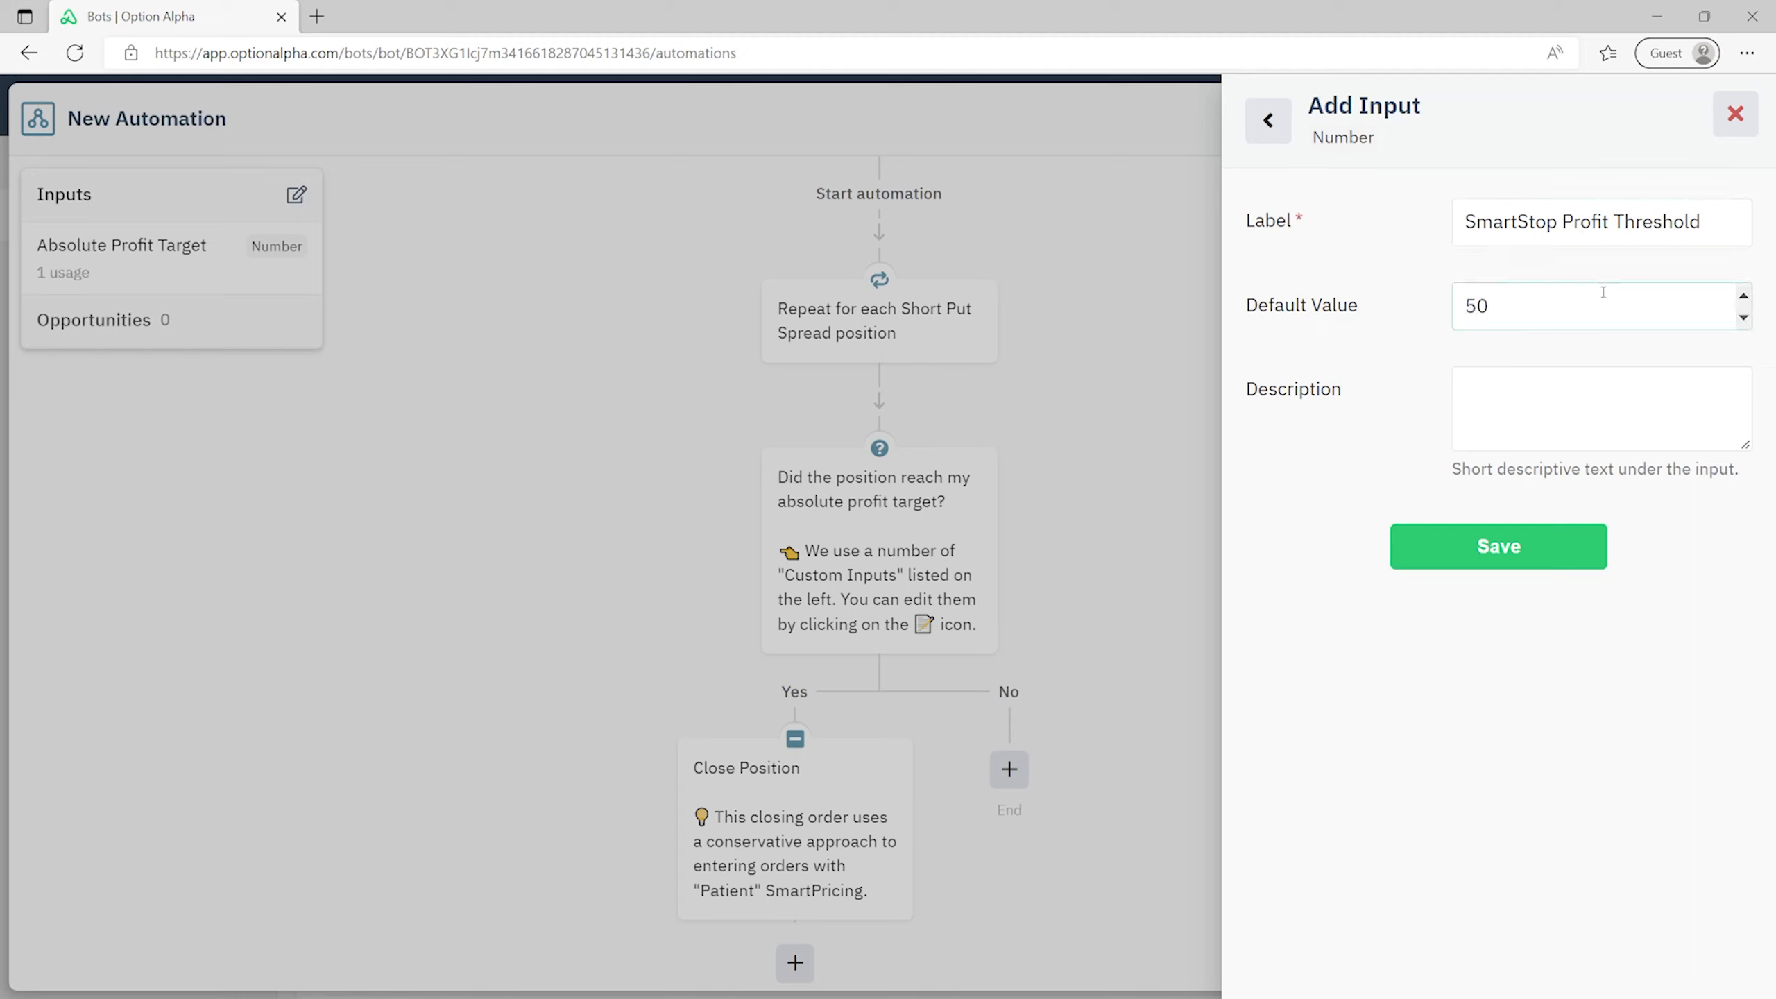
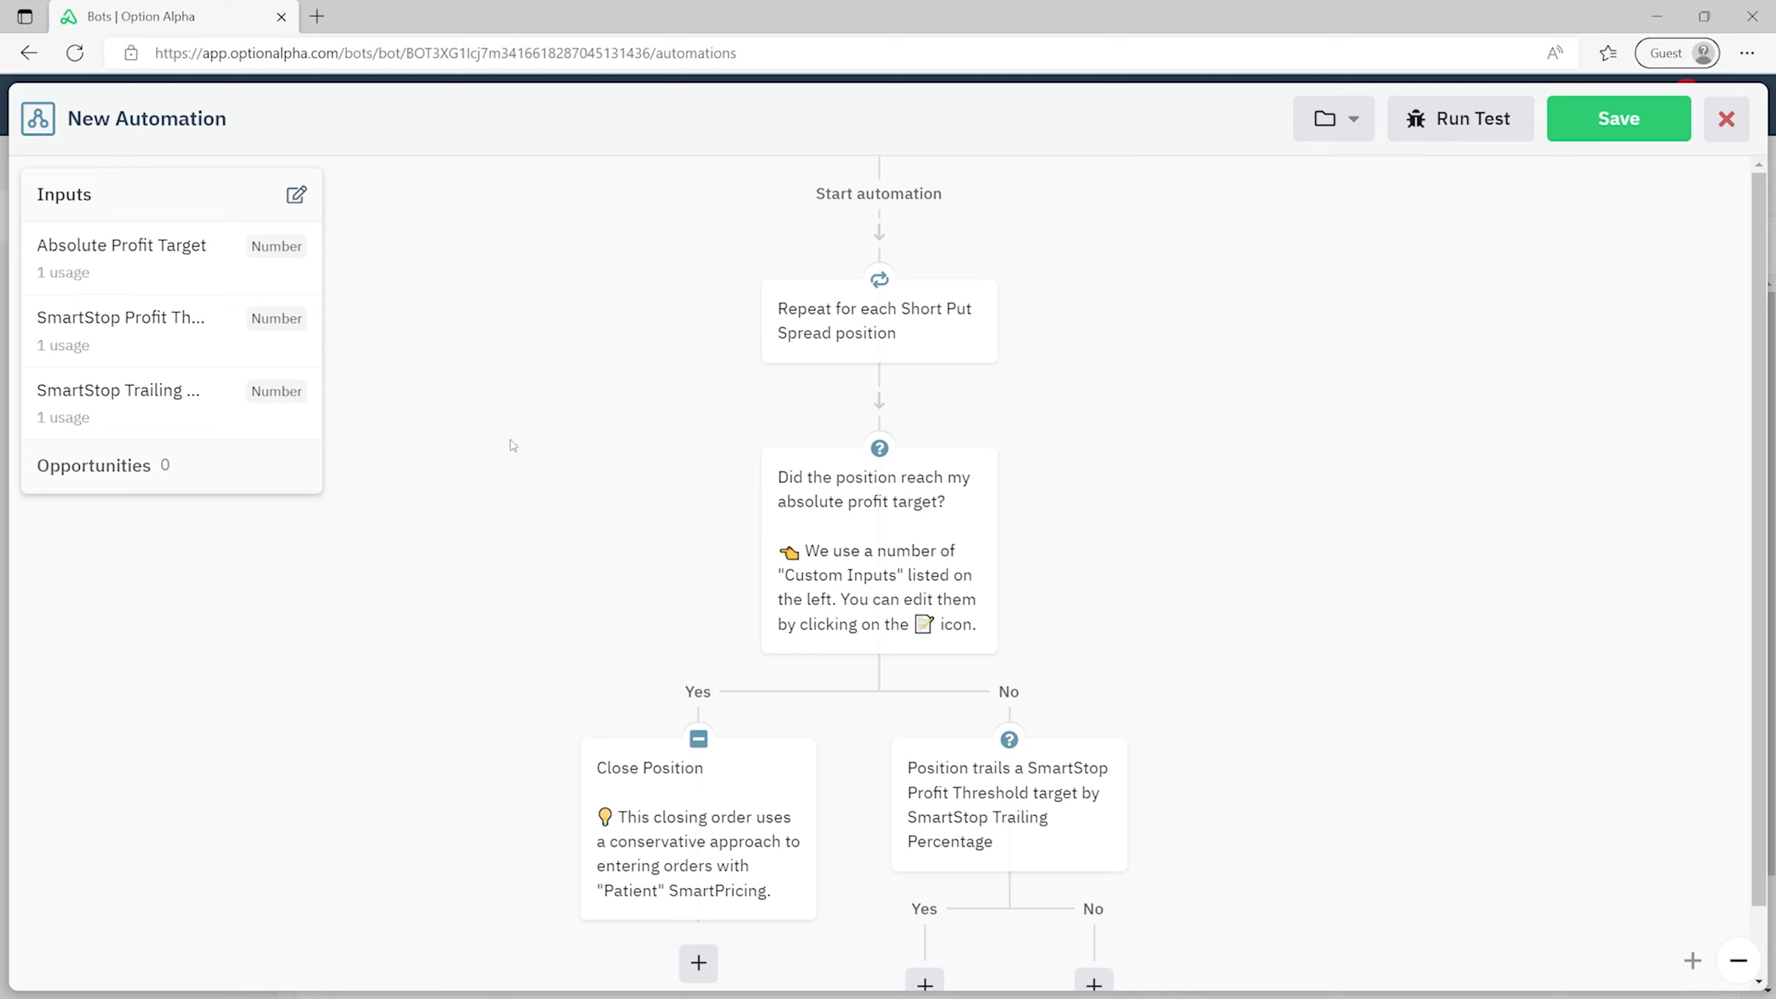
# - Scroll down to the SmartStop trailing decision and open its step options
pyautogui.scroll(-1, 525, 439)
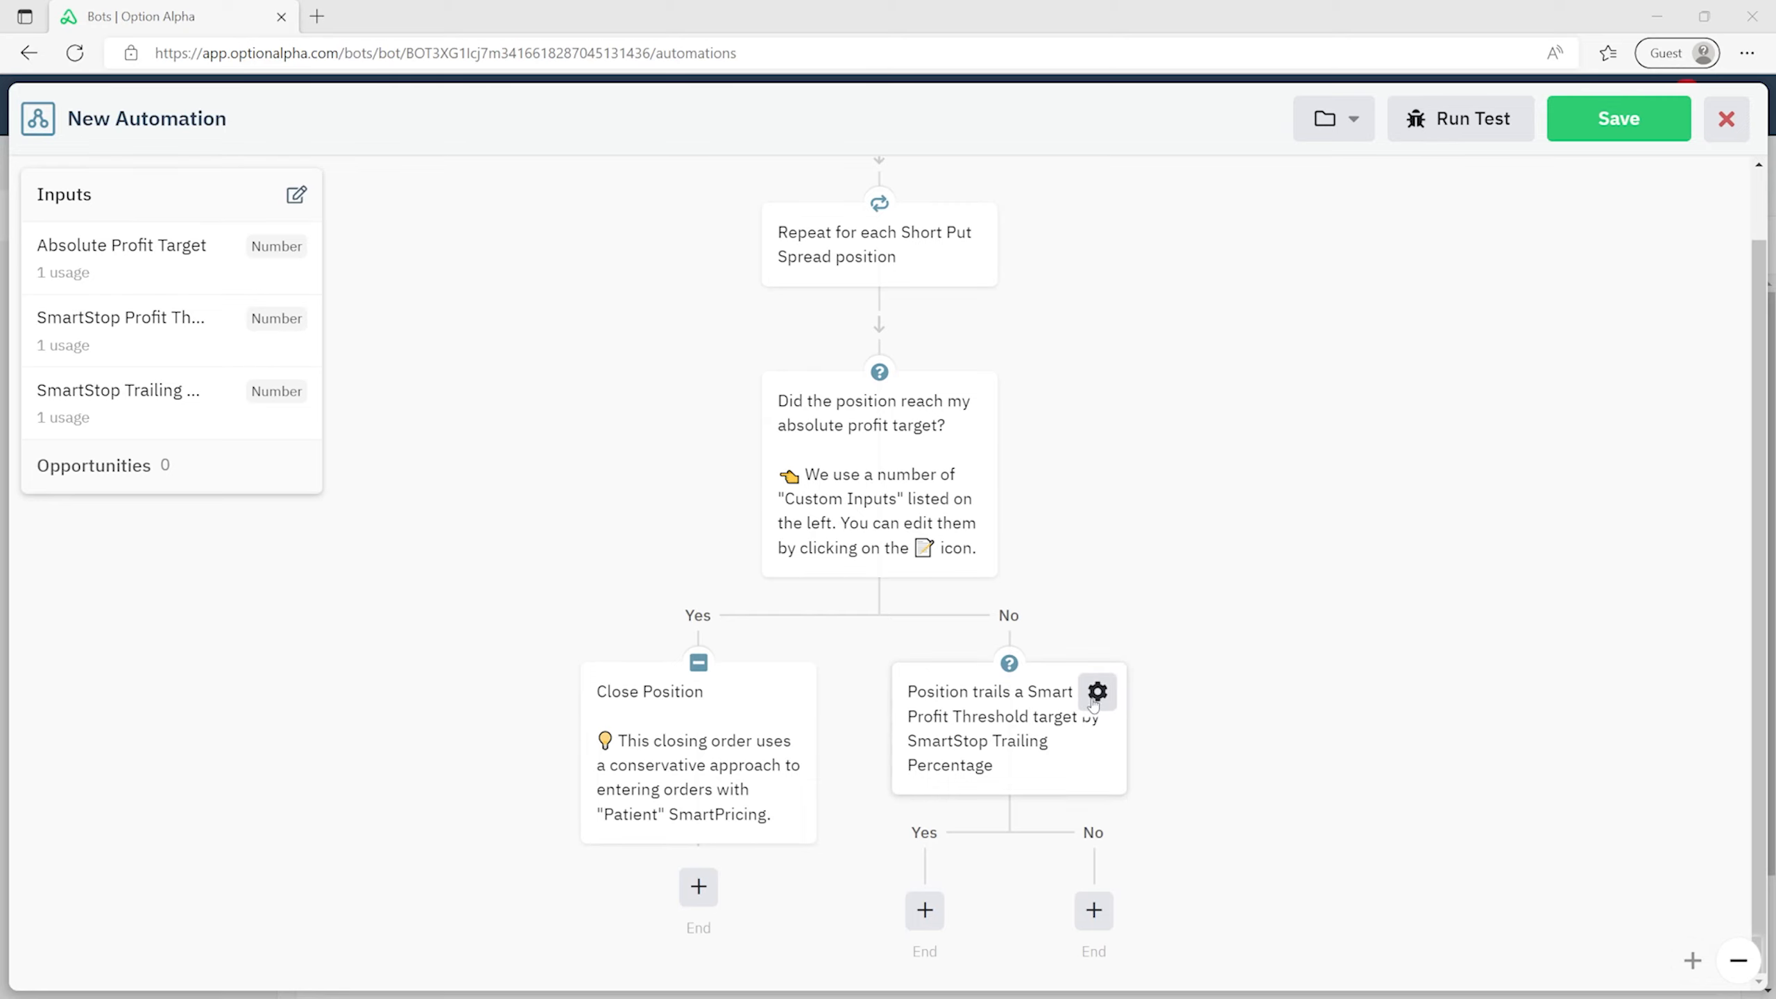
pyautogui.click(1096, 694)
# - Replace the SmartStop decision's caption with 'Was a SmartStop triggered?' and its explanatory note
pyautogui.click(1144, 843)
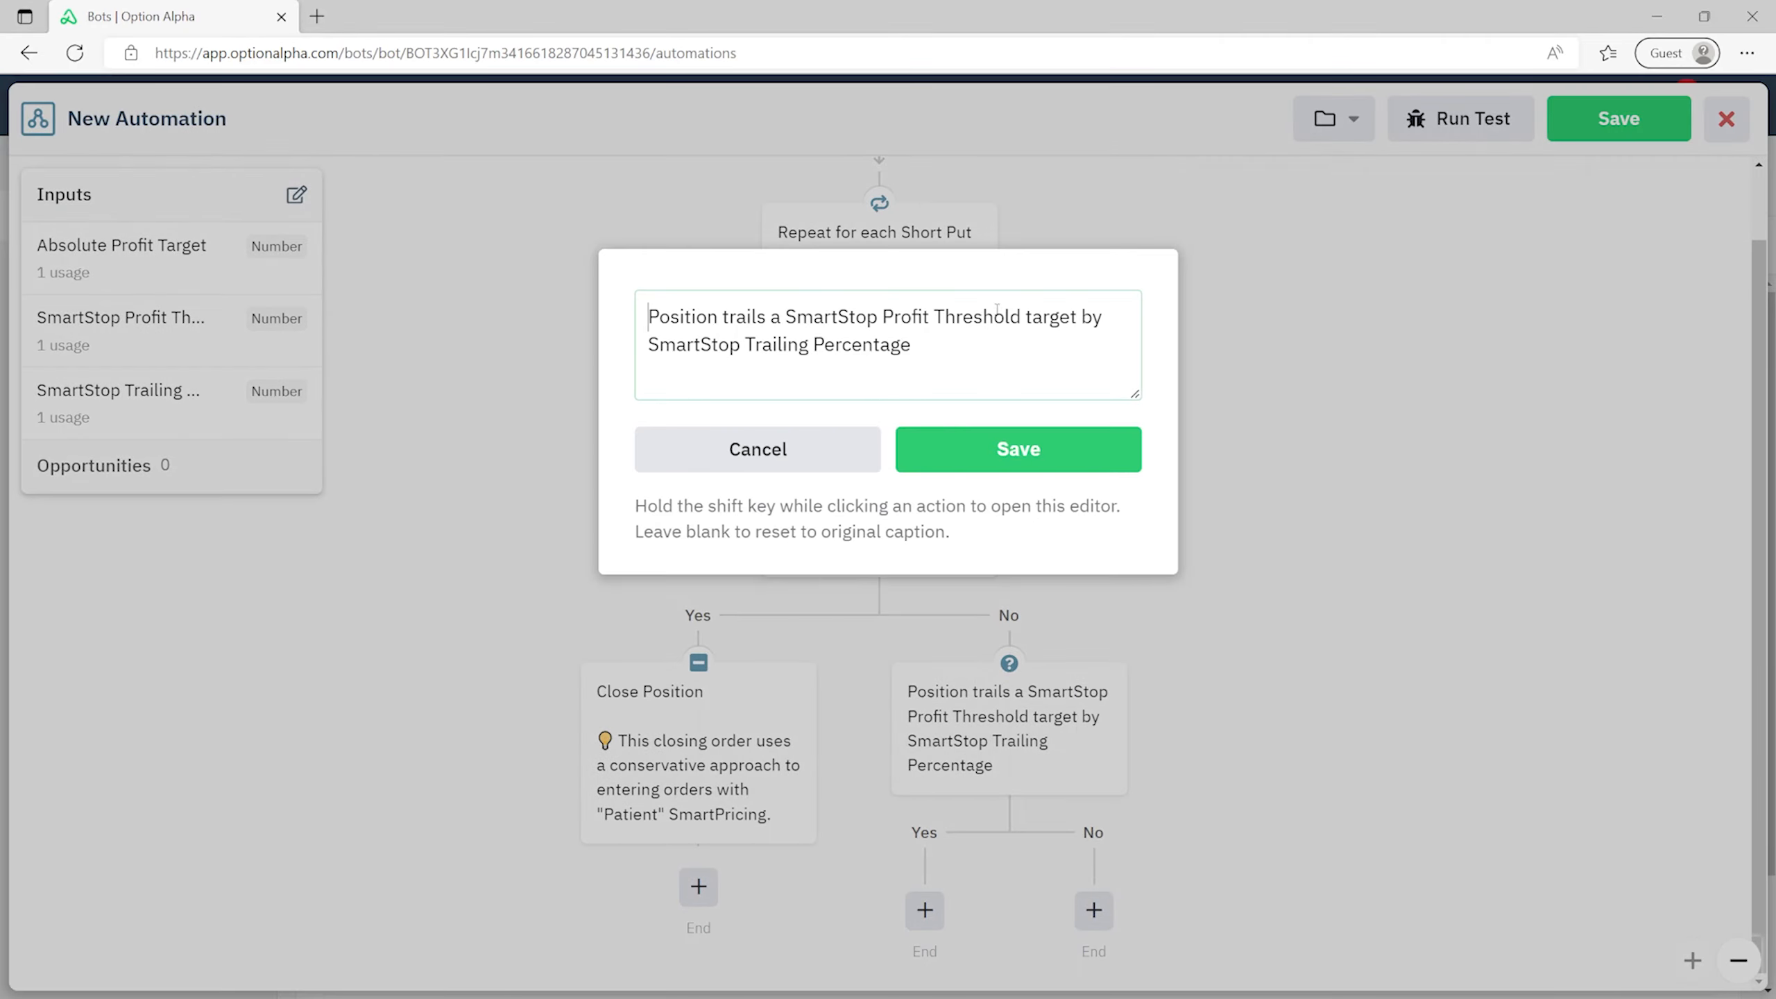
pyautogui.hotkey('ctrl', 'a')
pyautogui.hotkey('ctrl', 'v')
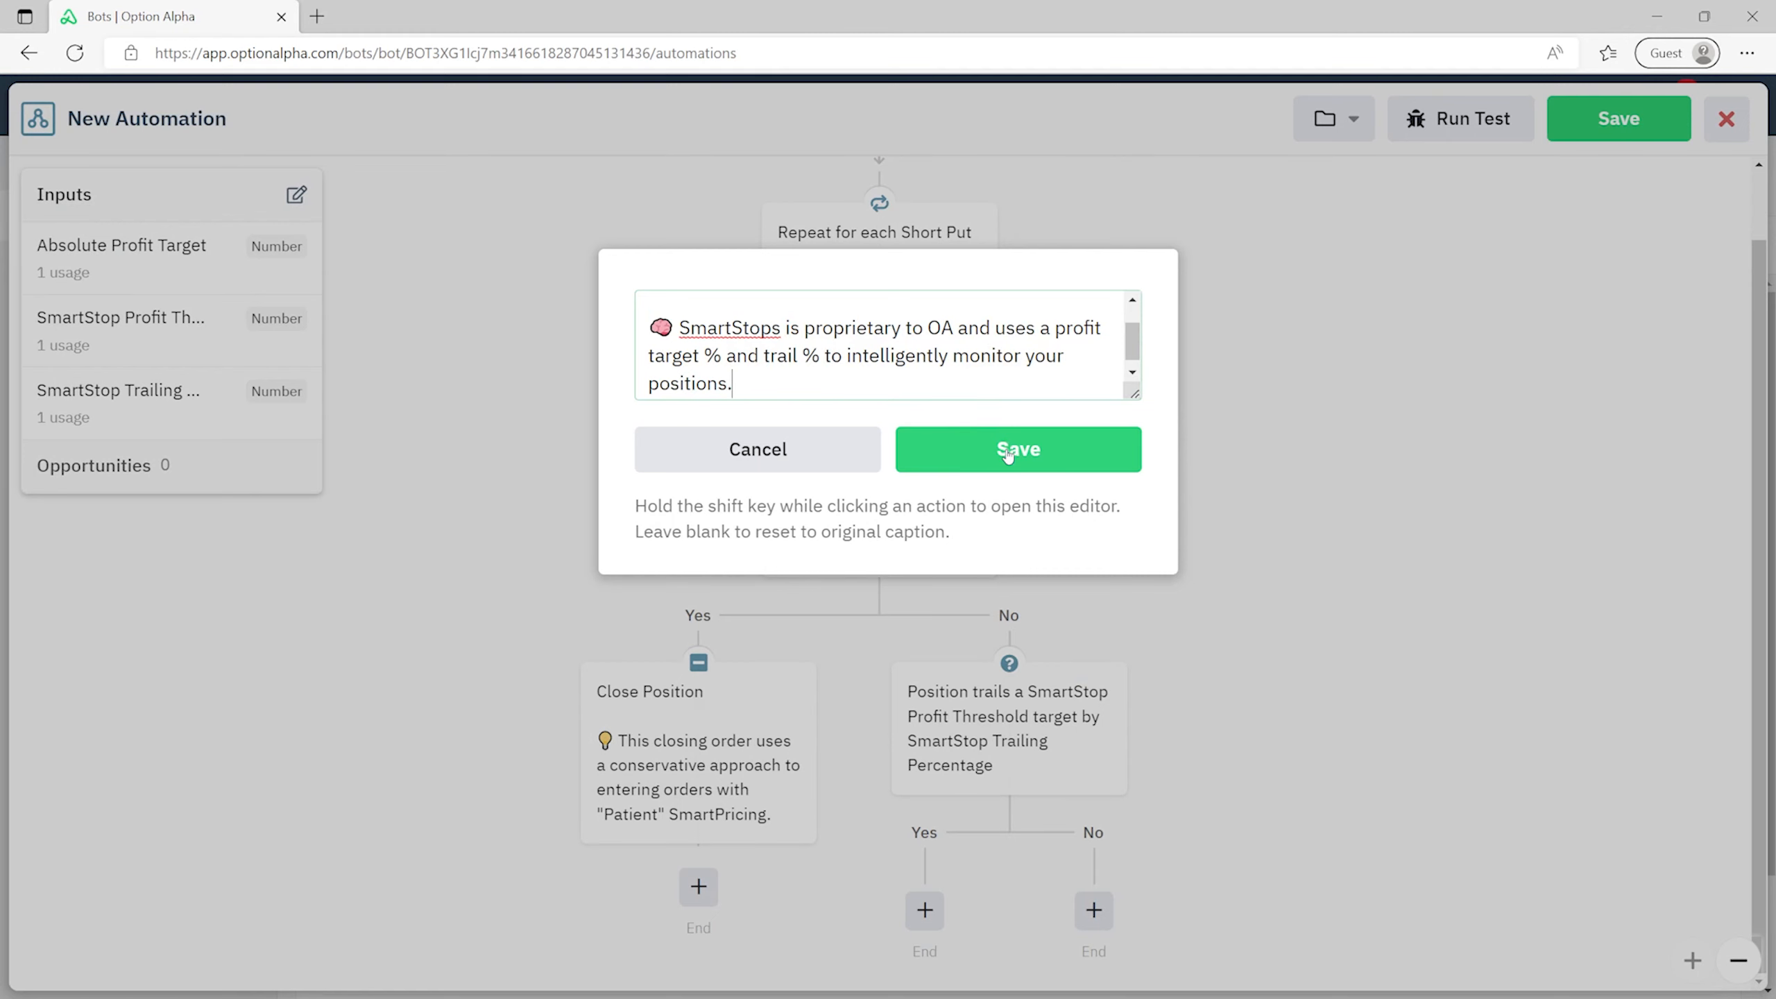
pyautogui.click(1011, 453)
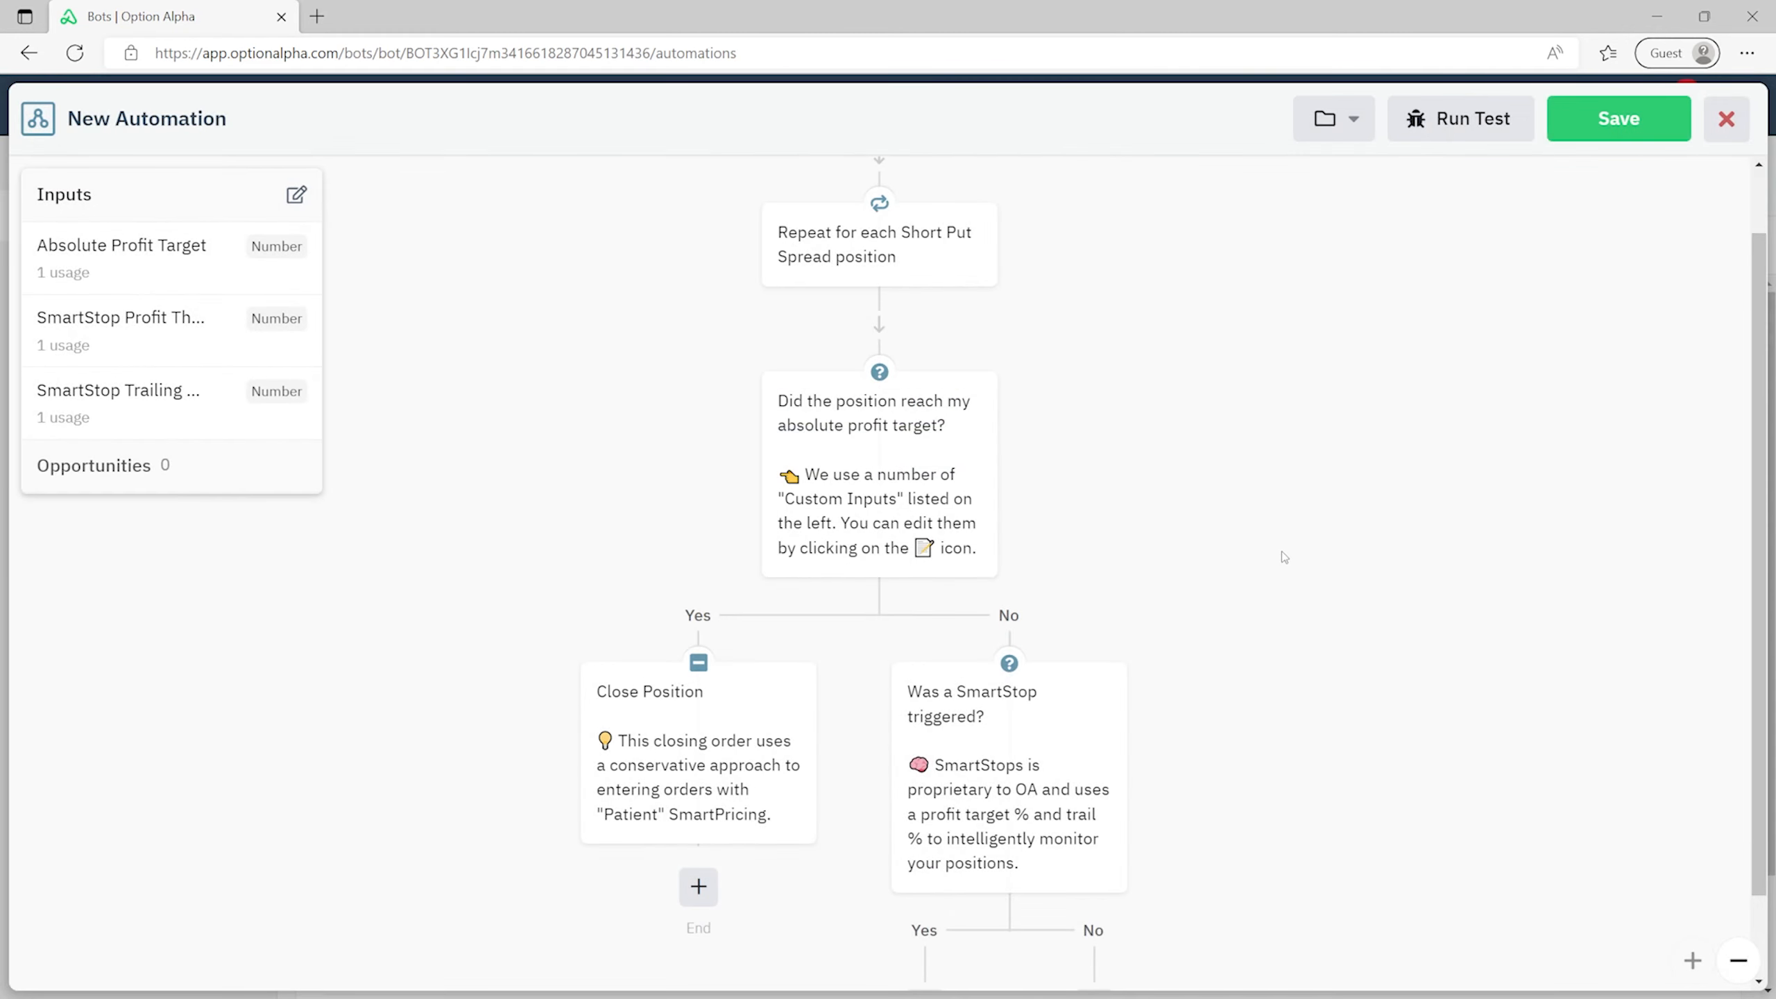
pyautogui.scroll(-2, 1282, 551)
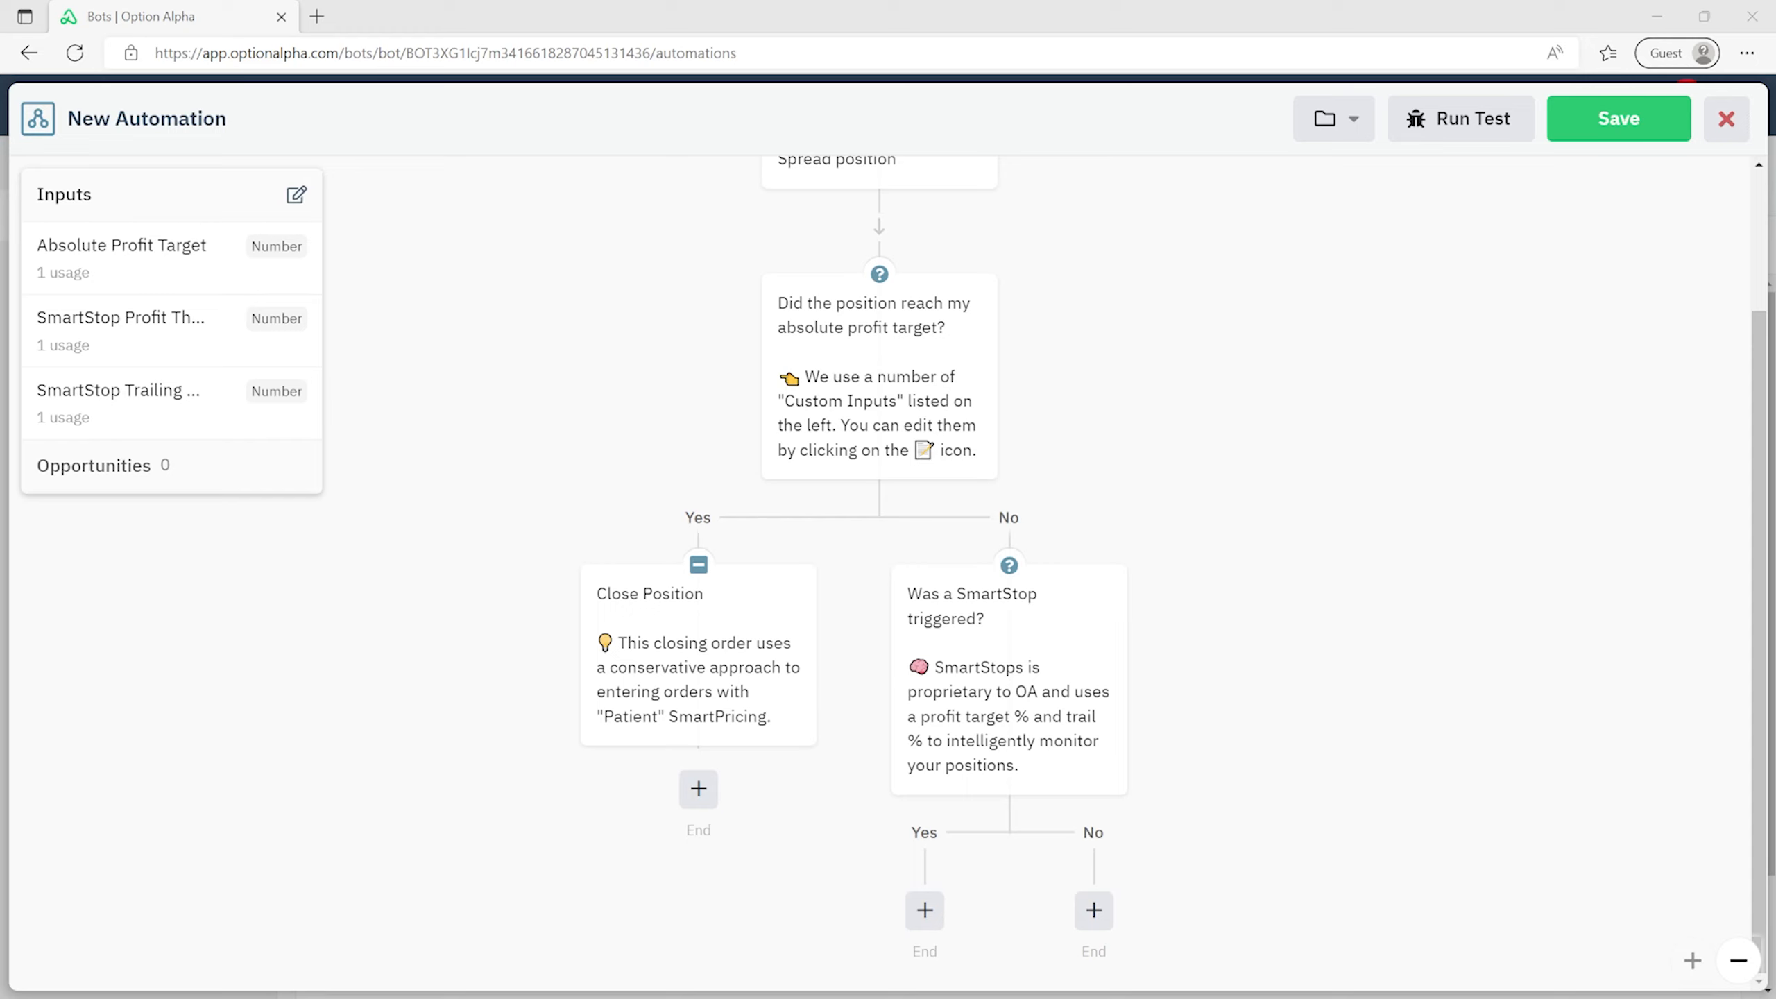
# - On the SmartStop Yes branch, close the looped Position using Normal SmartPricing
pyautogui.click(928, 918)
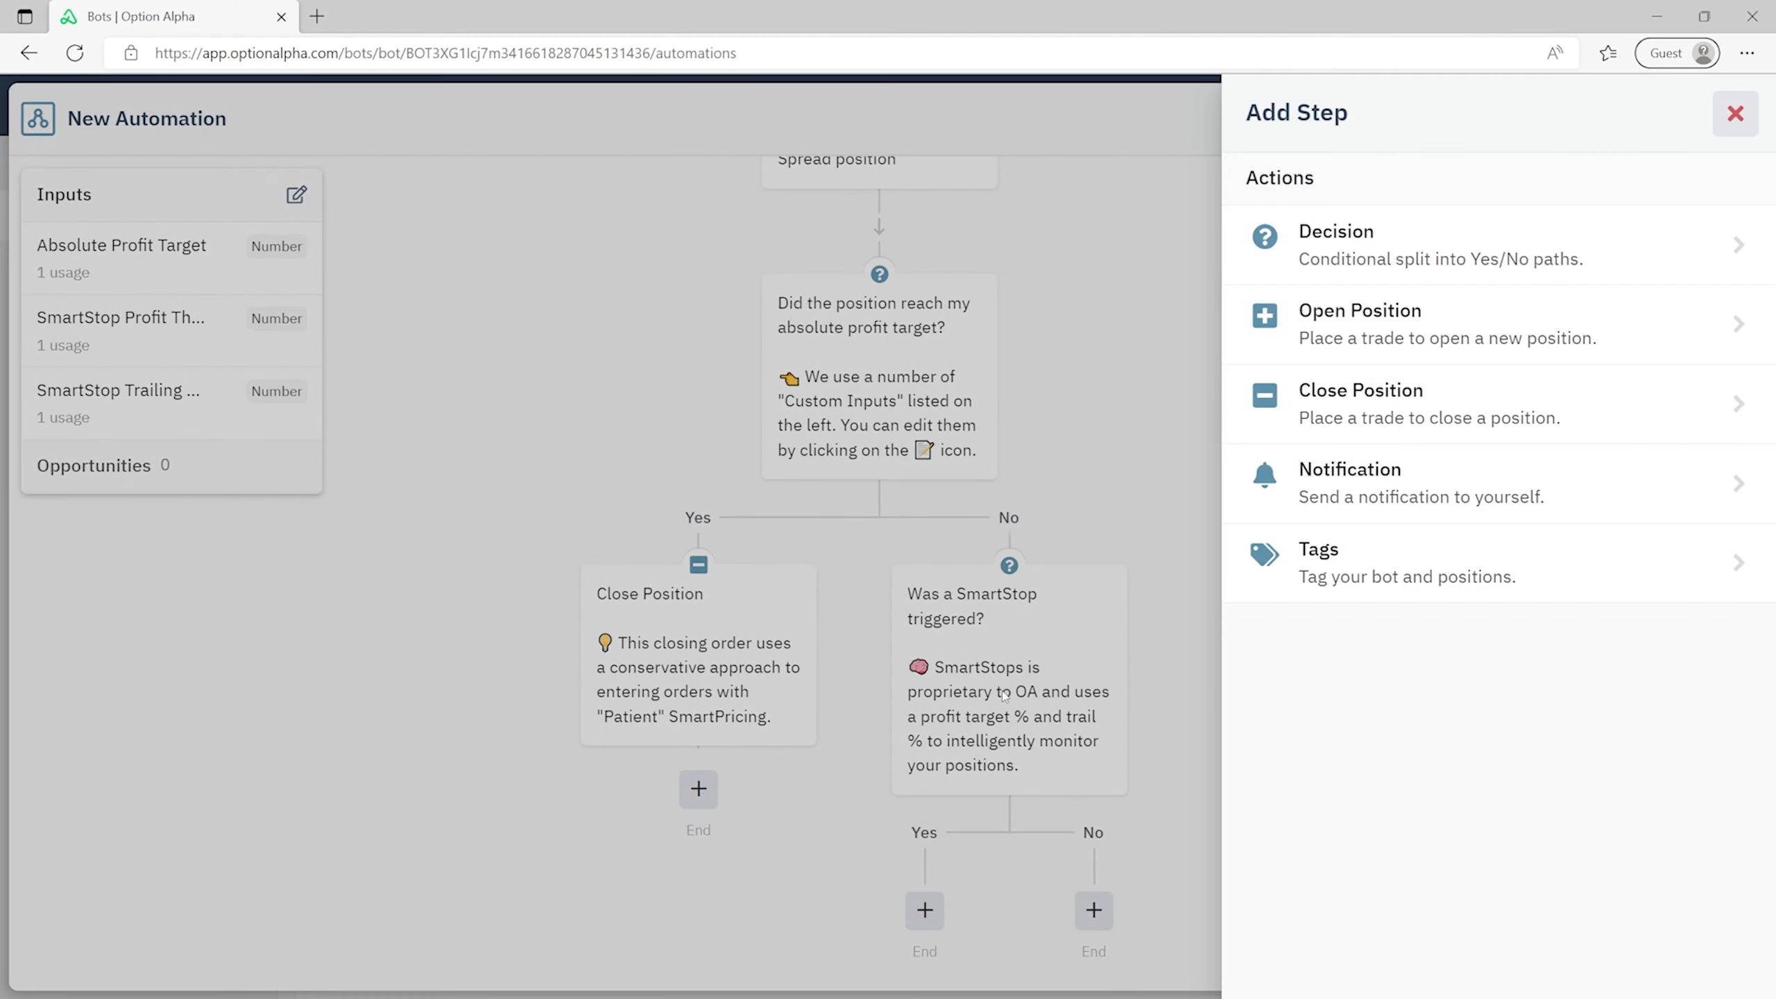
pyautogui.click(1387, 408)
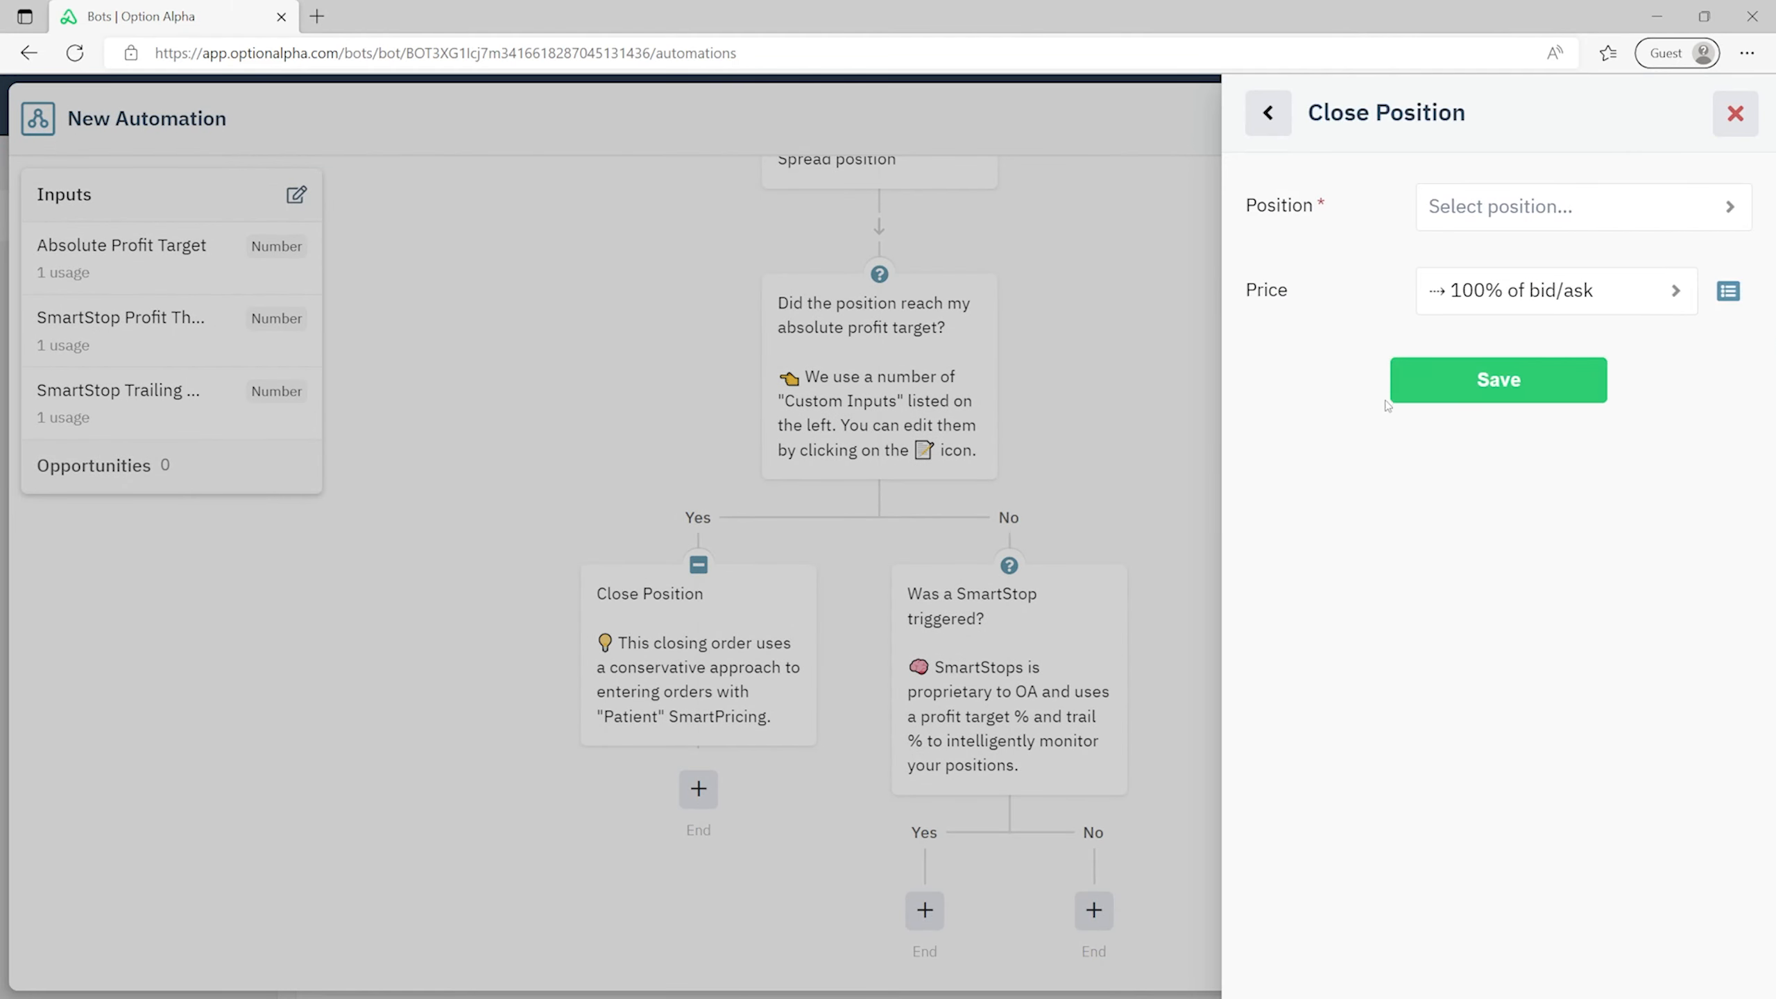
pyautogui.click(1509, 207)
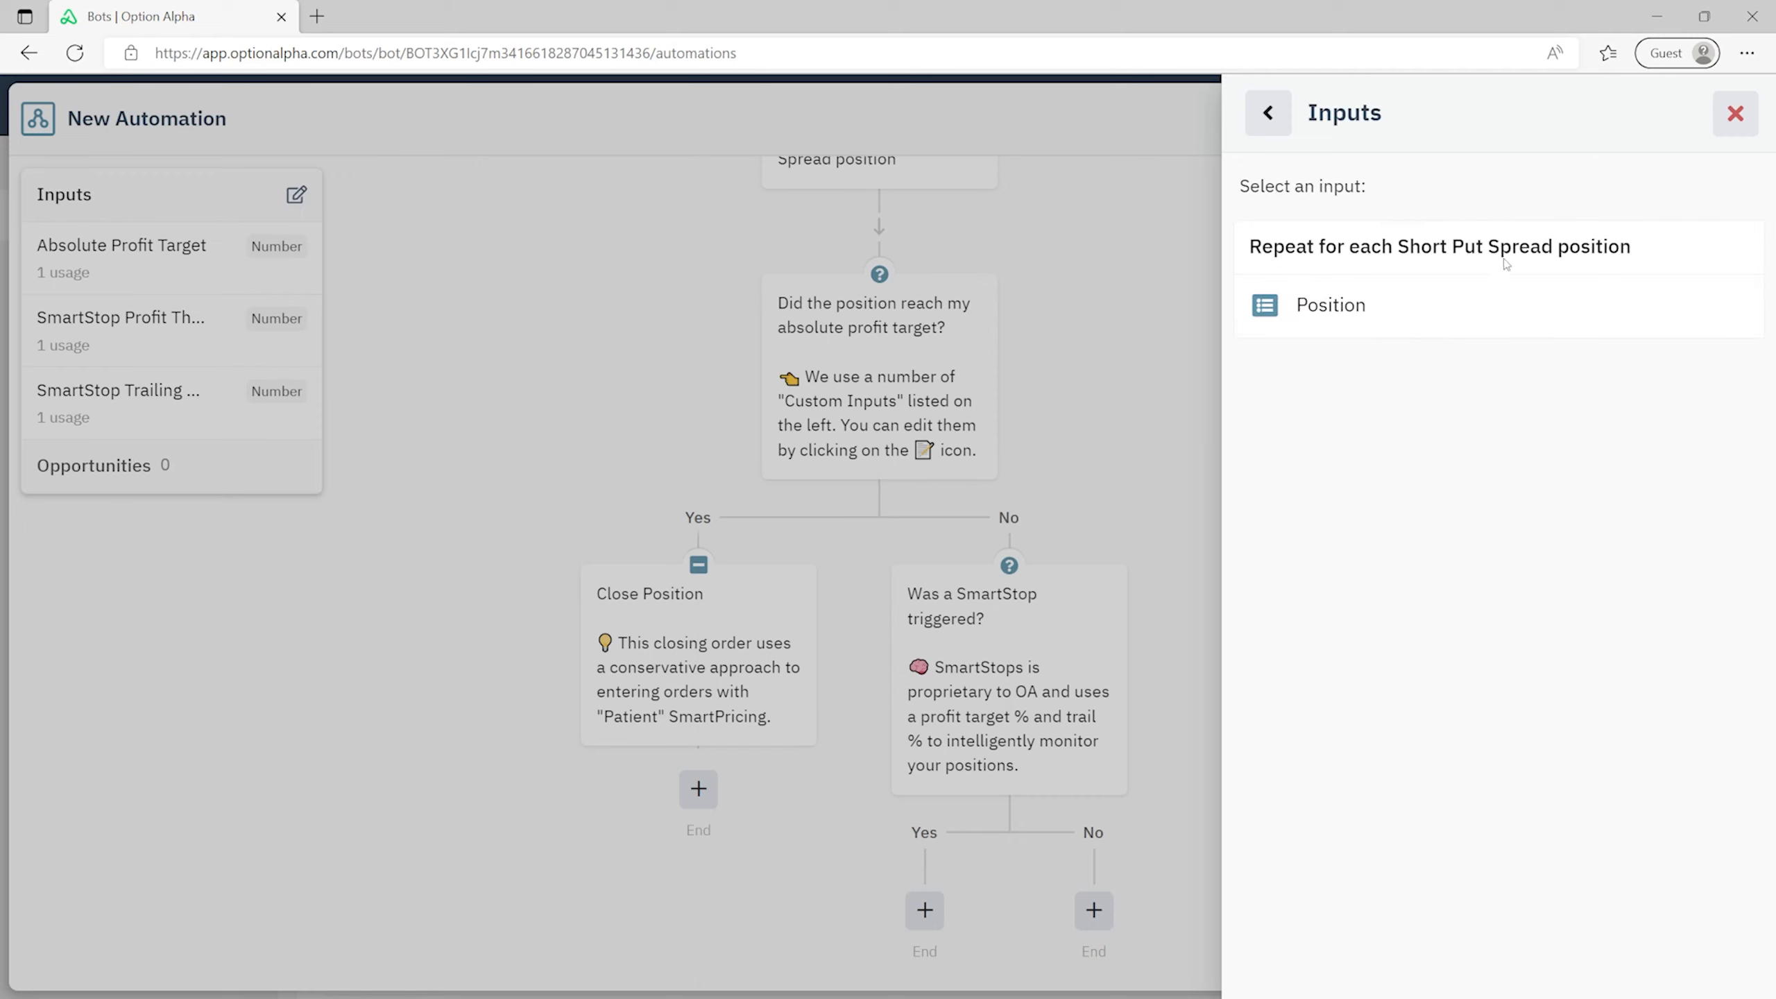
pyautogui.click(1385, 308)
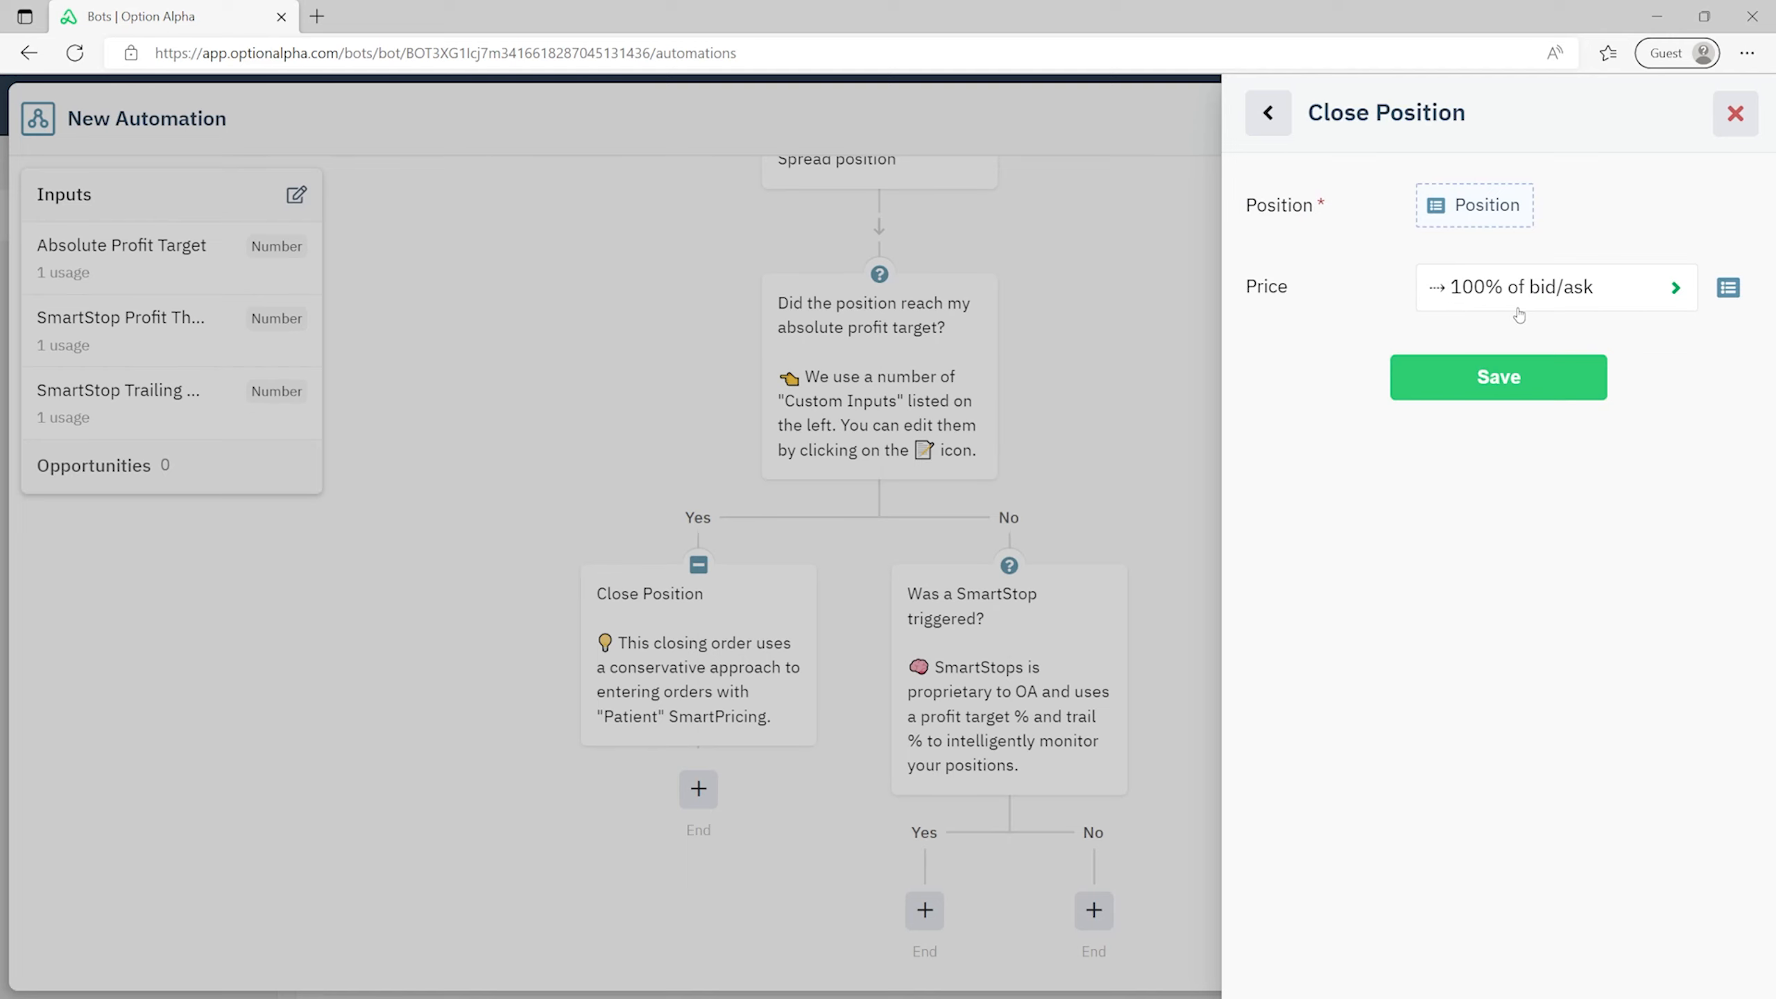
pyautogui.click(1520, 288)
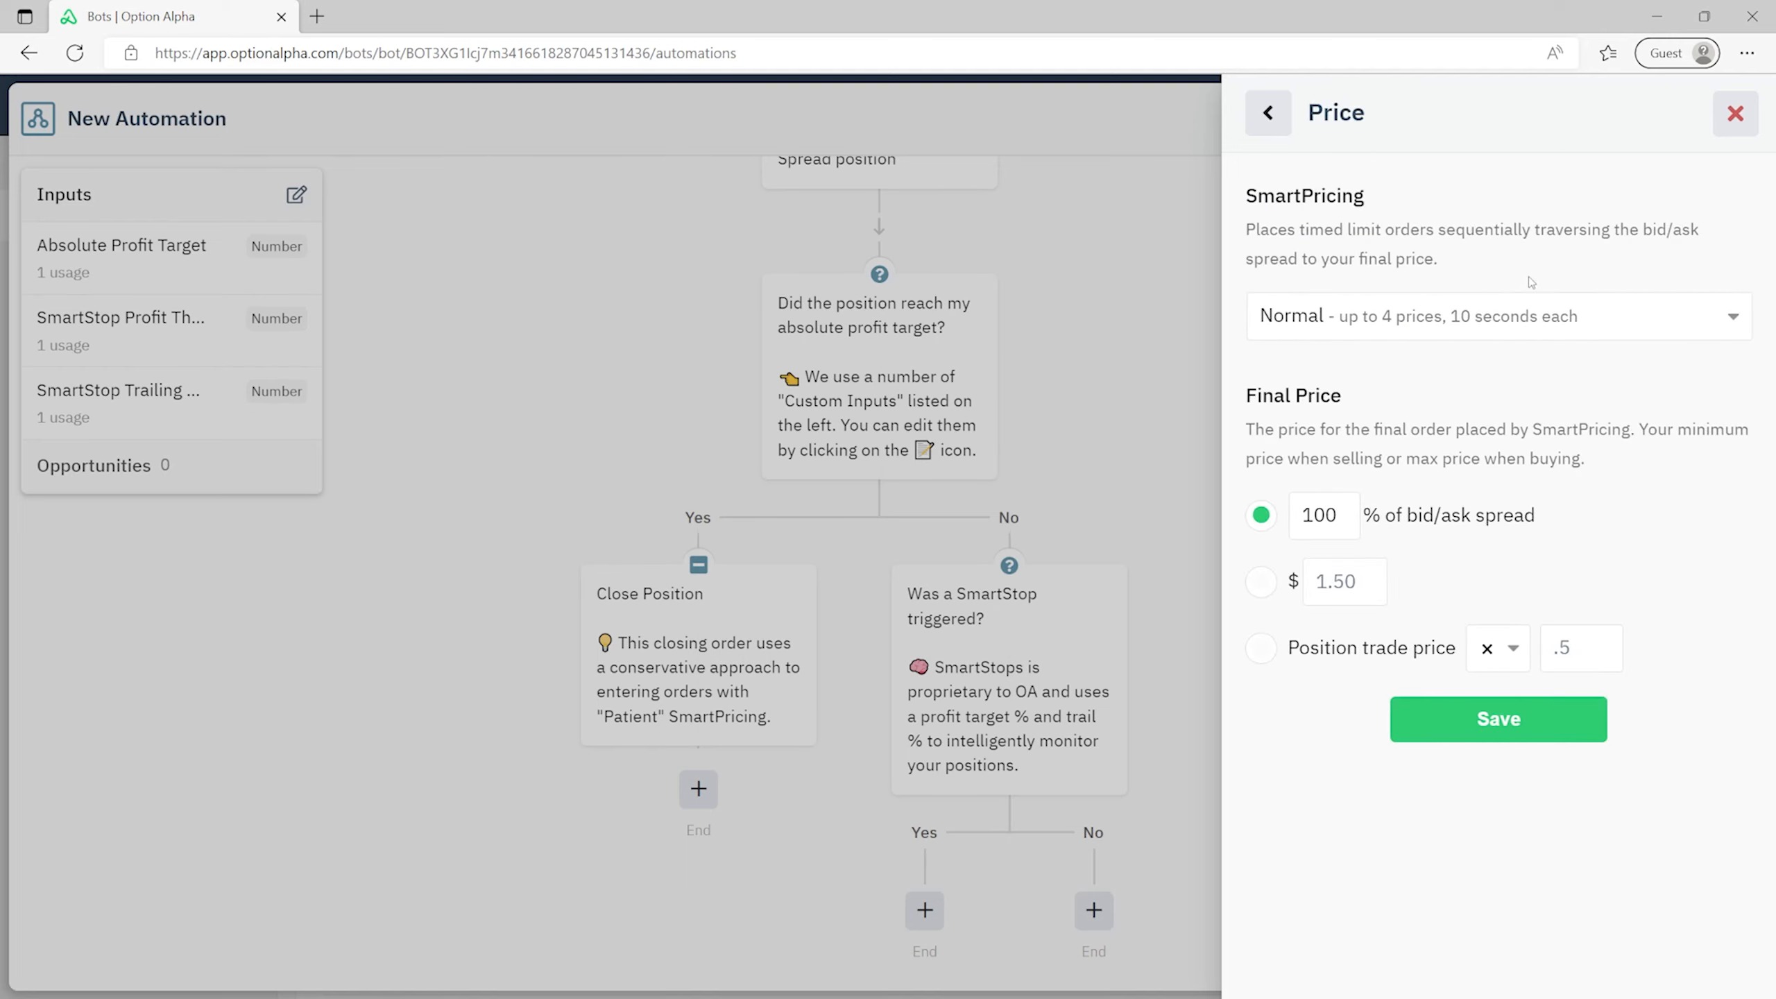
pyautogui.click(1460, 313)
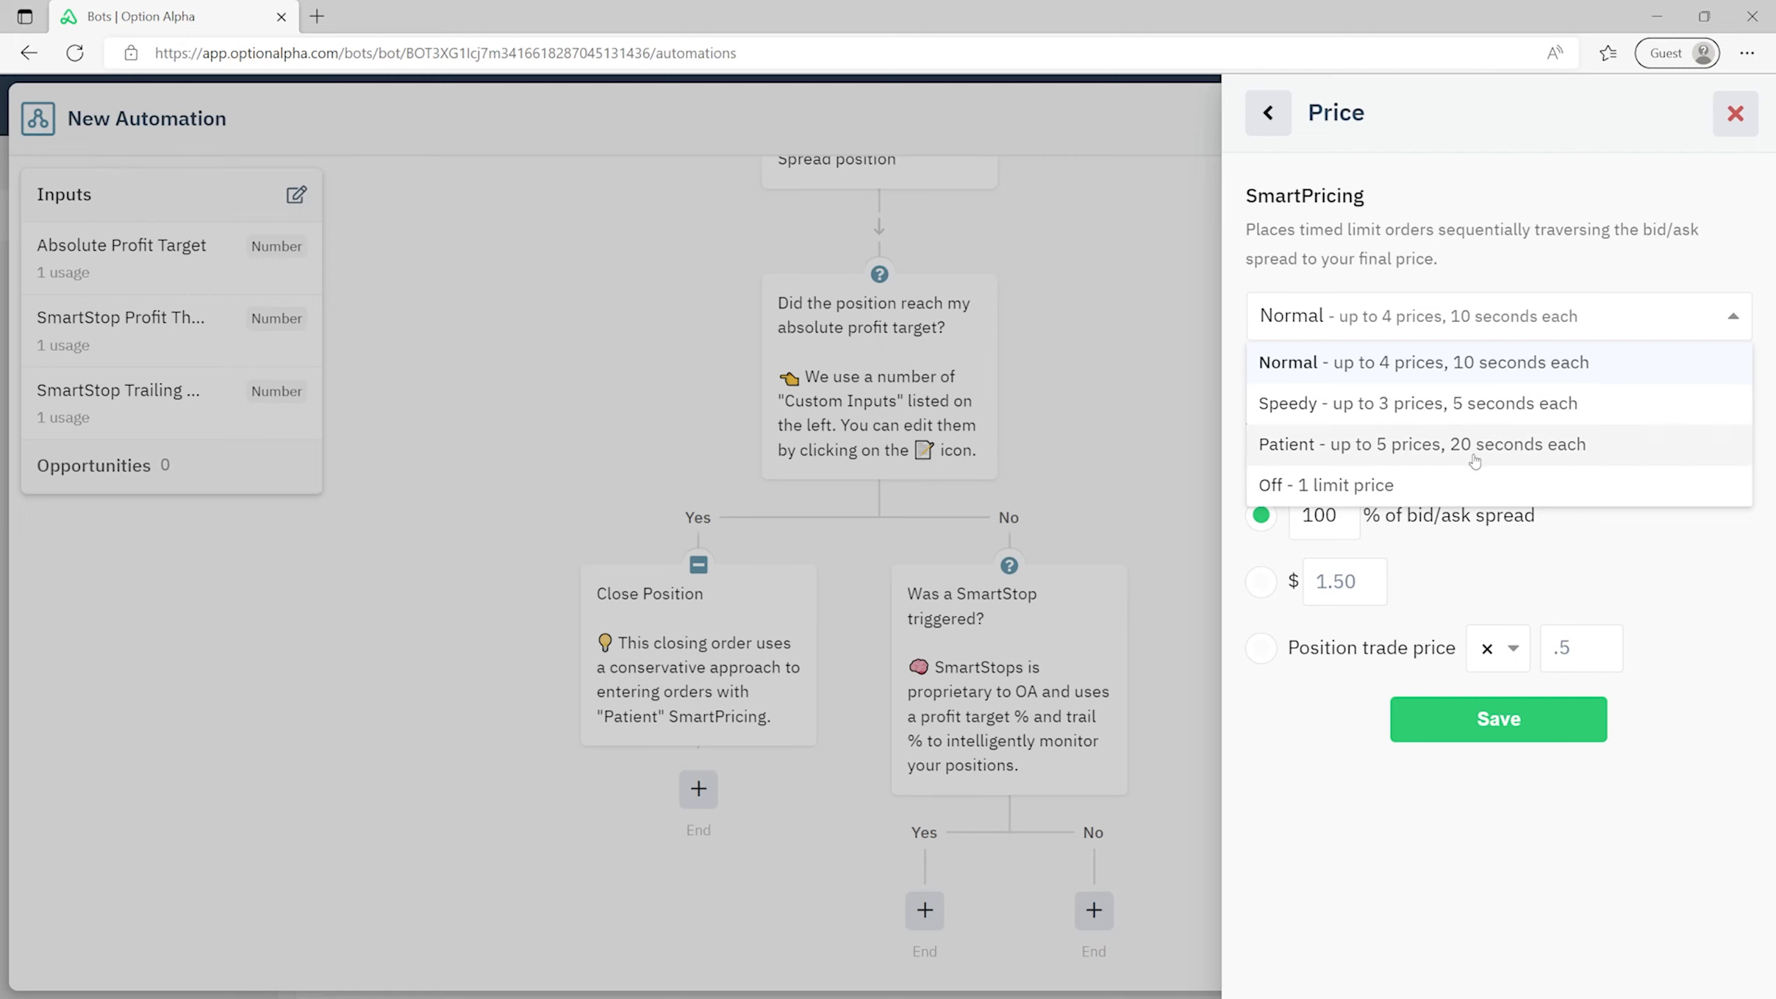
pyautogui.click(1437, 311)
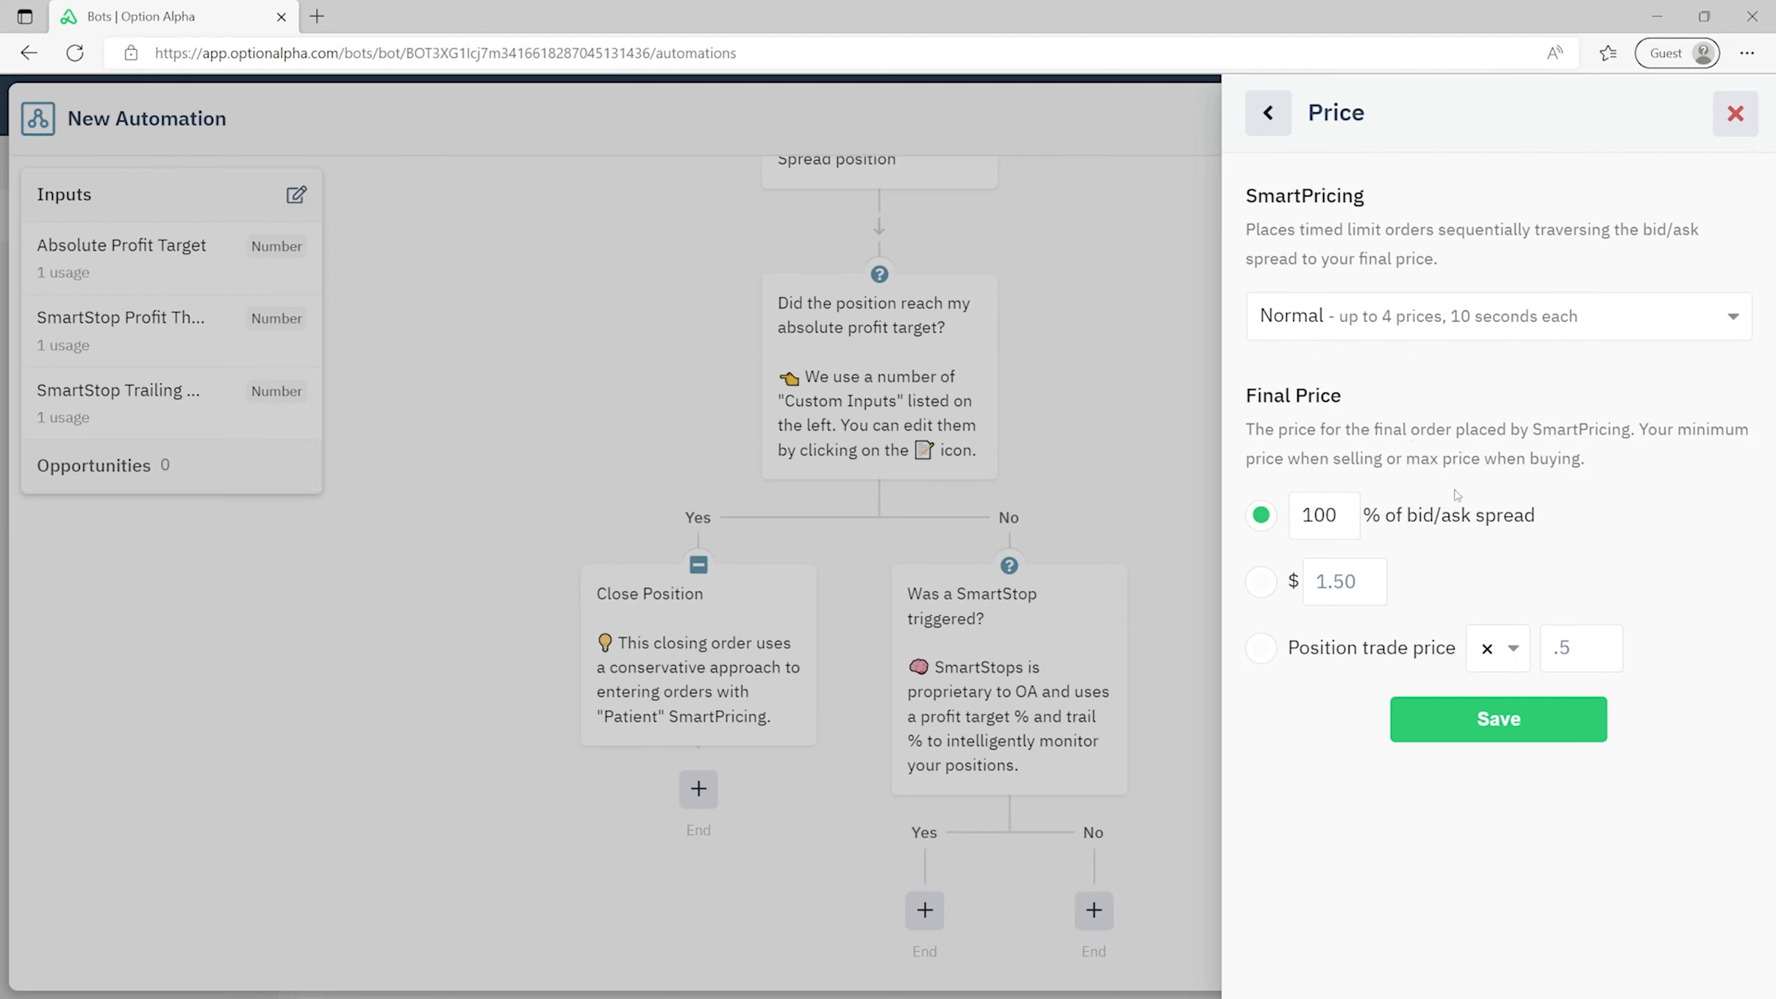
pyautogui.click(1534, 725)
pyautogui.click(1559, 378)
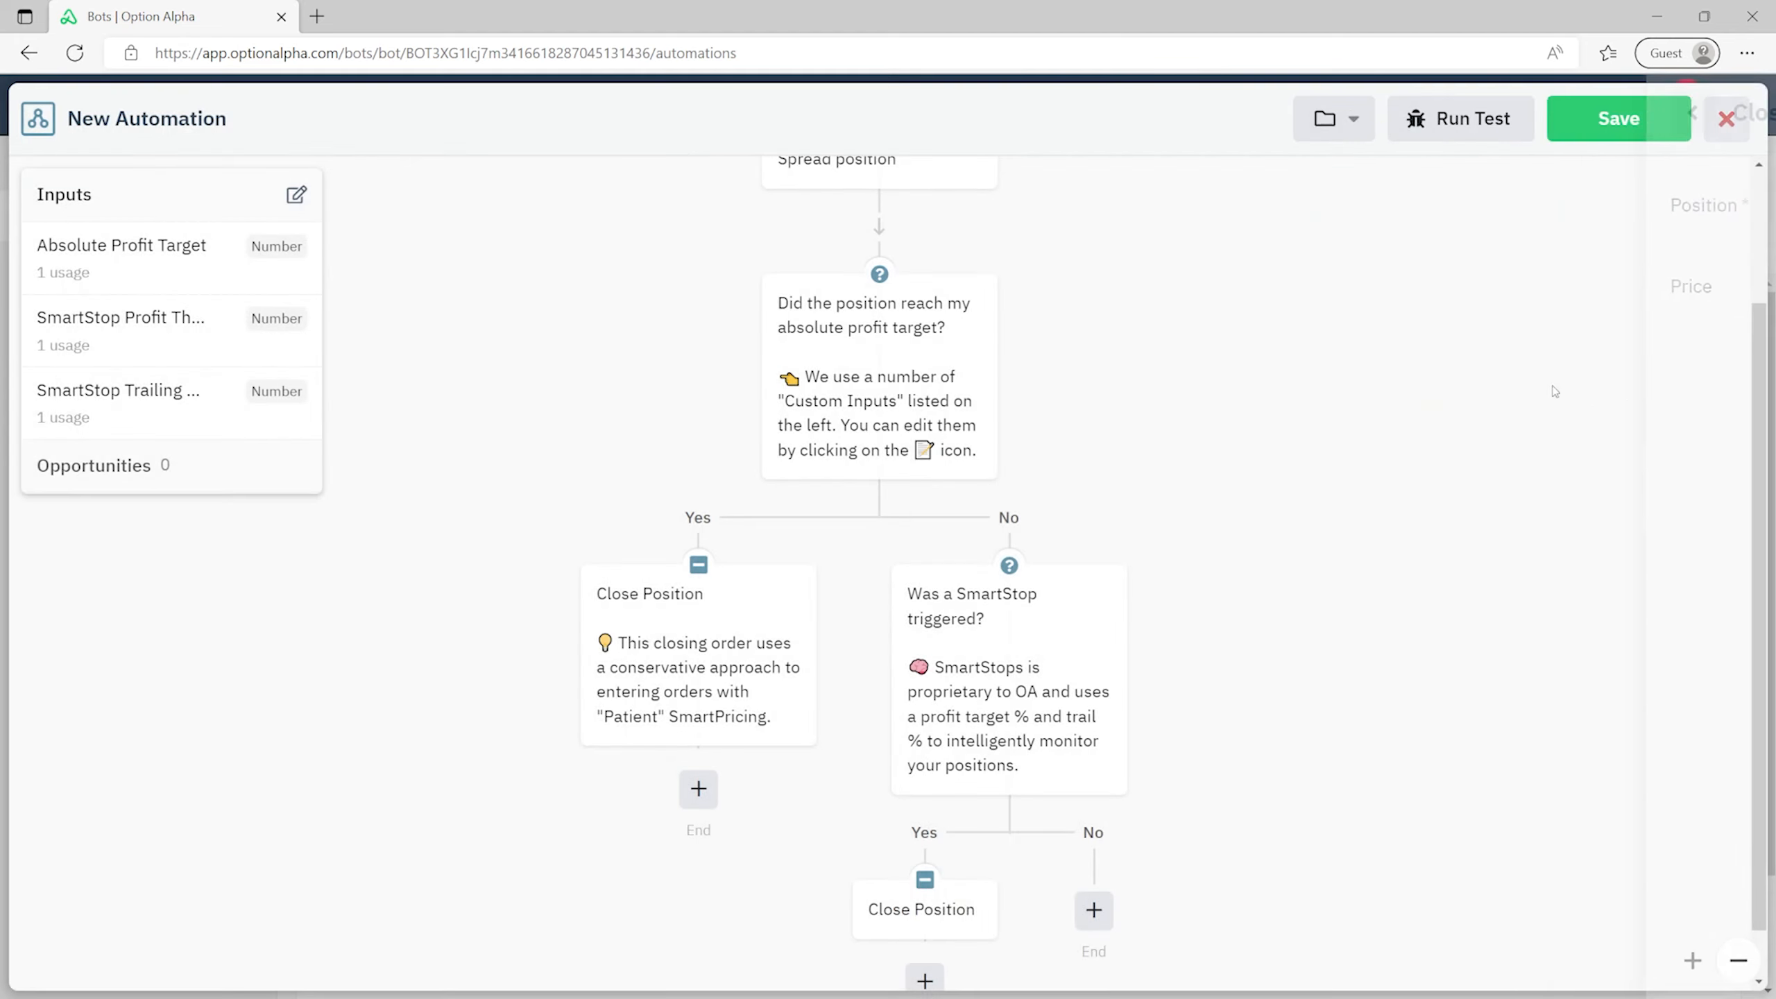
# - Switch the profit-target Close Position order to Patient SmartPricing and save it
pyautogui.scroll(-1, 1294, 492)
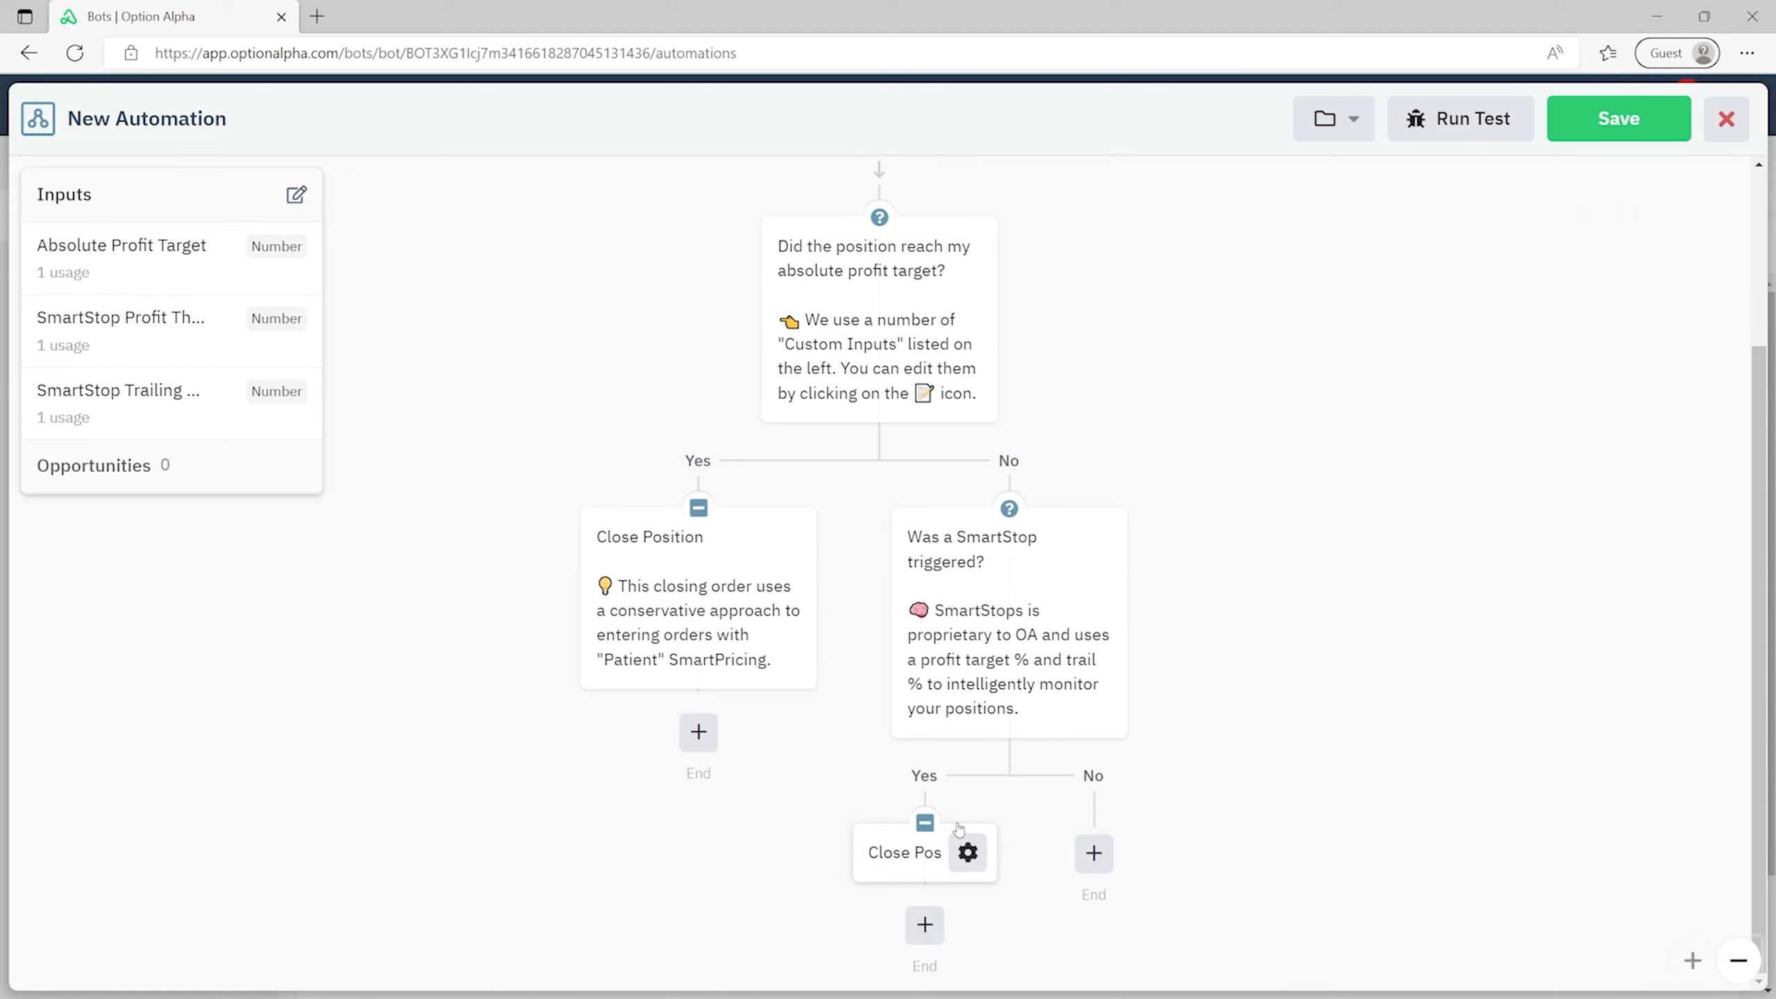
pyautogui.moveTo(762, 594)
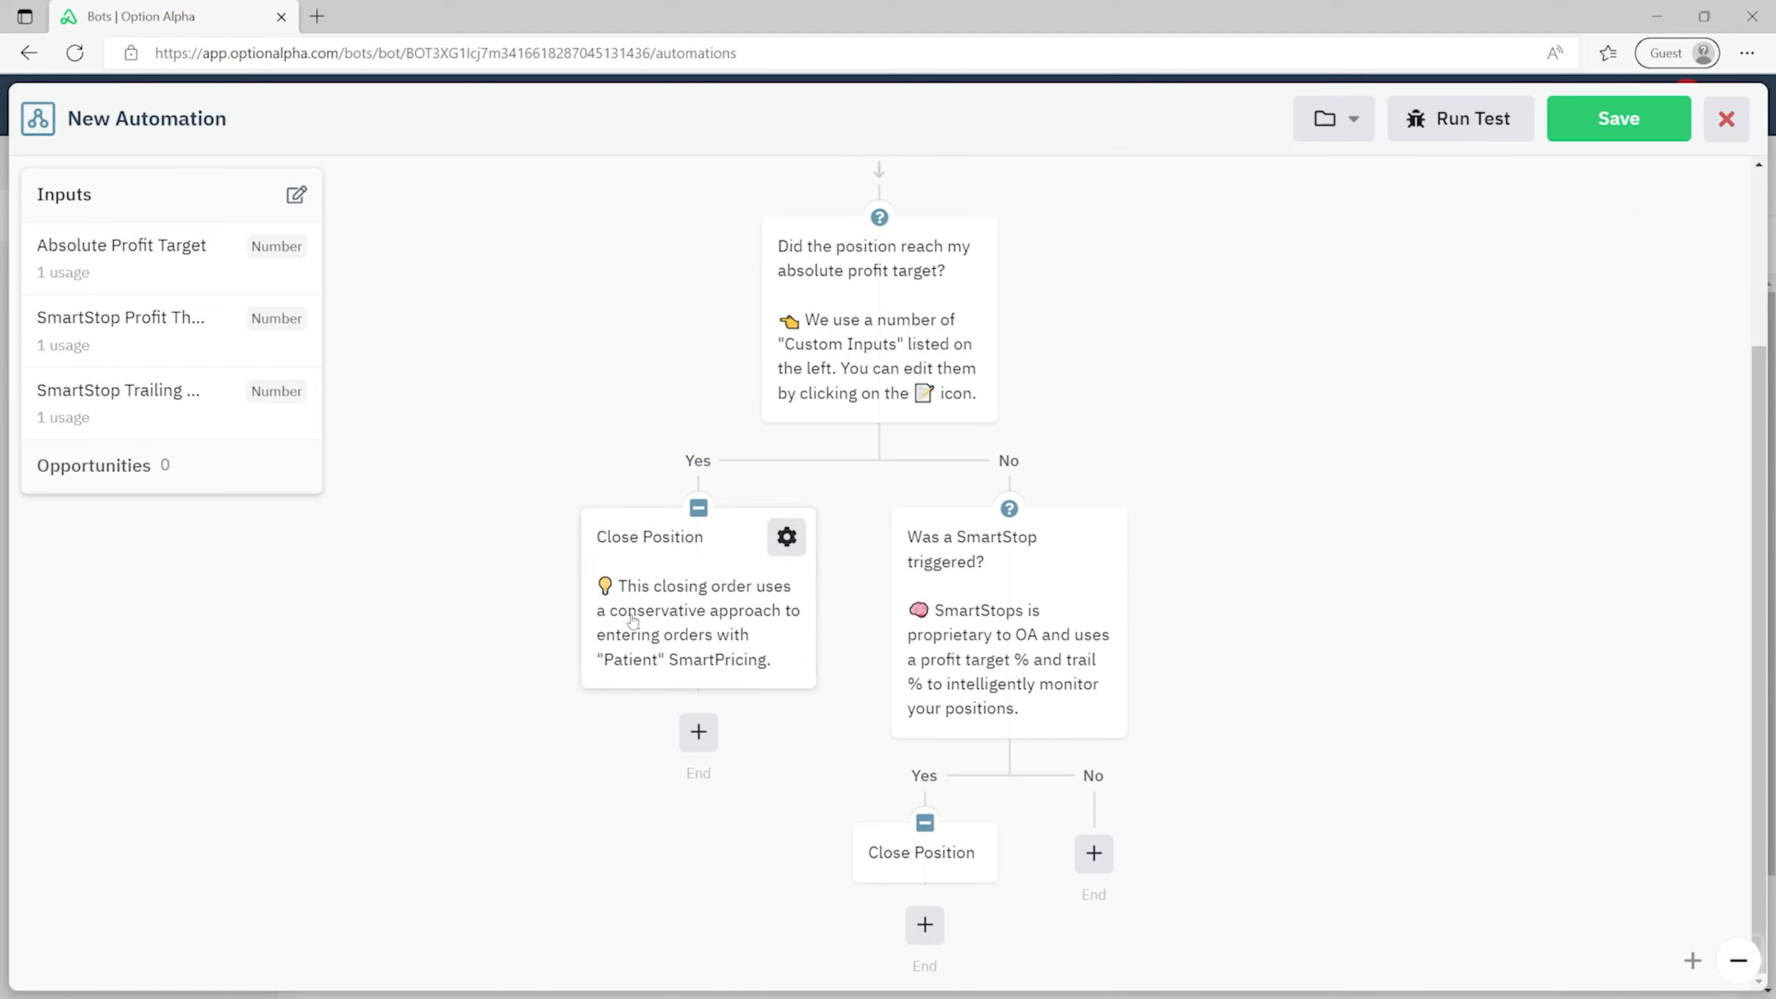
pyautogui.click(763, 606)
pyautogui.click(1537, 301)
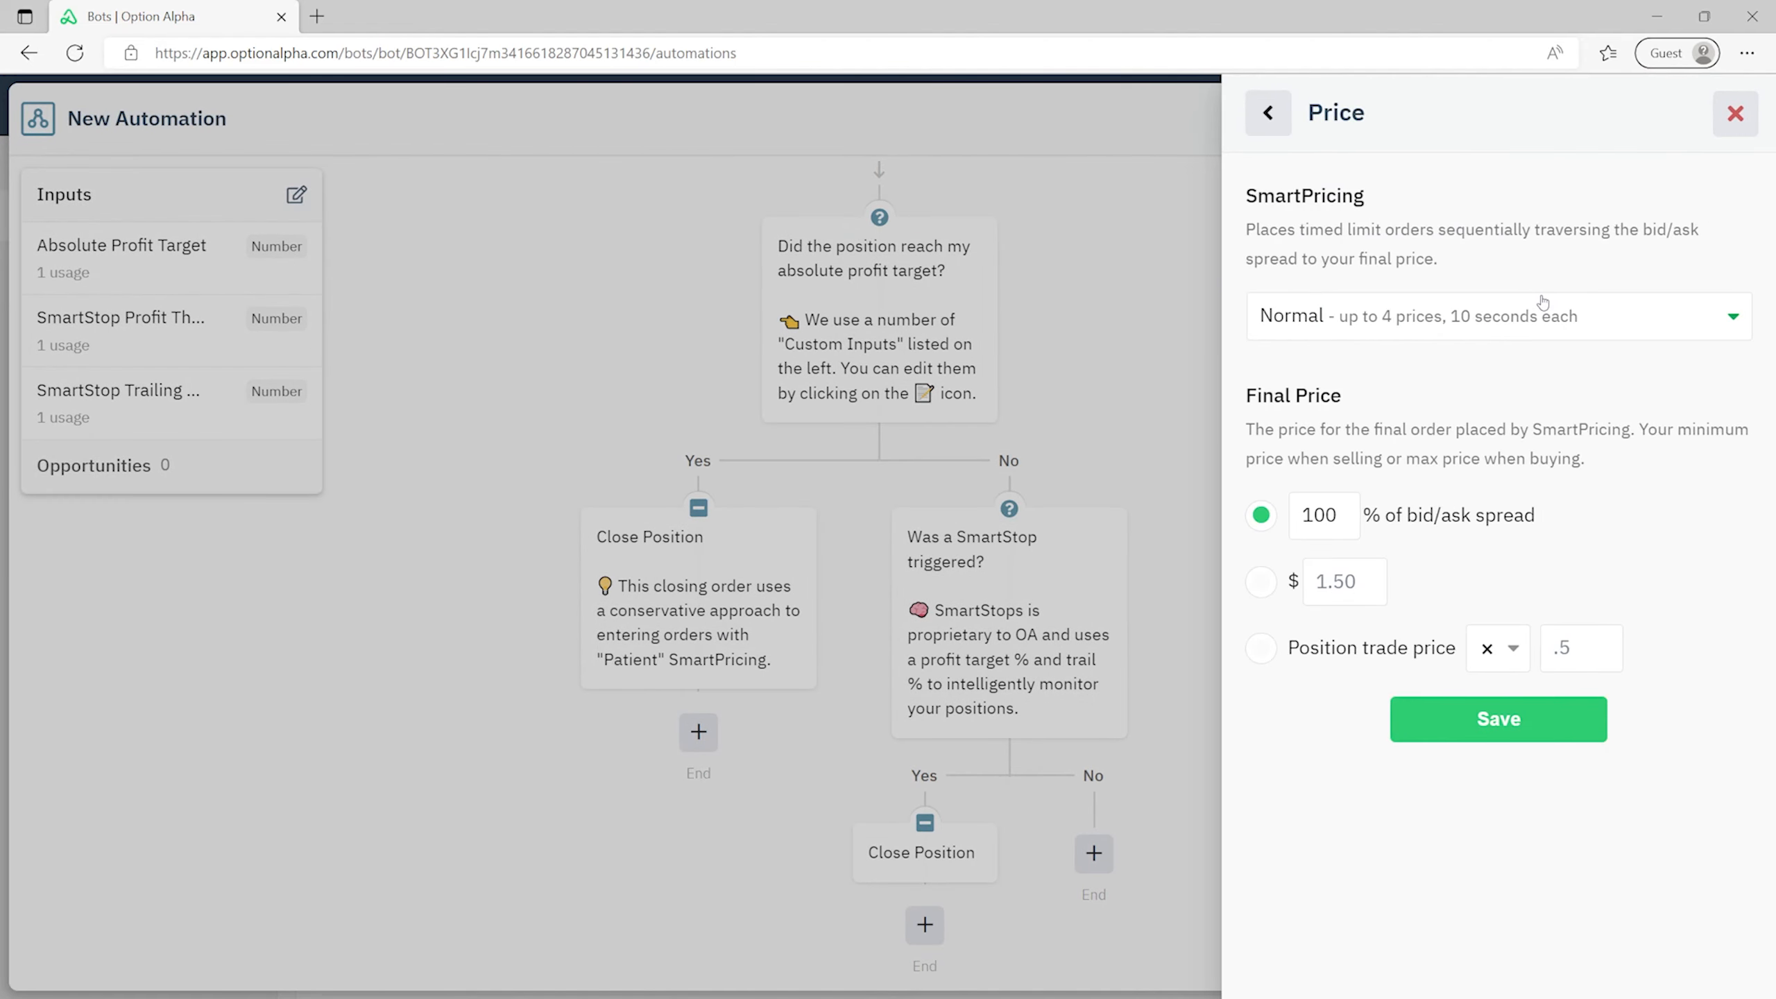
pyautogui.click(1395, 315)
pyautogui.click(1370, 444)
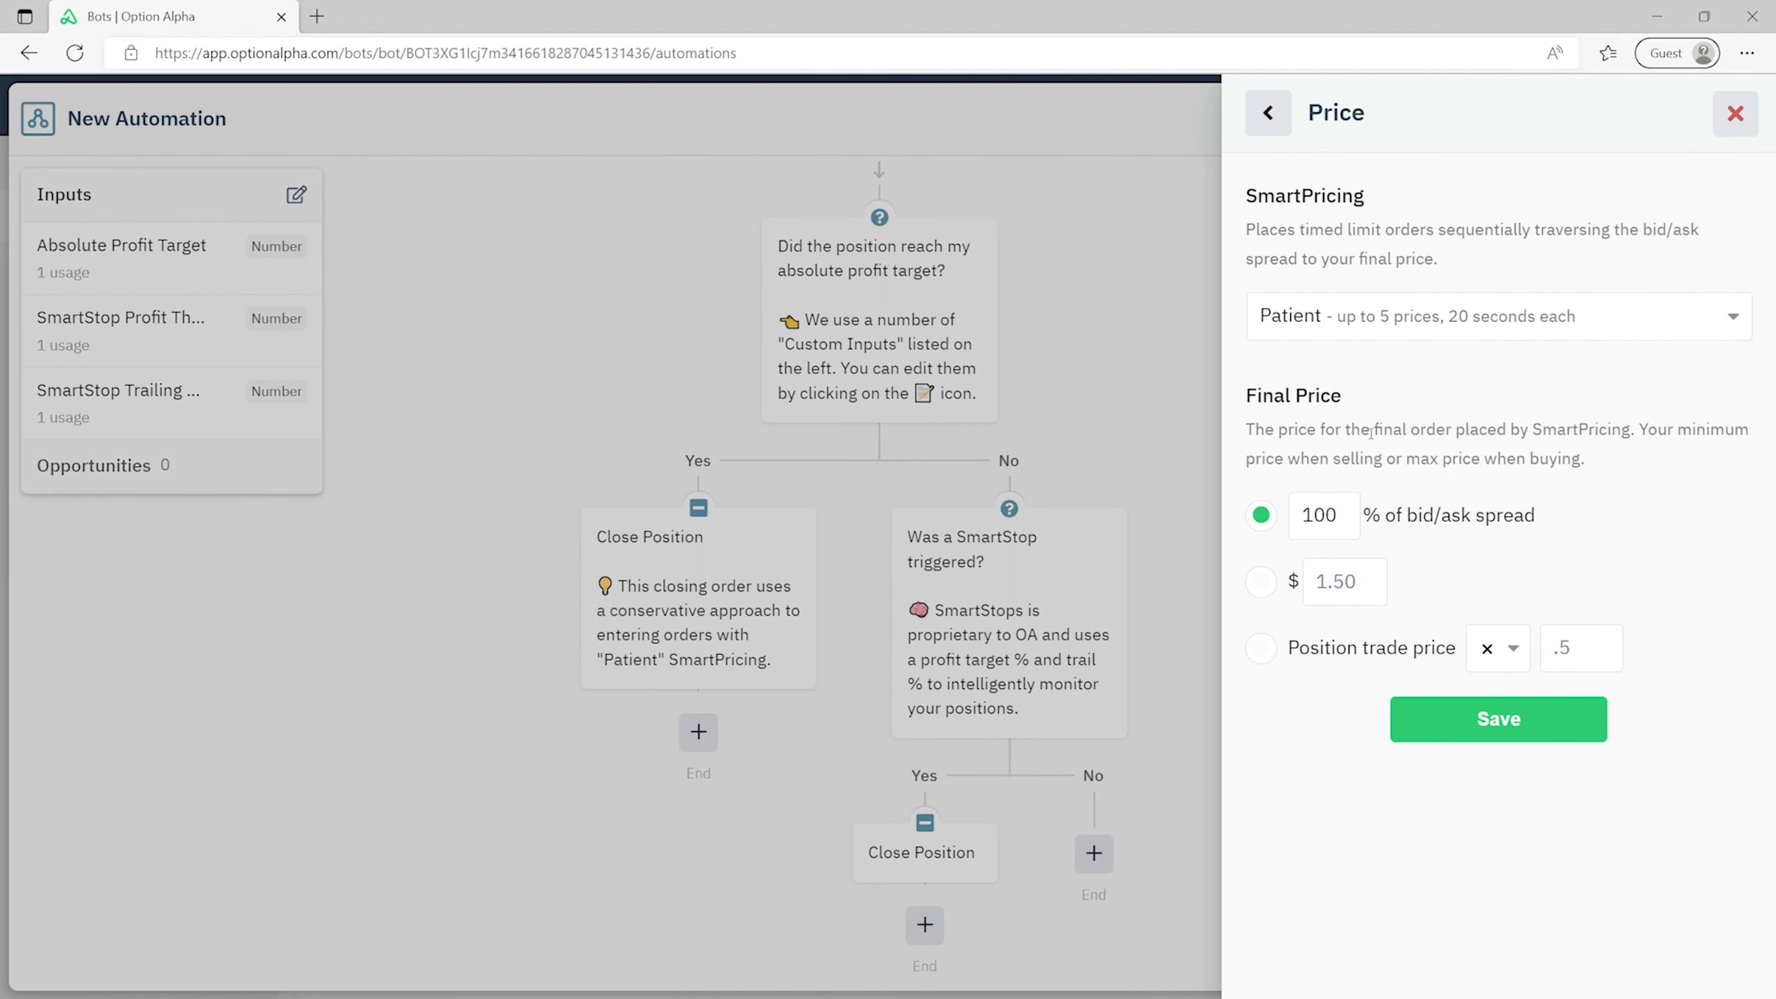
pyautogui.click(1508, 716)
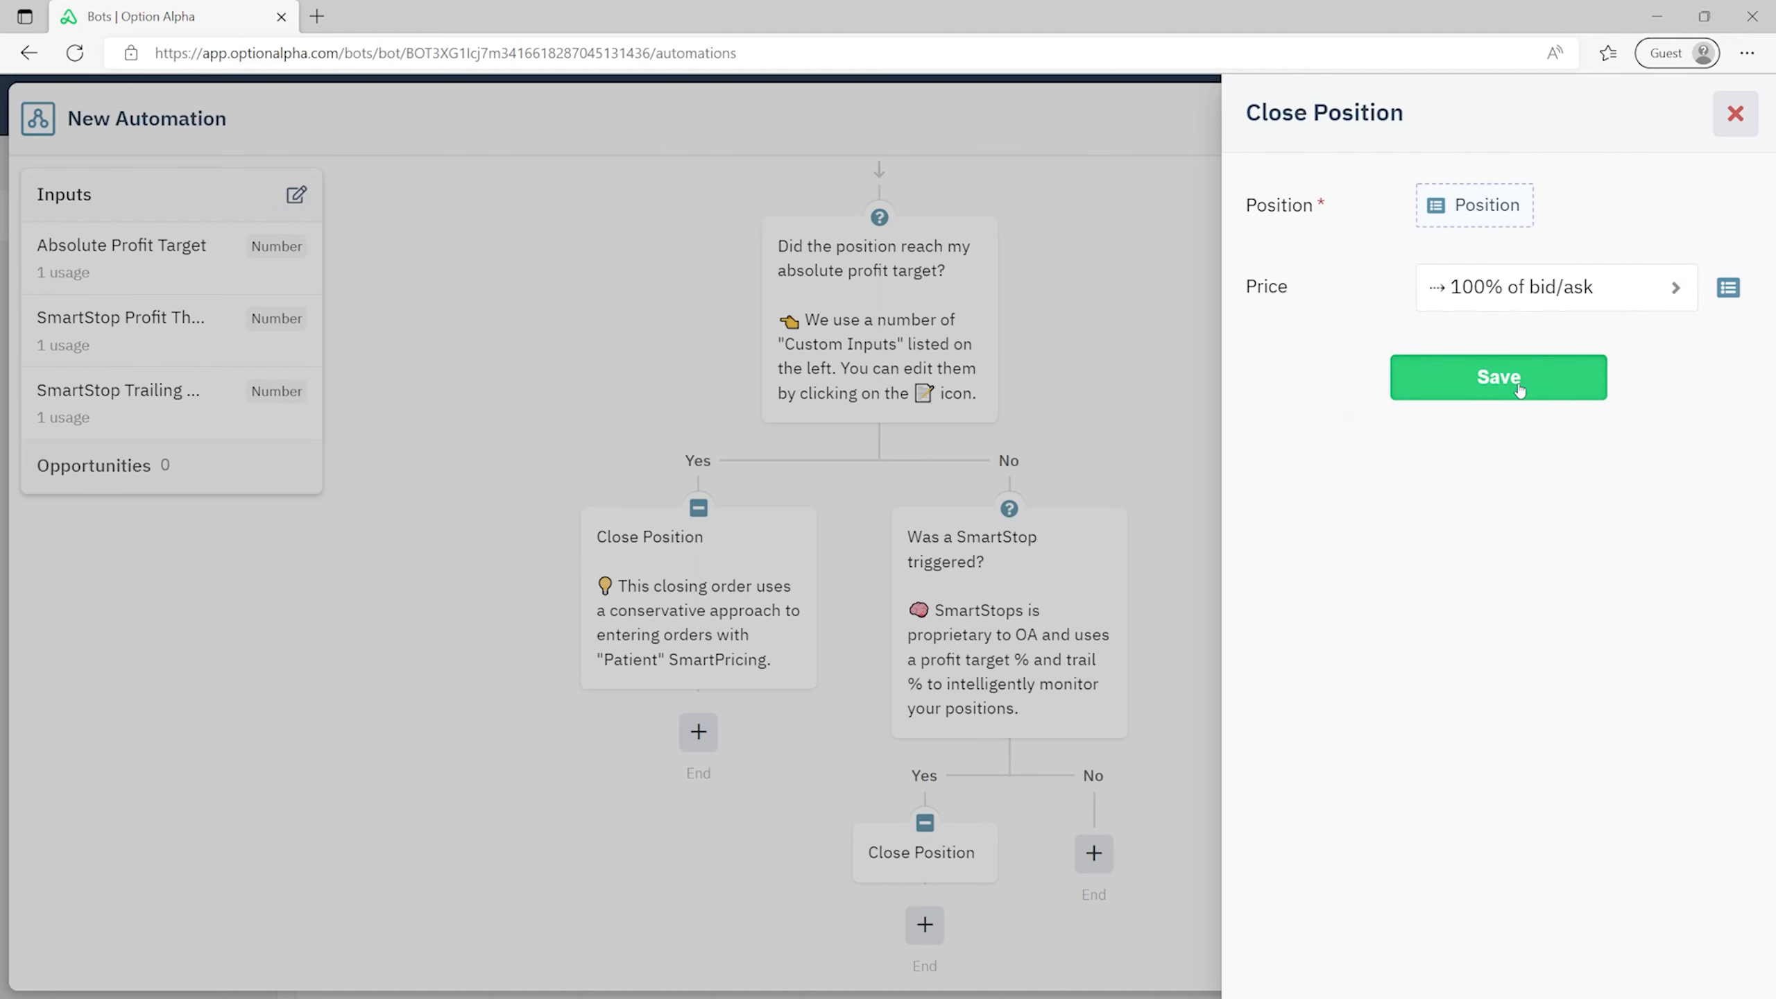
pyautogui.click(1519, 384)
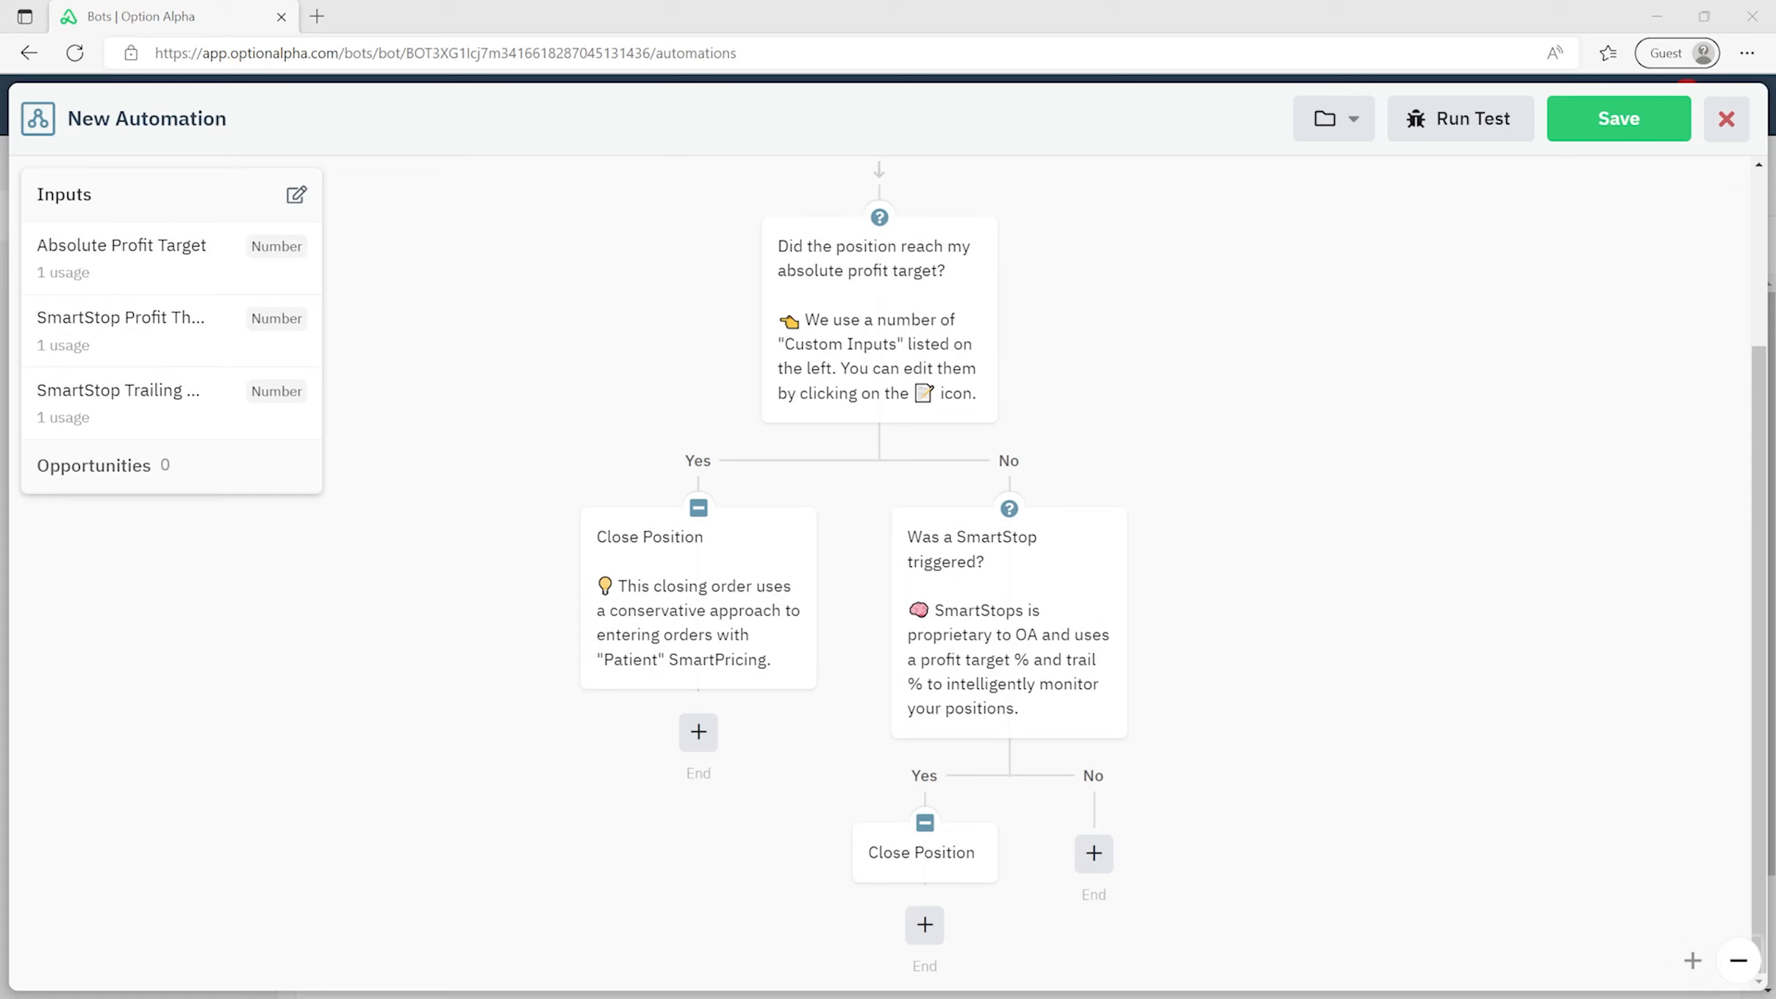
pyautogui.click(957, 854)
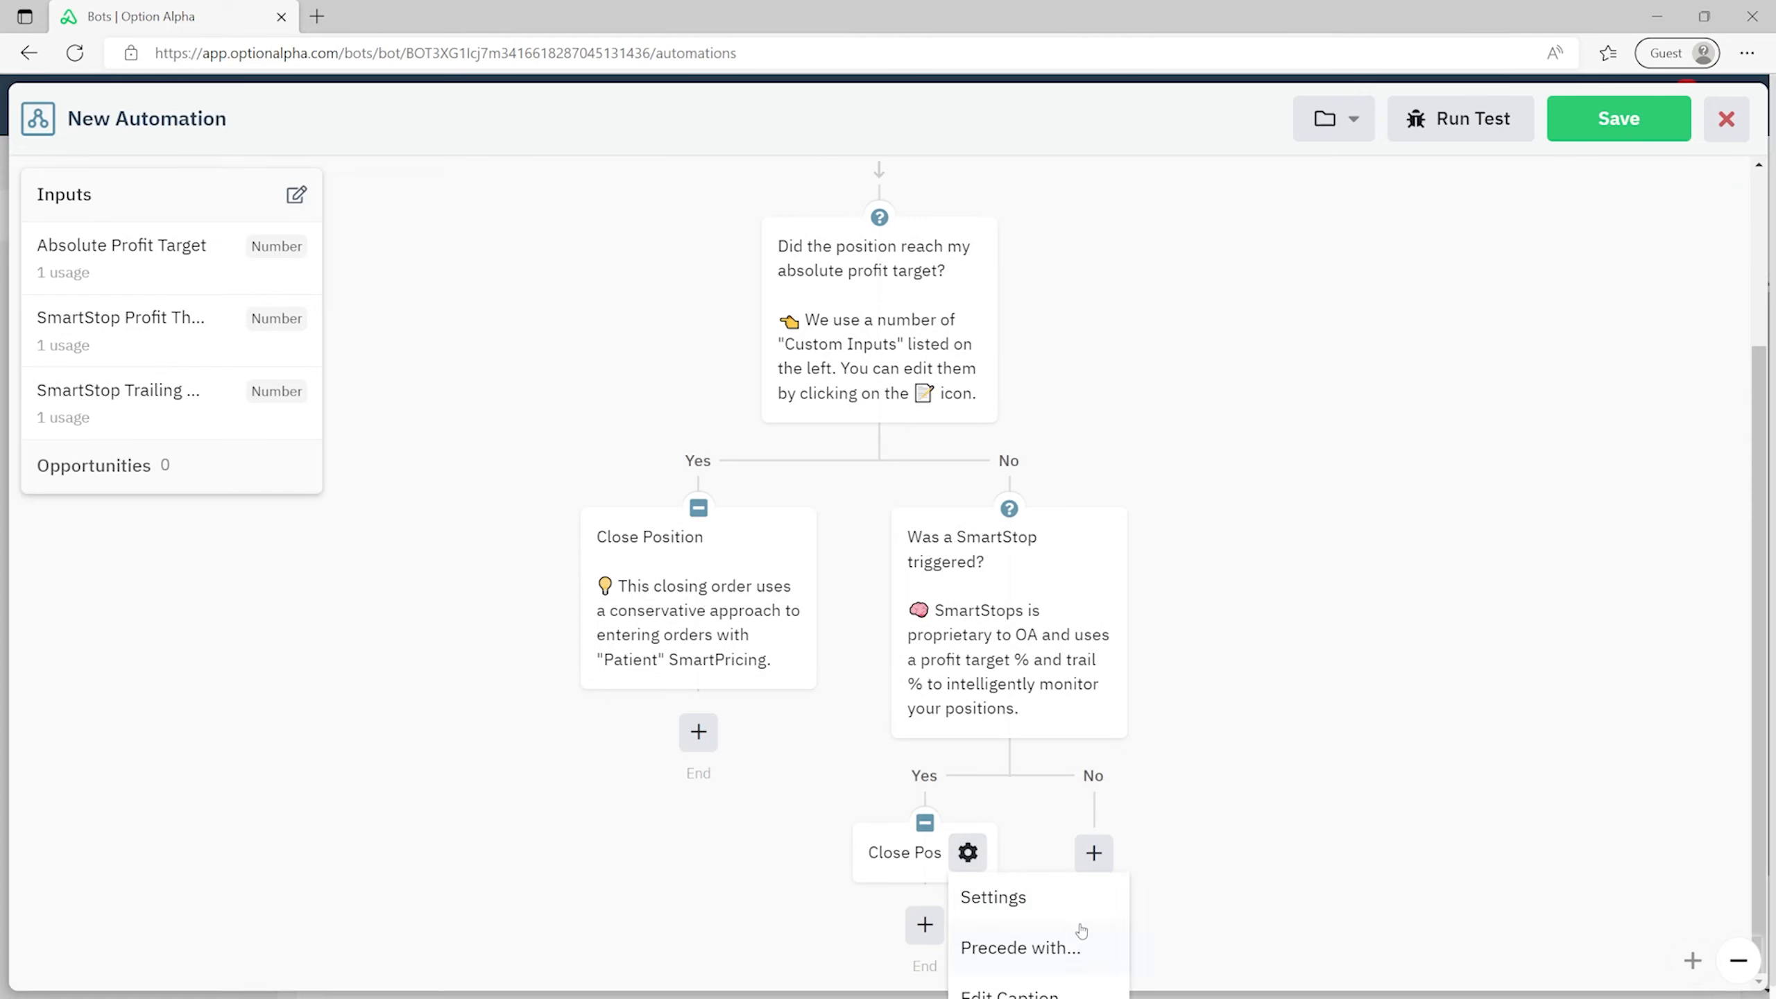
# - Caption the SmartStop Close Position as the standard approach using 'Normal' SmartPricing
pyautogui.click(1044, 929)
pyautogui.write('Close Position  💡 This closing order uses a standard approach to entering orders with "Normal" SmartPricing.')
pyautogui.hotkey('ctrl', 'a')
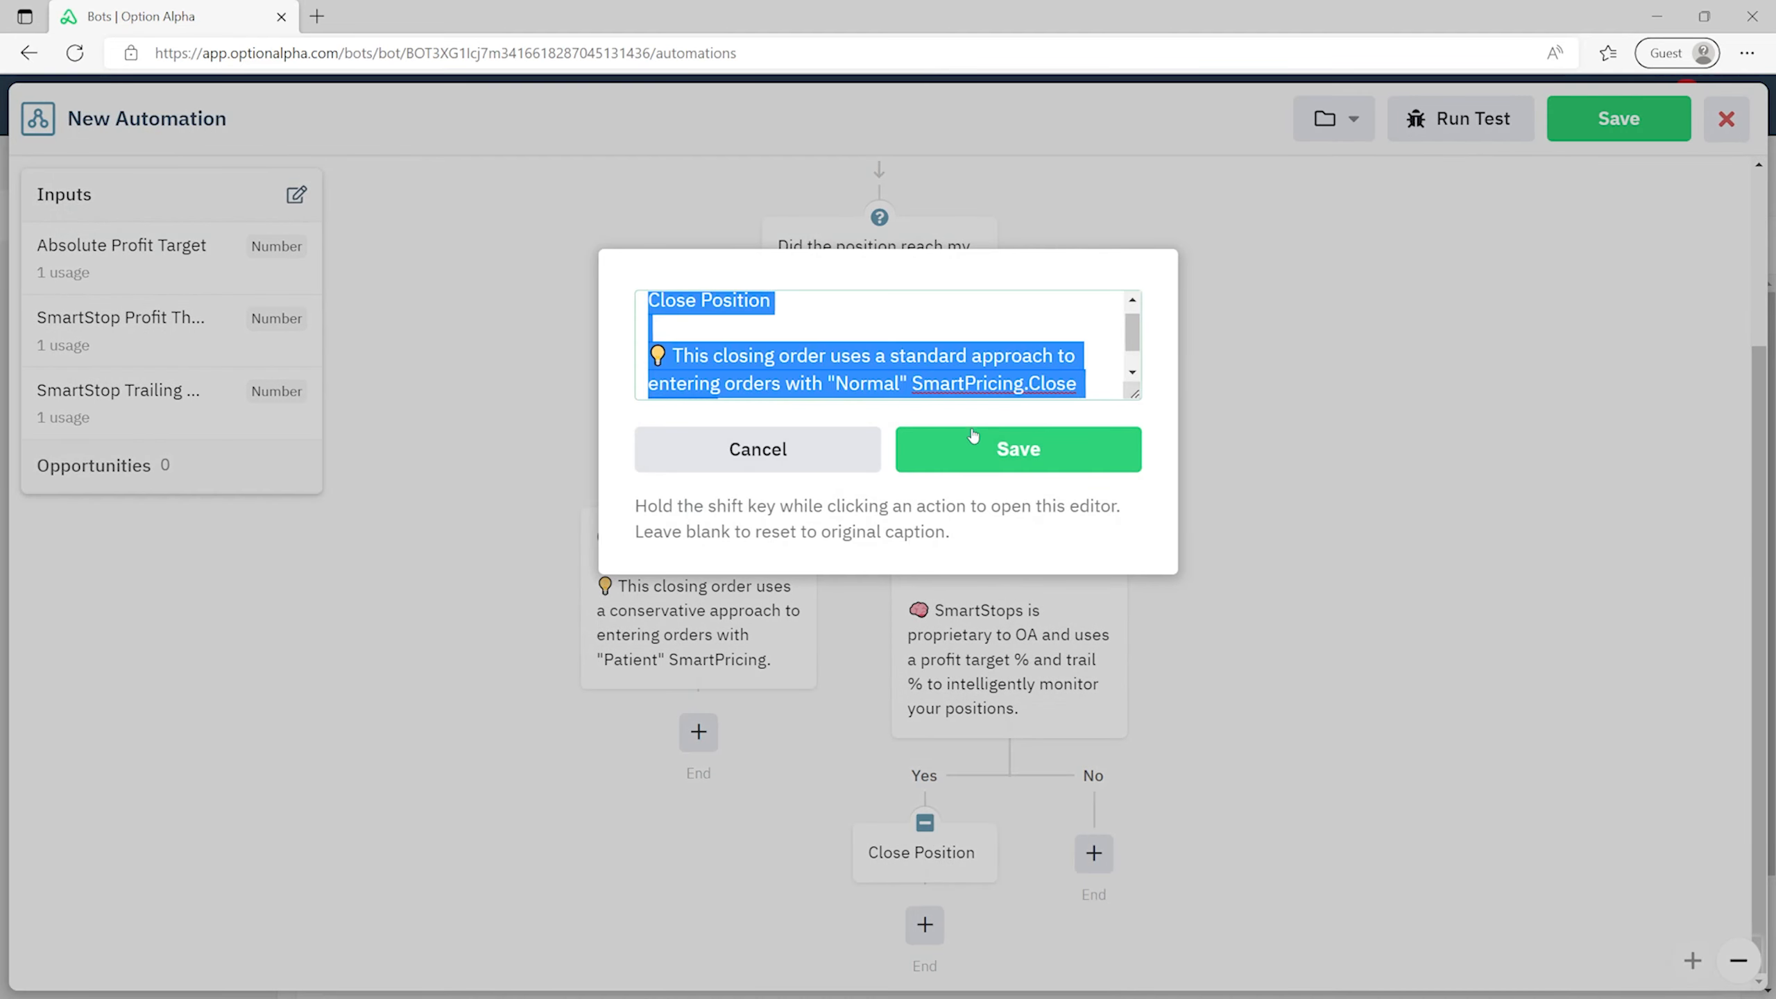
pyautogui.write('Close Position  💡 This closing order uses a standard approach to entering orders with "Normal" SmartPricing.')
pyautogui.click(973, 437)
pyautogui.scroll(-2, 1333, 725)
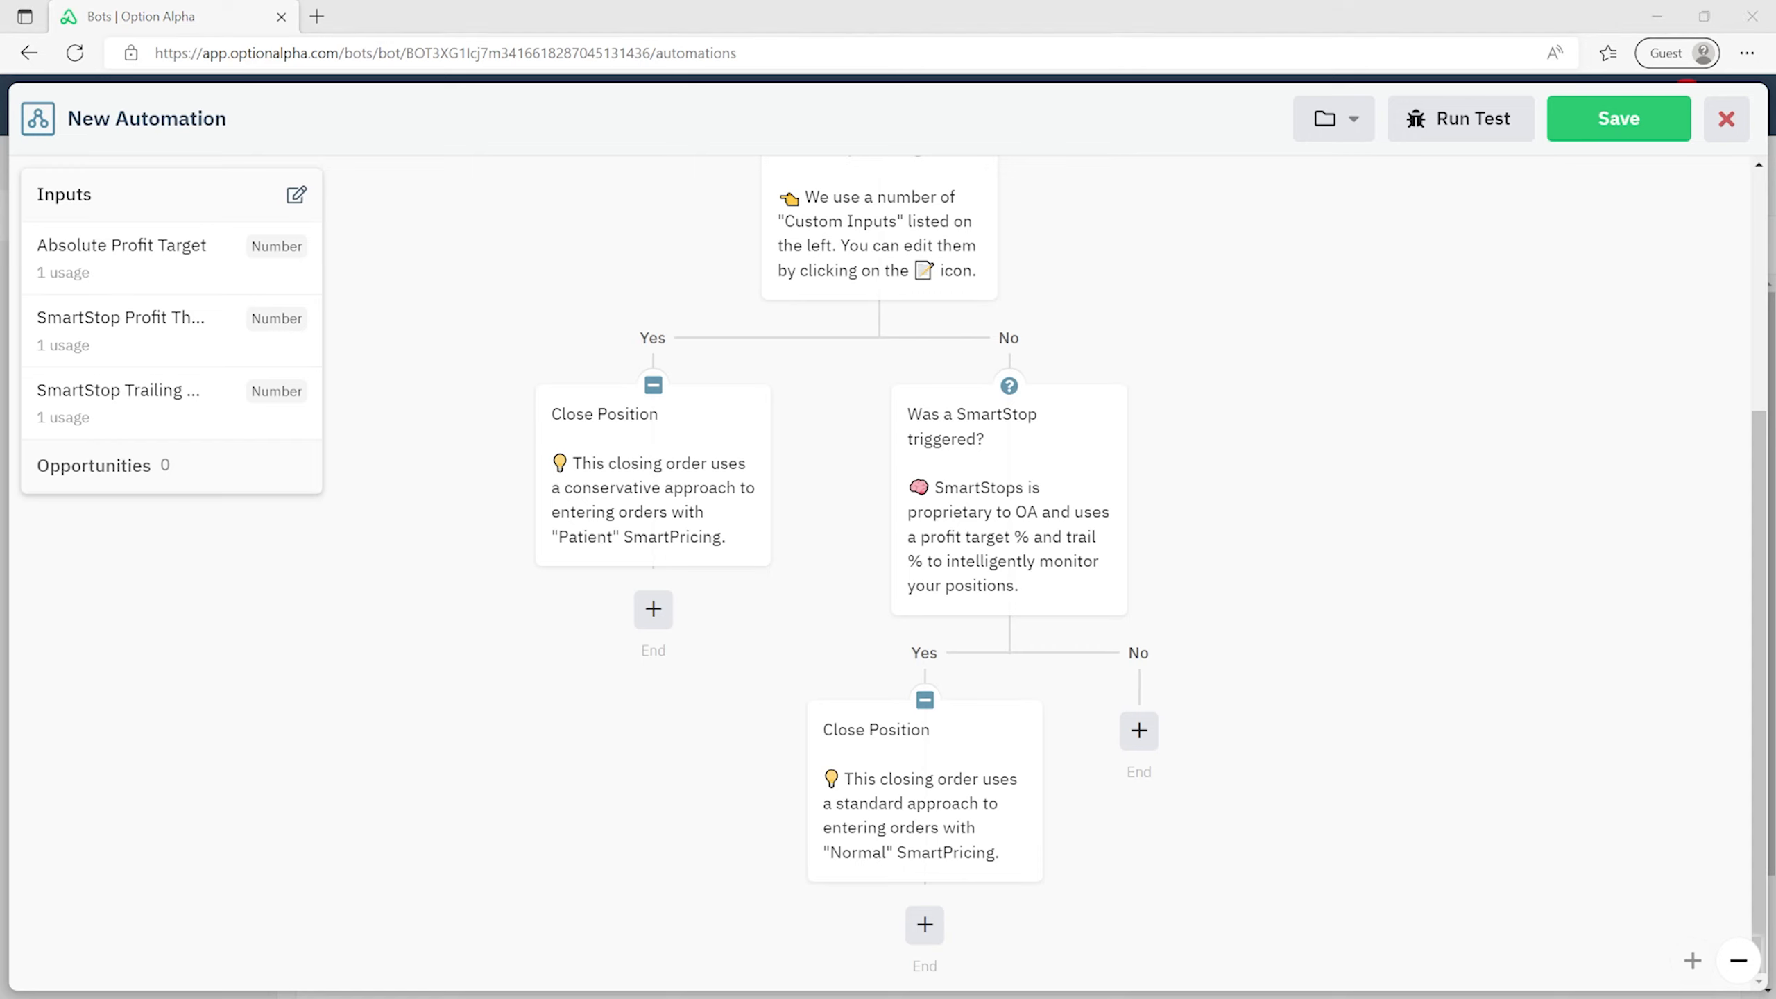
pyautogui.moveTo(1063, 583)
# - Add a decision on the no-SmartStop path using the 'Position expires in' condition
pyautogui.click(1136, 732)
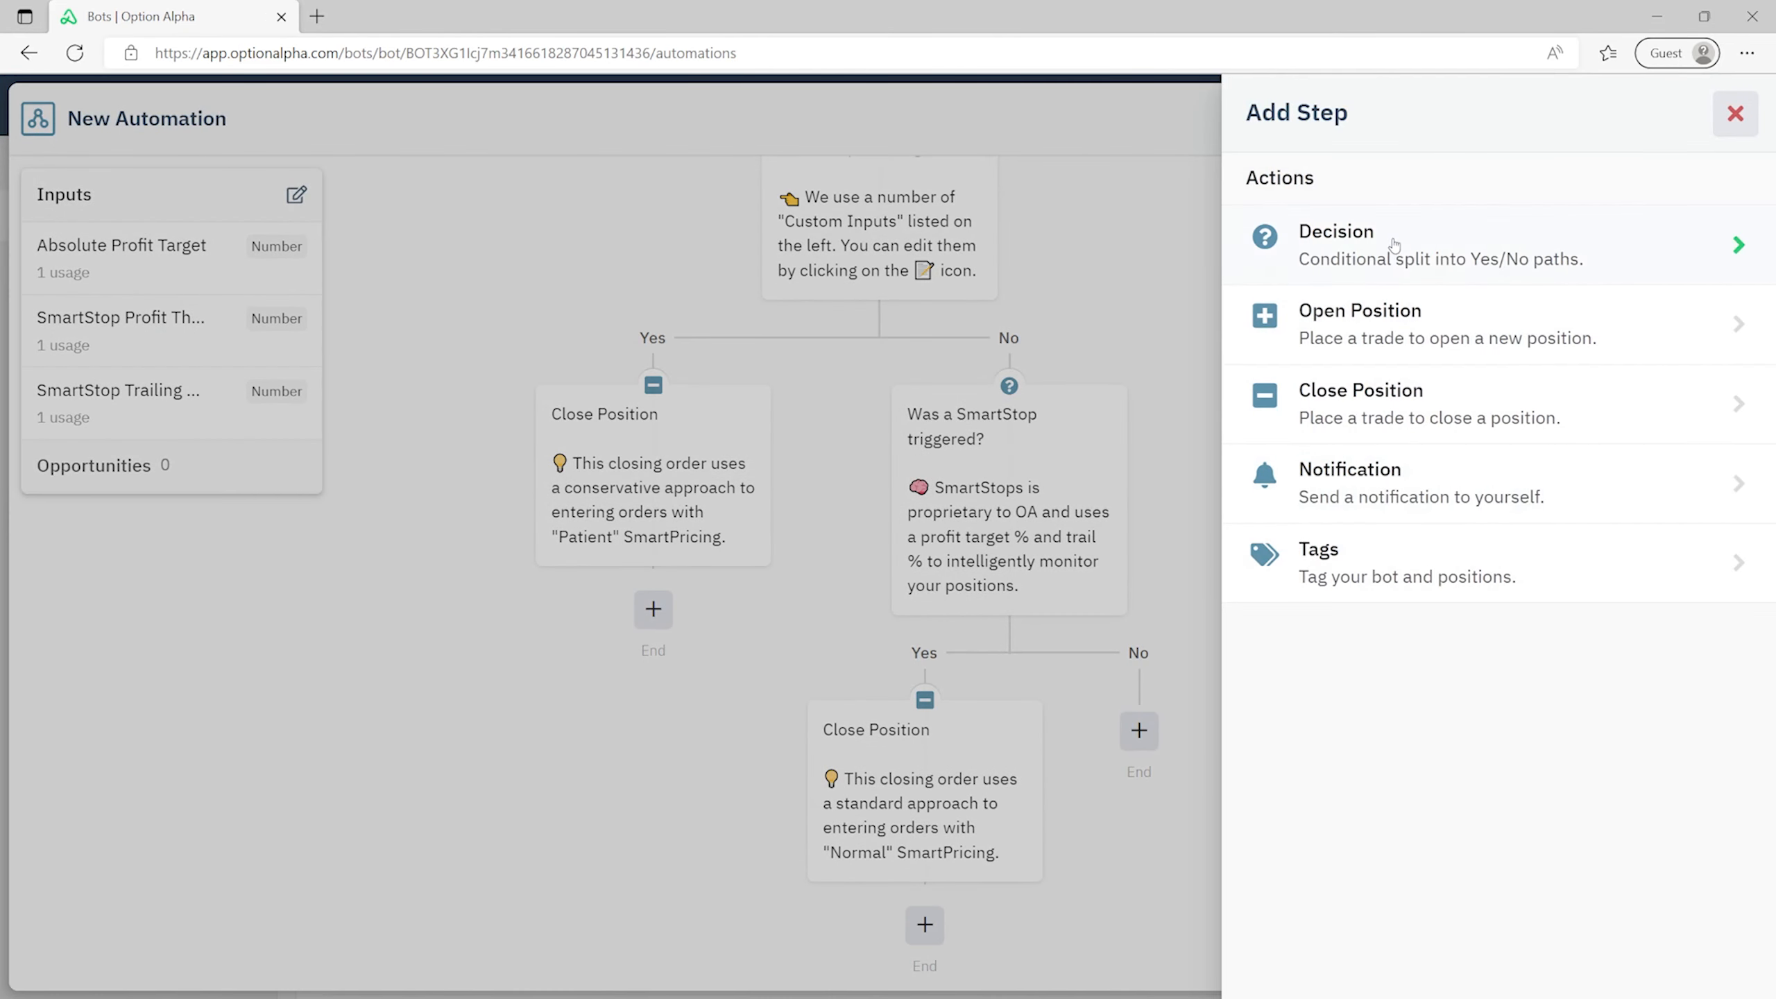
pyautogui.click(1394, 243)
pyautogui.click(1264, 257)
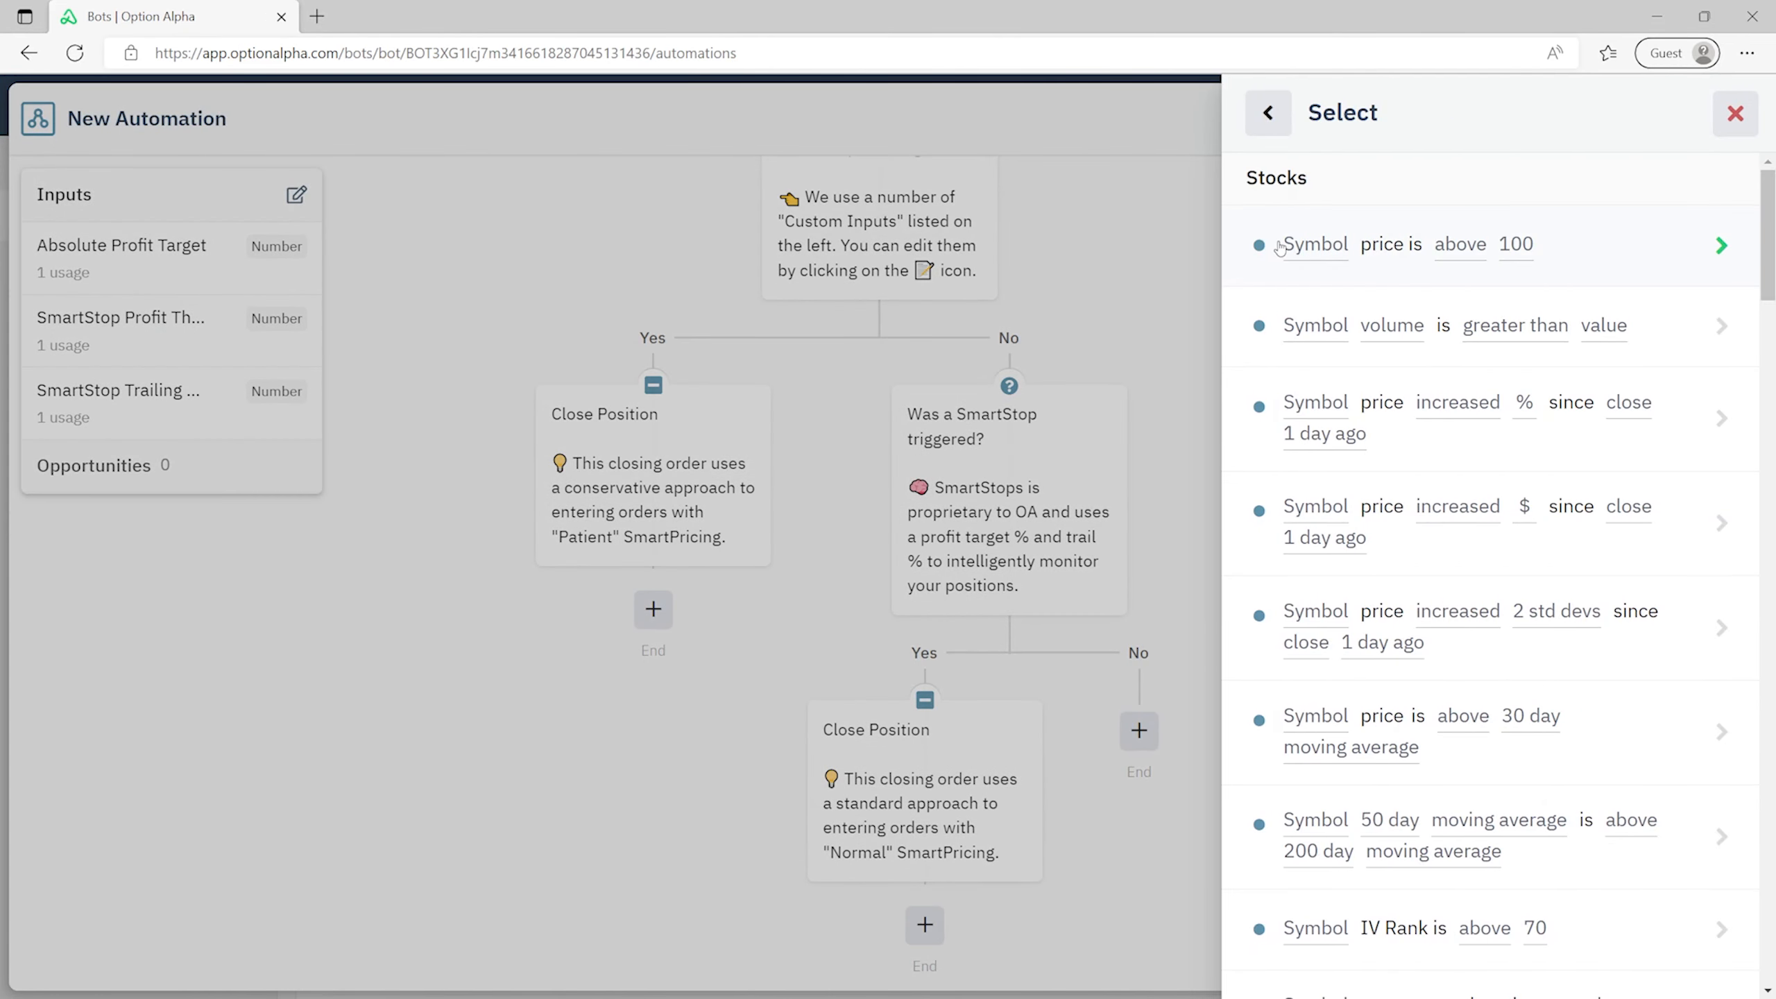
pyautogui.scroll(-20, 1271, 242)
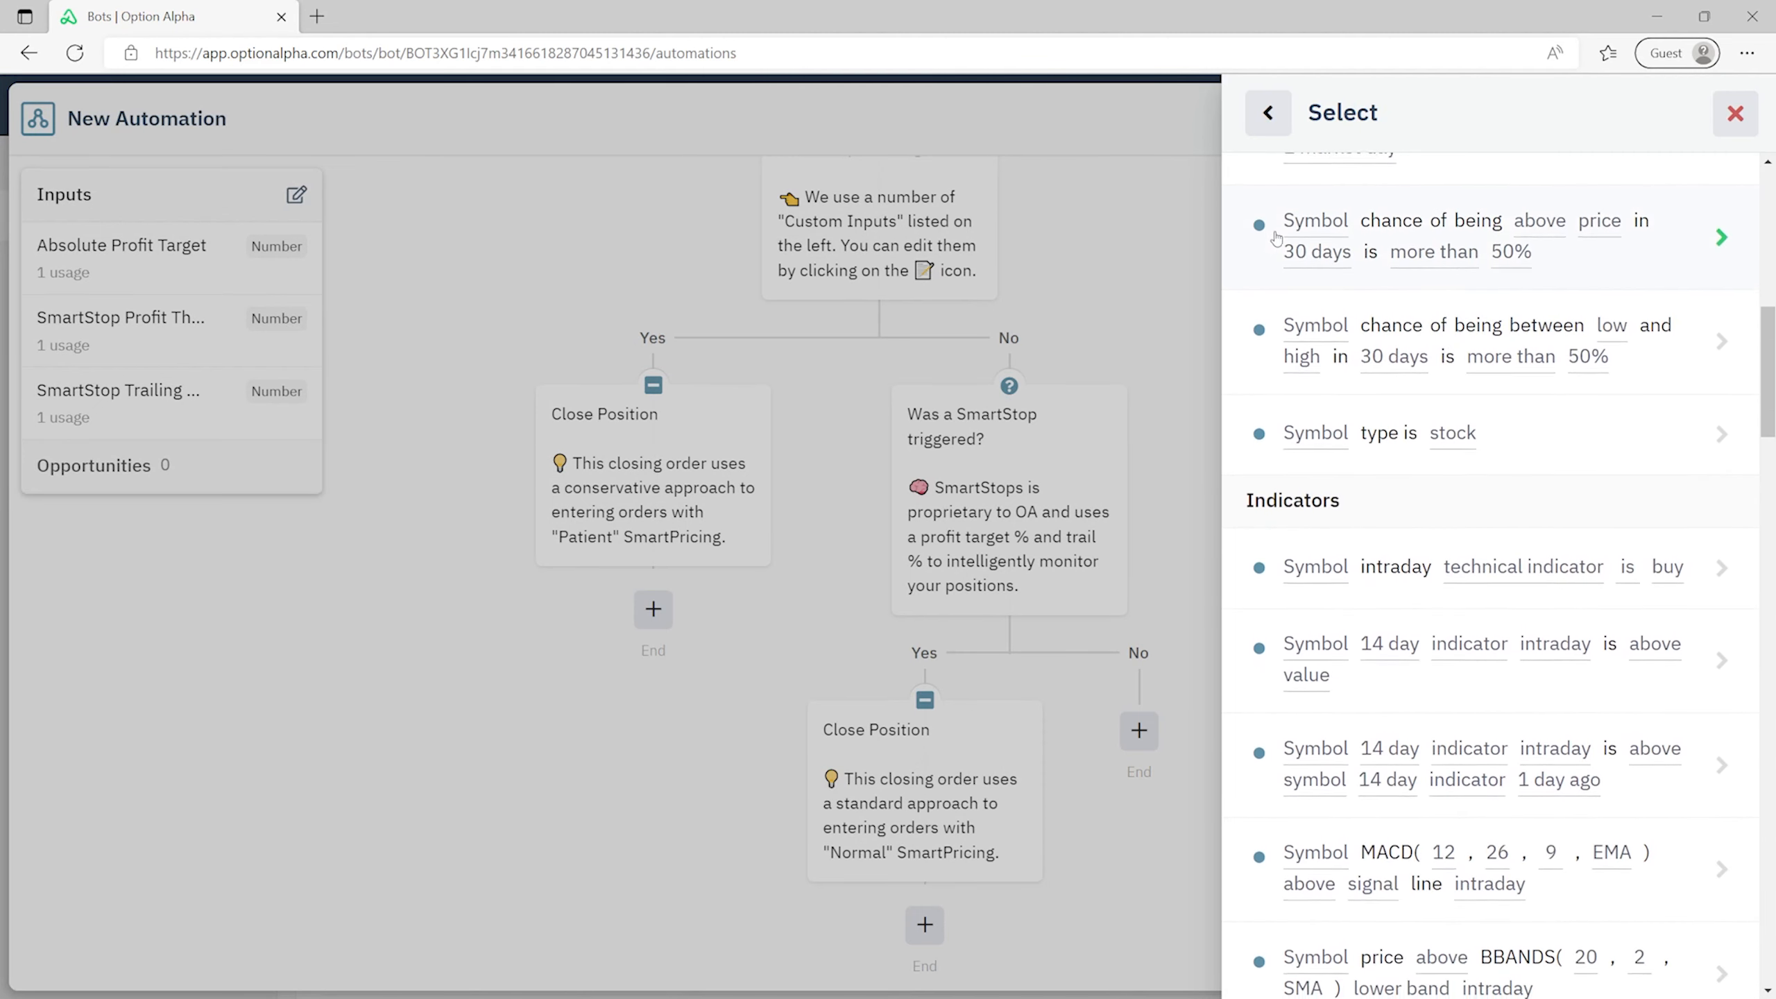
pyautogui.scroll(-2, 1297, 281)
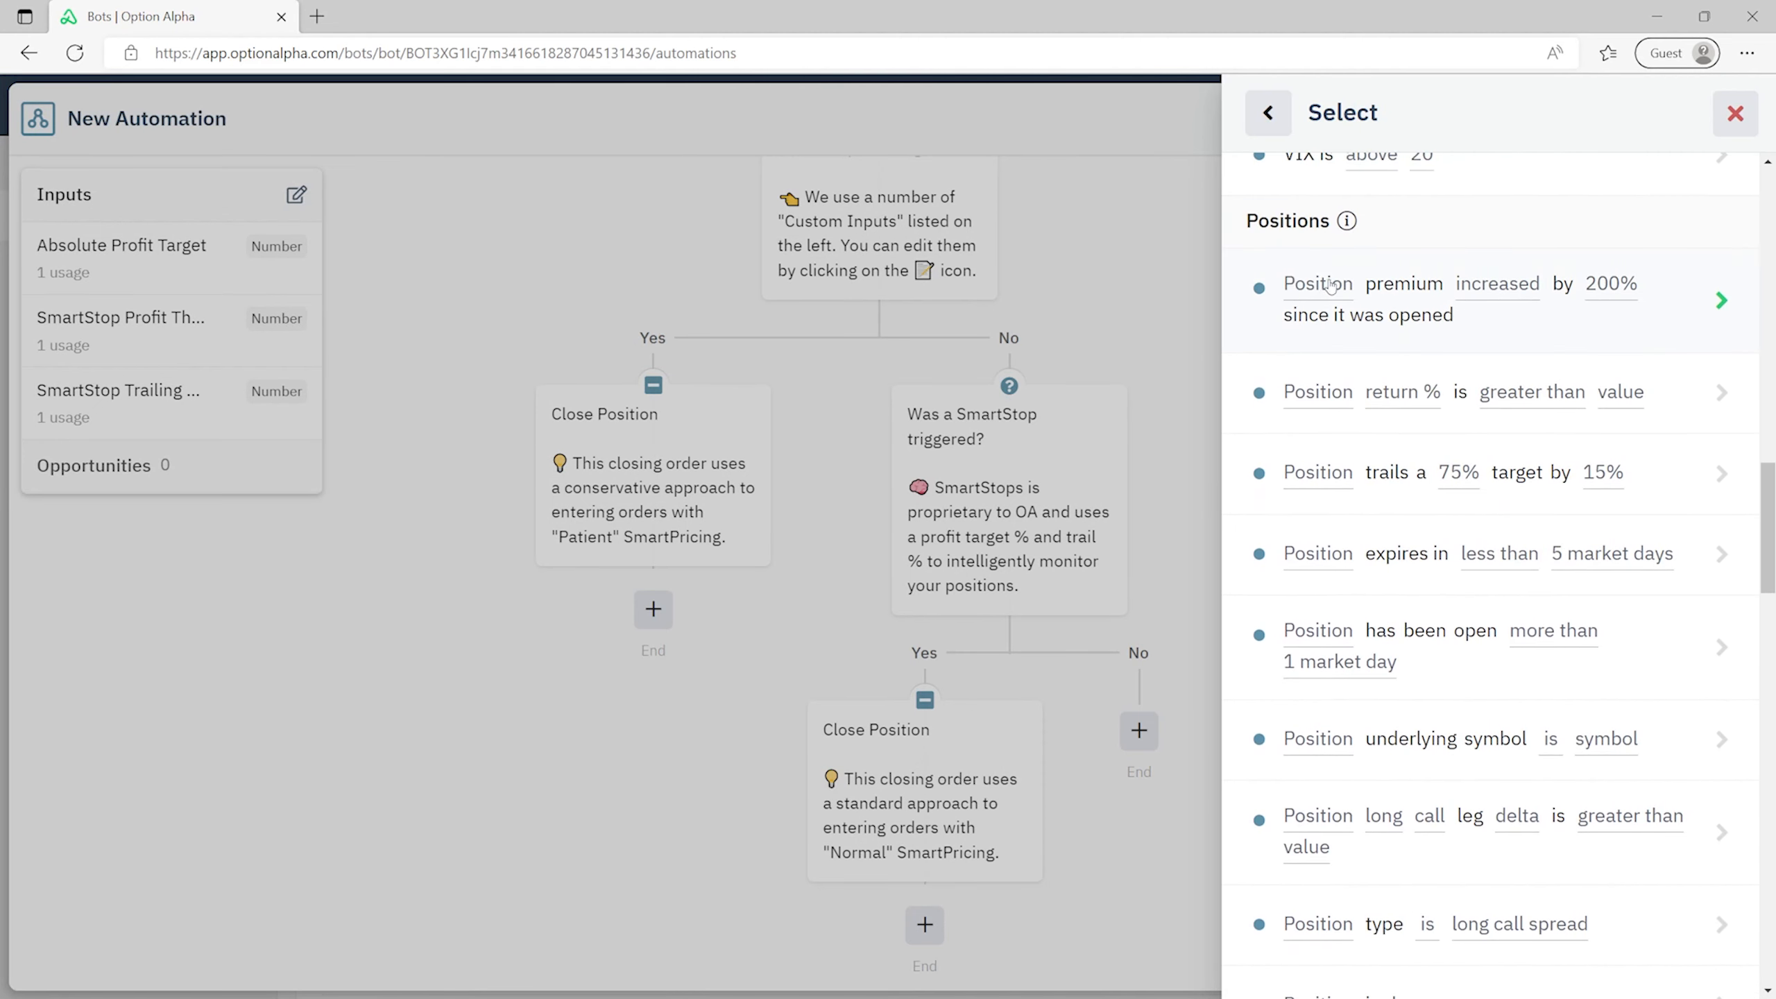
pyautogui.click(1436, 574)
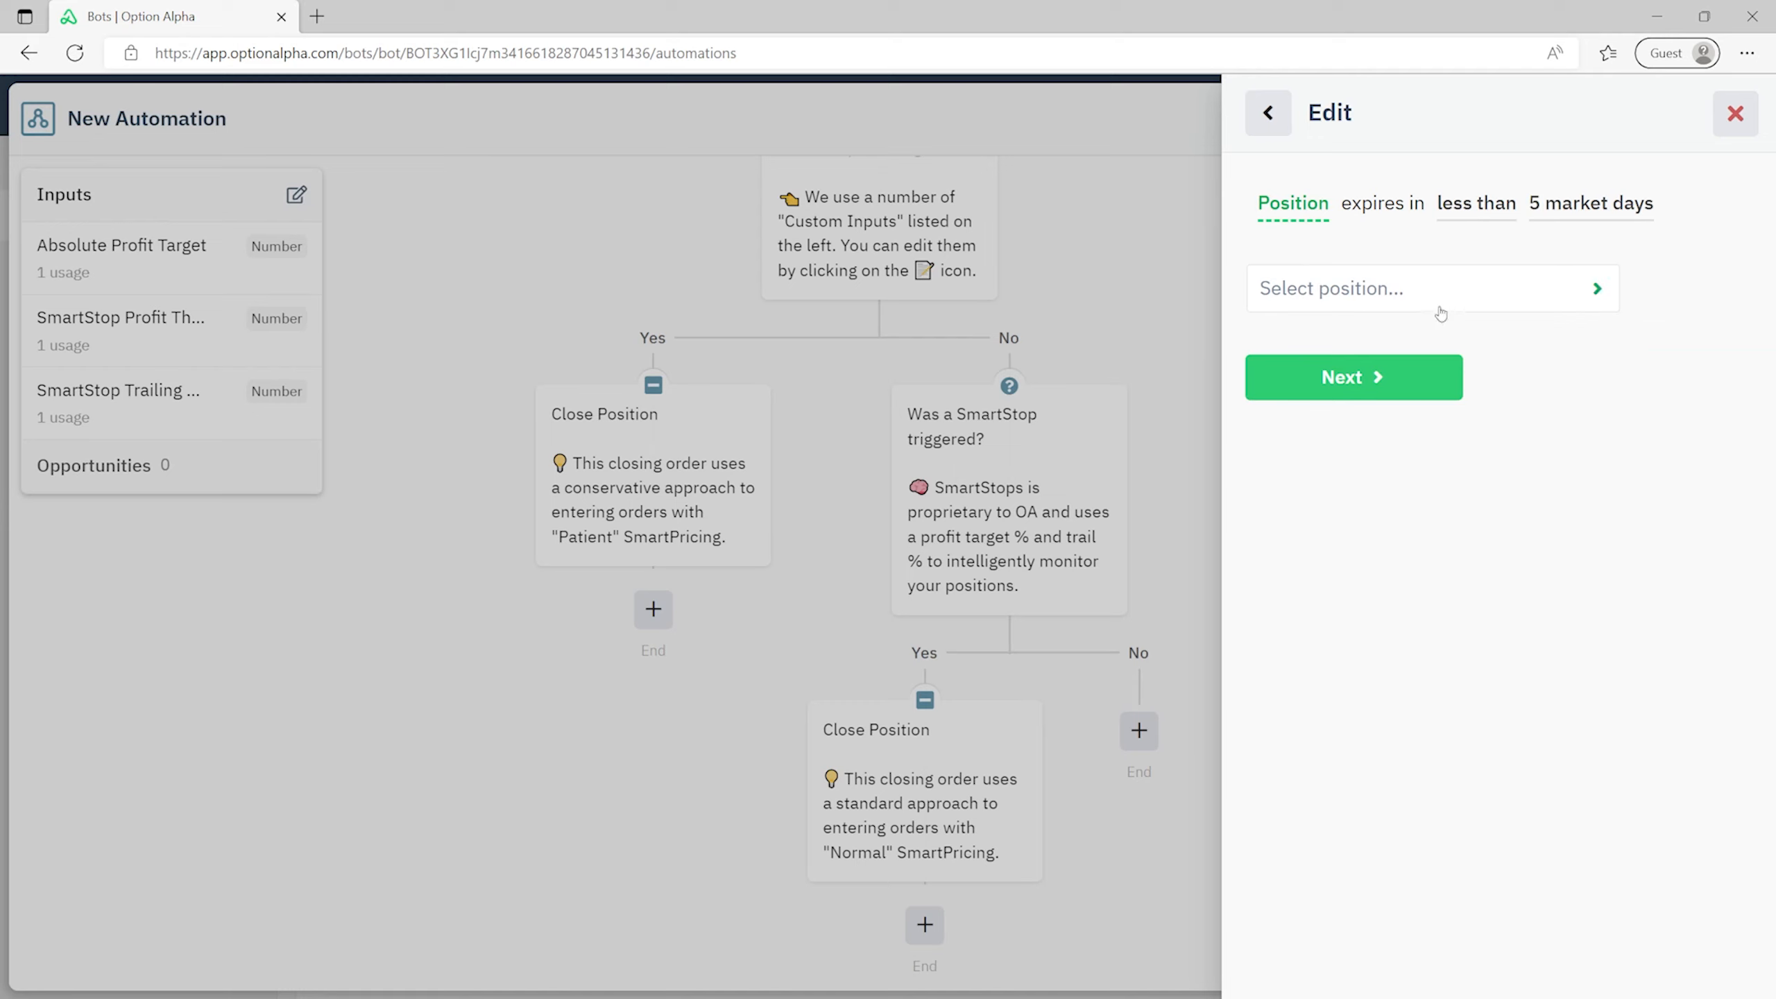
# - Set the condition to the looped Position expiring in less than 1 market day, and save
pyautogui.click(1413, 298)
pyautogui.click(1404, 319)
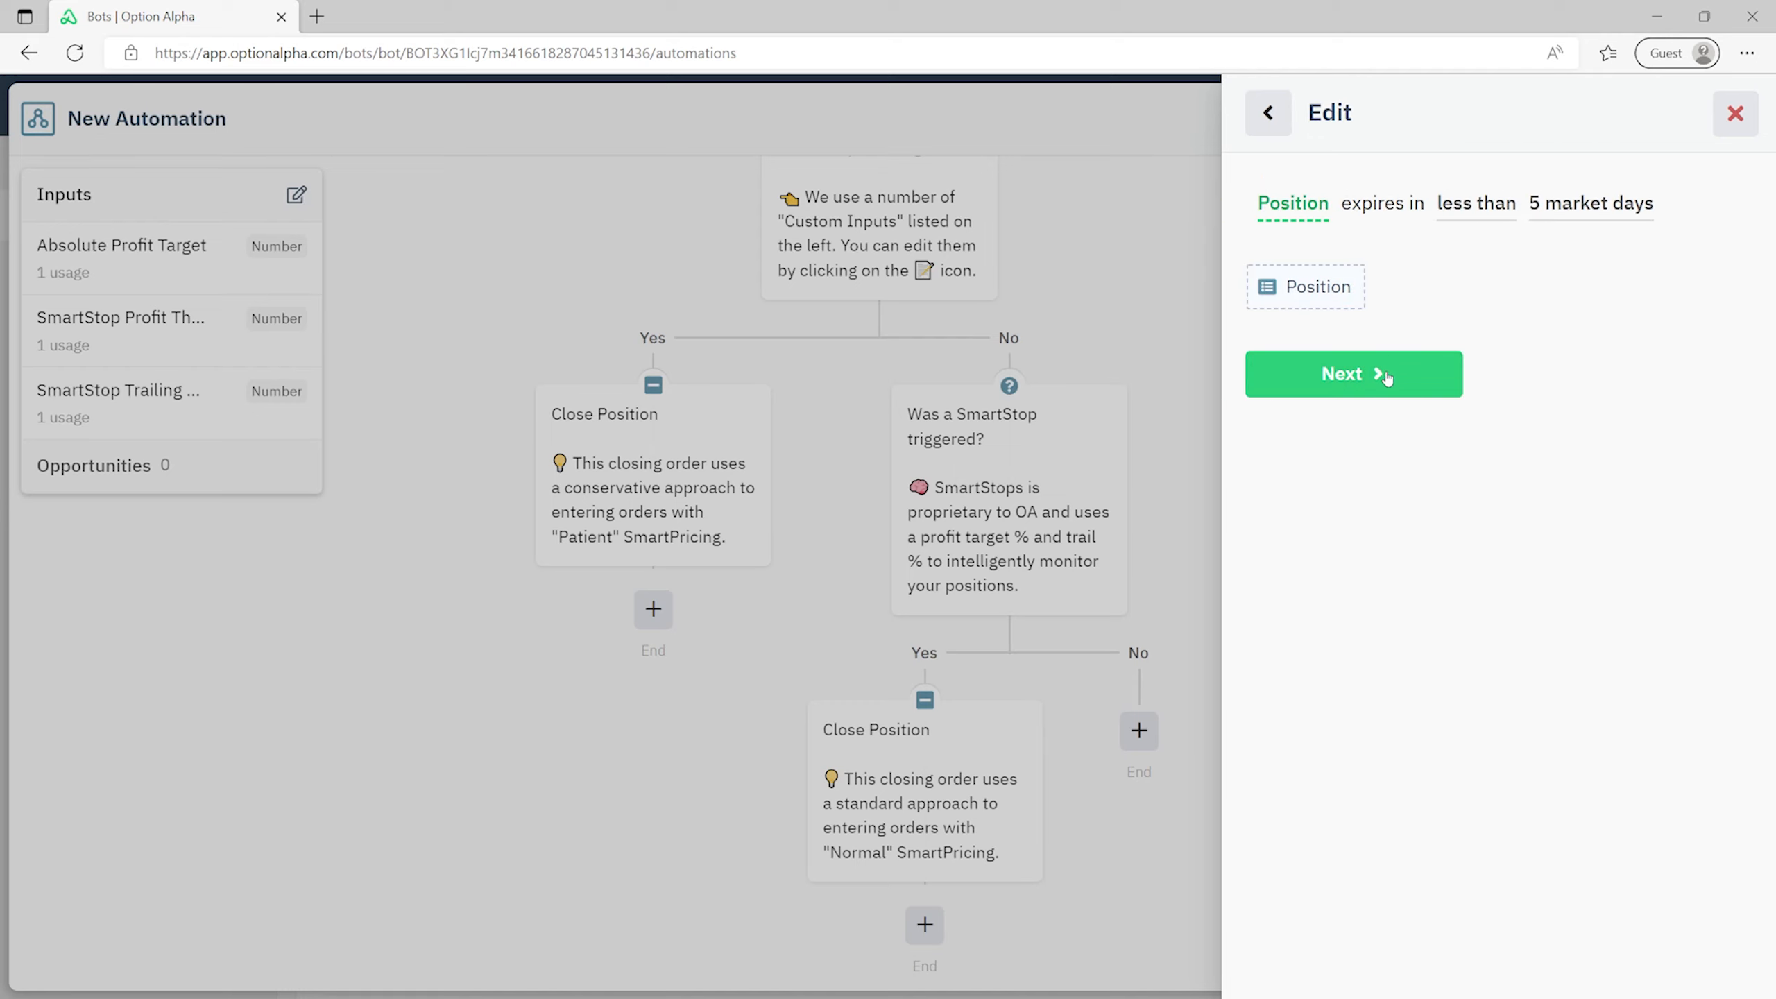
pyautogui.click(1384, 378)
pyautogui.click(1437, 387)
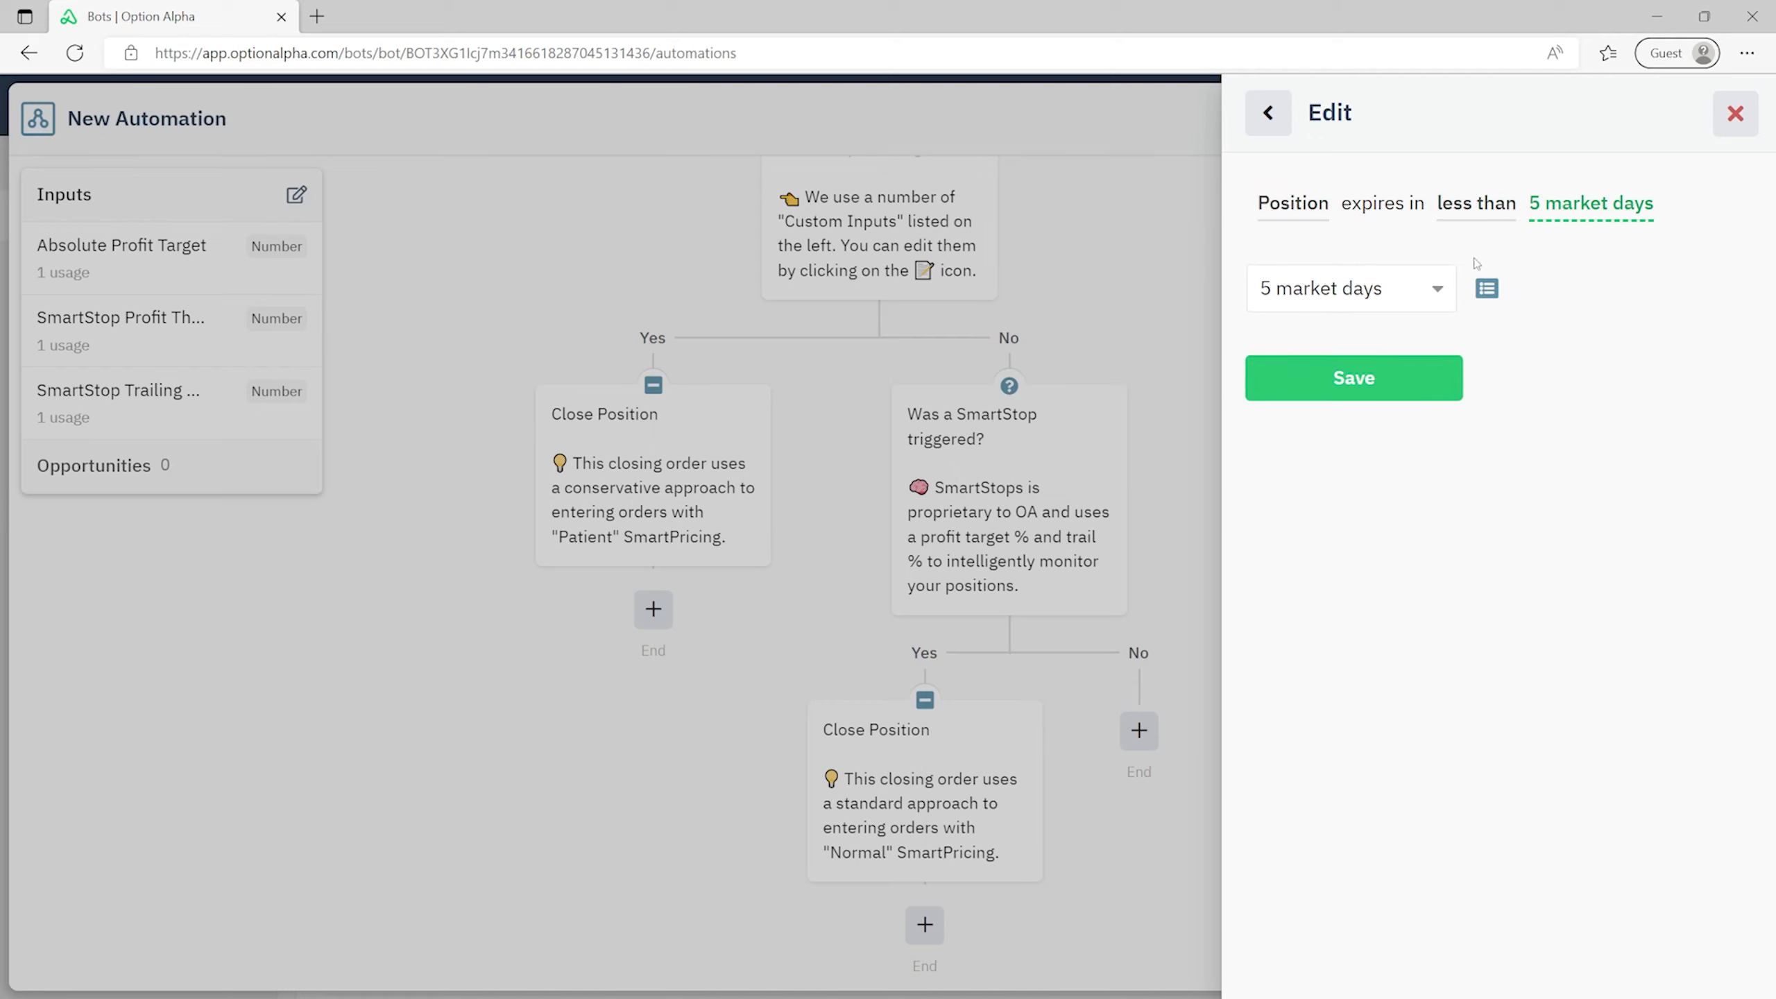
pyautogui.click(1353, 286)
pyautogui.click(1343, 417)
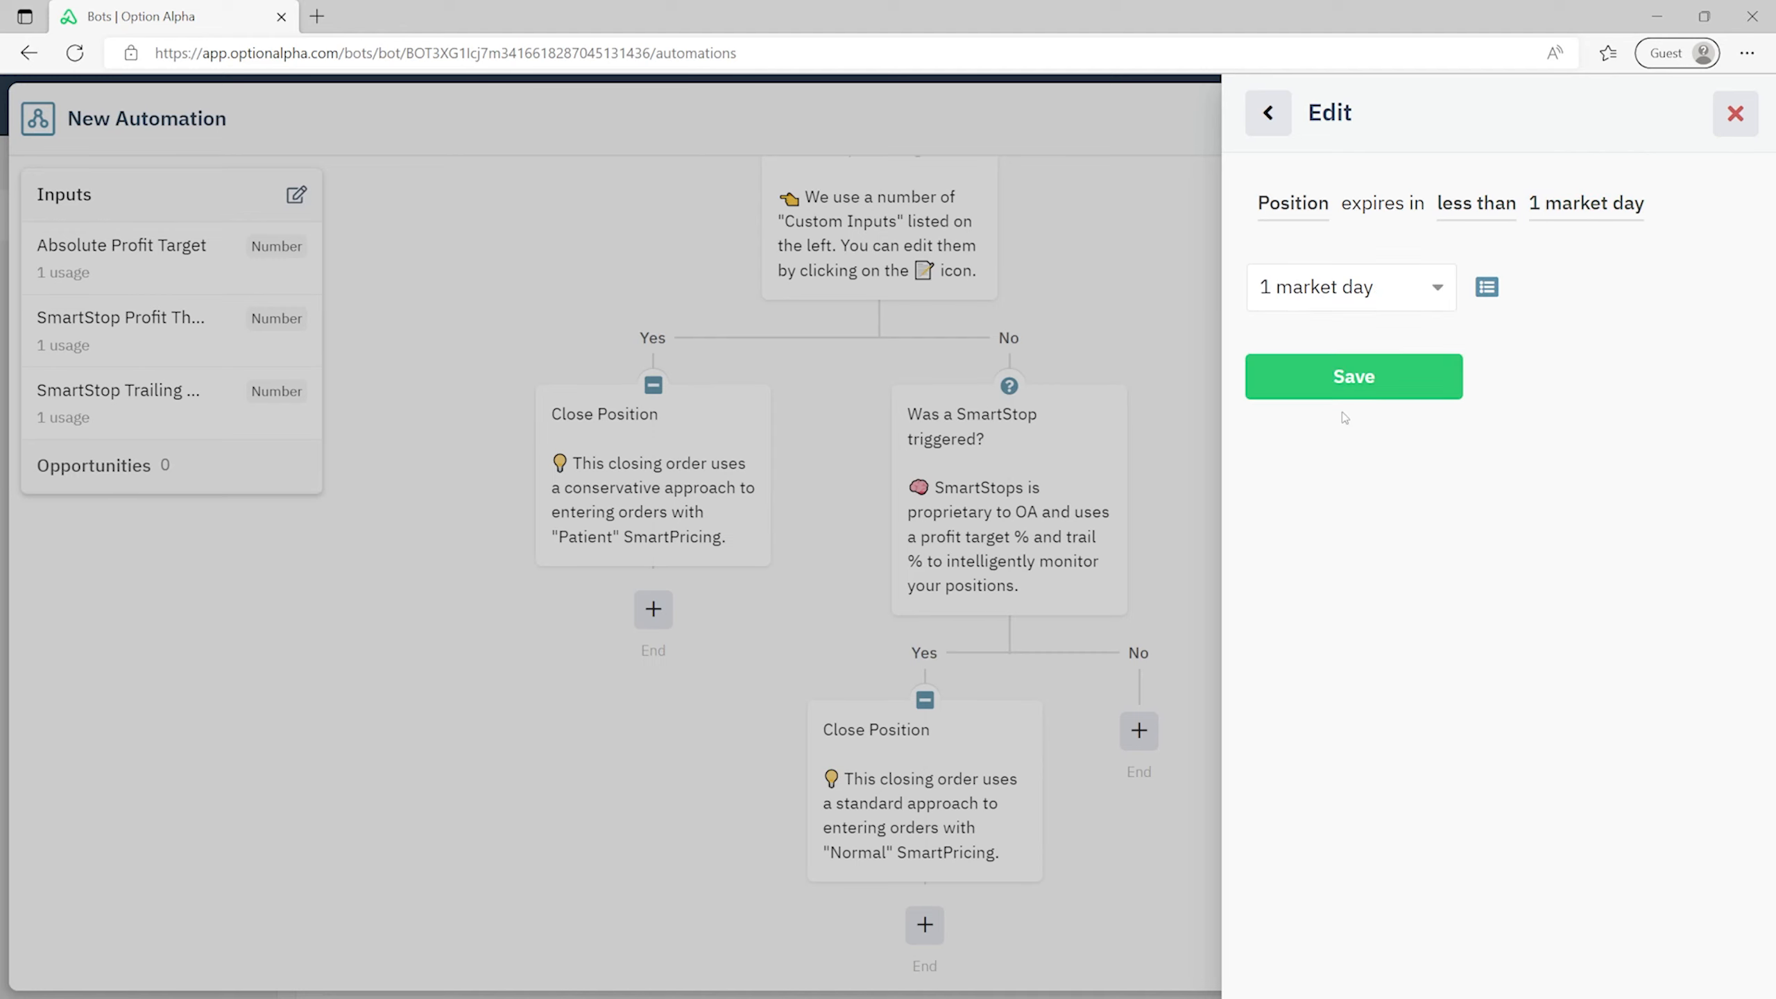
pyautogui.click(1389, 380)
pyautogui.click(1493, 426)
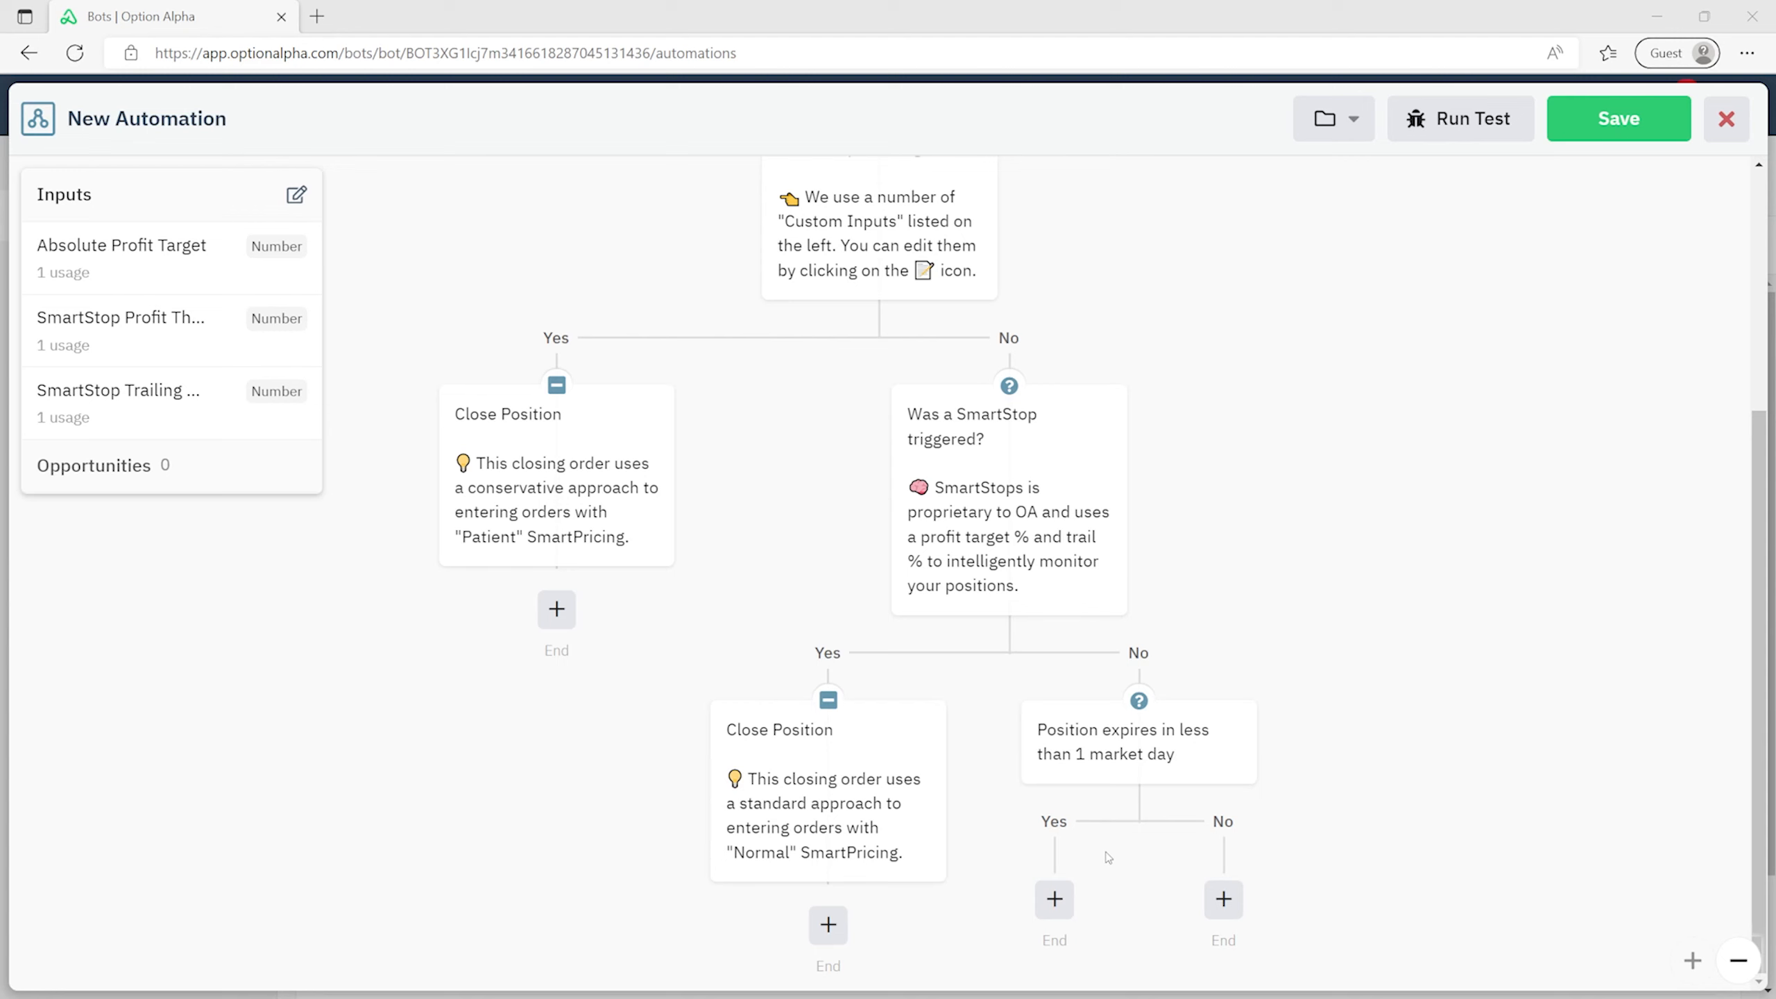
pyautogui.click(1060, 897)
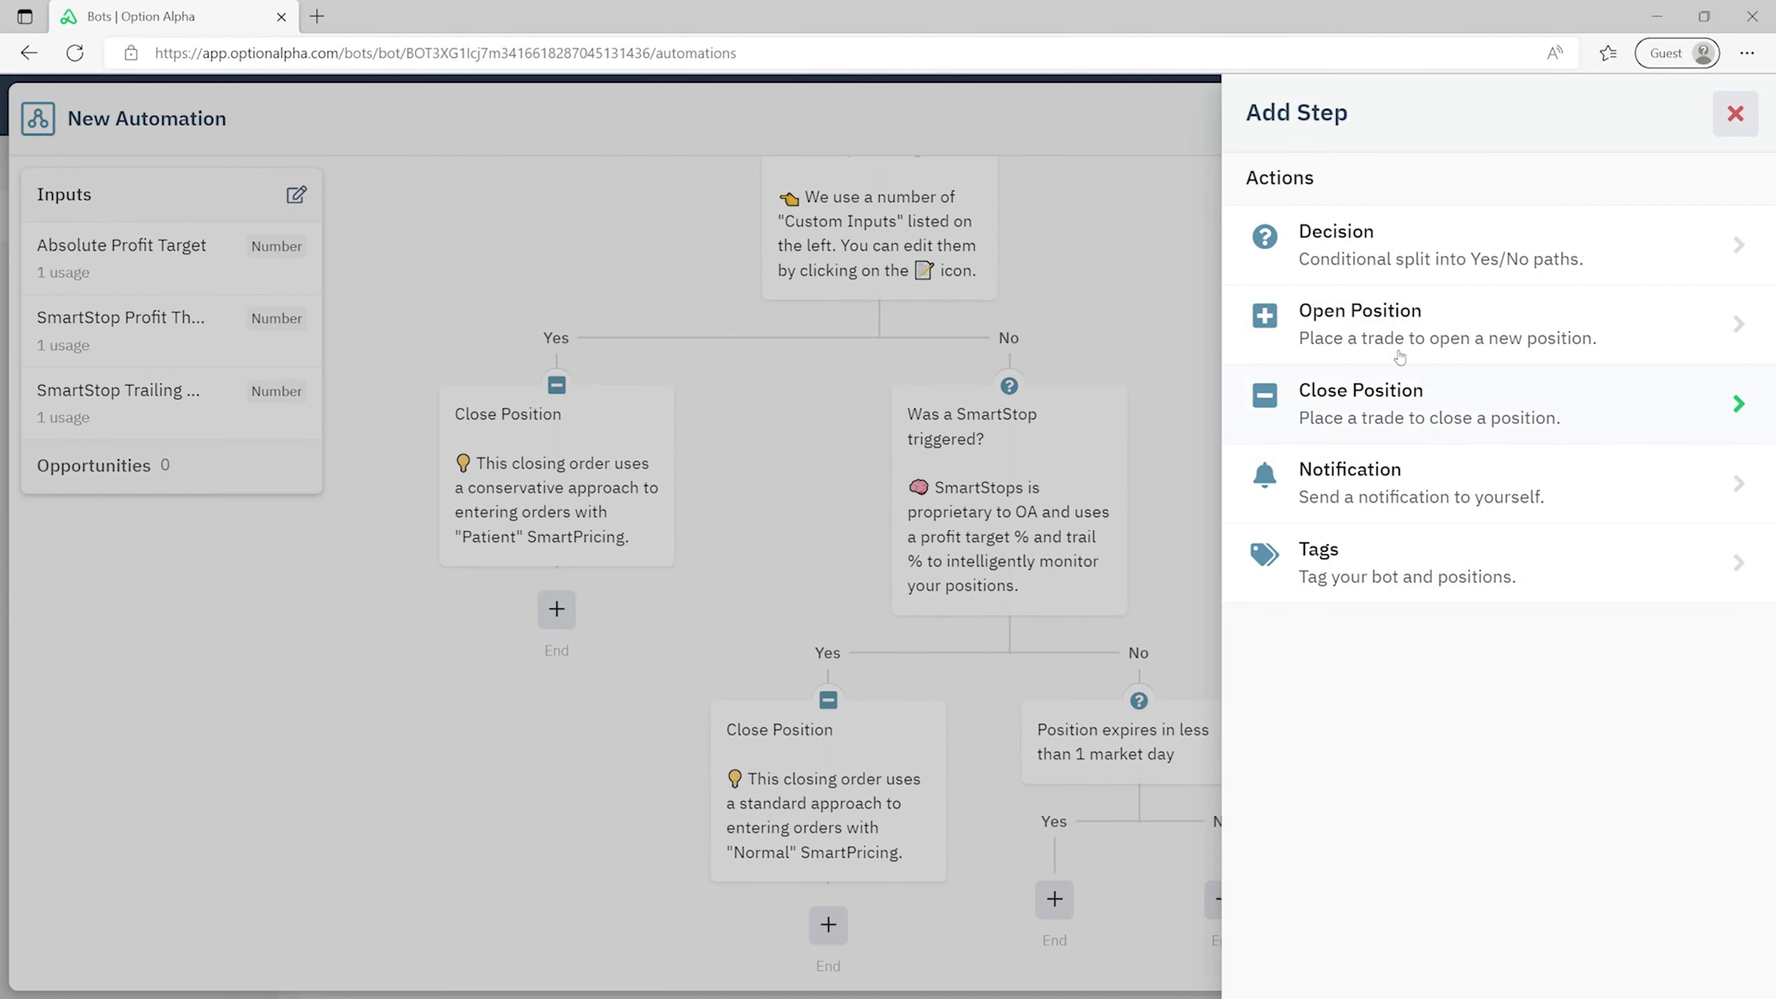
# - Add a decision on the expiration Yes path using the underlying-price-versus-strike condition
pyautogui.click(1412, 250)
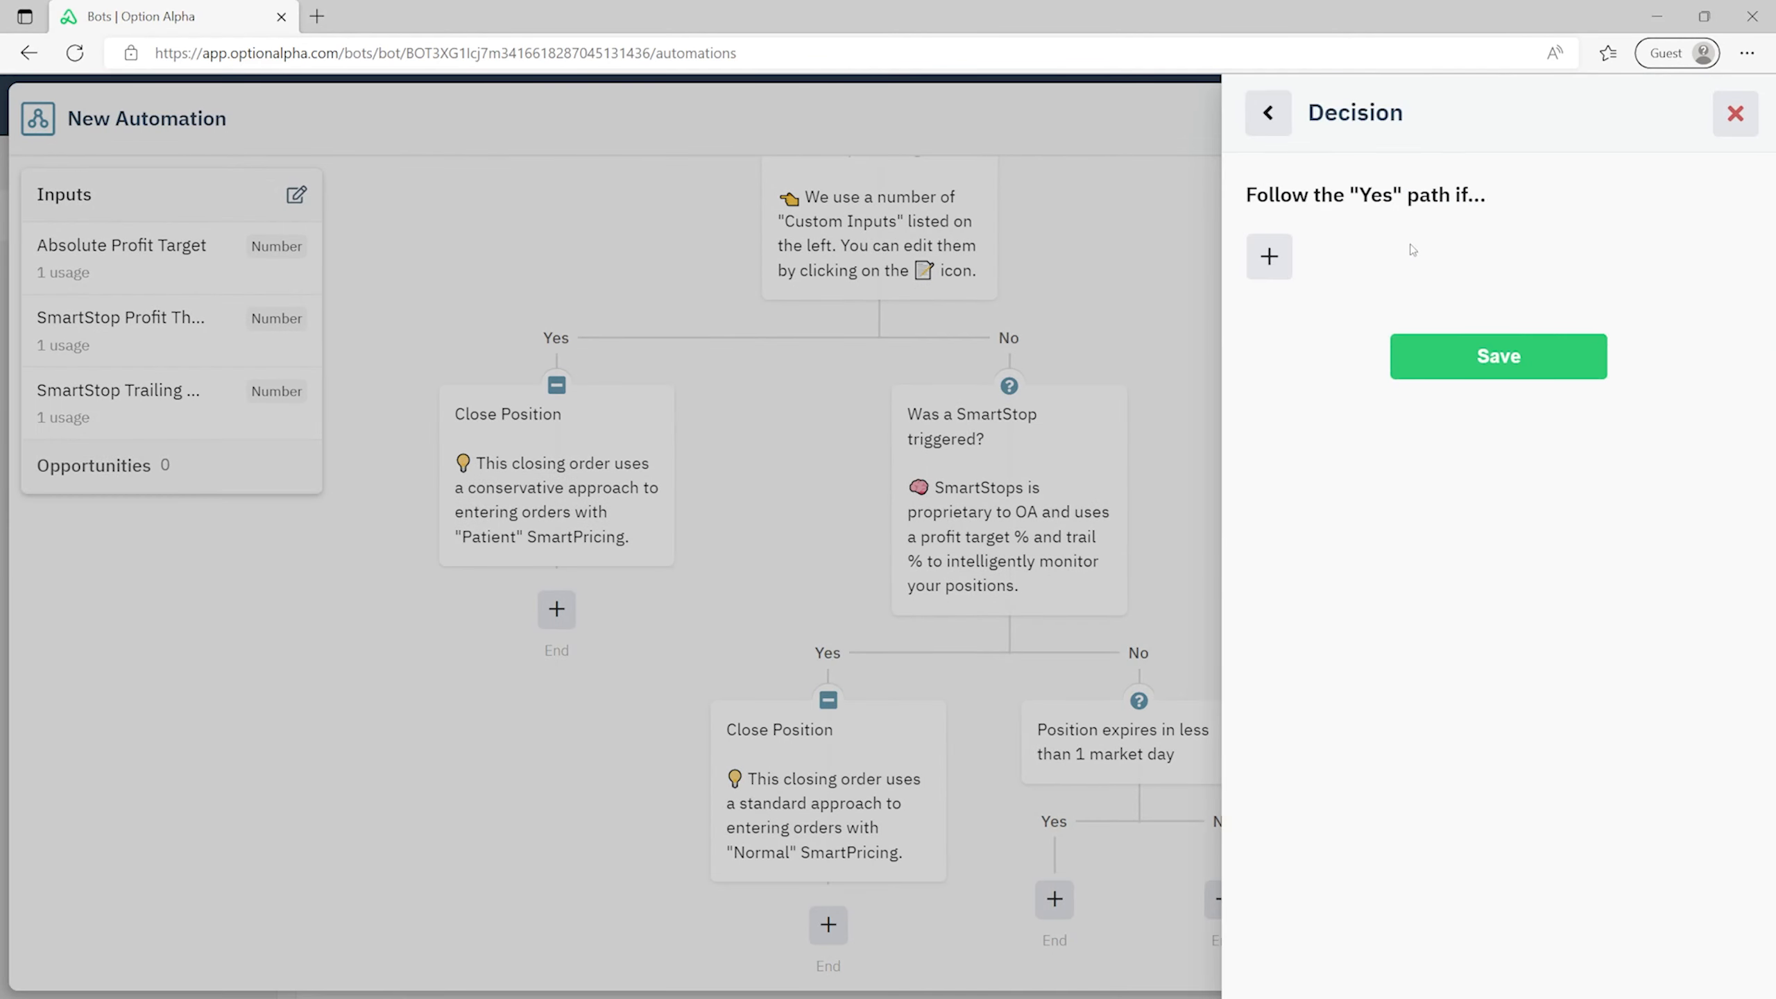
pyautogui.click(1283, 253)
pyautogui.scroll(-3, 1280, 313)
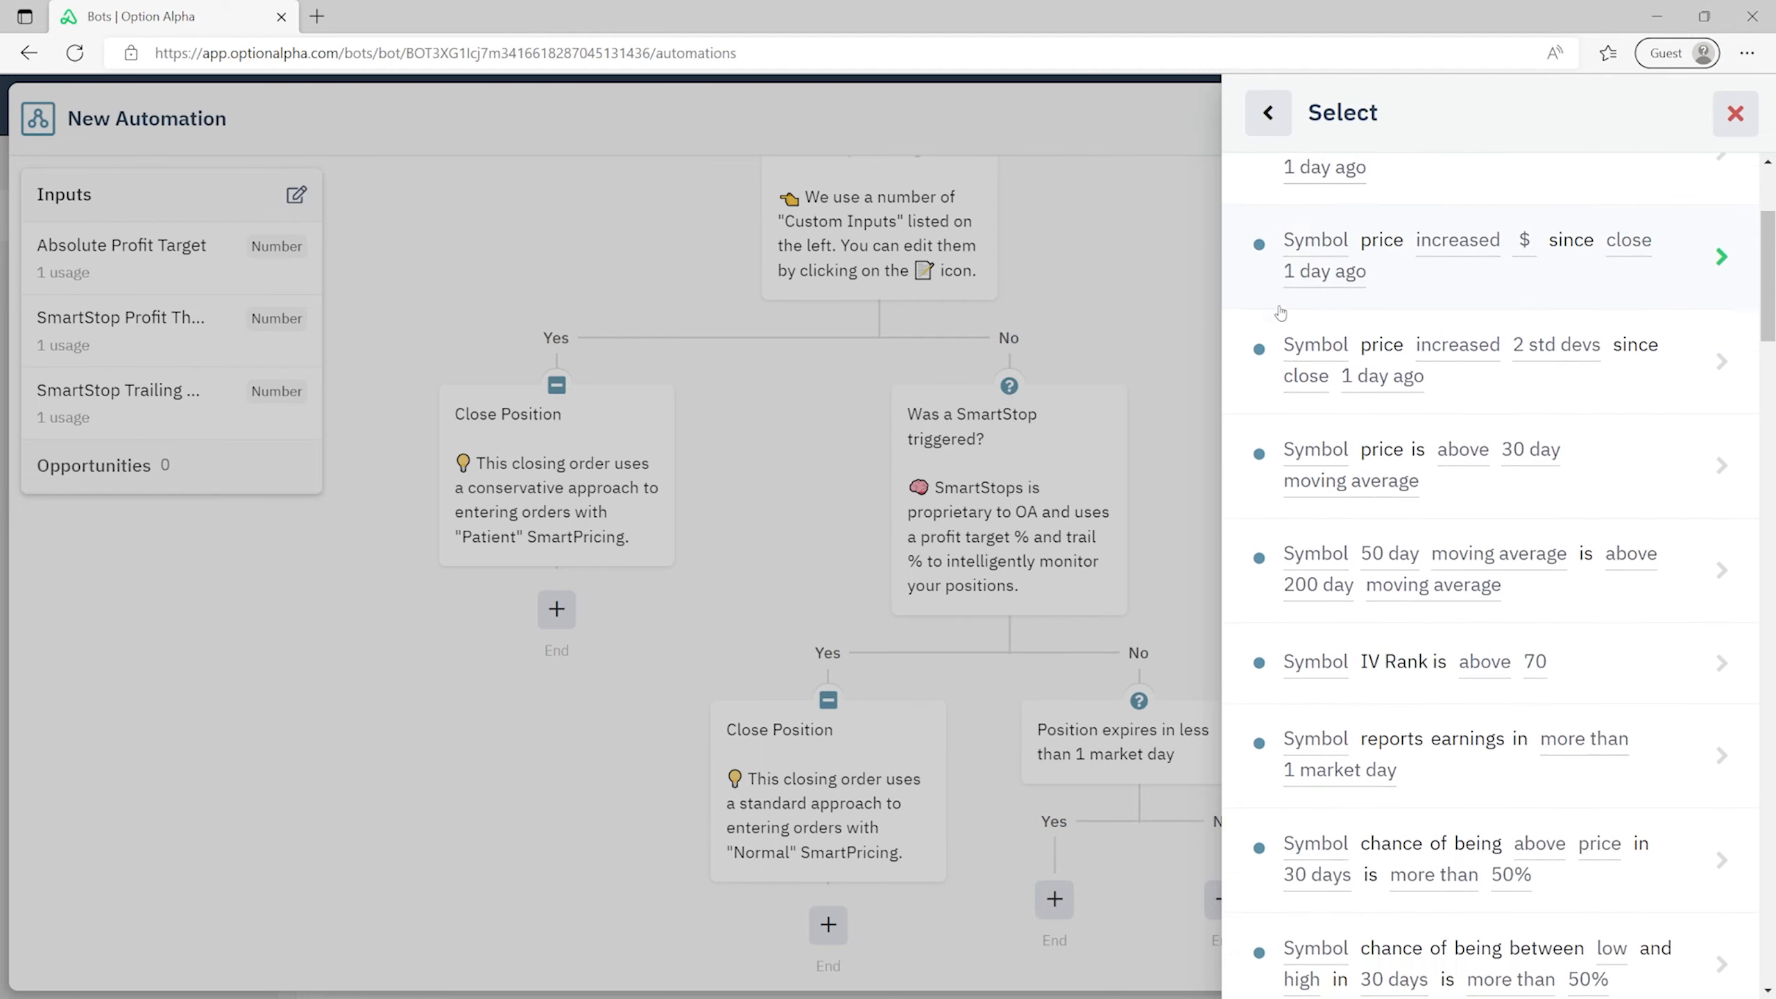
pyautogui.scroll(-18, 1280, 313)
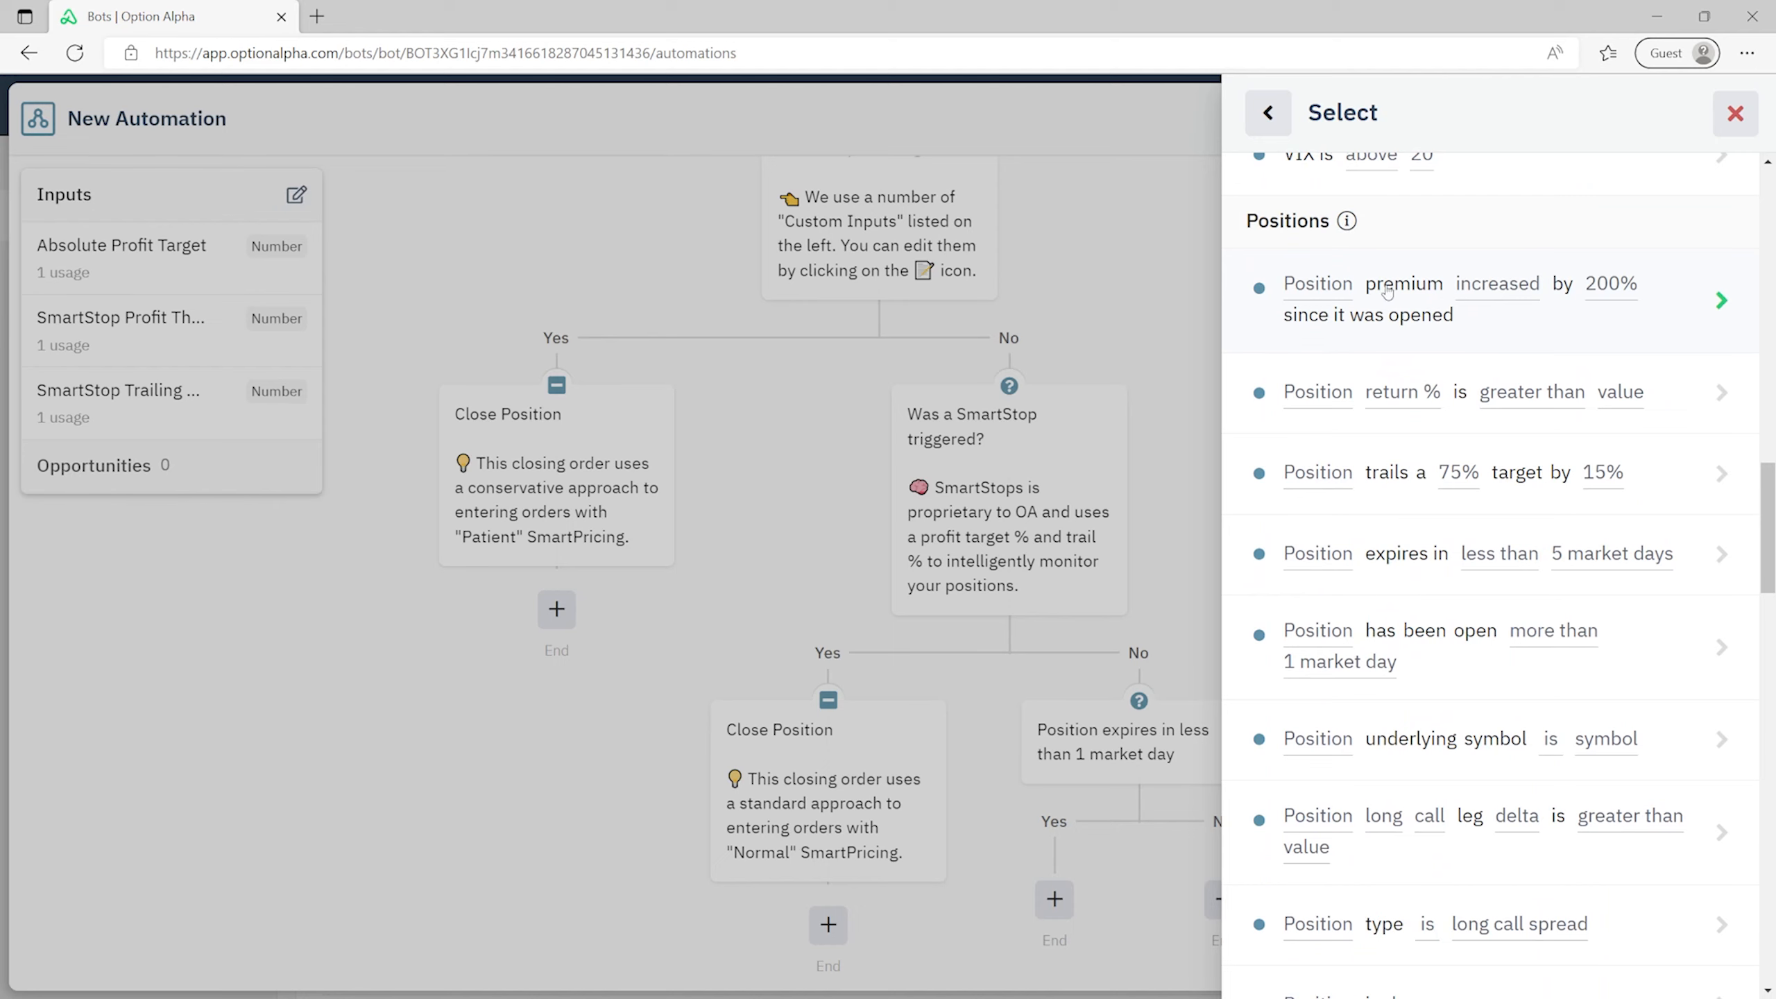
pyautogui.scroll(-2, 1449, 485)
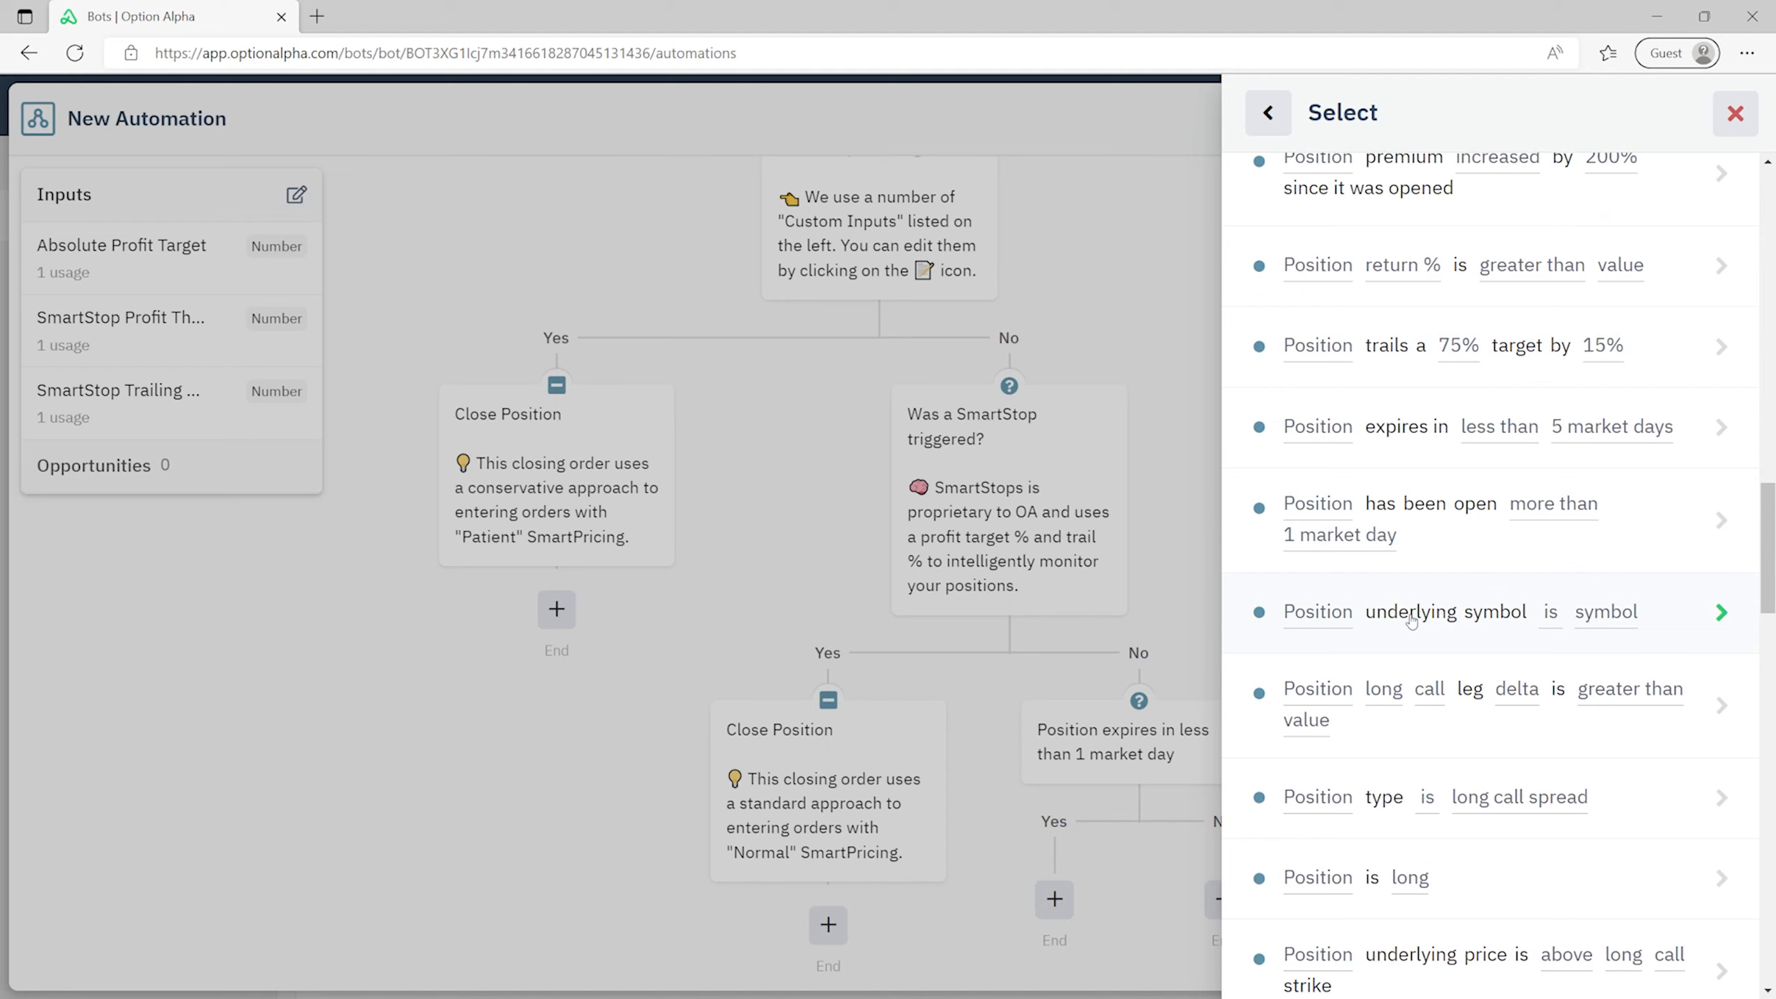
pyautogui.scroll(-2, 1510, 615)
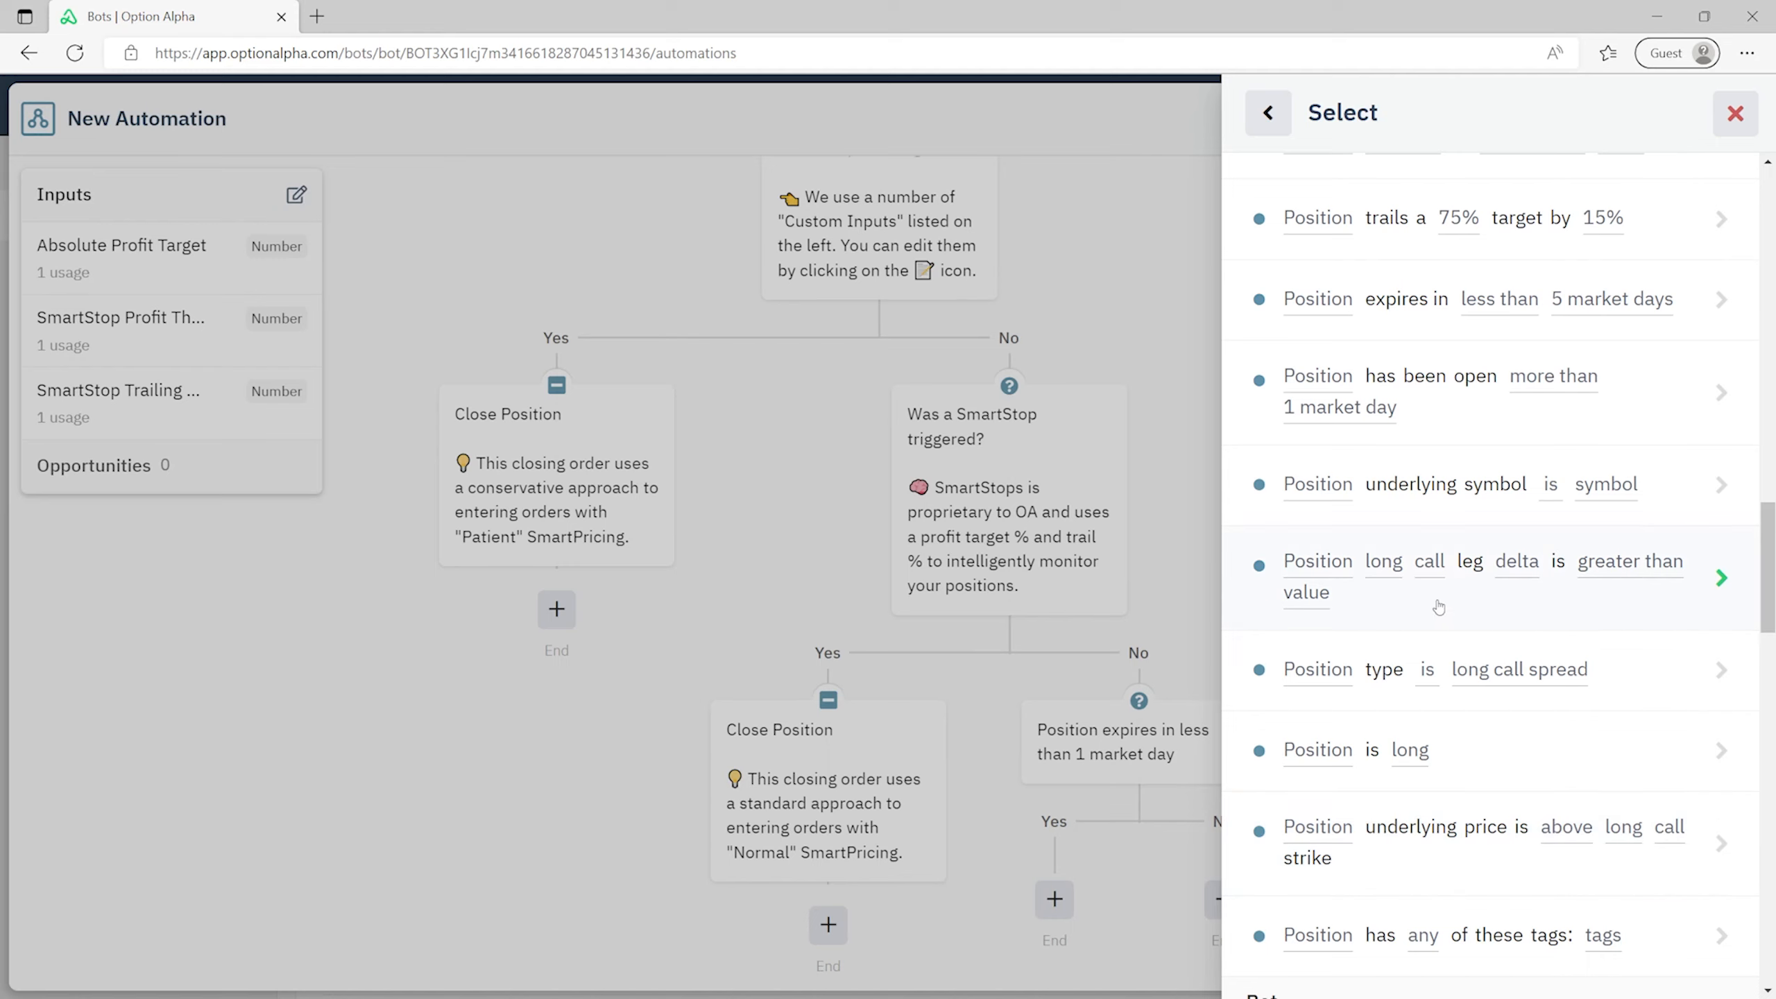
pyautogui.click(1405, 860)
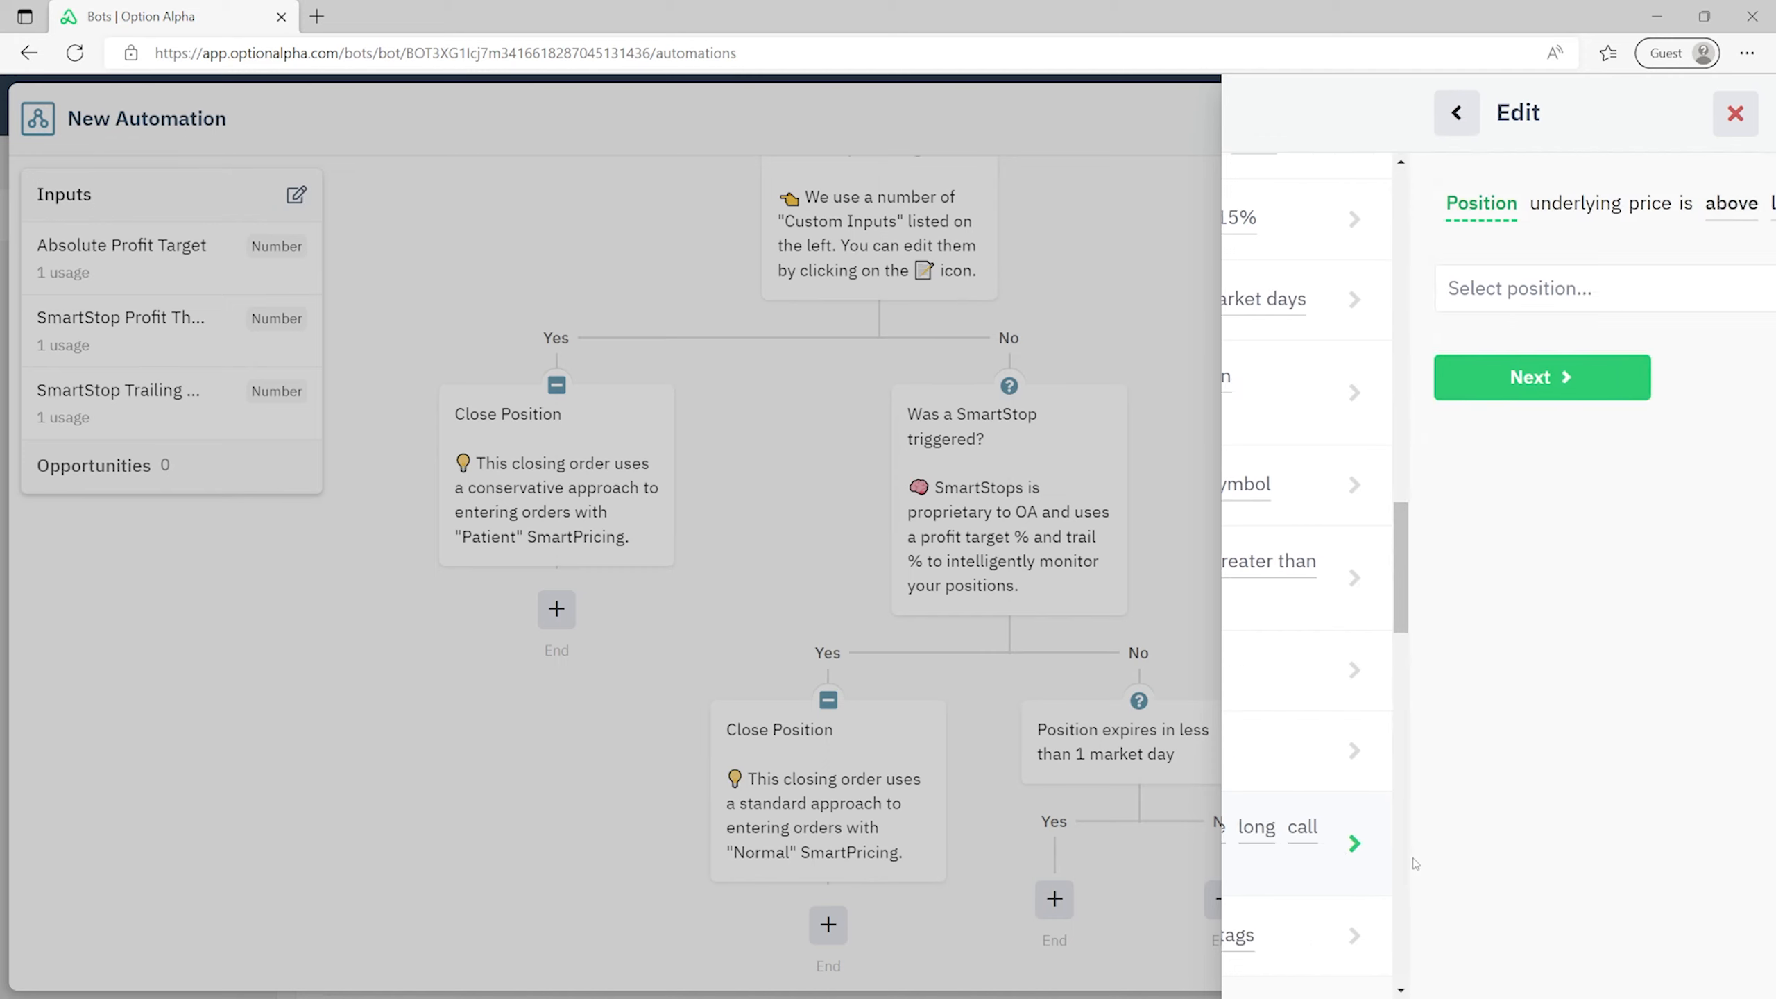
# - Configure it as the looped Position's underlying price below the short put strike, and save
pyautogui.click(1414, 295)
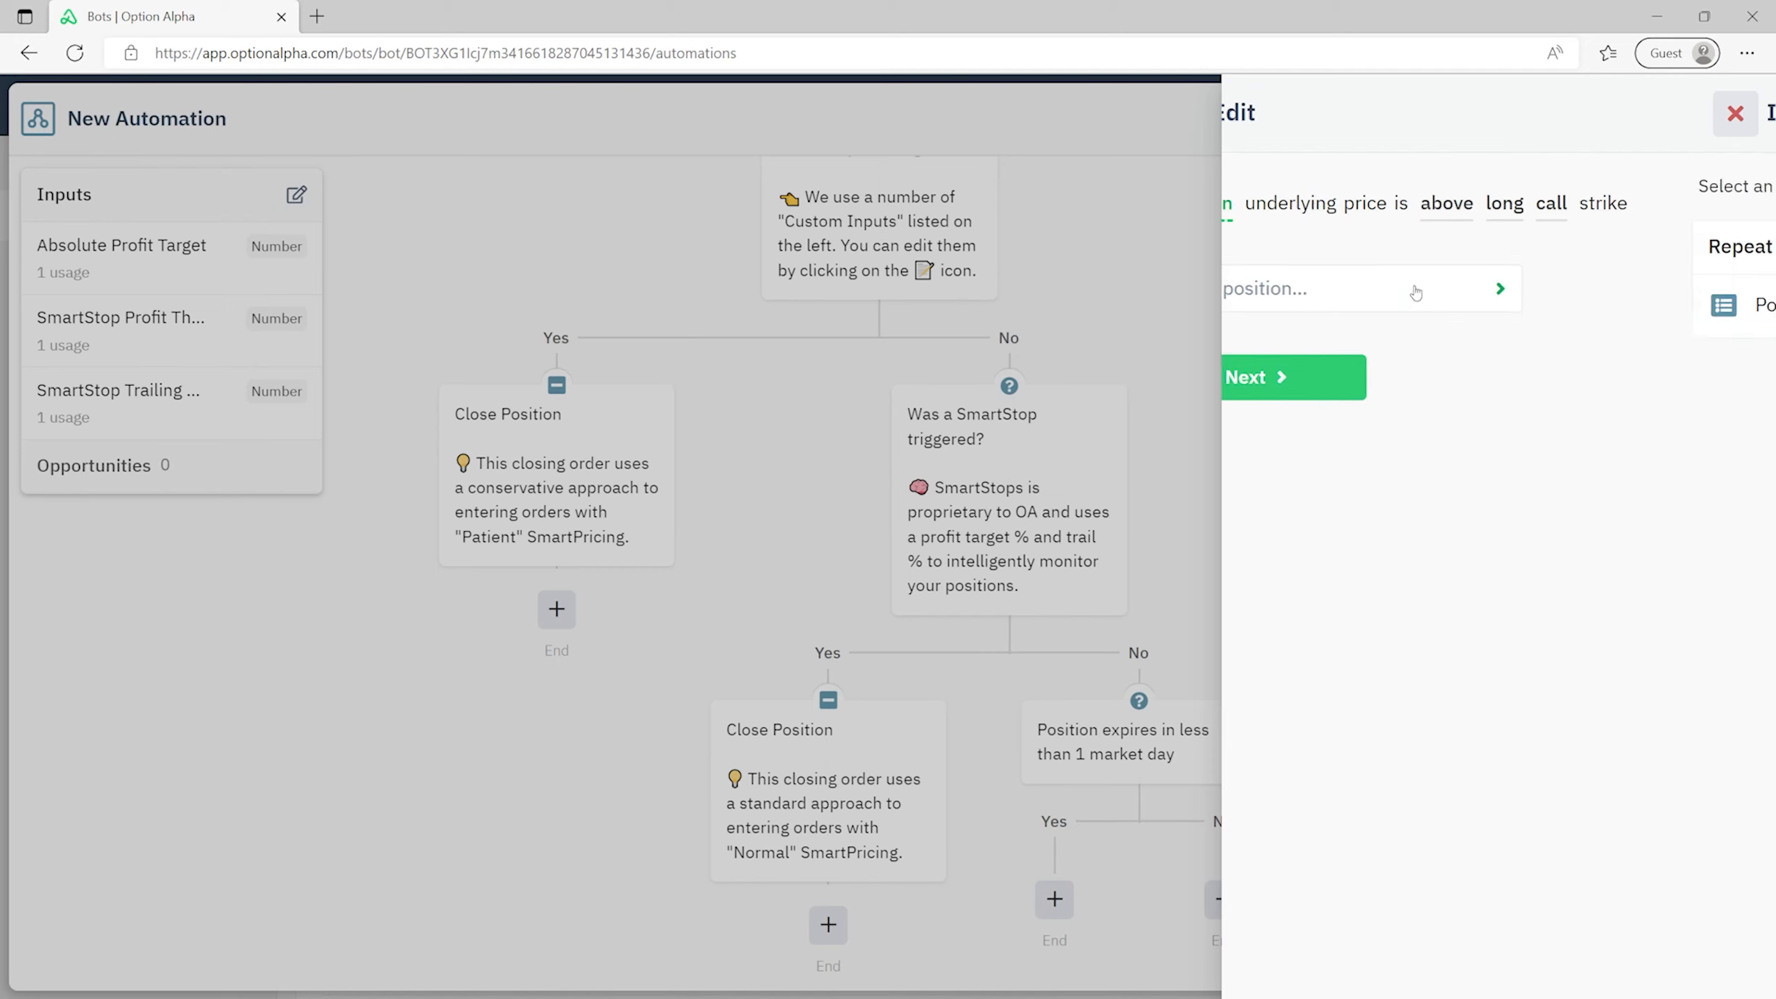
pyautogui.click(1357, 297)
pyautogui.click(1360, 374)
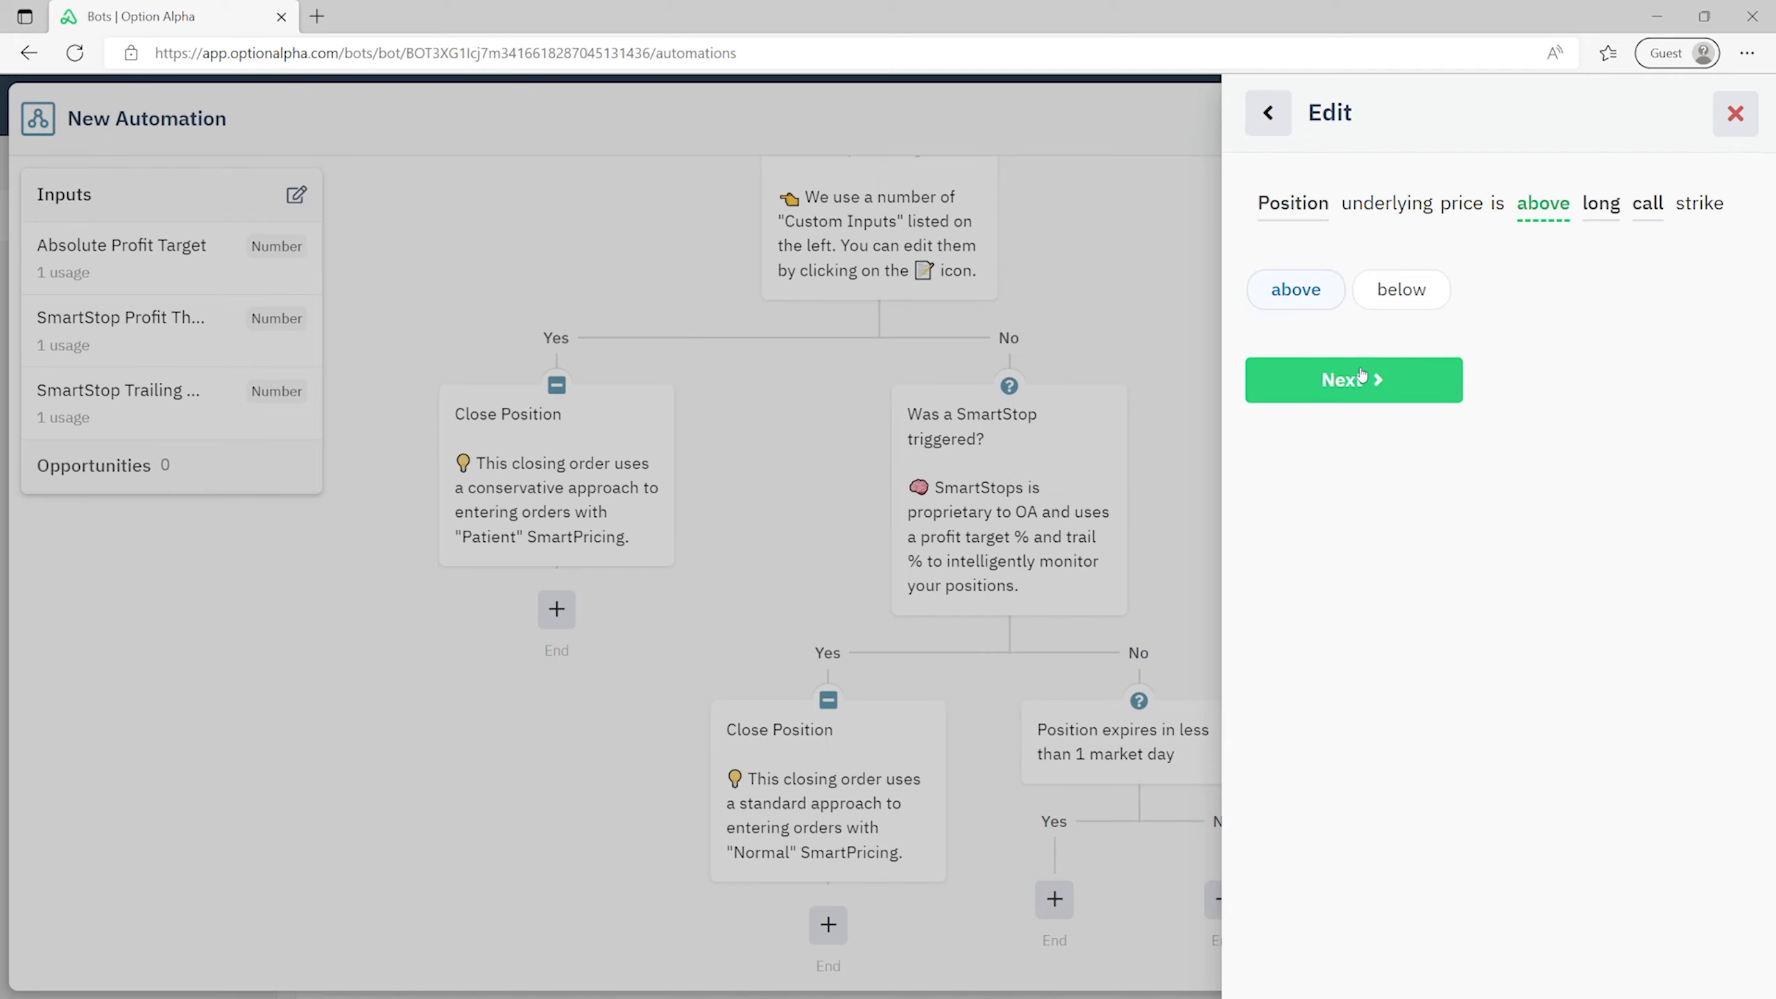
pyautogui.click(1412, 303)
pyautogui.click(1396, 400)
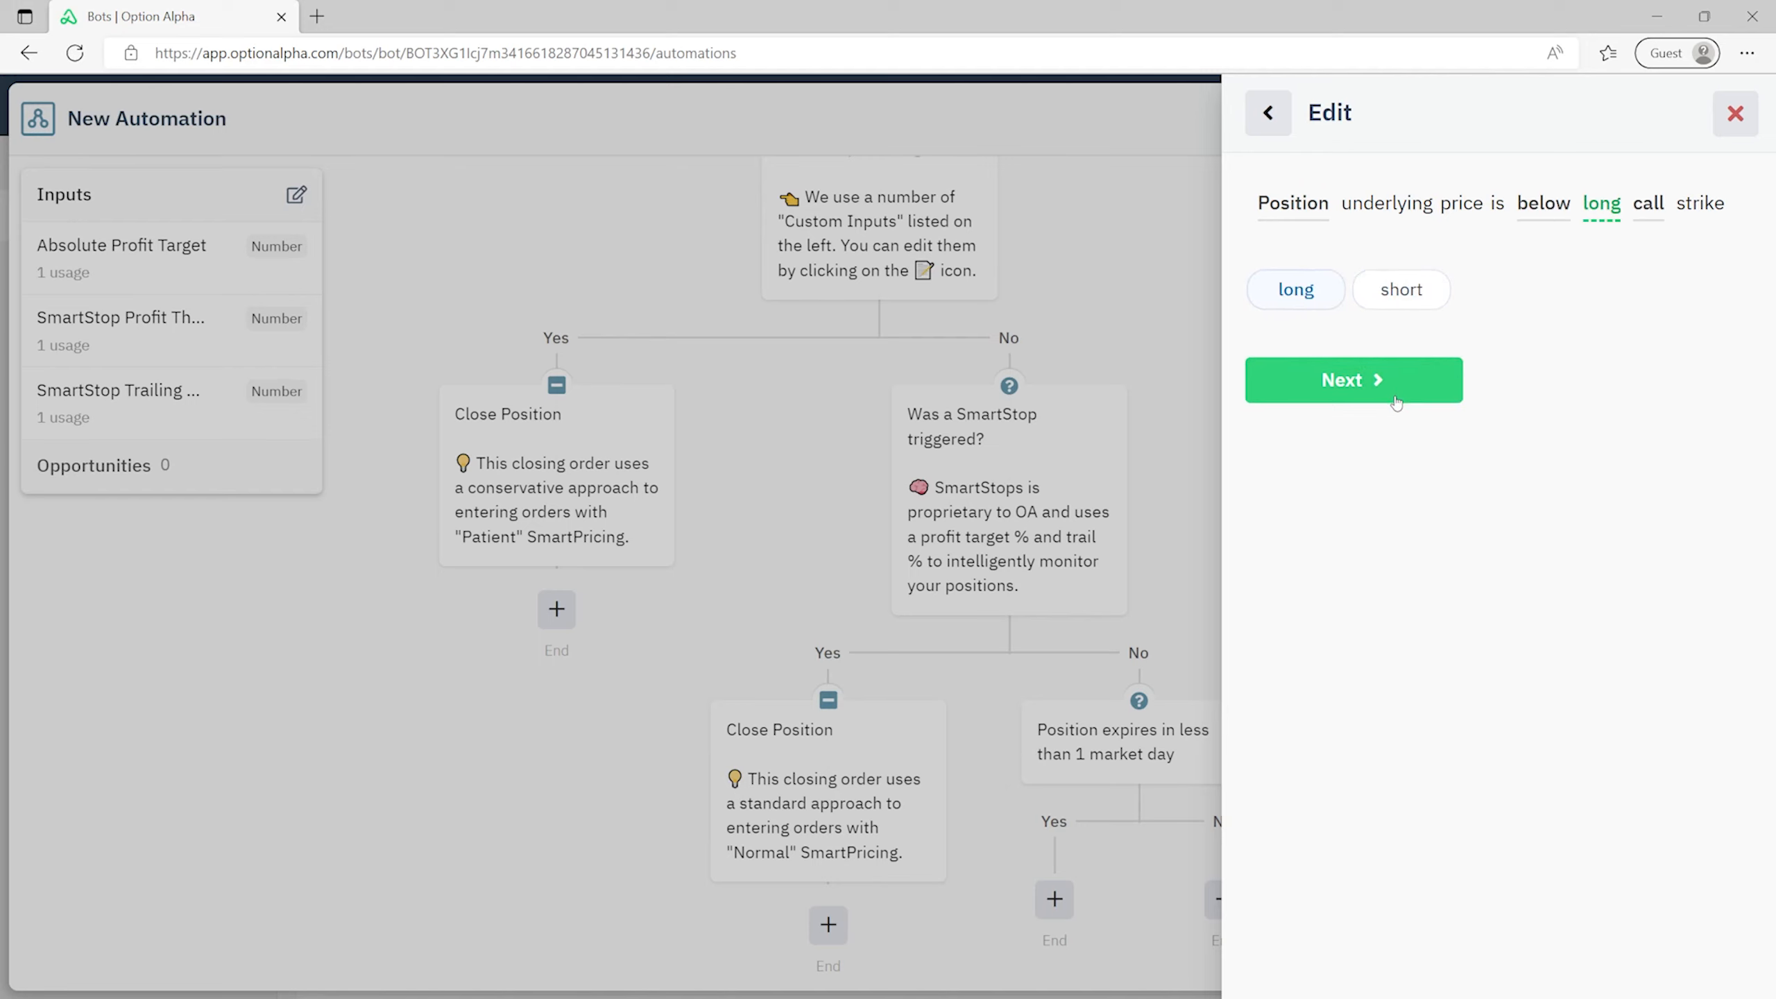
pyautogui.click(1417, 297)
pyautogui.click(1384, 385)
pyautogui.click(1397, 297)
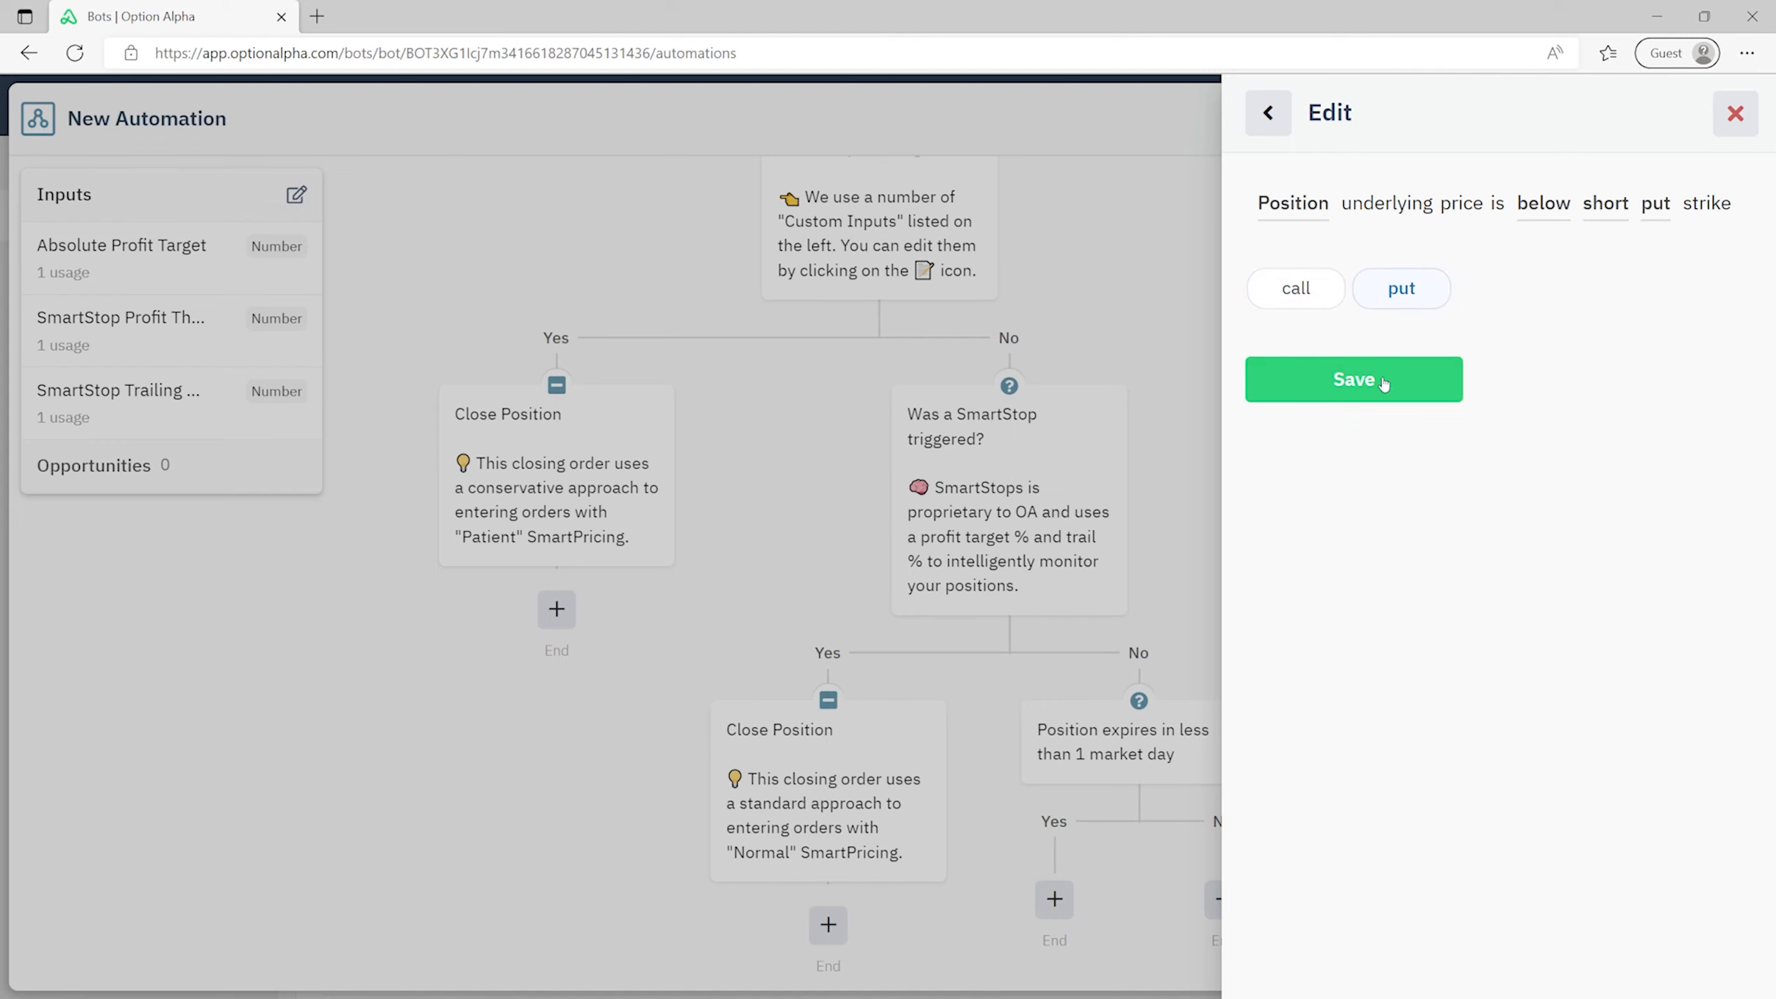
pyautogui.click(1382, 383)
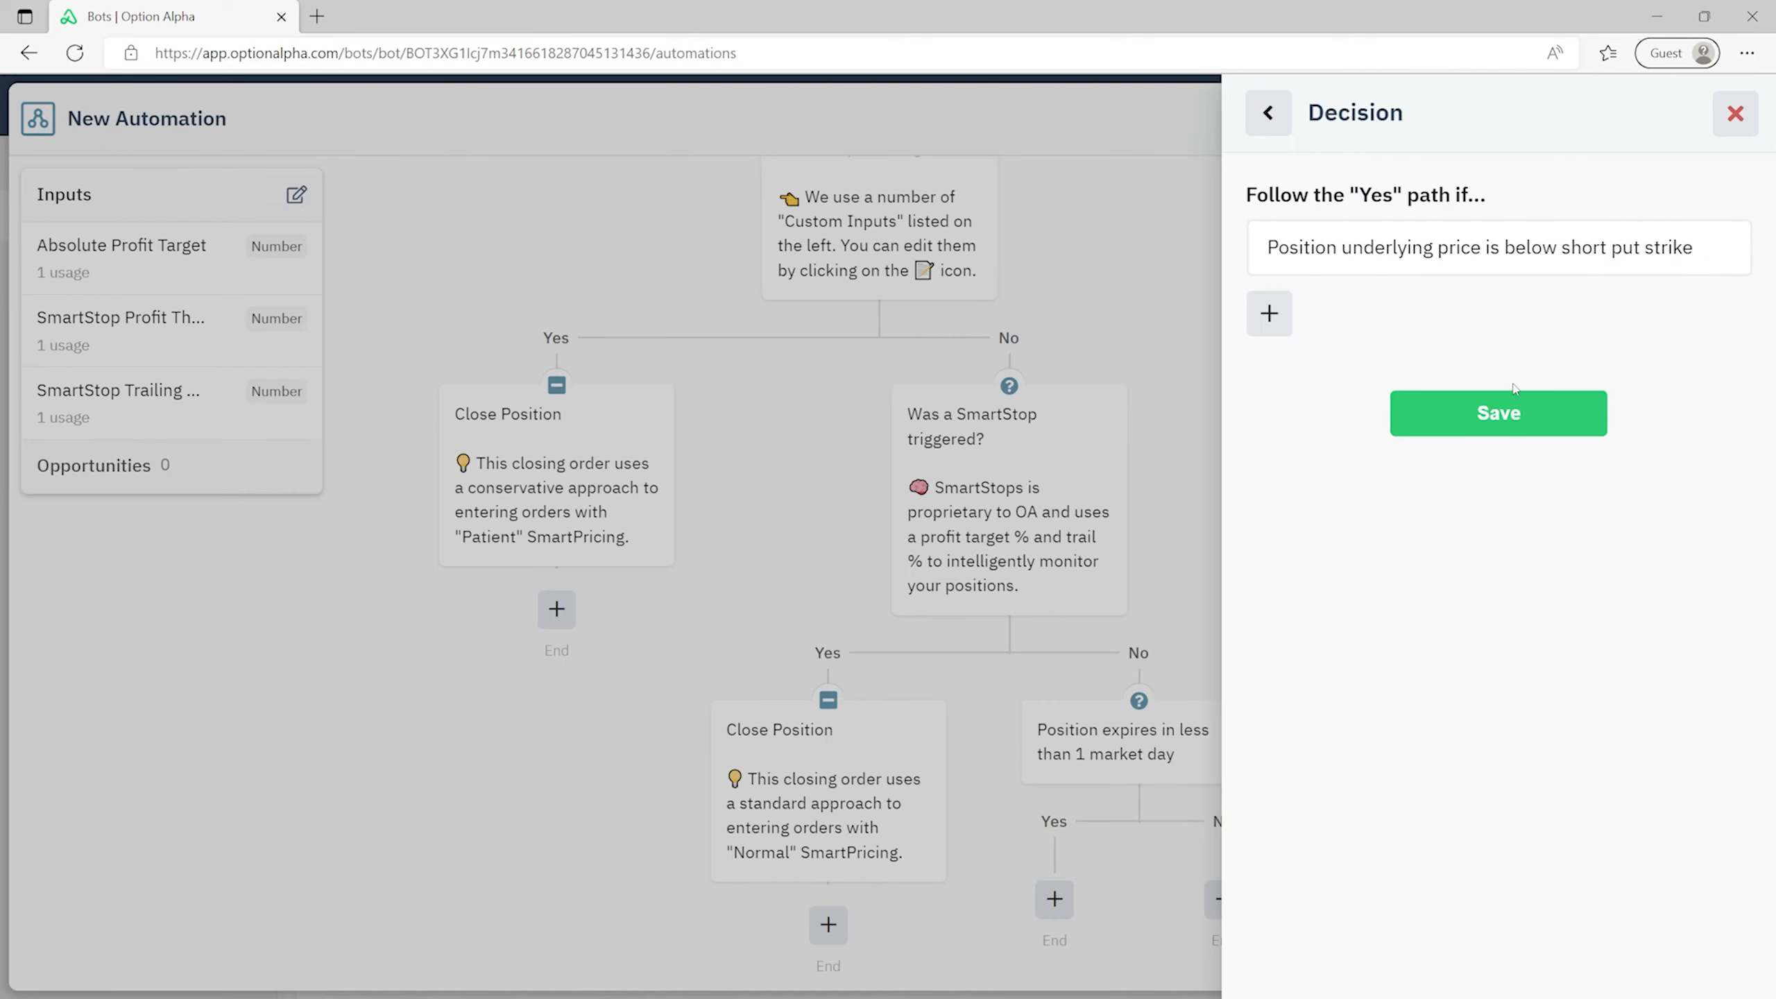
pyautogui.click(1513, 430)
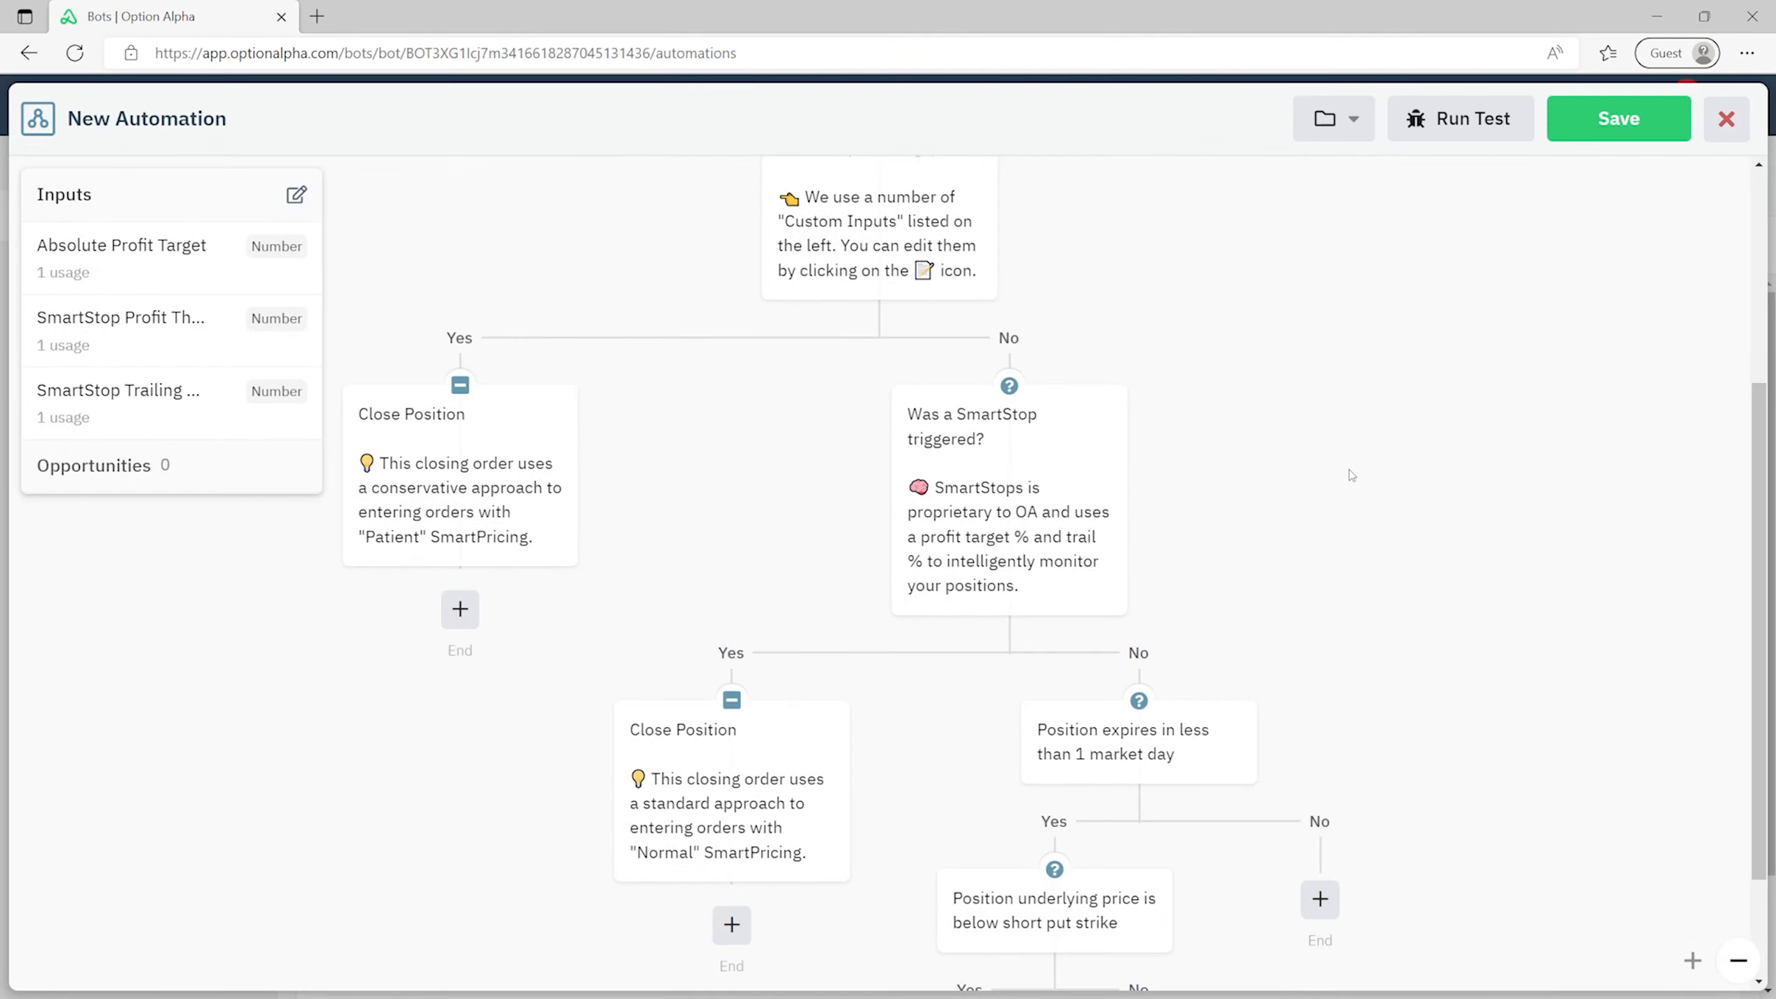
pyautogui.scroll(-2, 1351, 476)
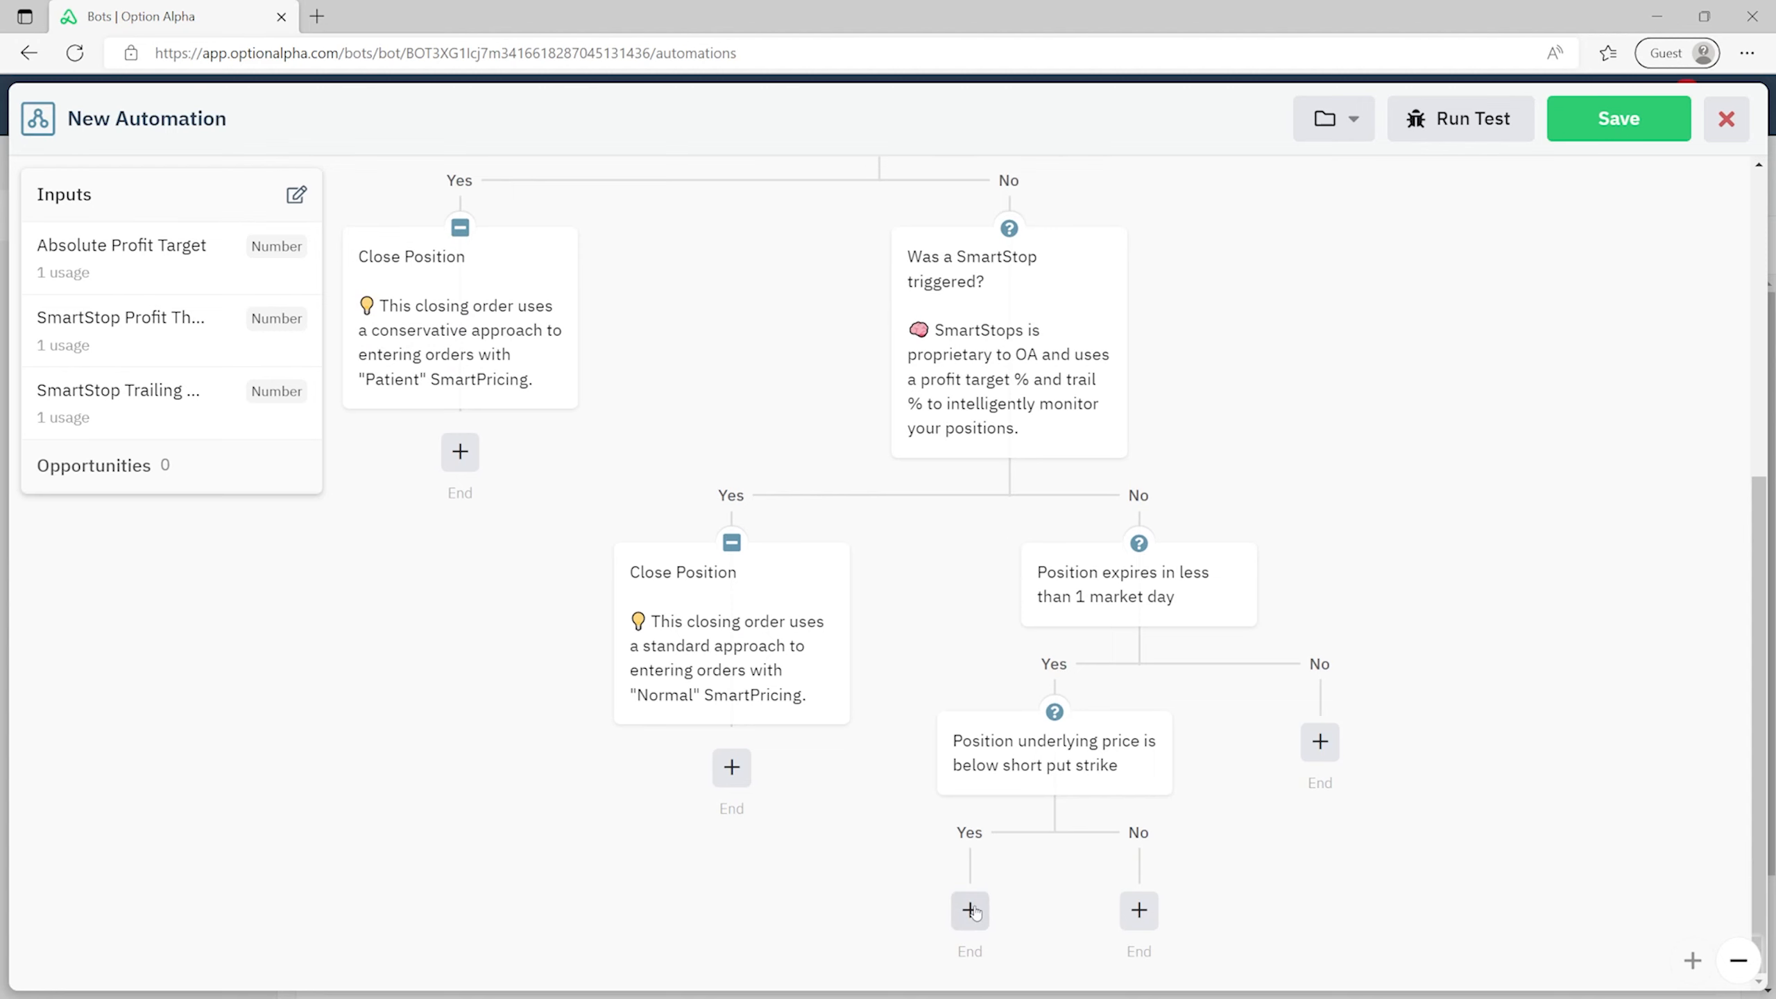
pyautogui.click(970, 910)
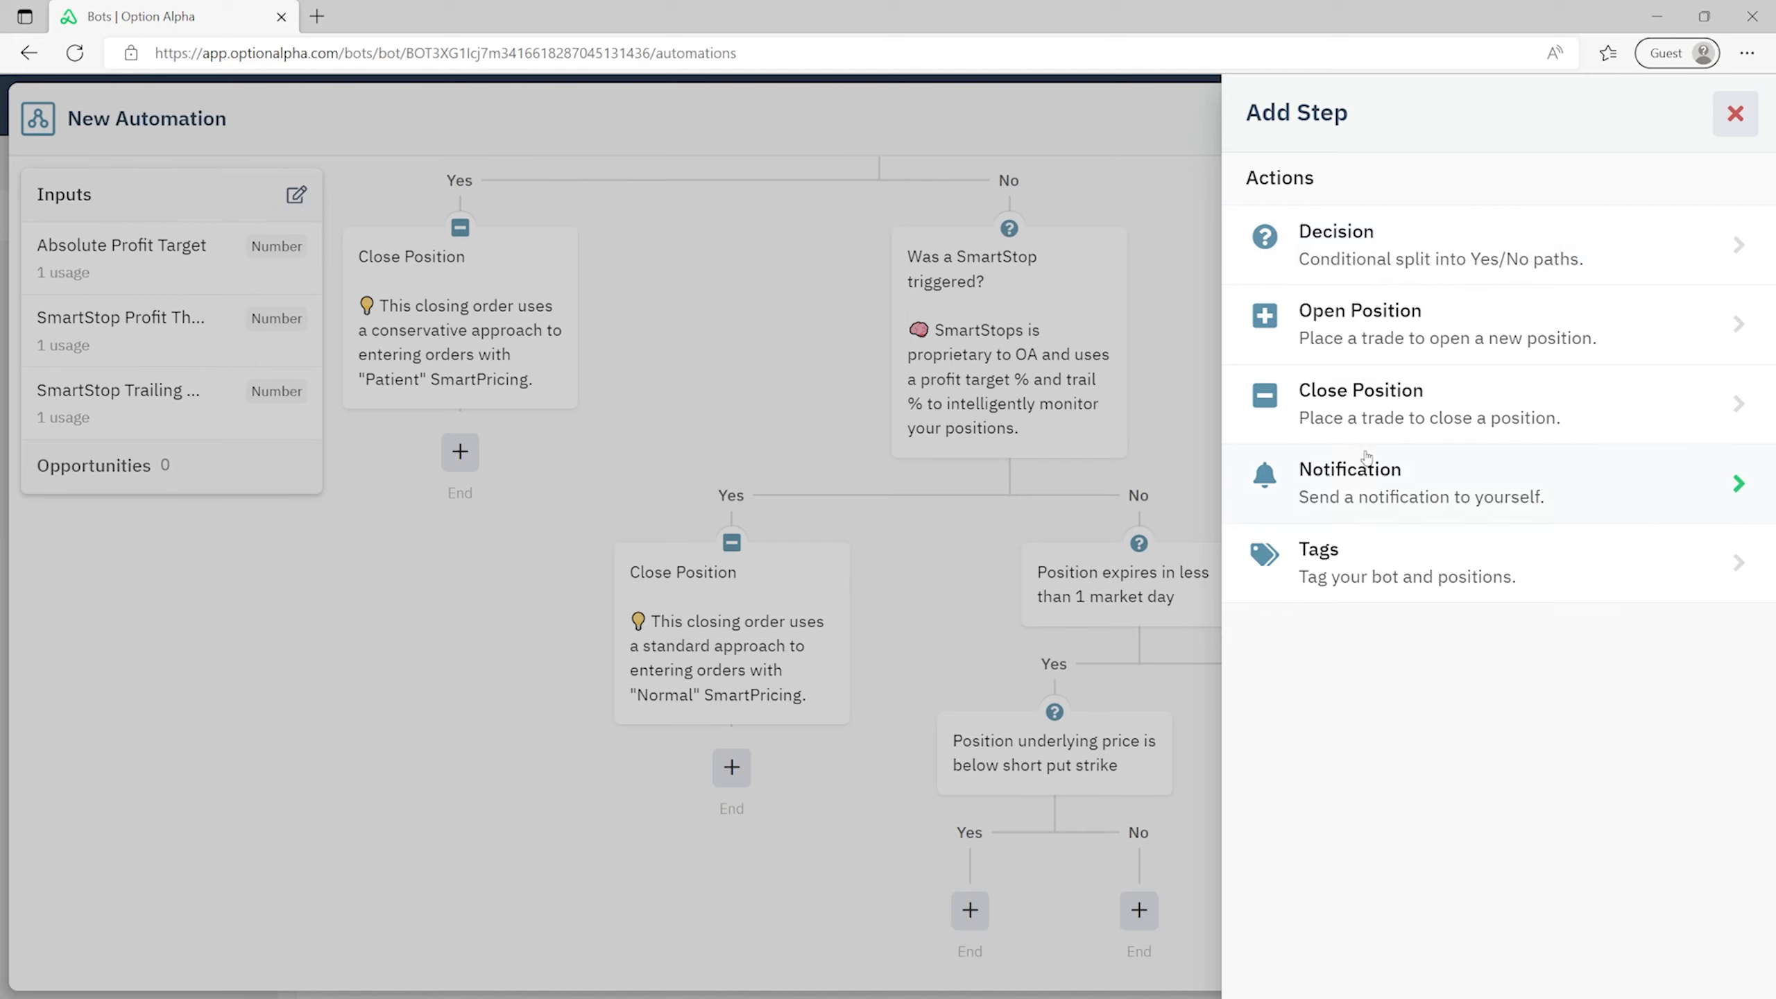
# - Close the looped Position with Speedy SmartPricing on the below-short-put-strike Yes path
pyautogui.click(1366, 410)
pyautogui.click(1514, 214)
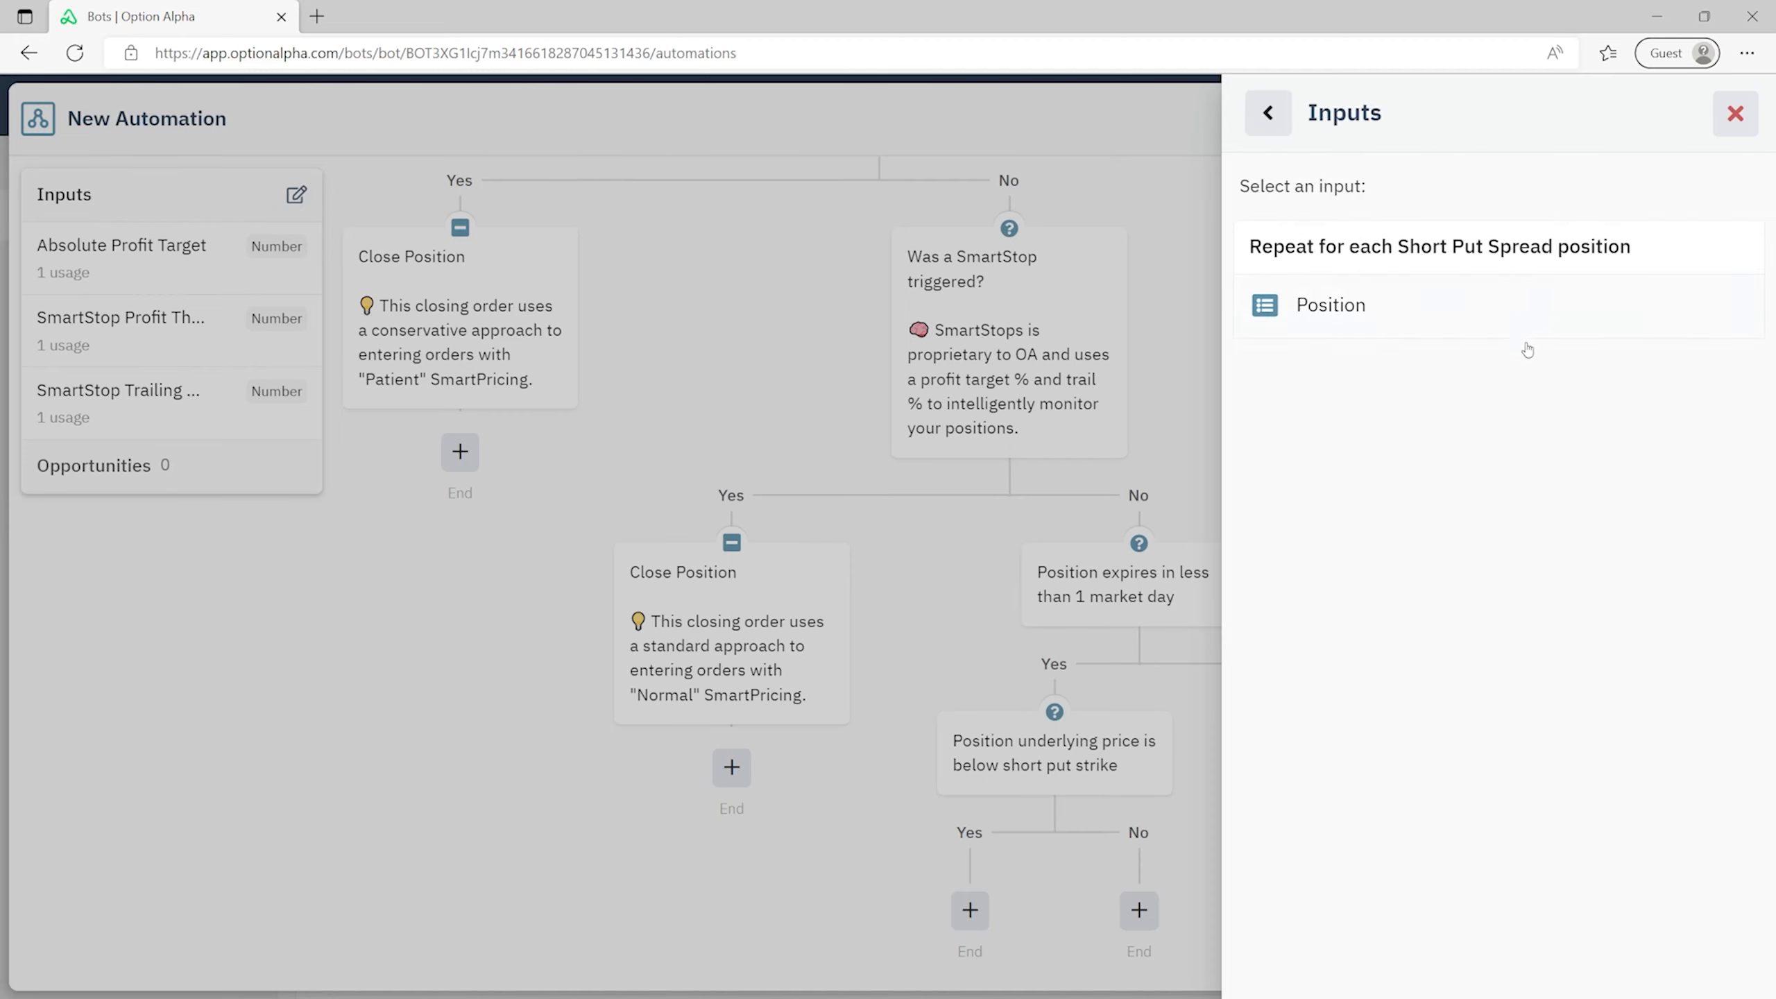
pyautogui.click(1374, 319)
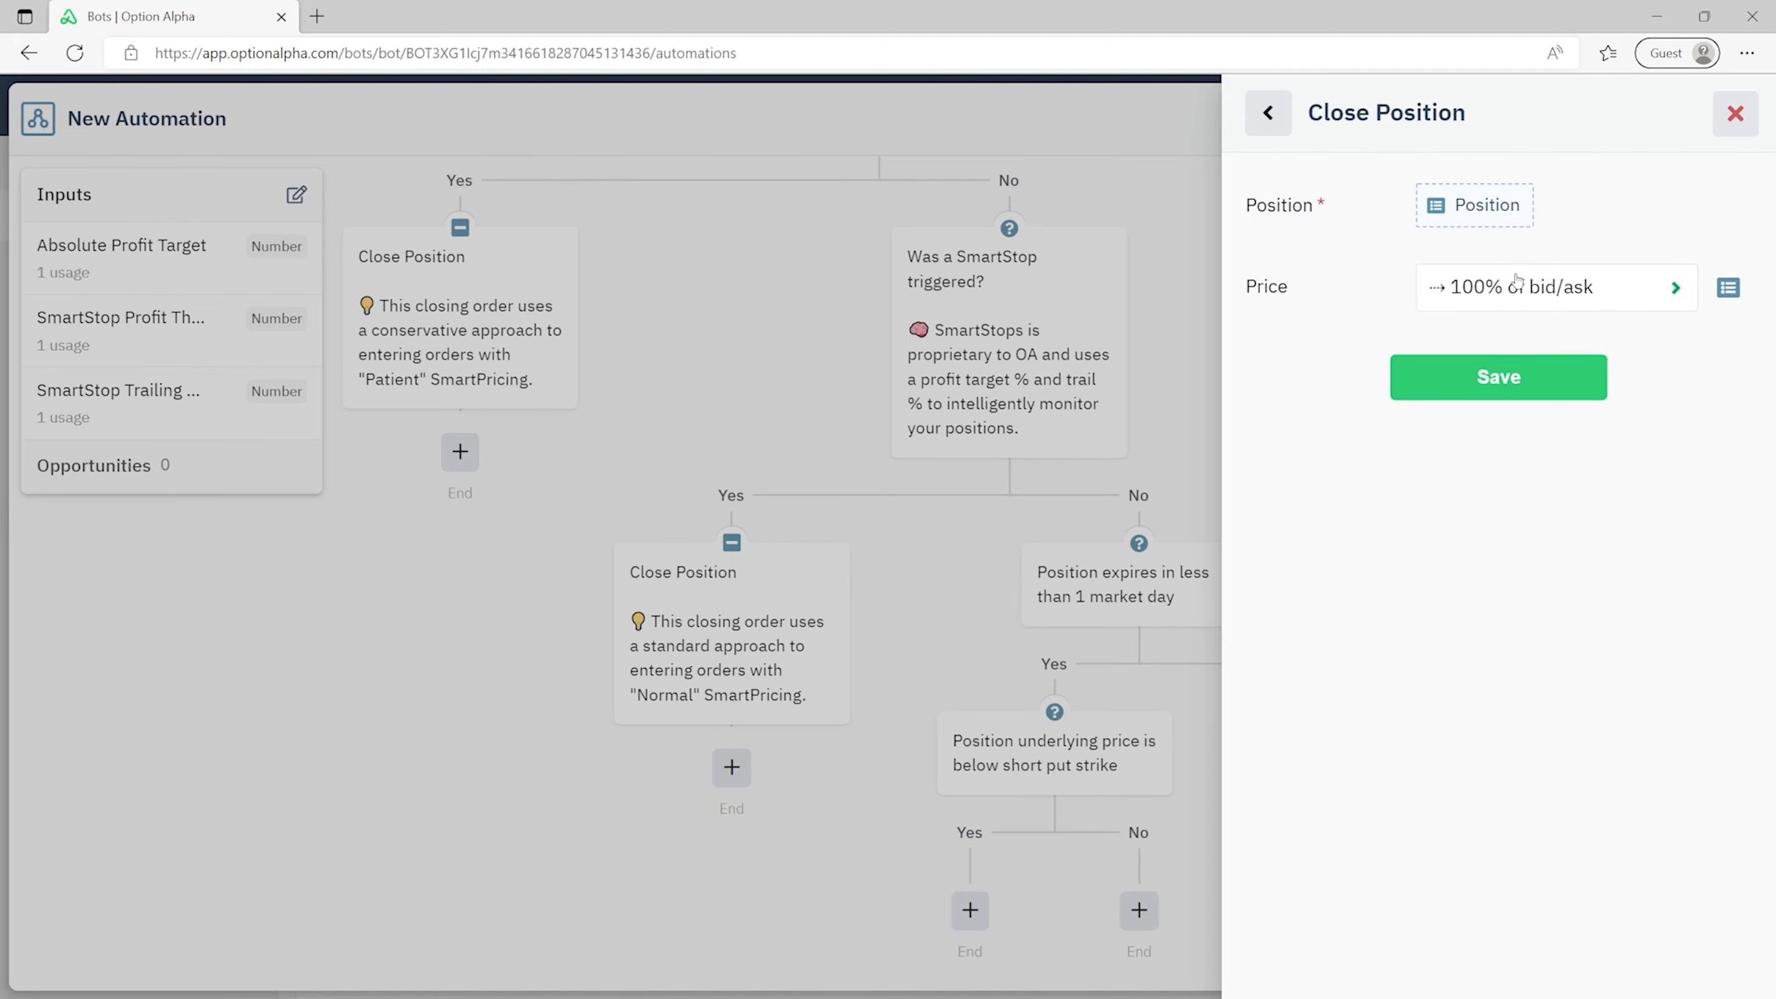
pyautogui.click(1516, 283)
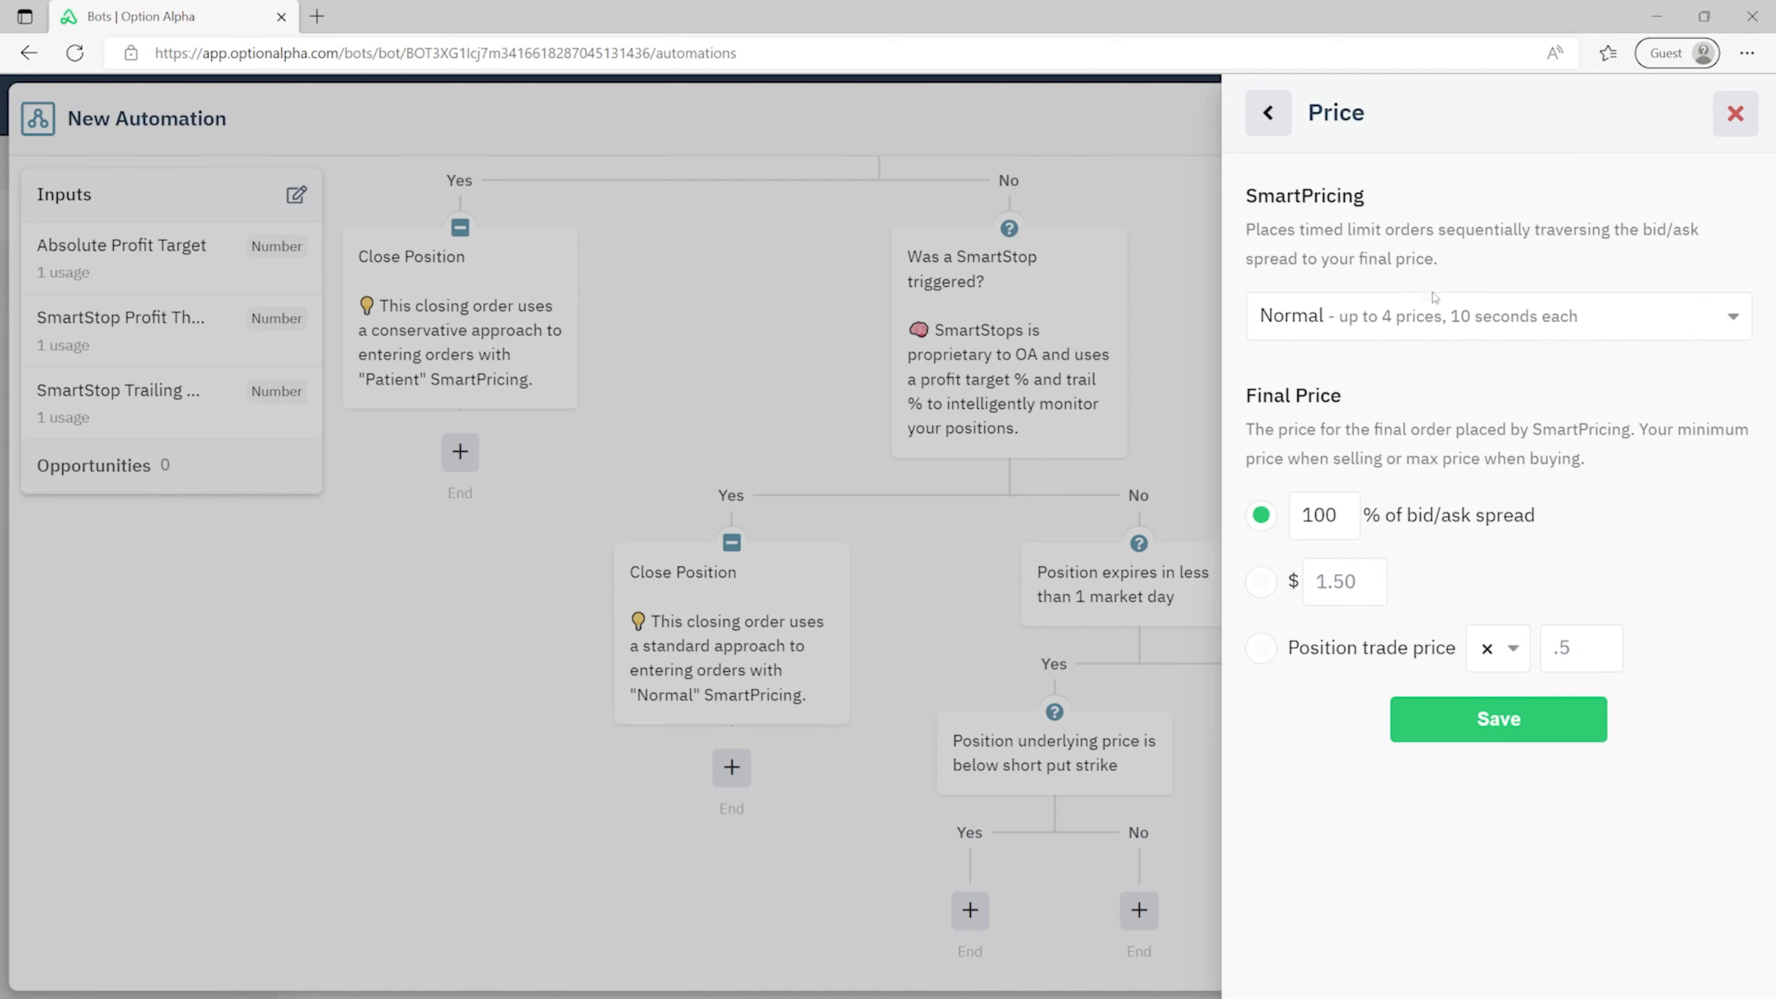
pyautogui.click(1331, 317)
pyautogui.click(1328, 404)
pyautogui.click(1479, 732)
pyautogui.click(1511, 400)
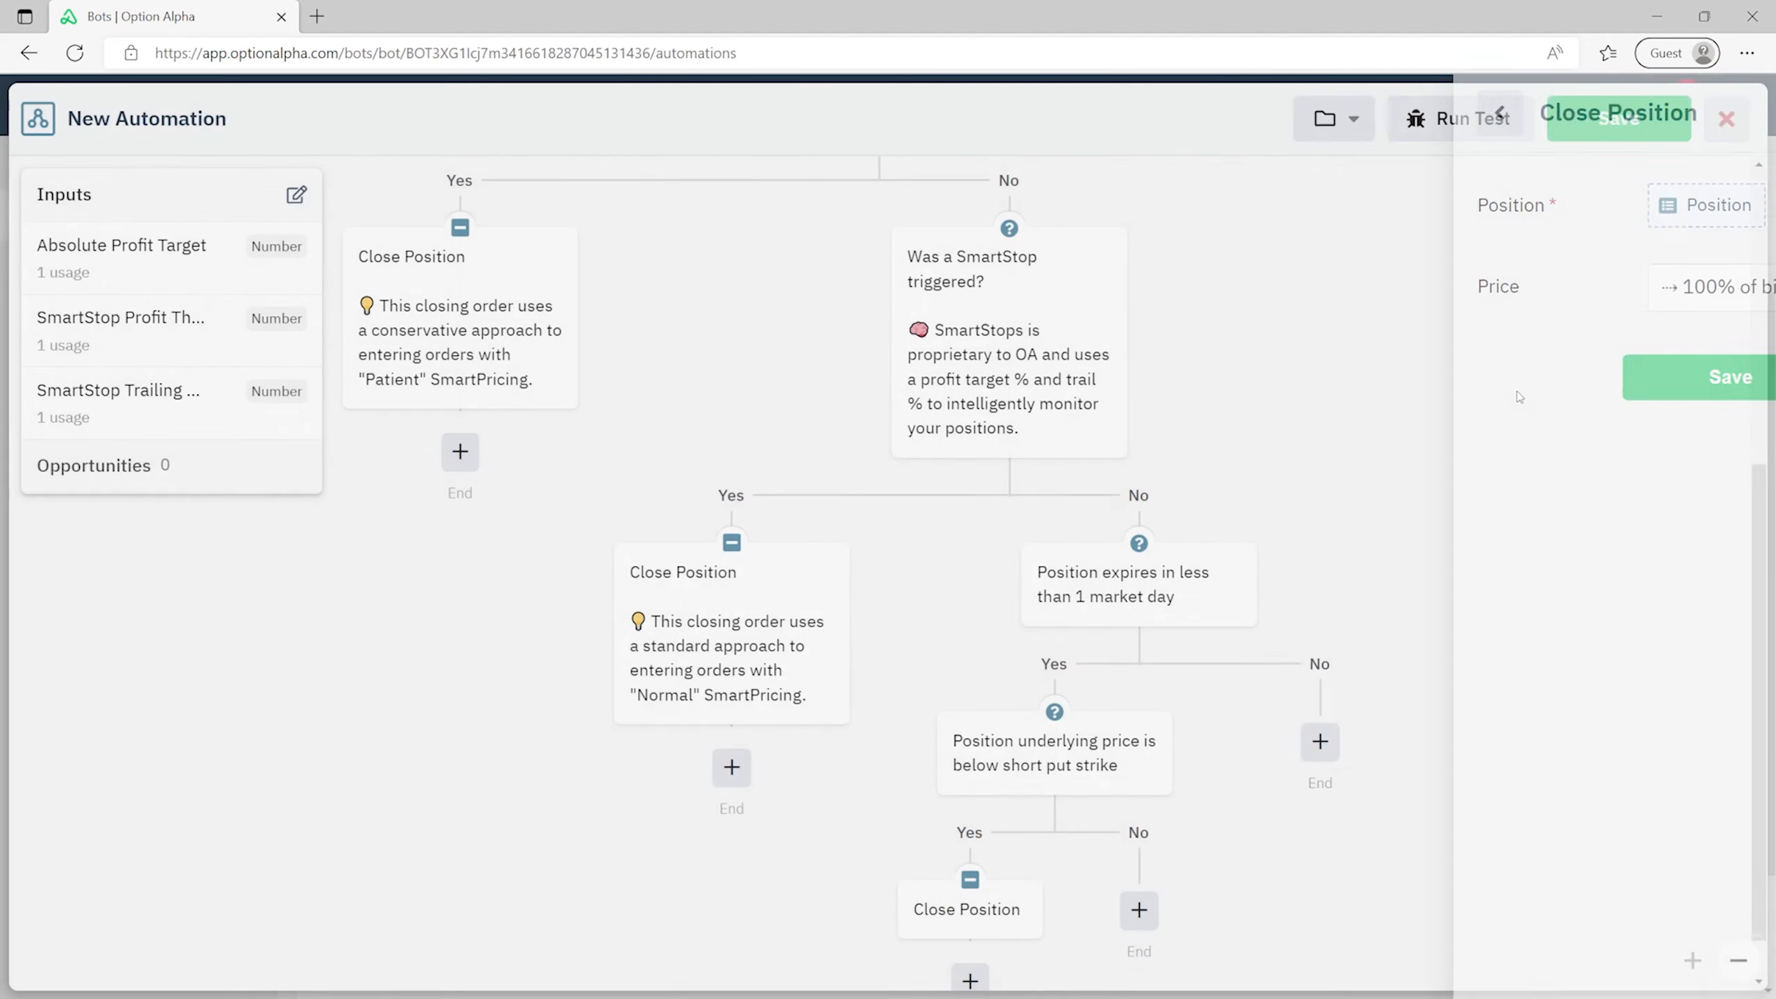
pyautogui.scroll(-1, 1359, 483)
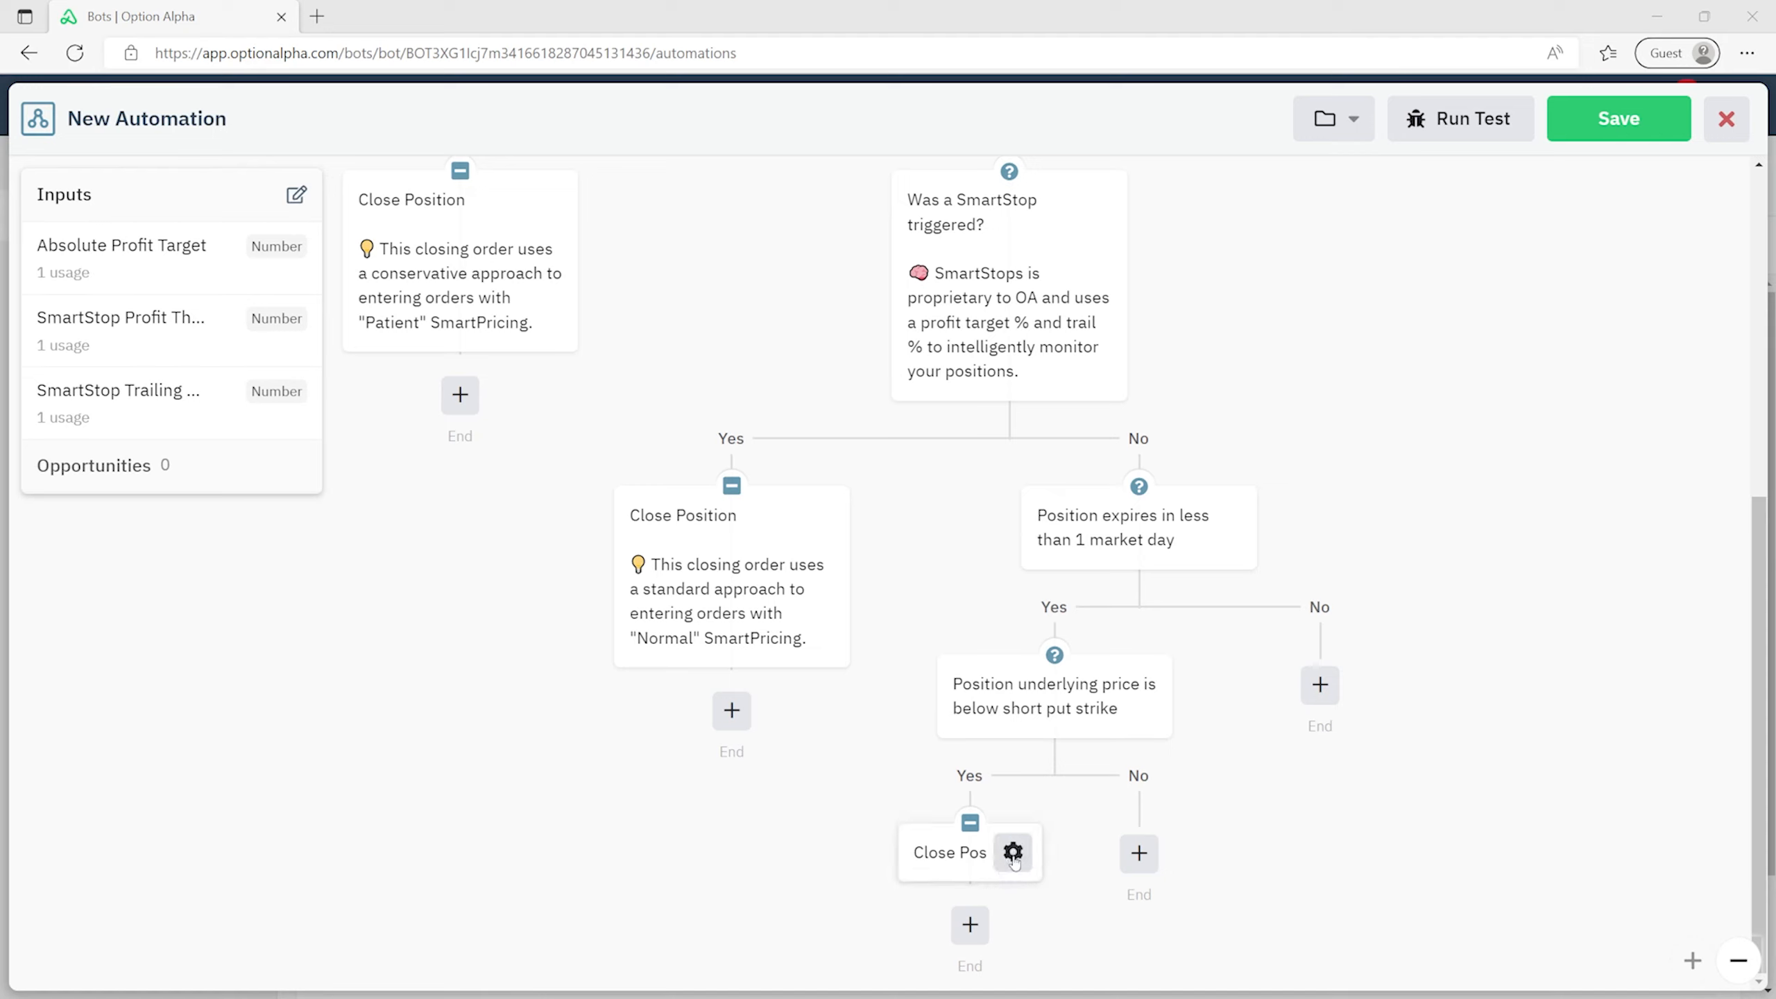
# - Caption the Speedy close step as the final aggressive closing order
pyautogui.click(1016, 853)
pyautogui.click(1076, 934)
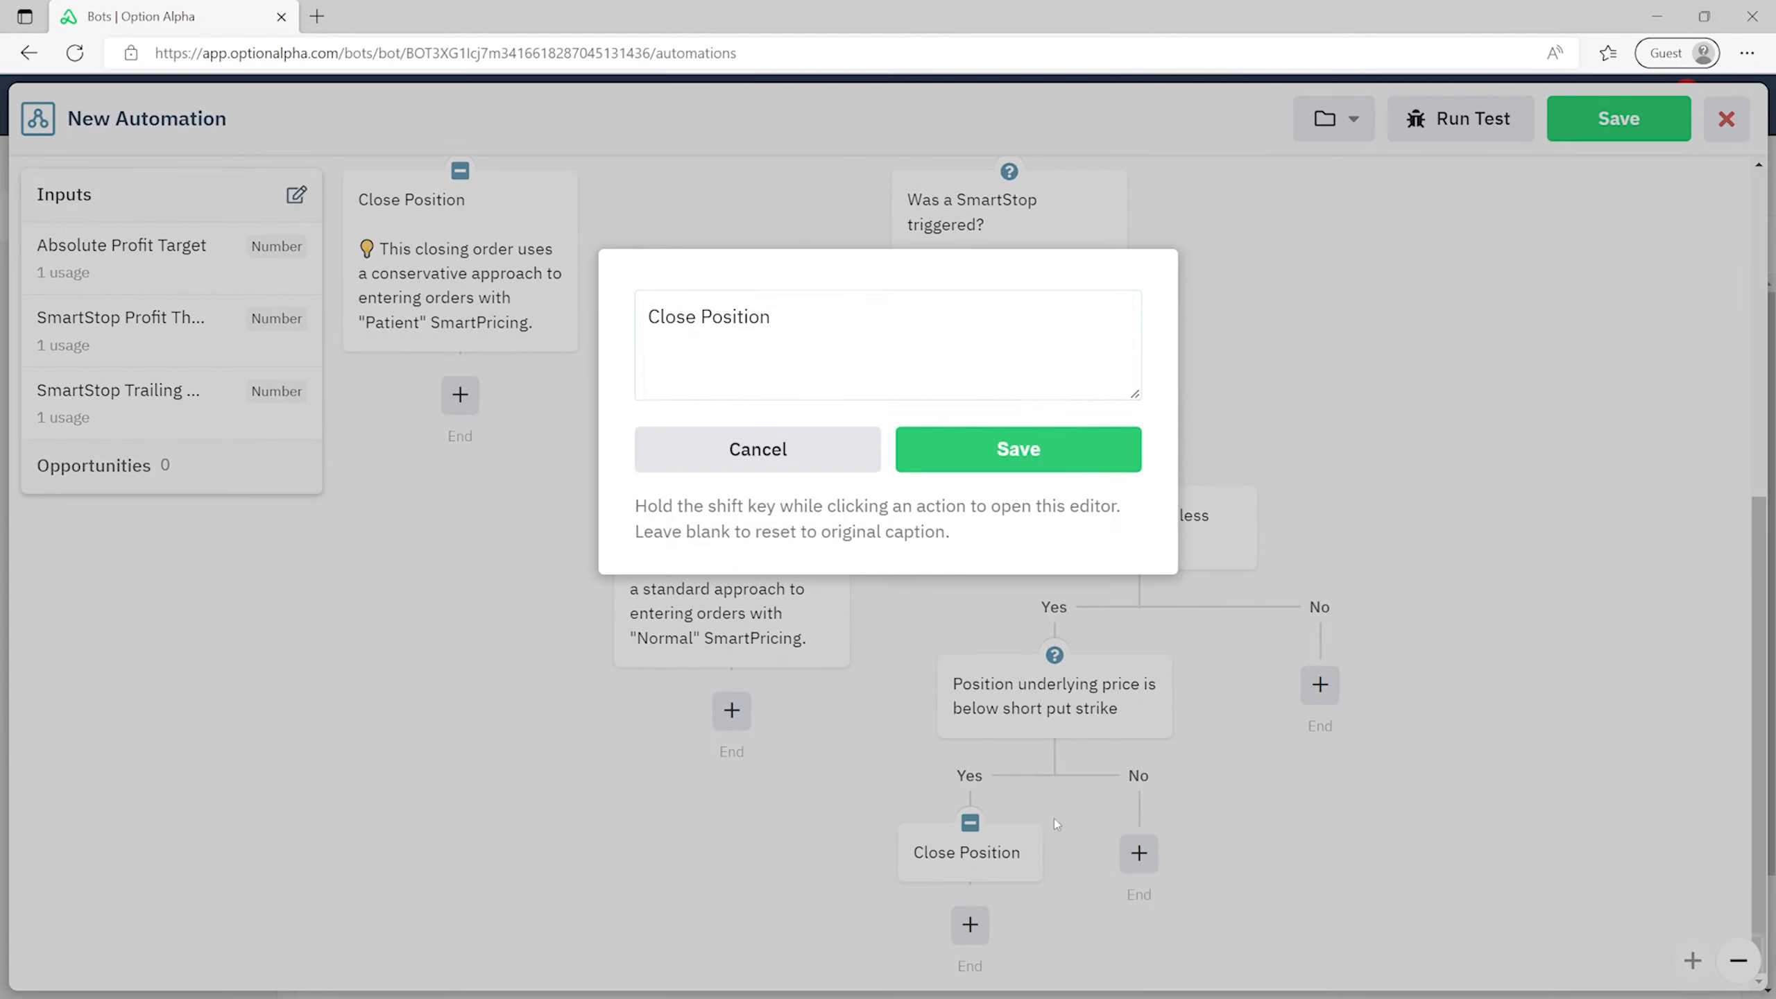
pyautogui.hotkey('ctrl', 'a')
pyautogui.write('💡This final closing order uses "Speedy" SmartPricing to aggressively close the position because it\'s being challenged. As always, these settings are 100% editable.')
pyautogui.click(981, 451)
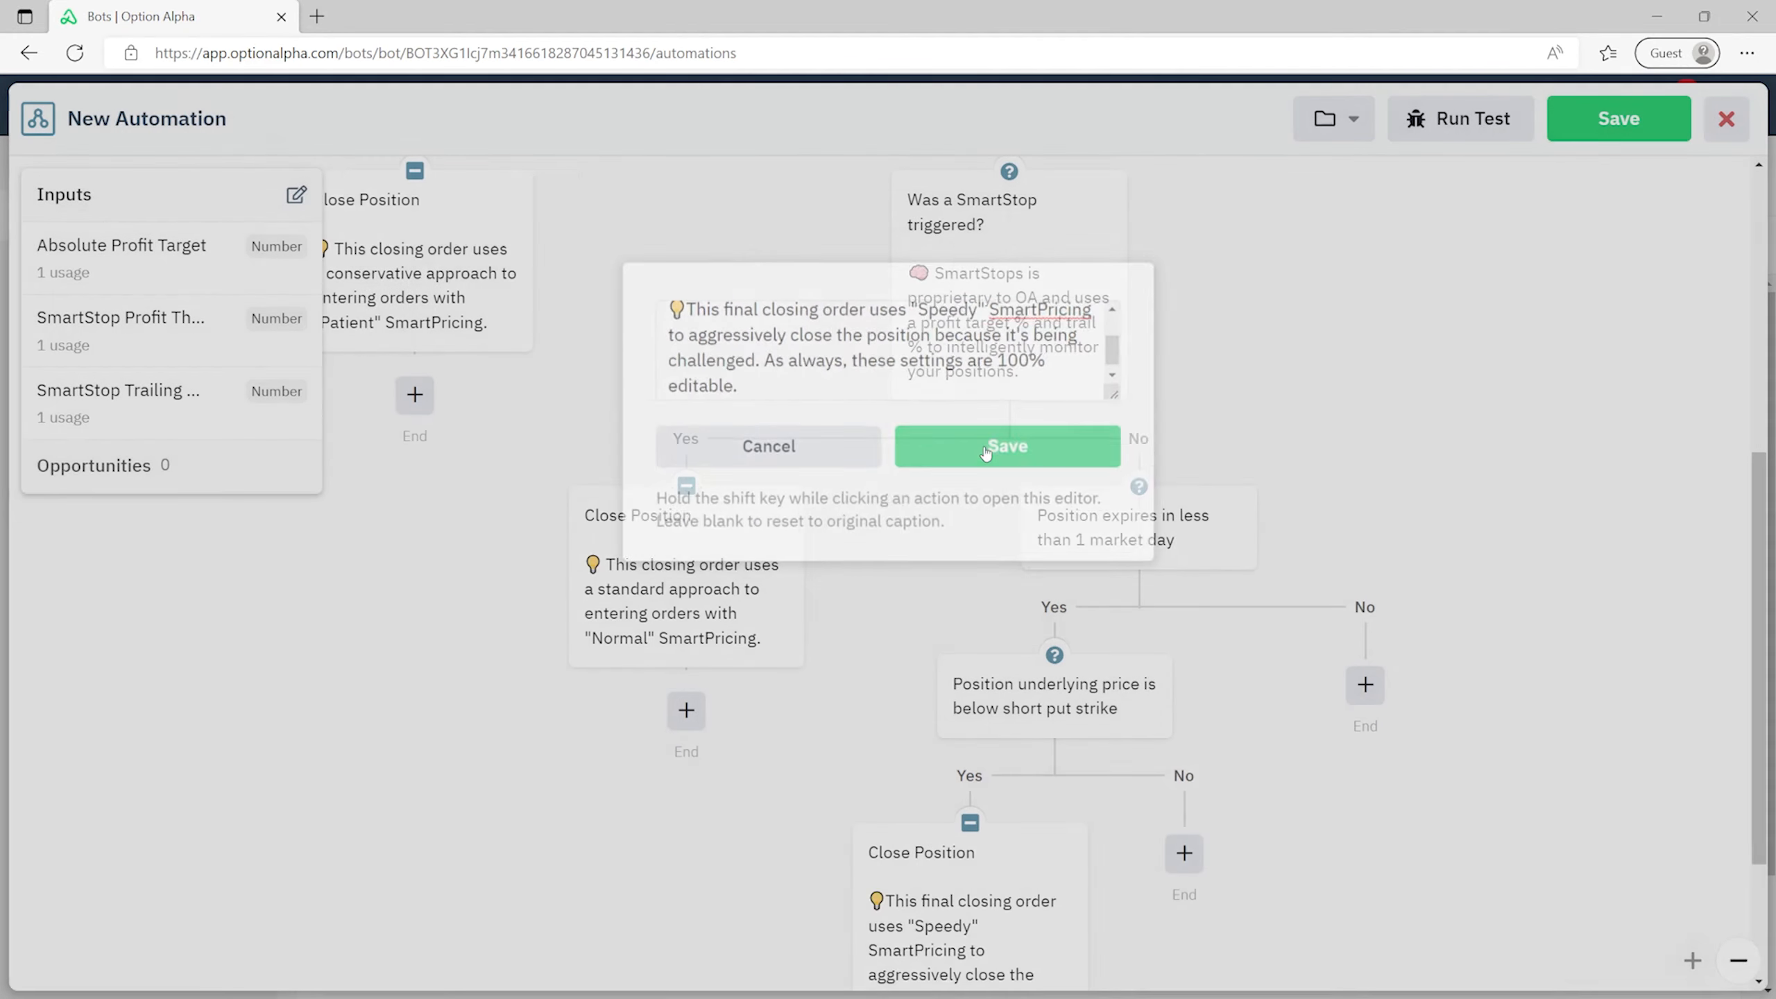
pyautogui.scroll(-3, 1371, 823)
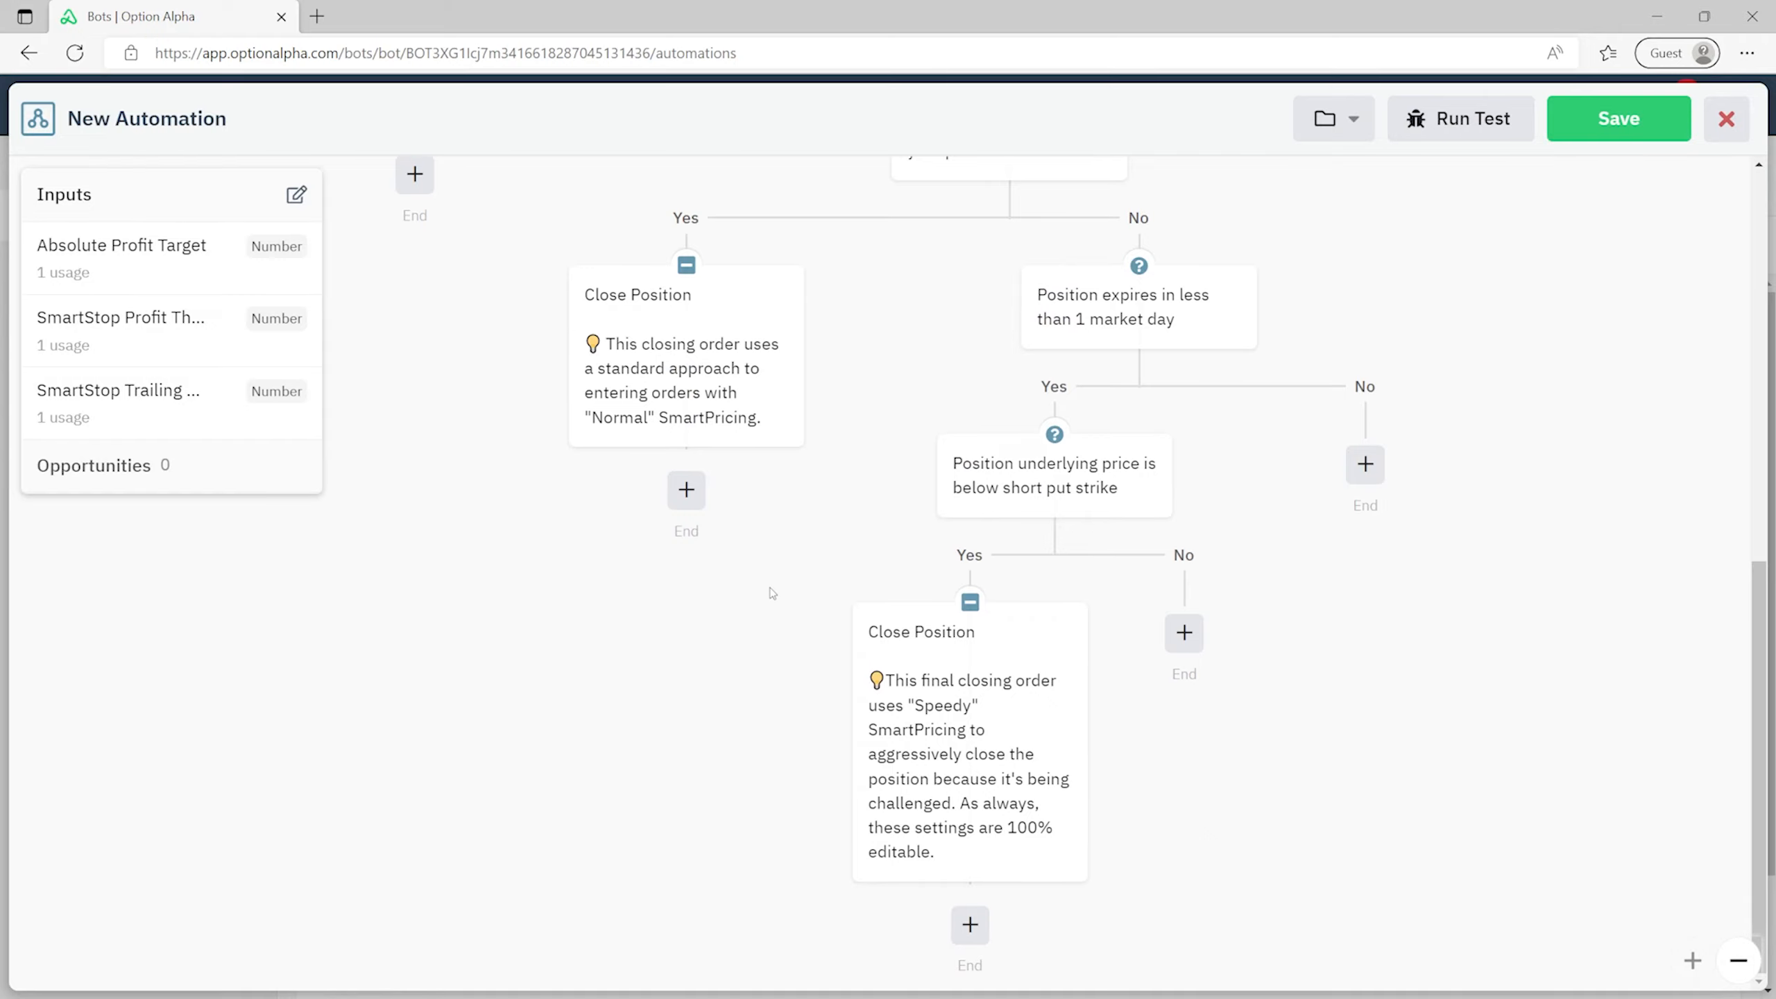
pyautogui.scroll(2, 708, 705)
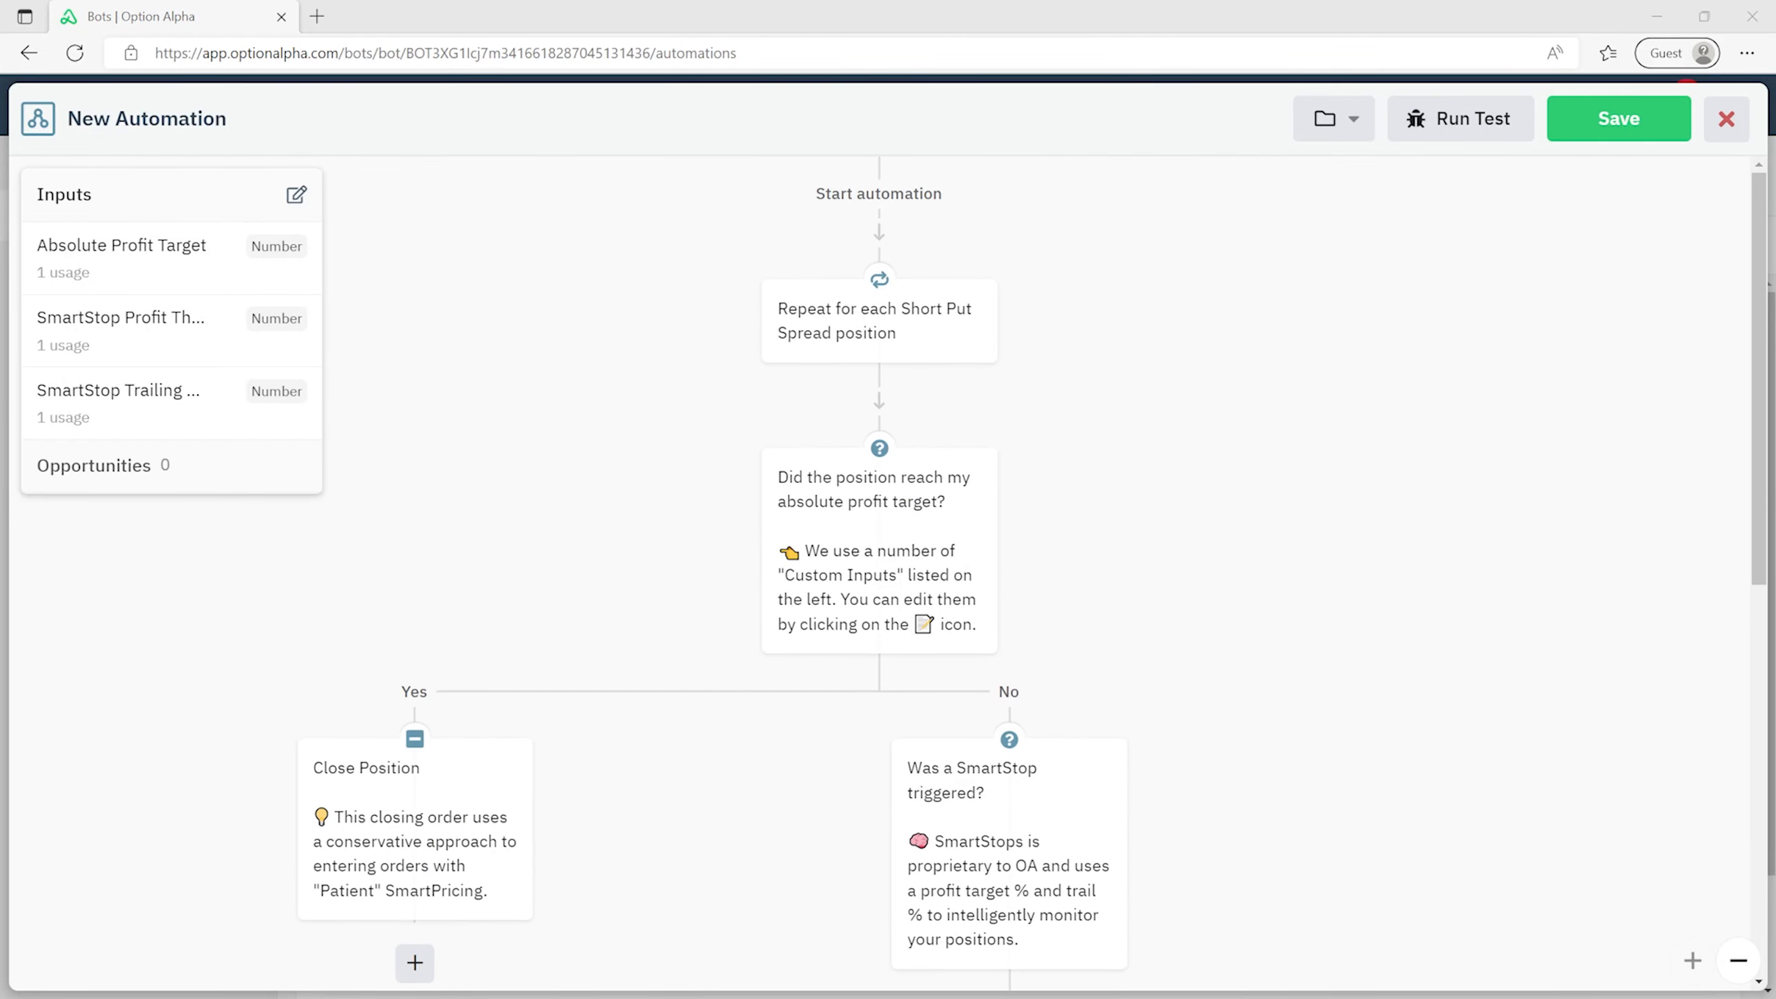
# - Save New Automation and reopen it from the Genesis 2.0 bot's Monitors list
pyautogui.click(1623, 113)
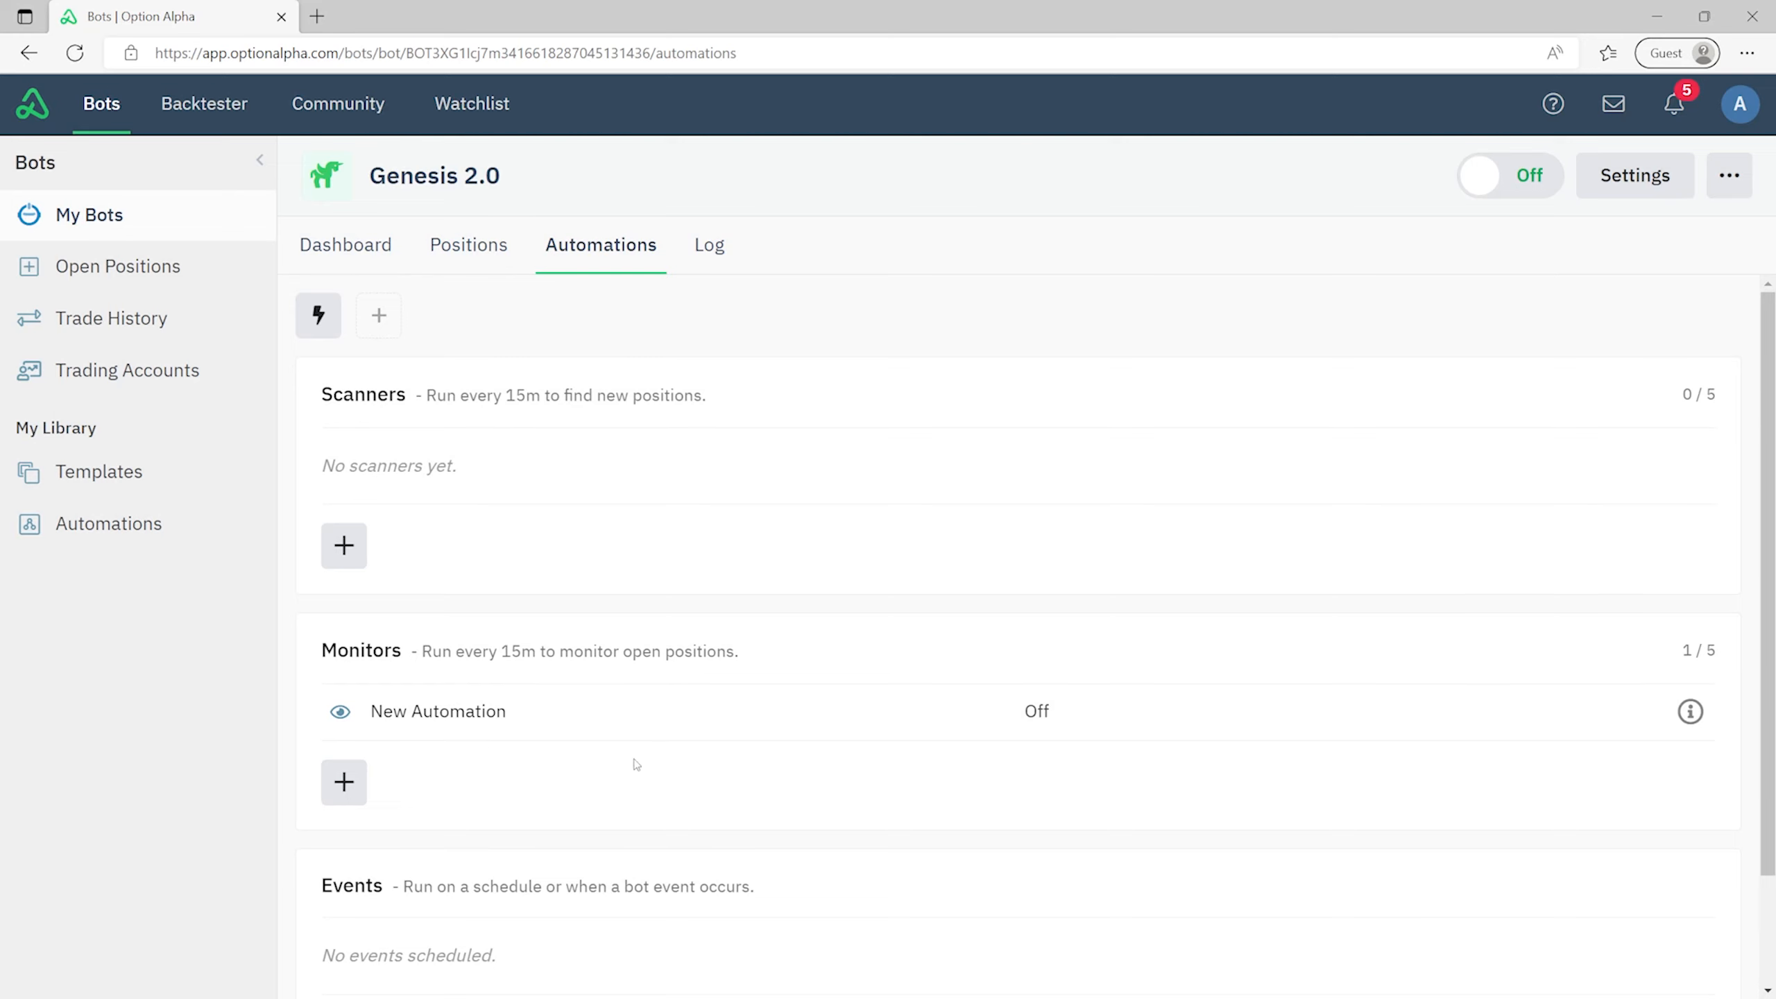
pyautogui.click(627, 728)
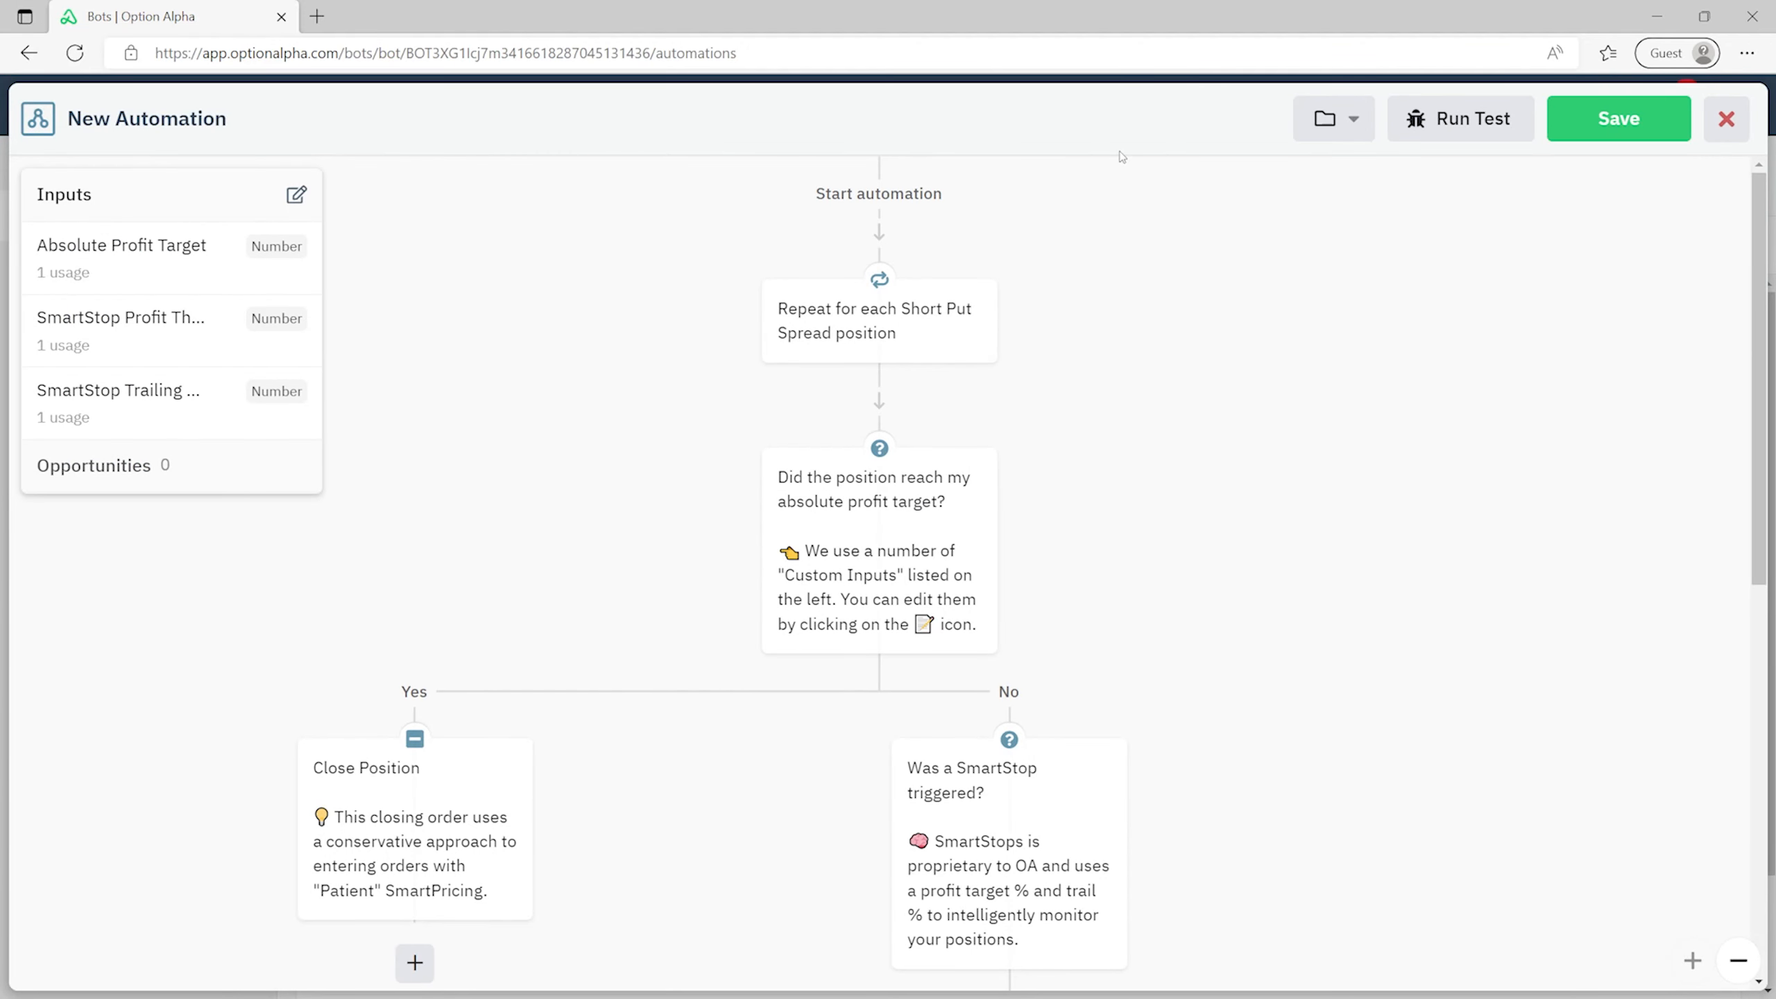
pyautogui.click(1727, 115)
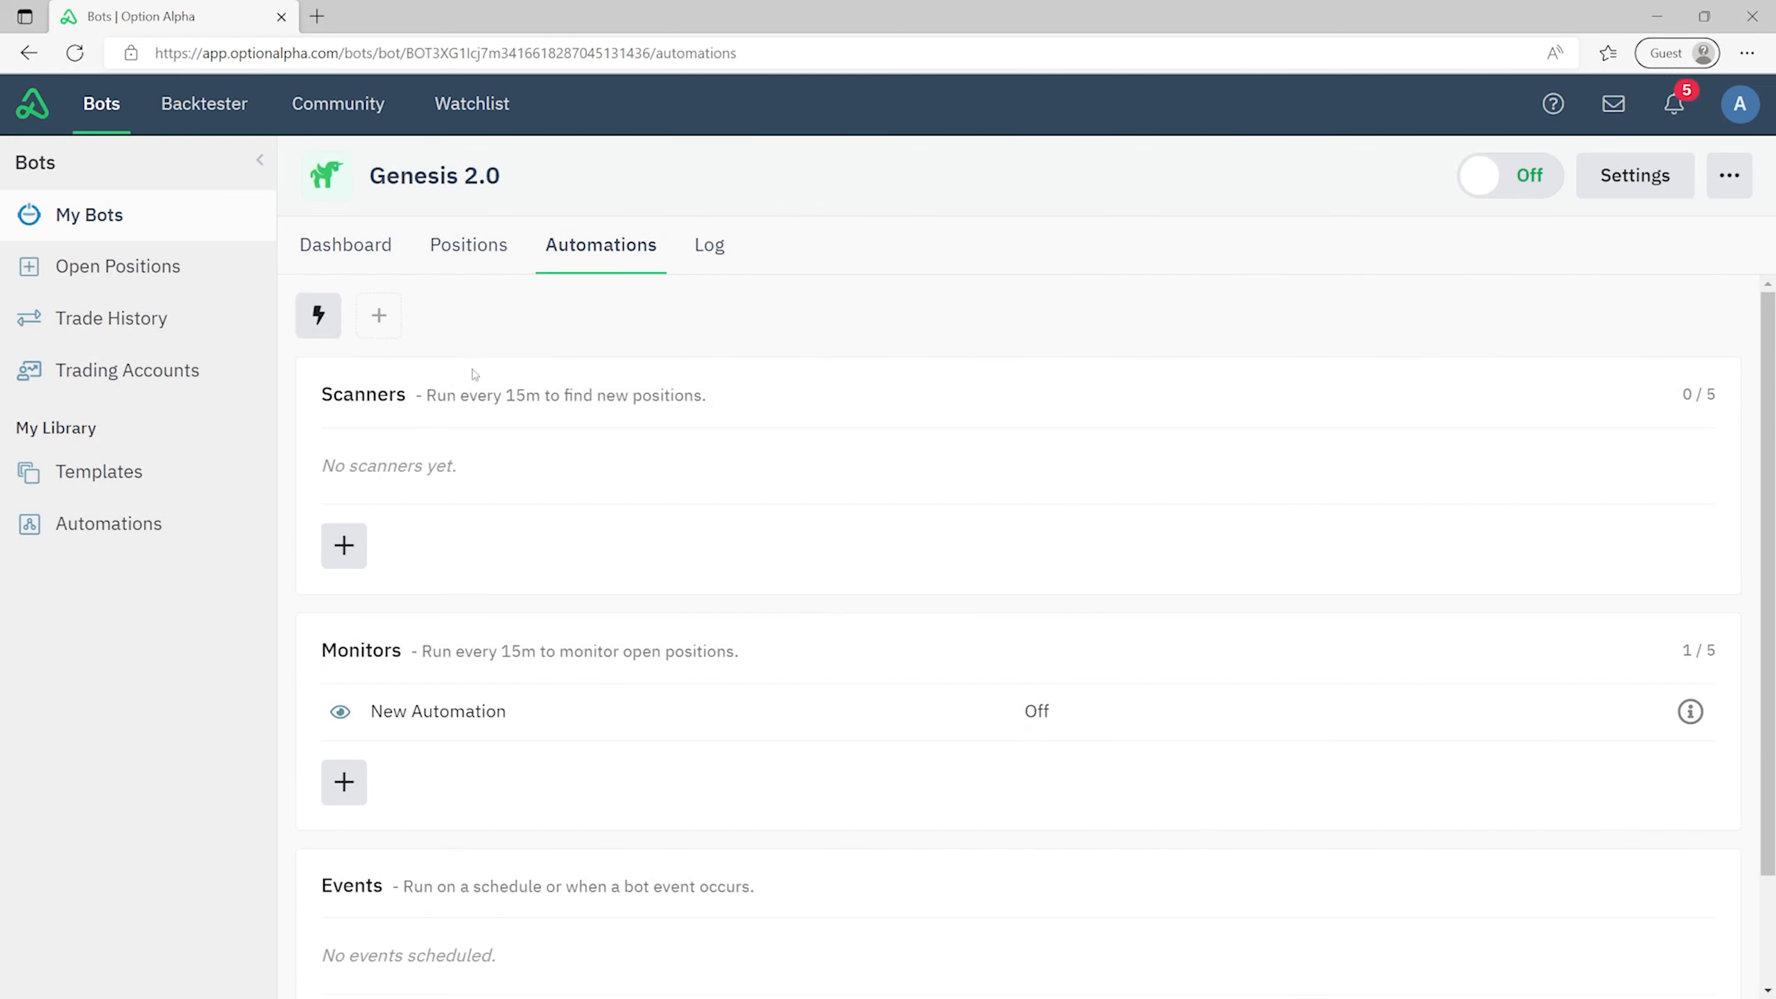
pyautogui.click(598, 731)
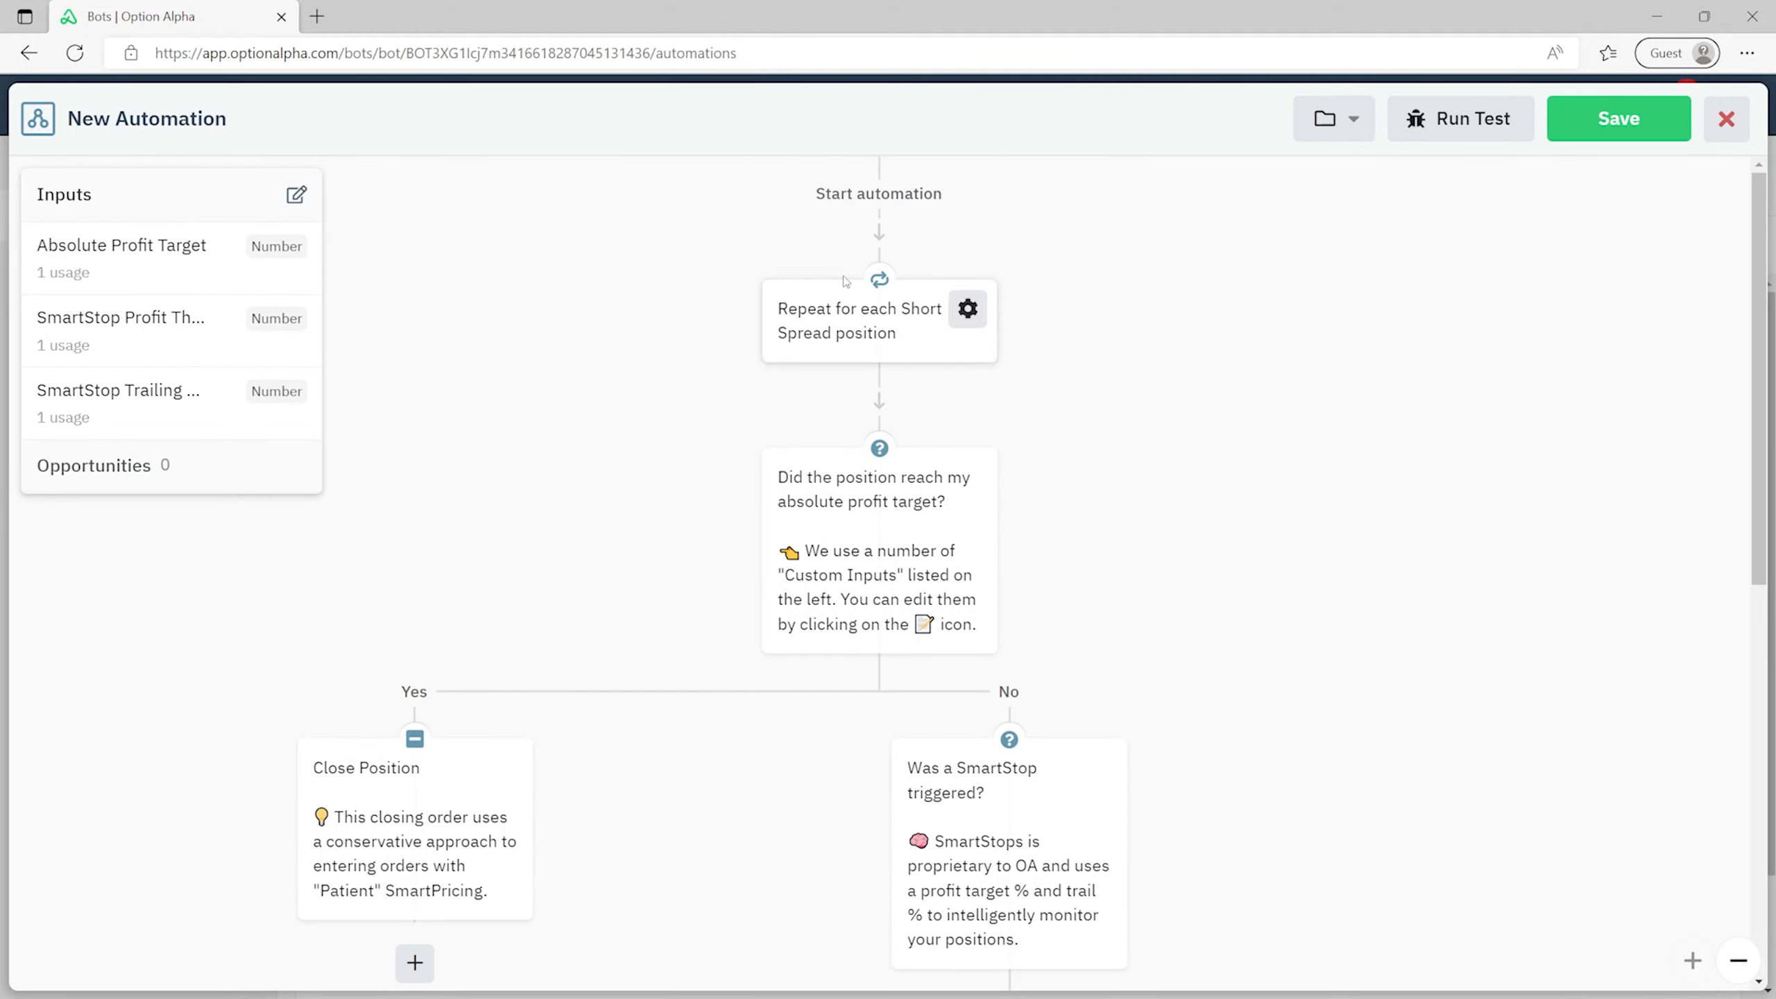
# - Scroll to the SmartStop decision and inspect its trailing condition
pyautogui.scroll(-2, 664, 332)
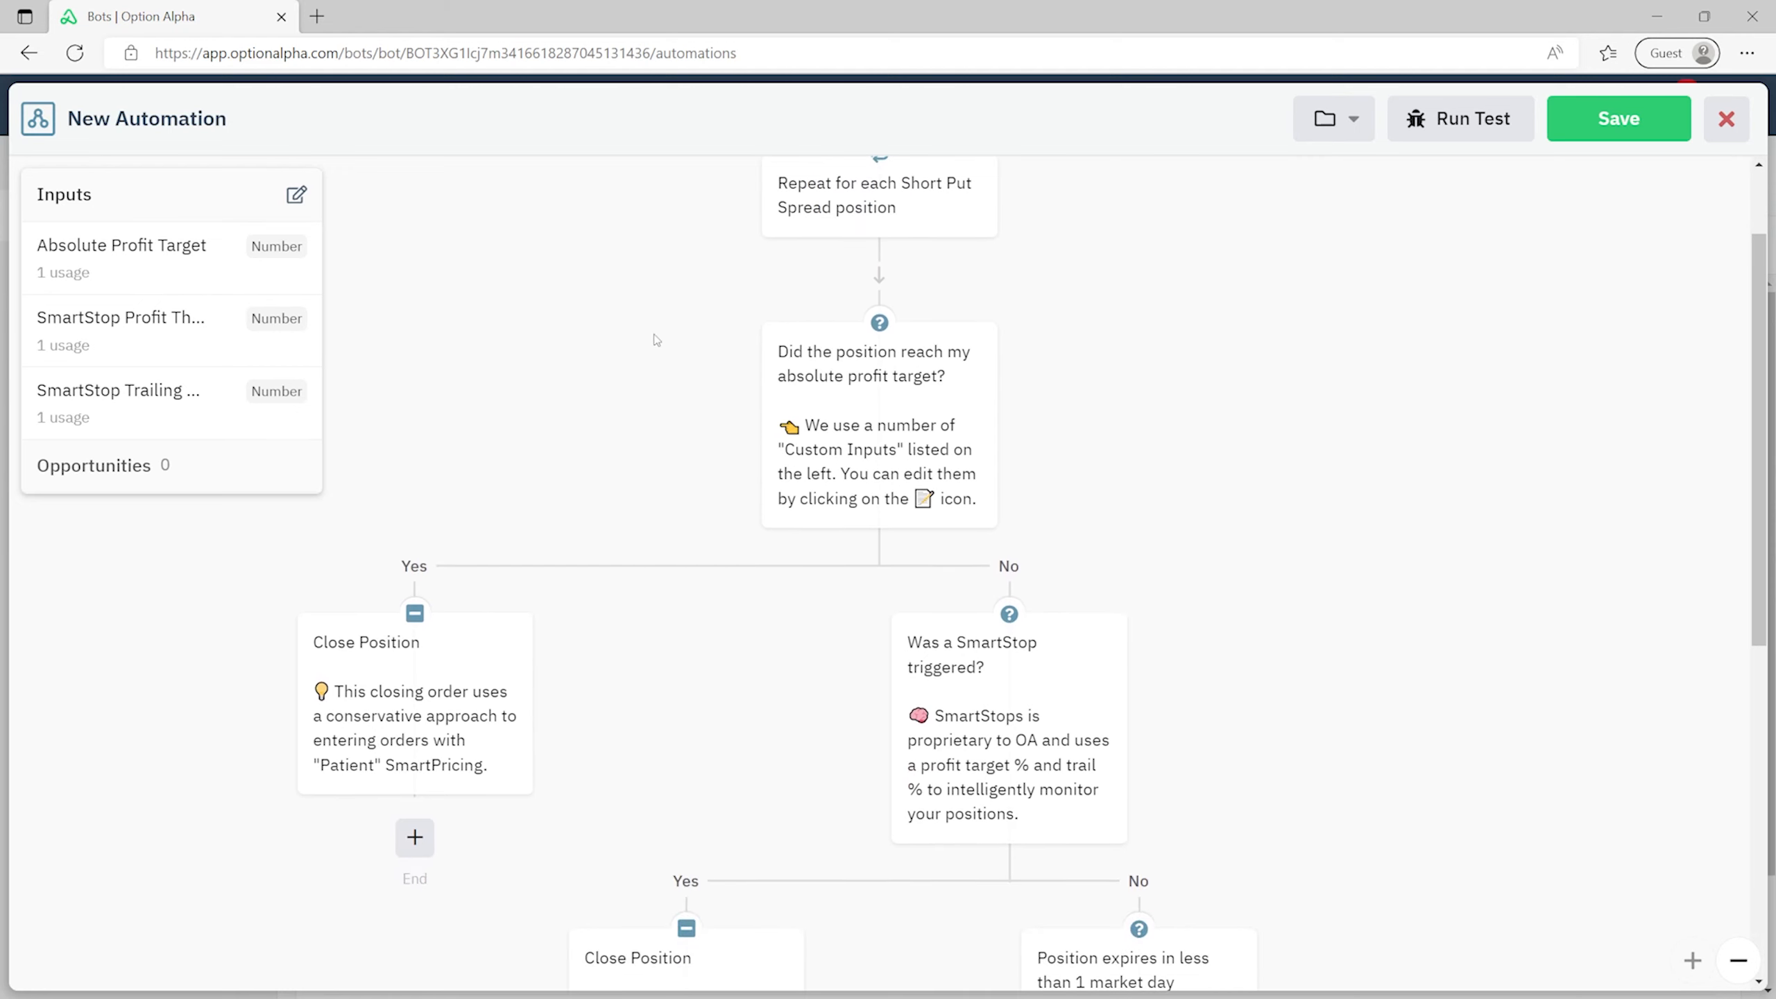
pyautogui.scroll(-2, 702, 378)
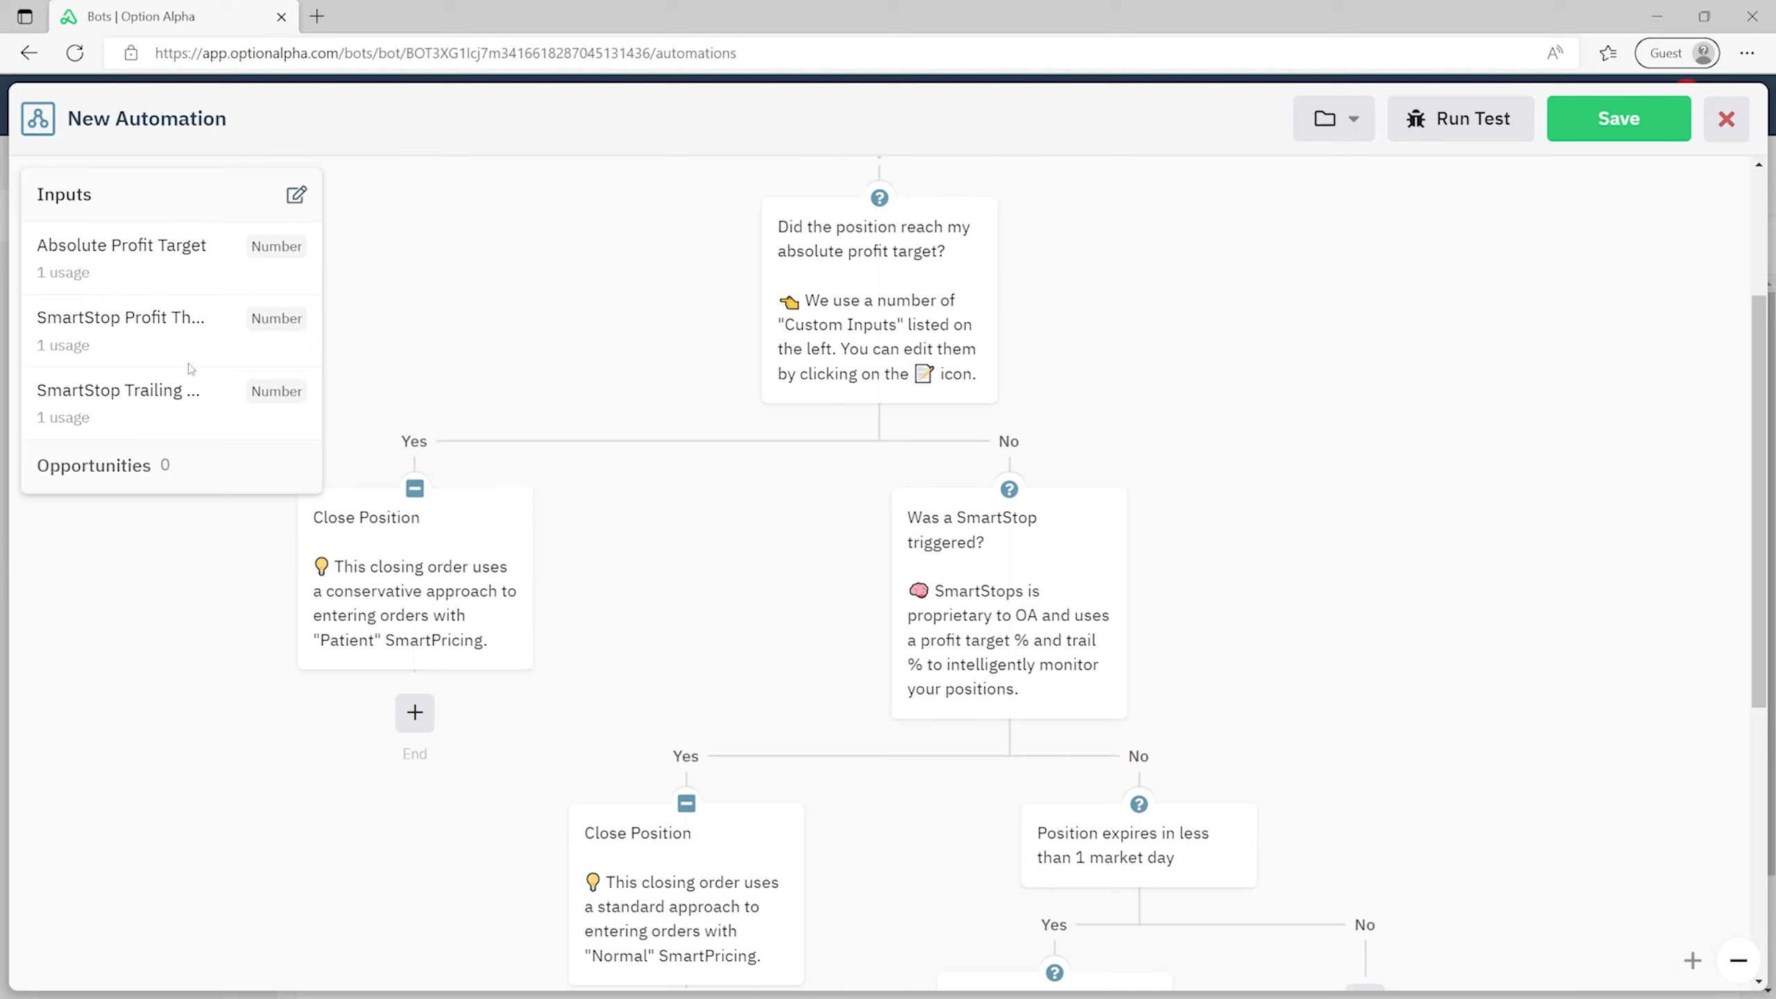
pyautogui.click(1062, 602)
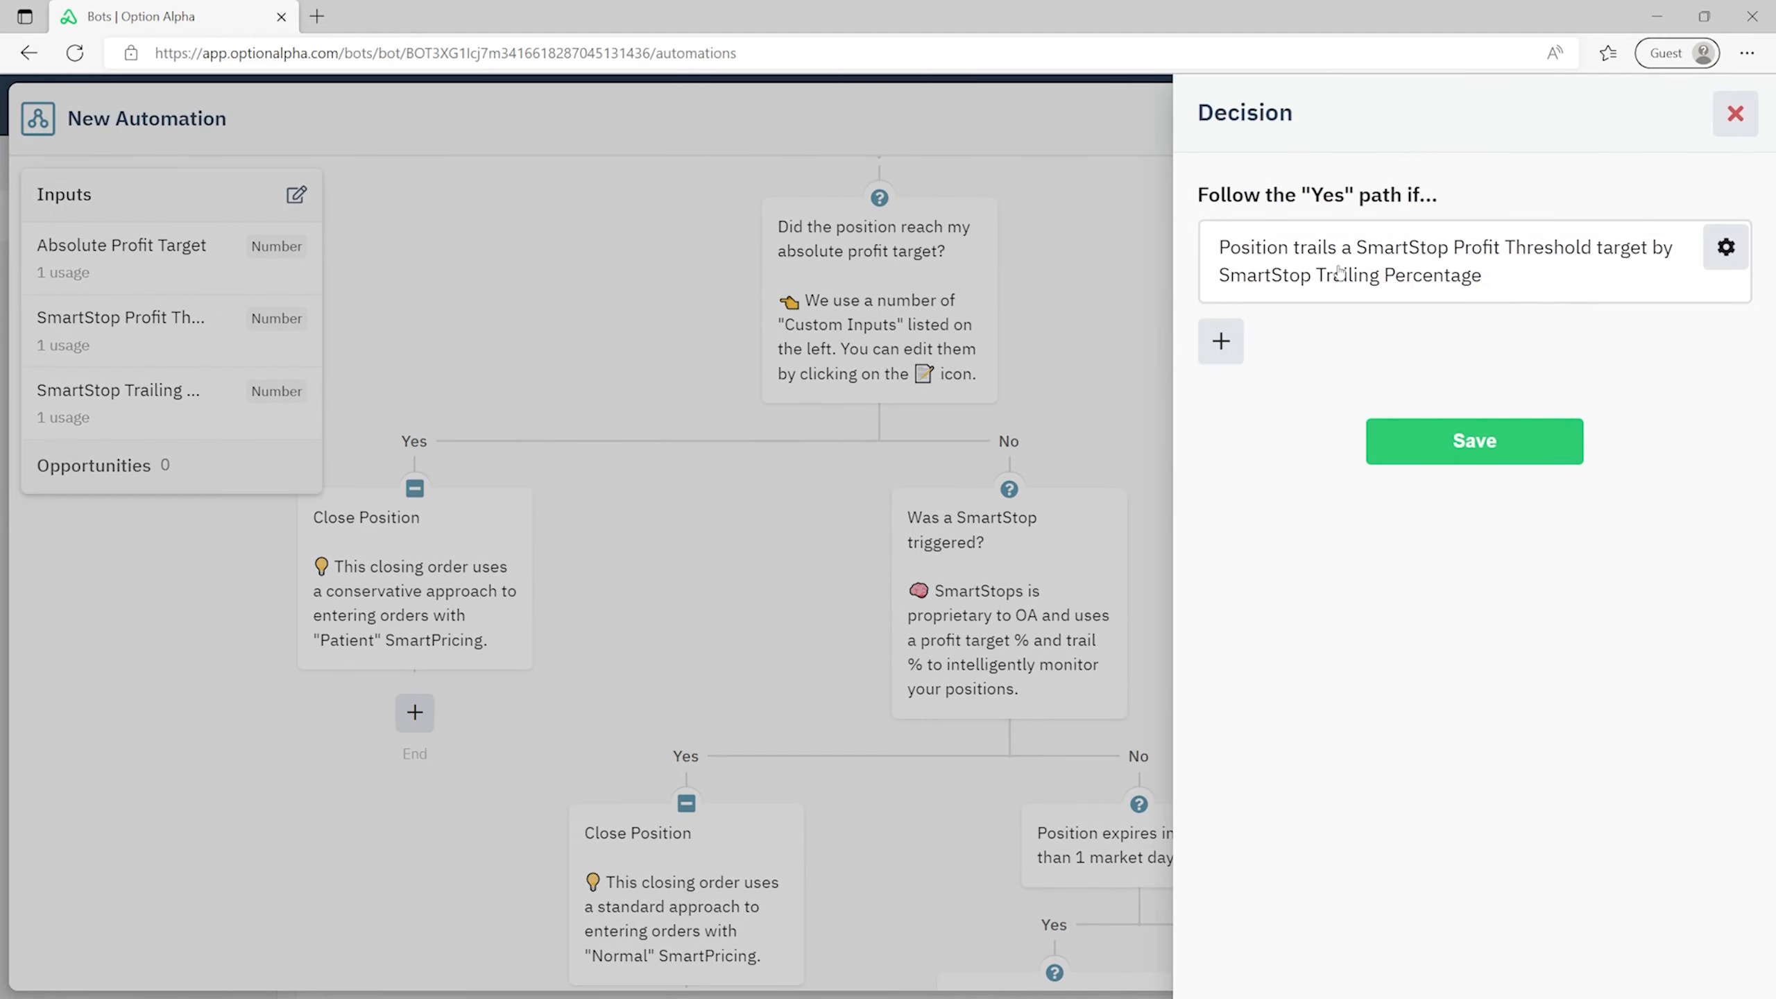
pyautogui.click(1727, 113)
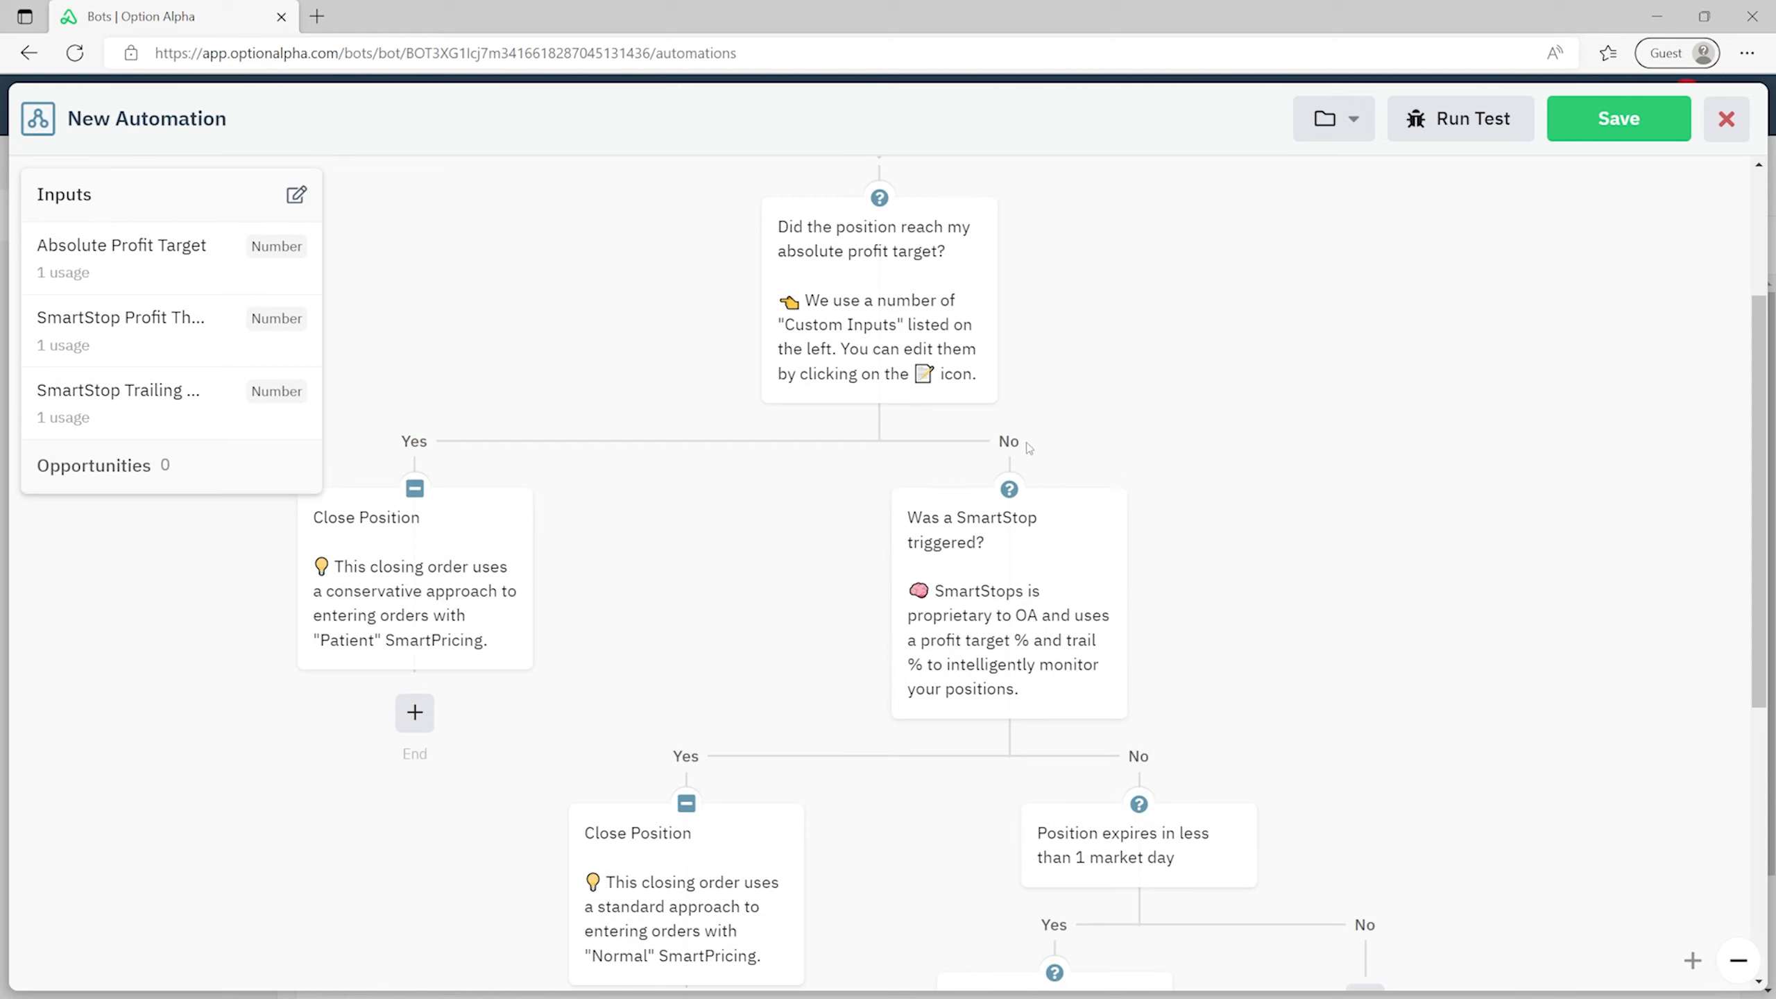
# - Review the whole flowchart, then save the automation and return to the Automations page
pyautogui.scroll(-2, 786, 539)
pyautogui.scroll(-2, 787, 543)
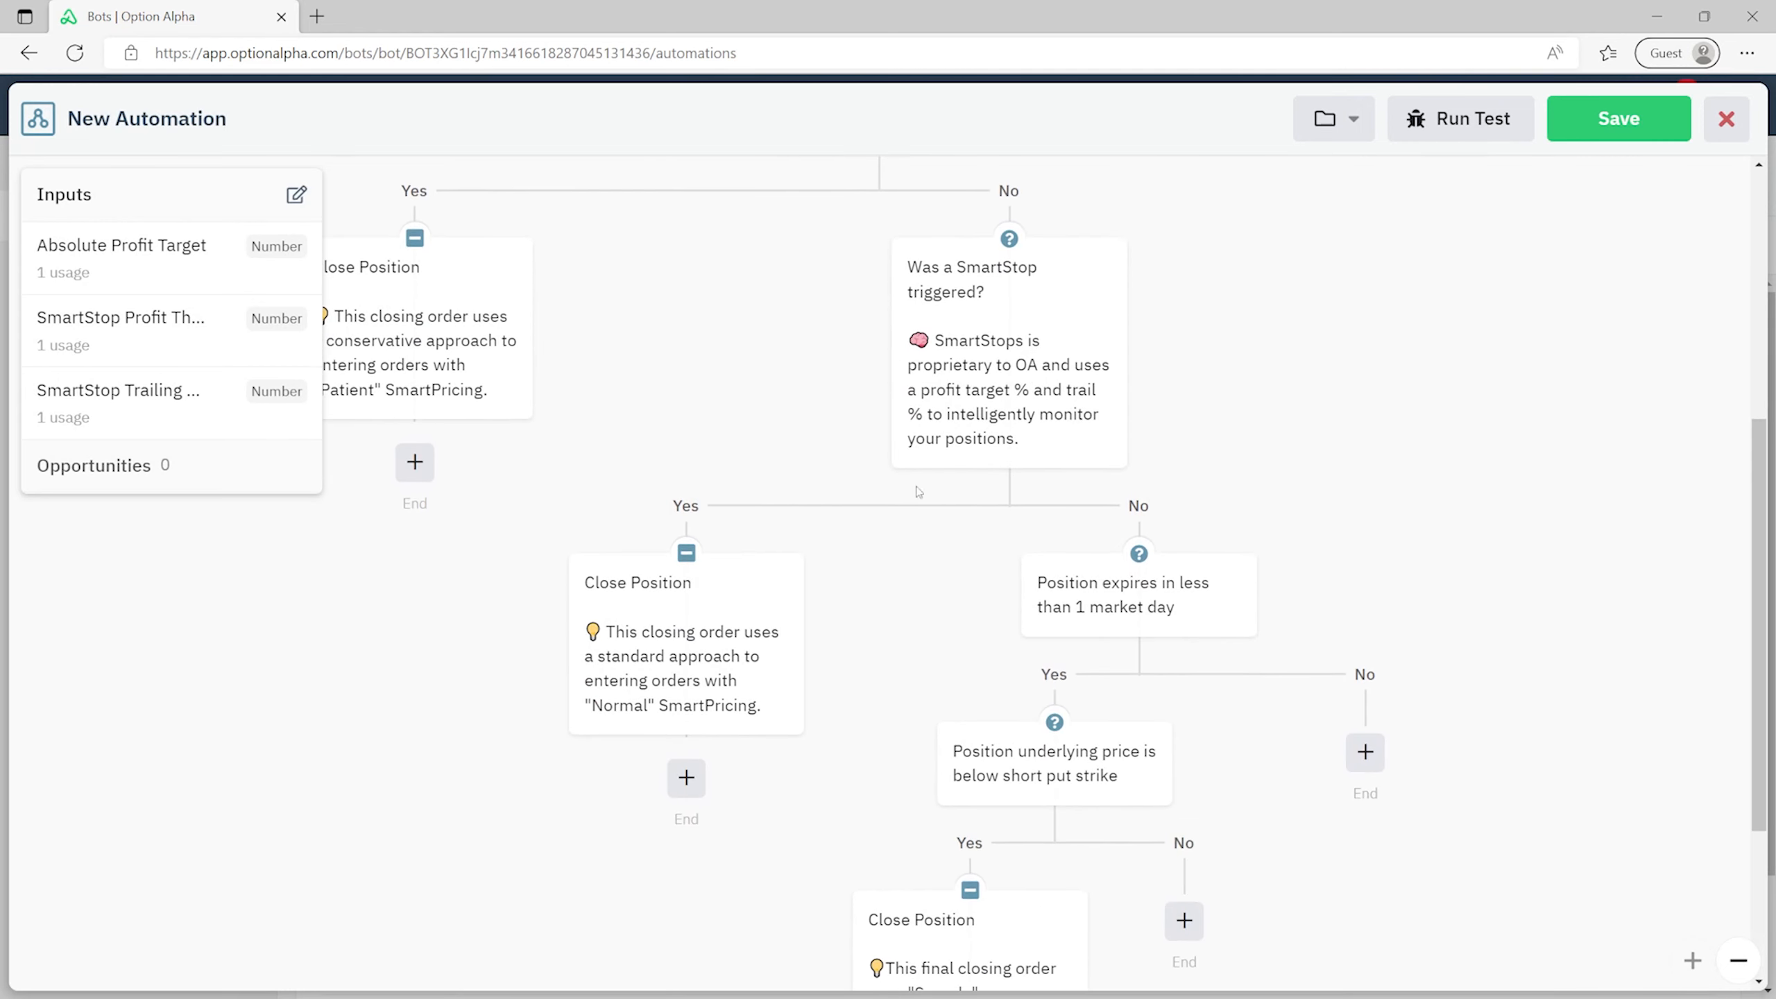
pyautogui.scroll(2, 1421, 403)
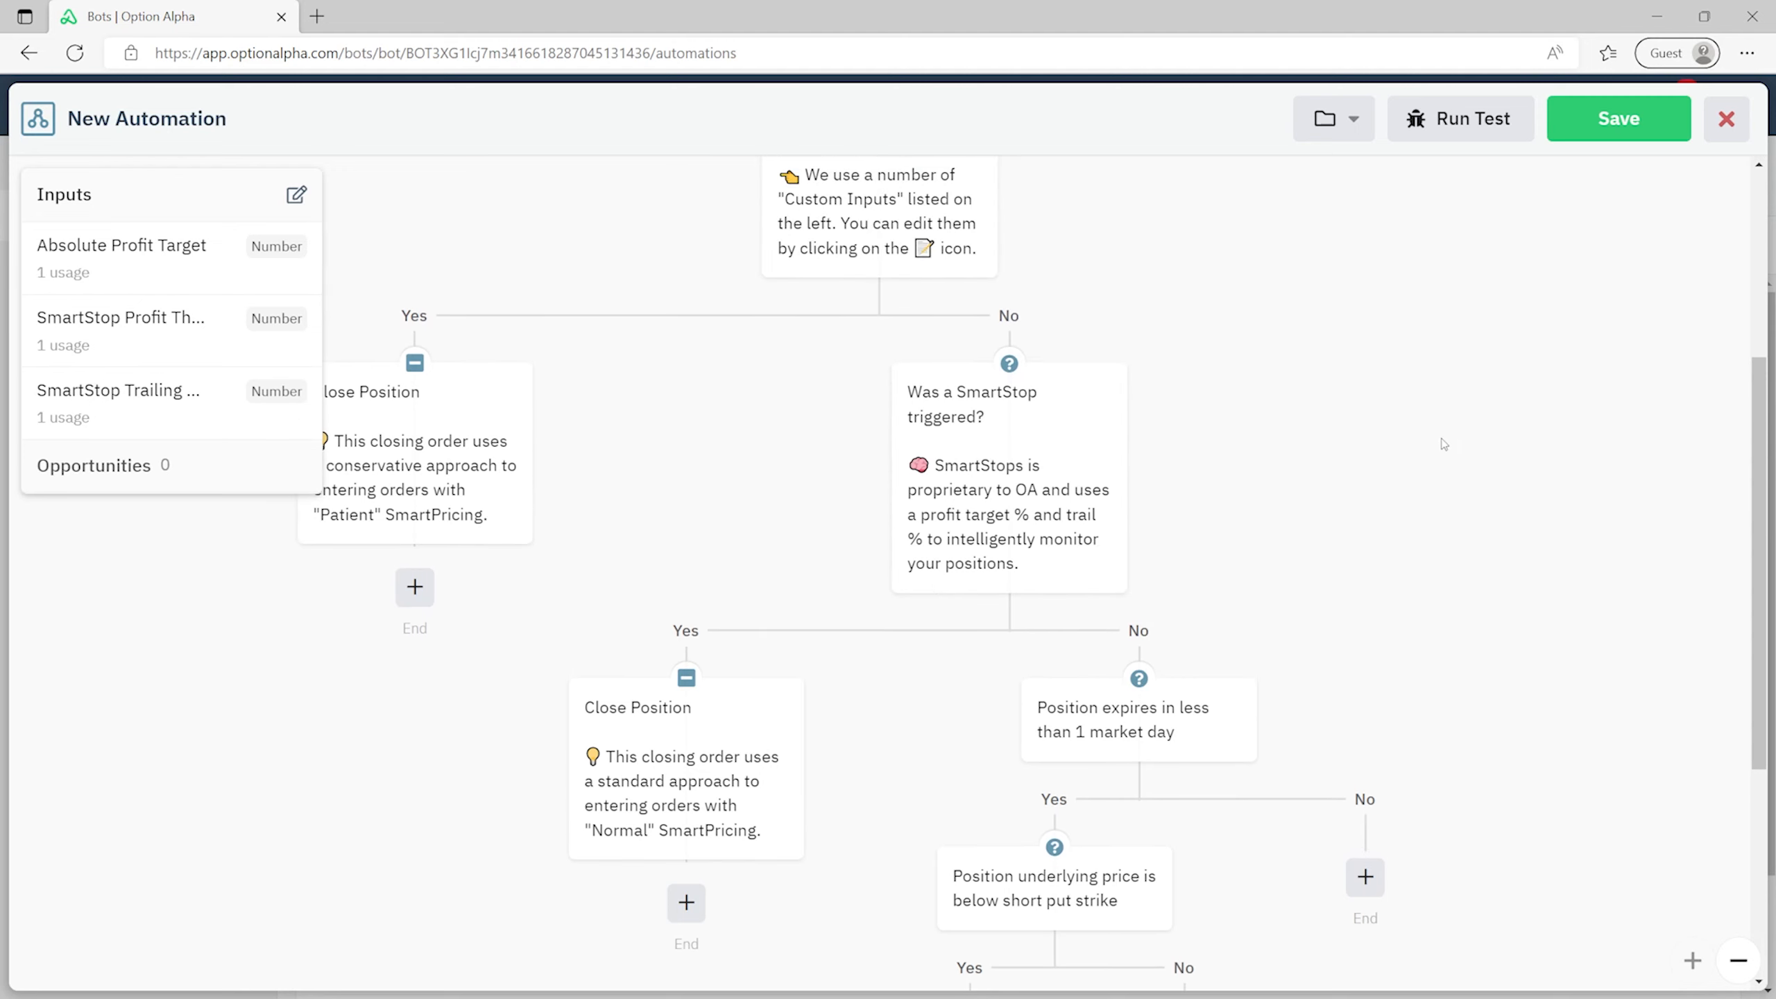
pyautogui.scroll(-2, 1444, 444)
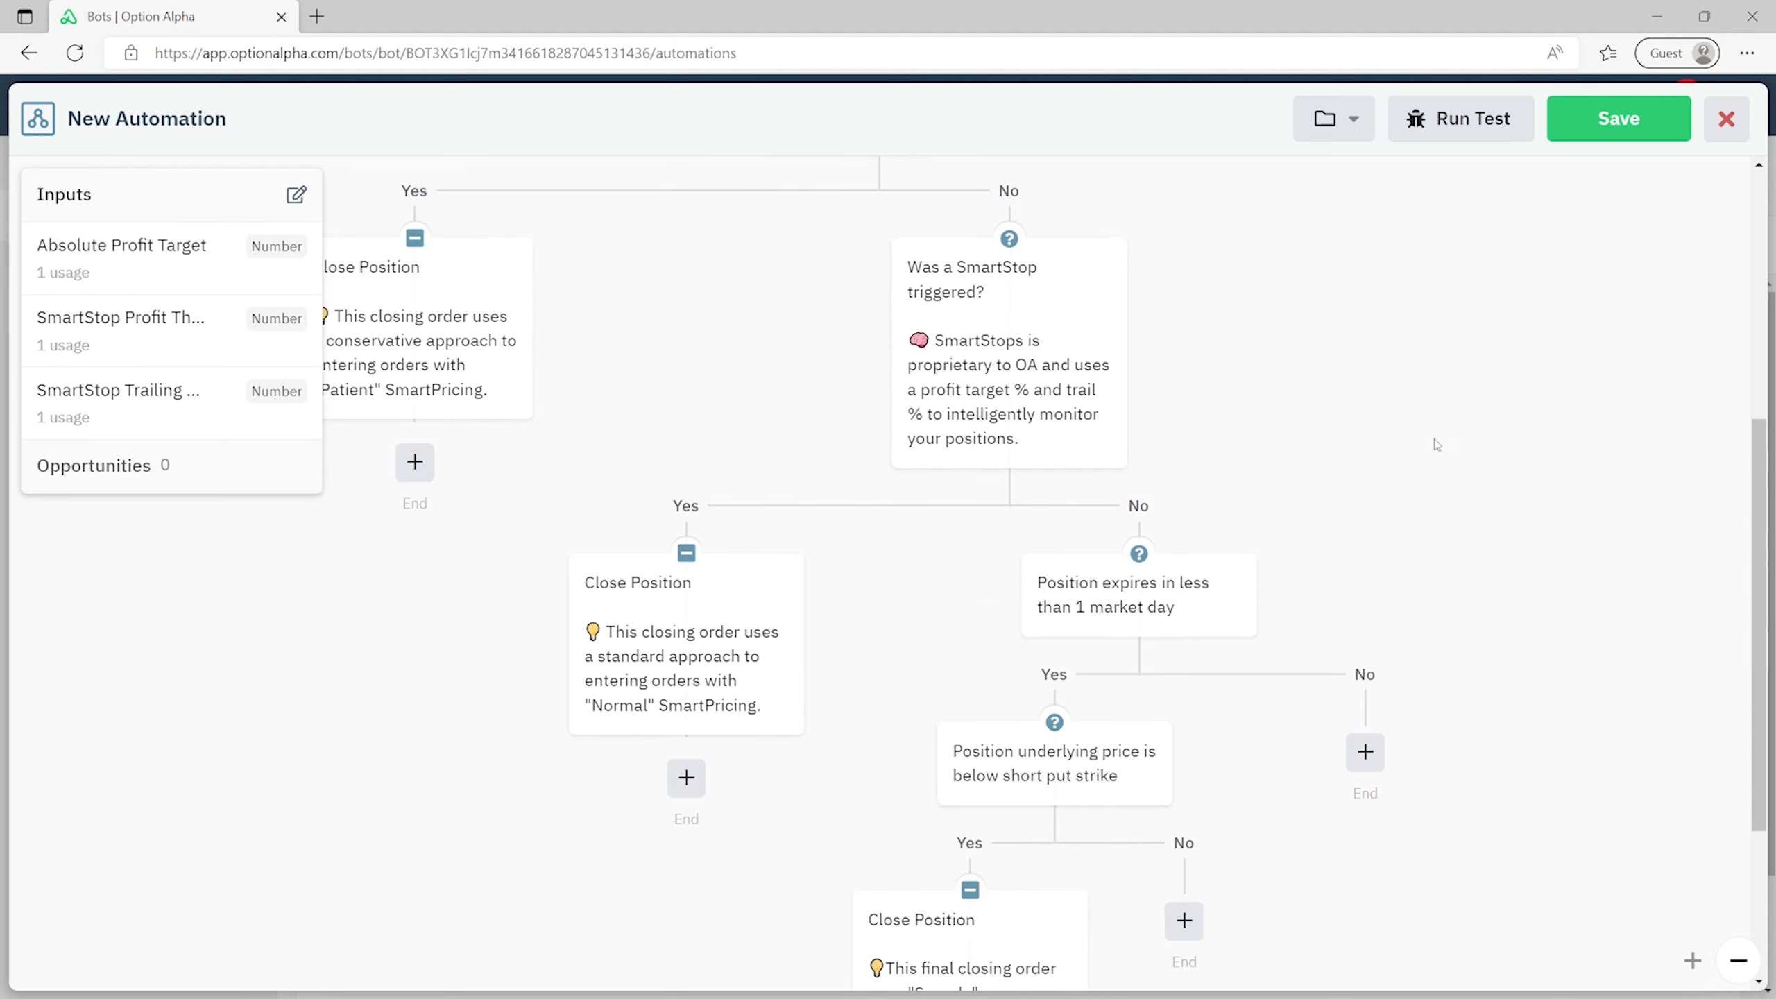
pyautogui.scroll(-2, 1390, 441)
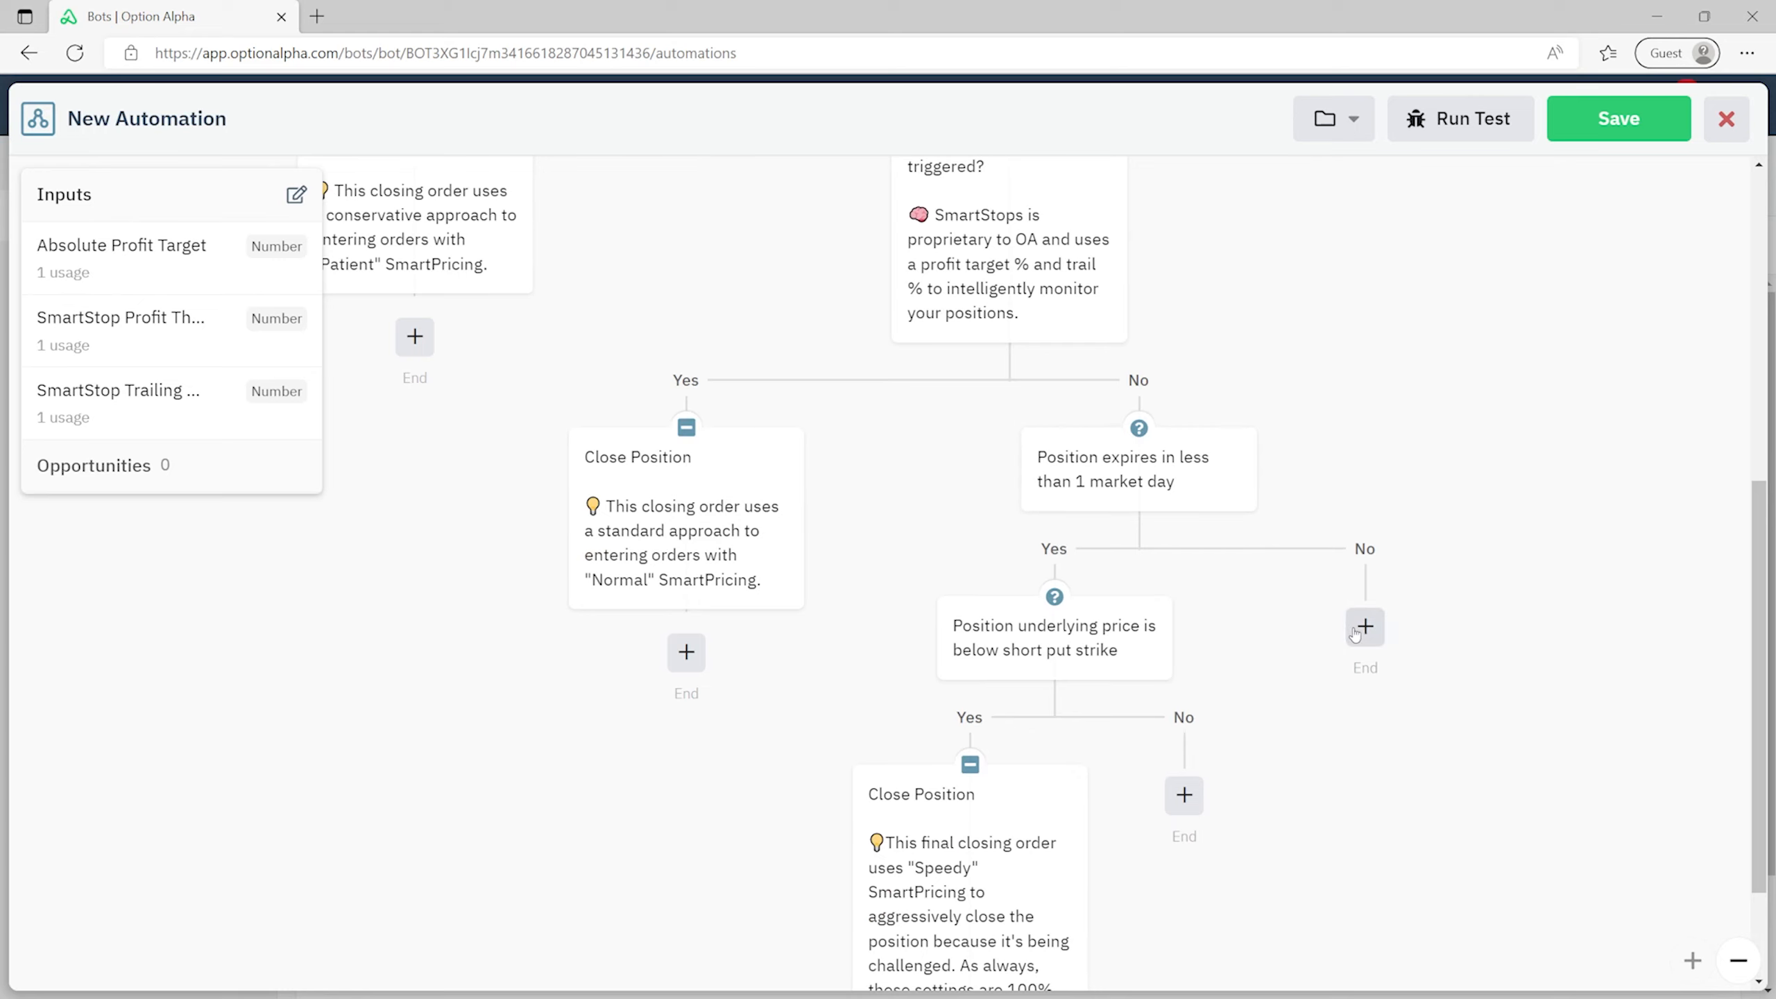
pyautogui.scroll(4, 1448, 471)
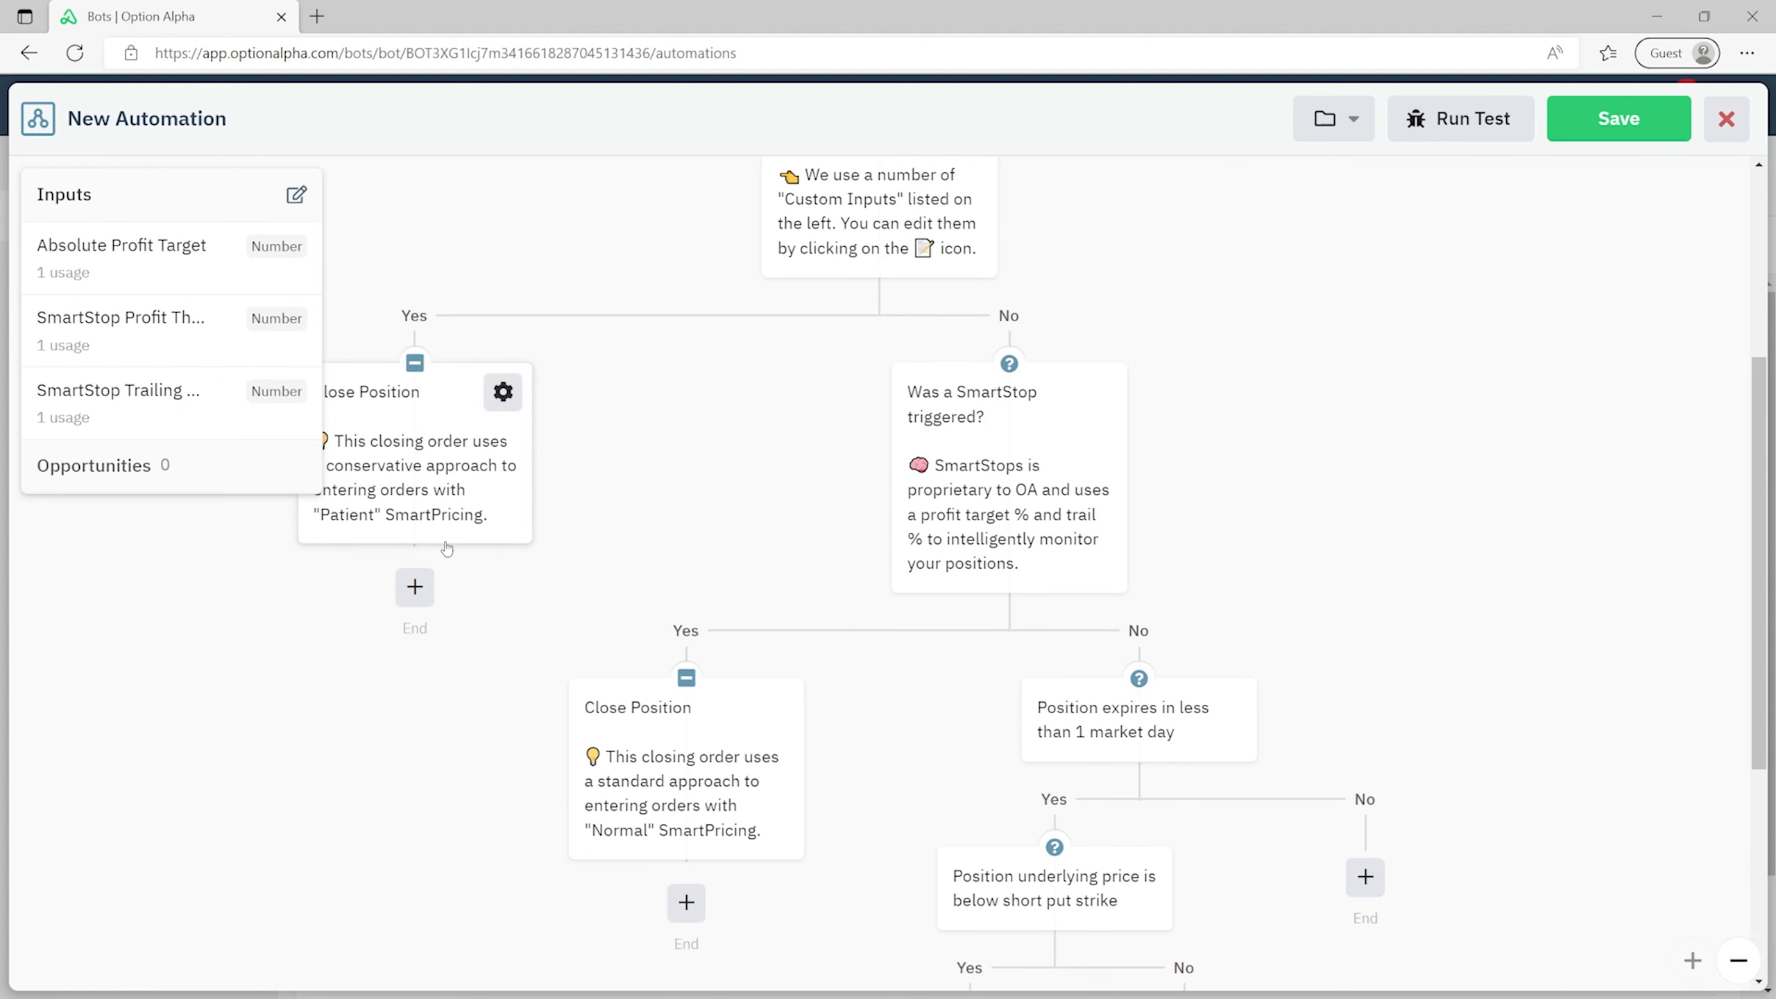
pyautogui.scroll(-6, 1279, 364)
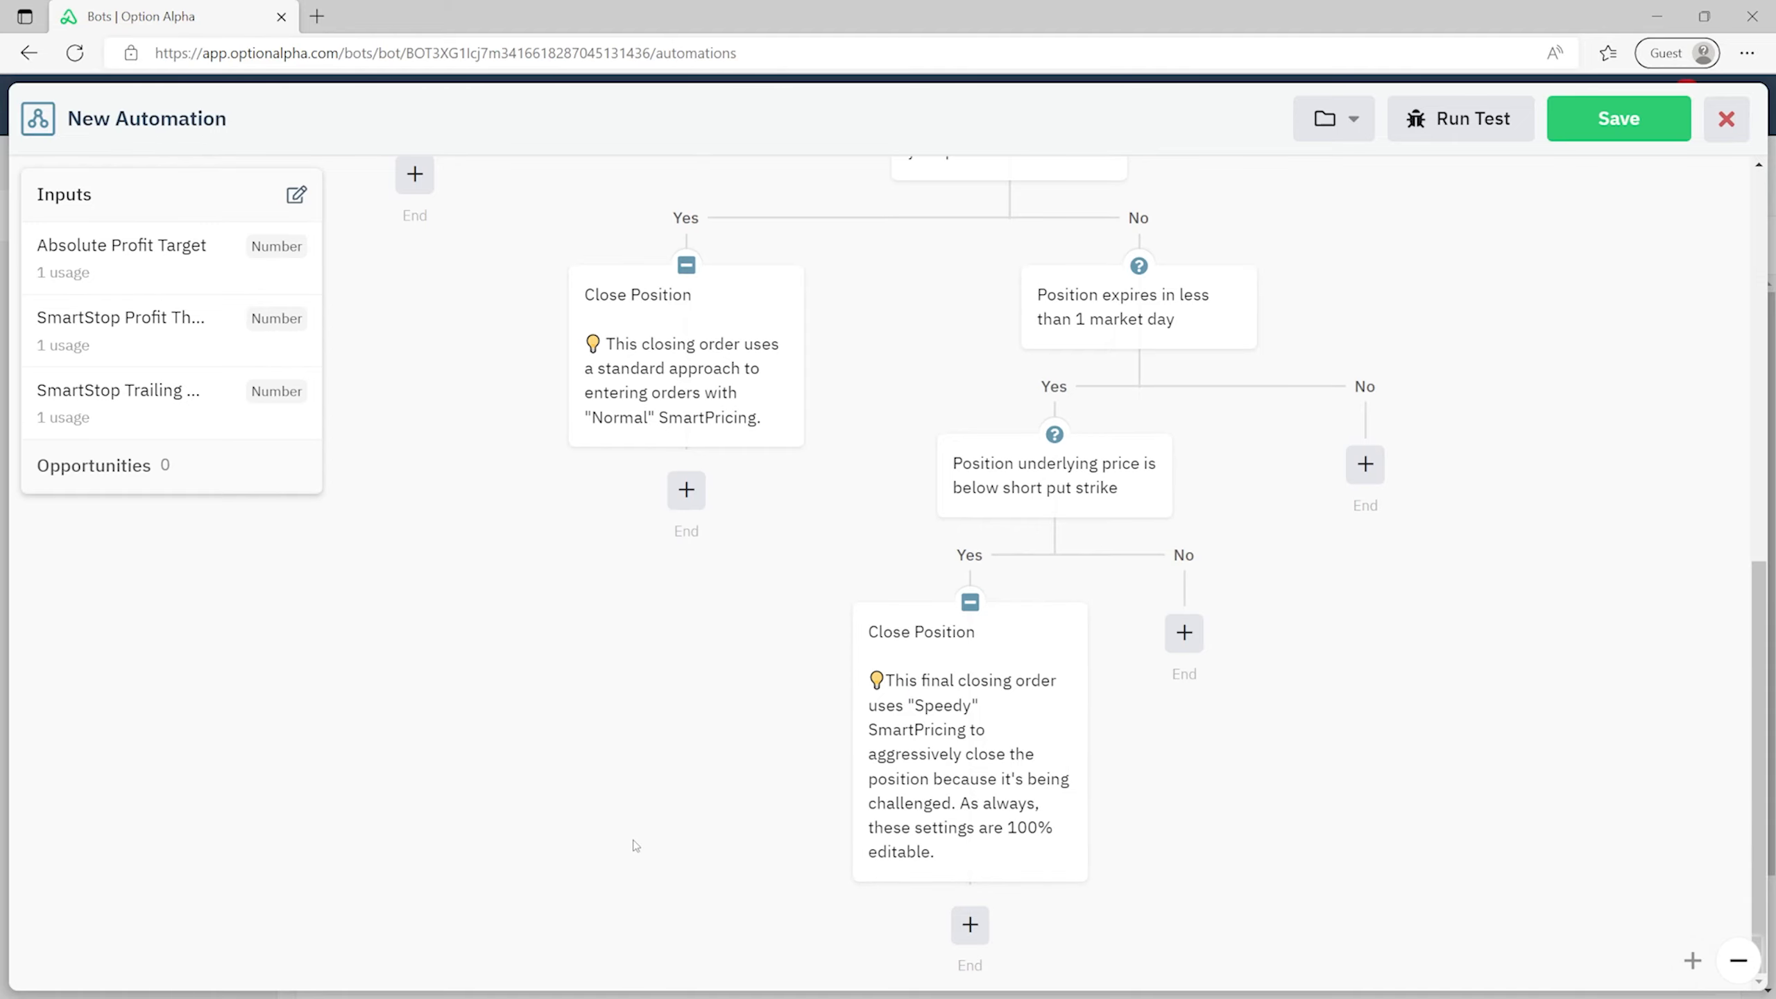
pyautogui.scroll(10, 685, 798)
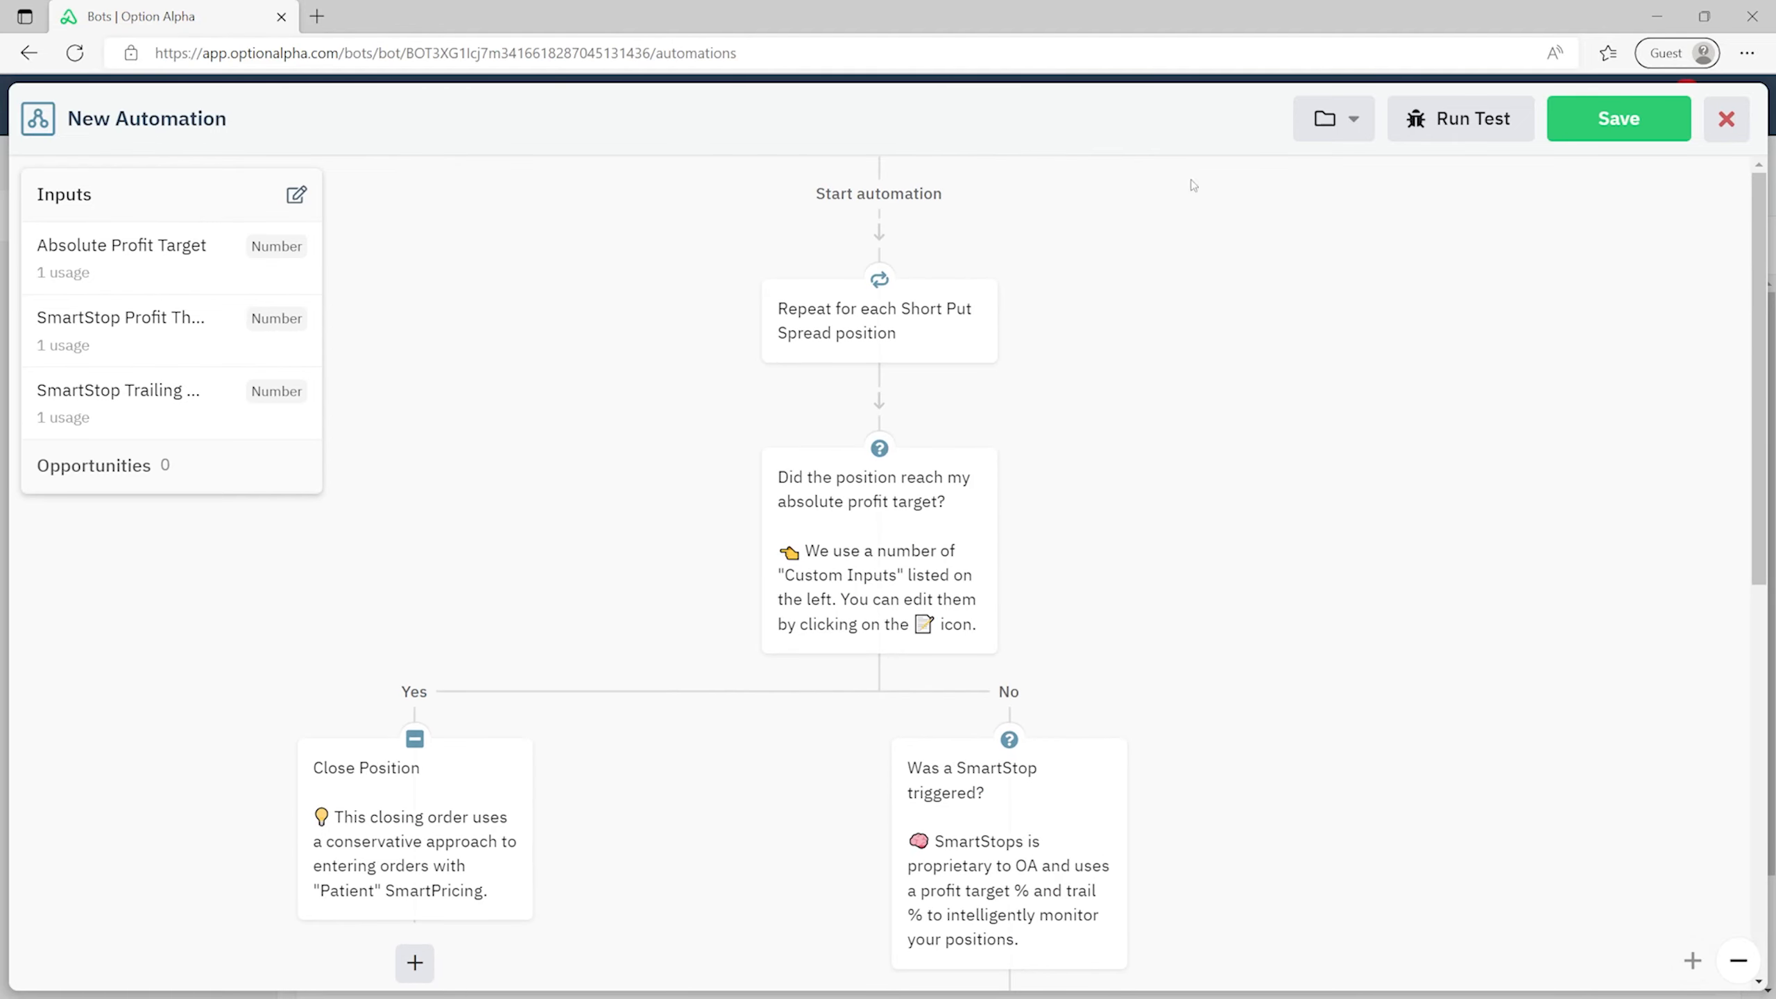
pyautogui.click(1594, 119)
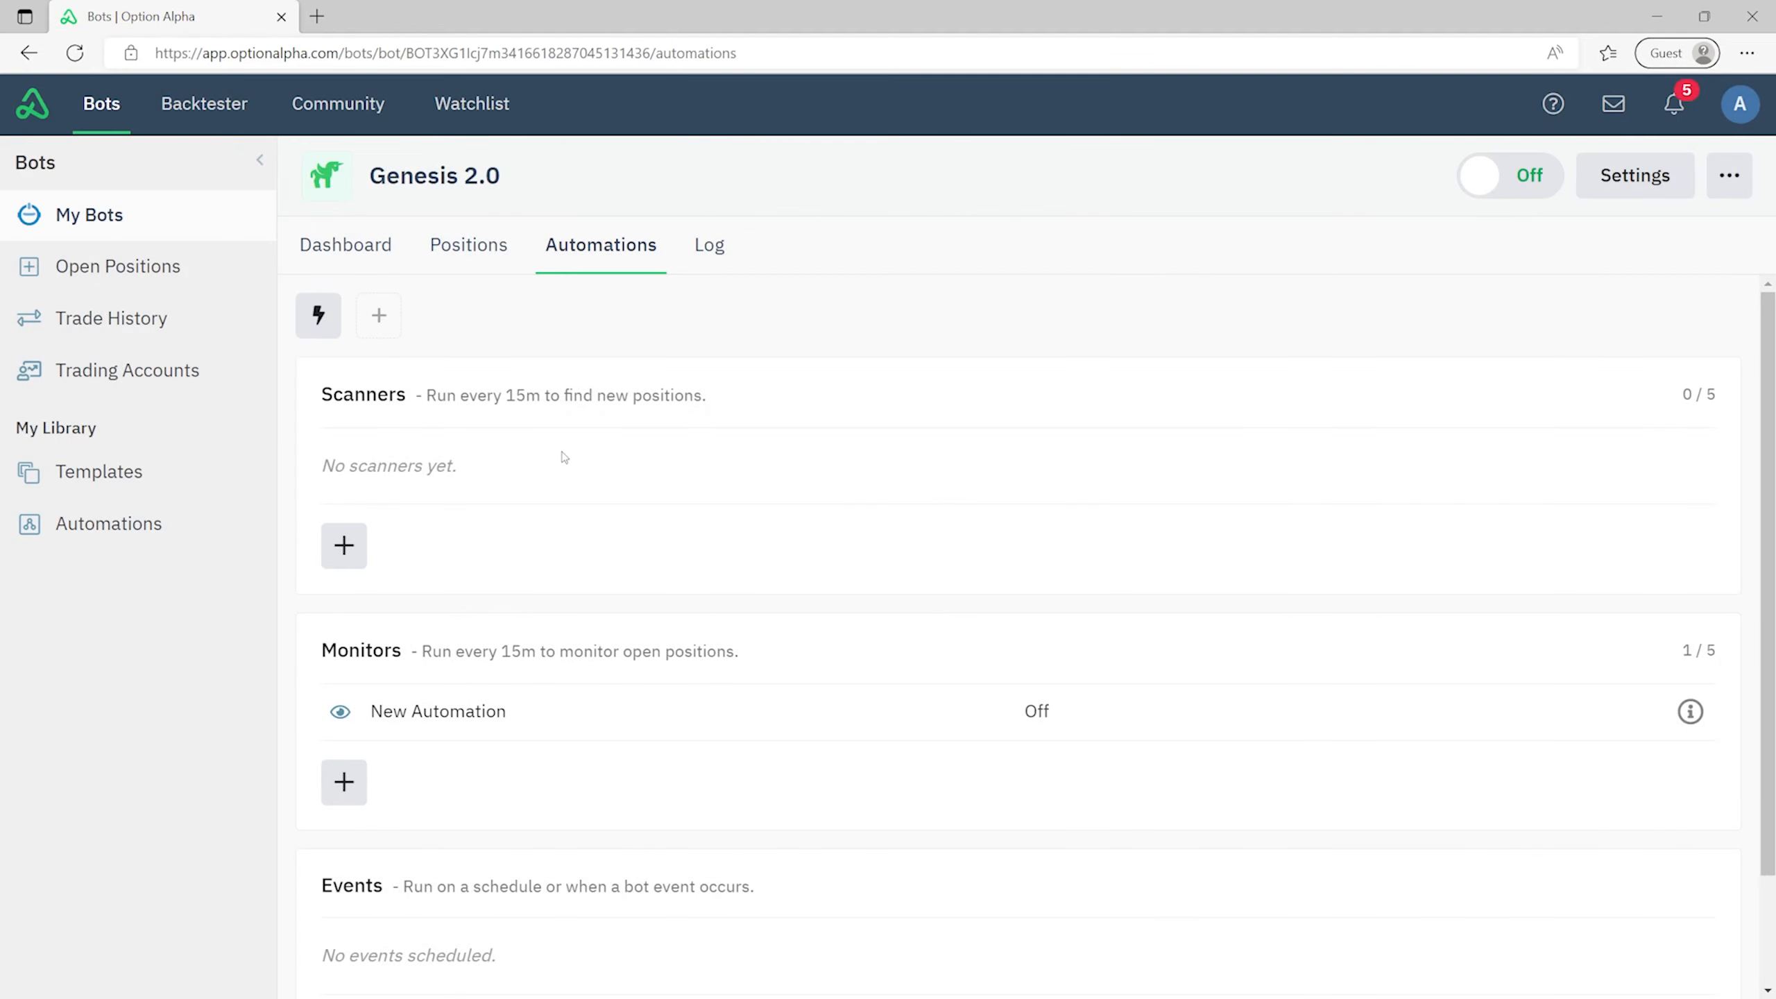